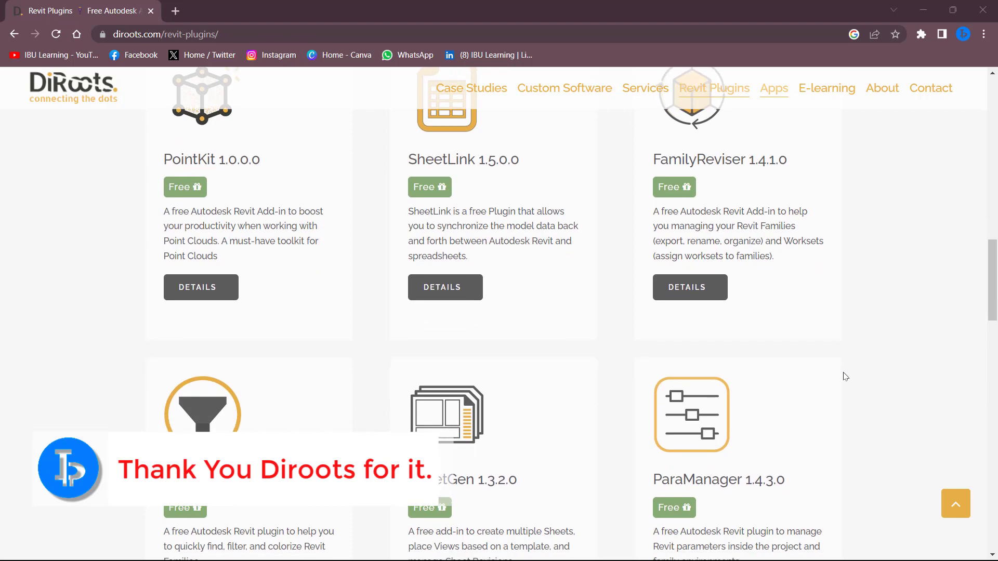
scroll(819, 354, "down", 10)
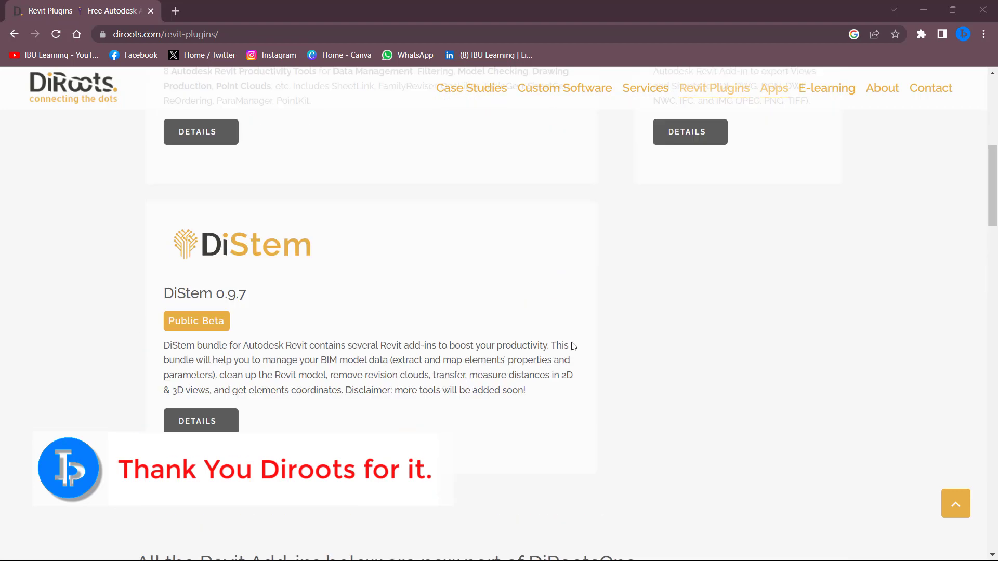
scroll(569, 349, "up", 2)
scroll(556, 338, "up", 6)
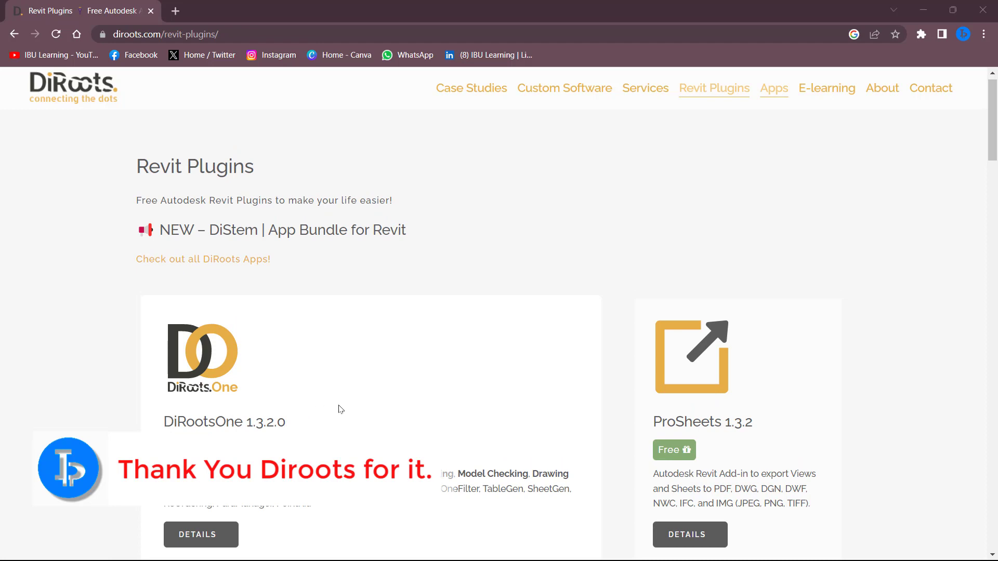
scroll(276, 354, "down", 1)
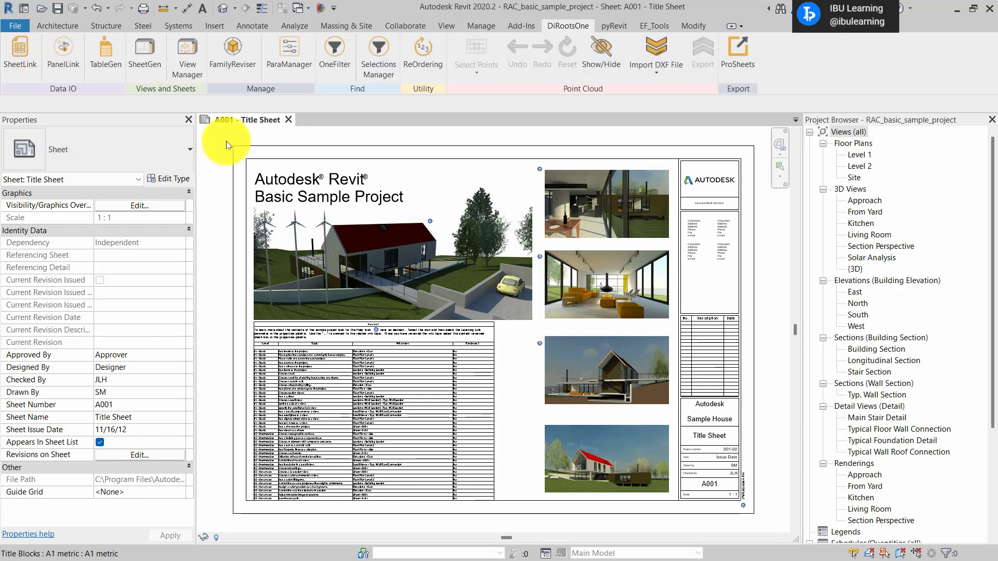
Step: Open SheetLink, try the Active View and Current Selection scopes, and set the scope to Whole Model
left_click(23, 58)
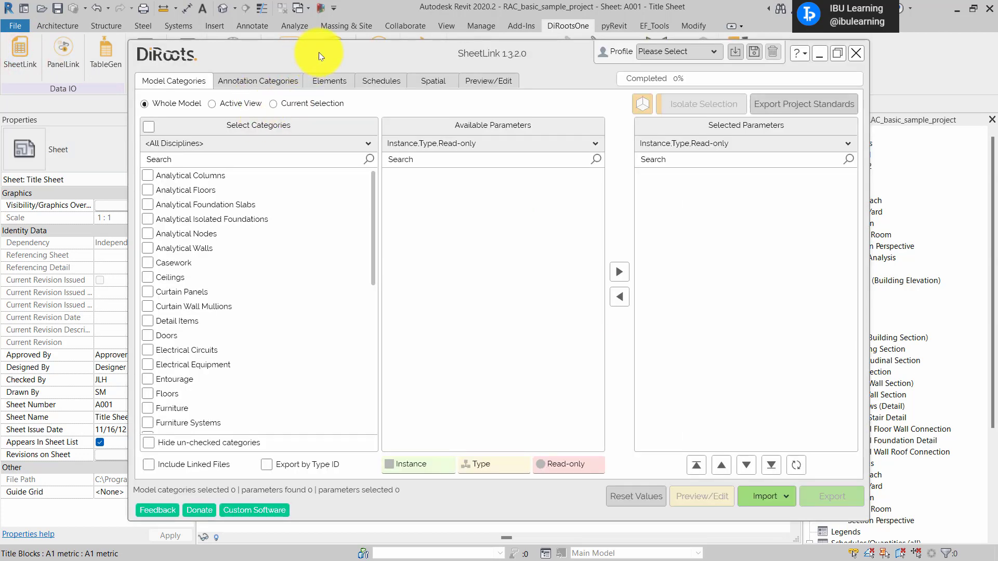
left_click_drag(319, 52, 356, 55)
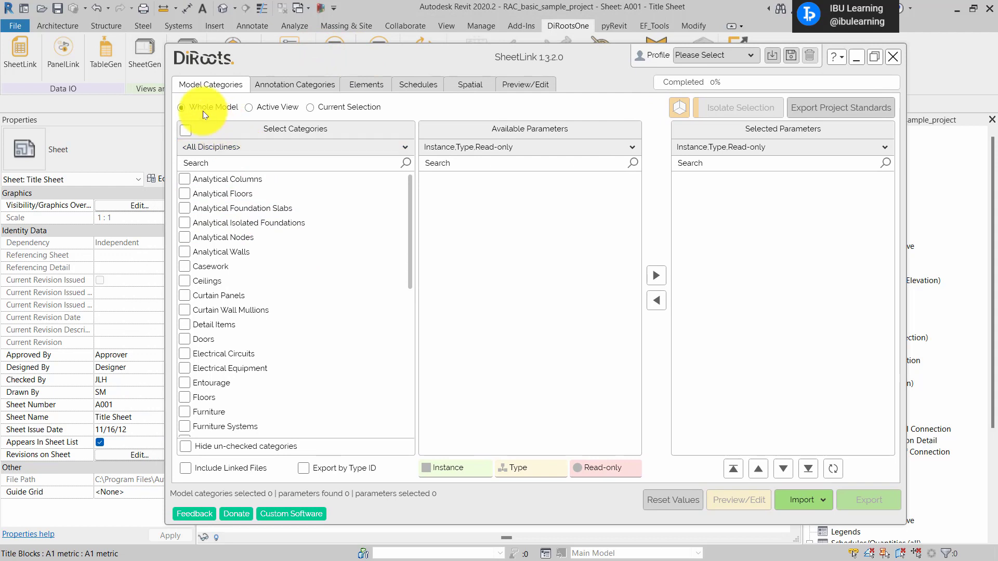
left_click(249, 108)
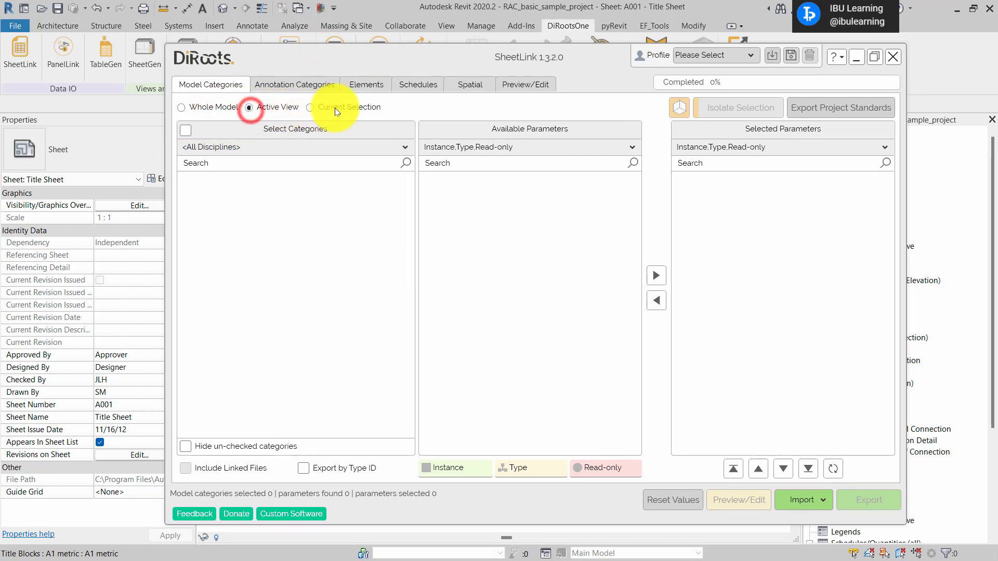
left_click(308, 107)
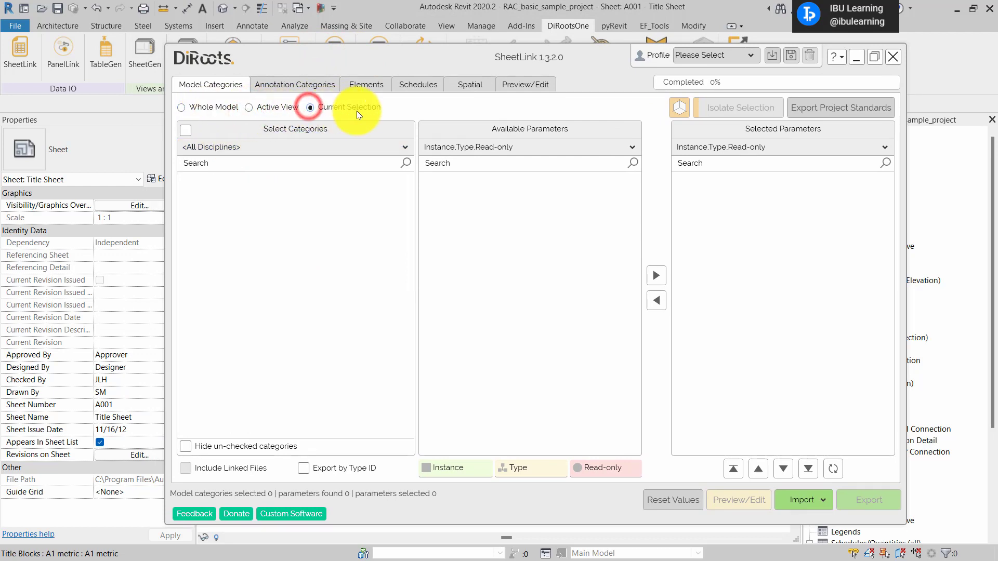
left_click(205, 108)
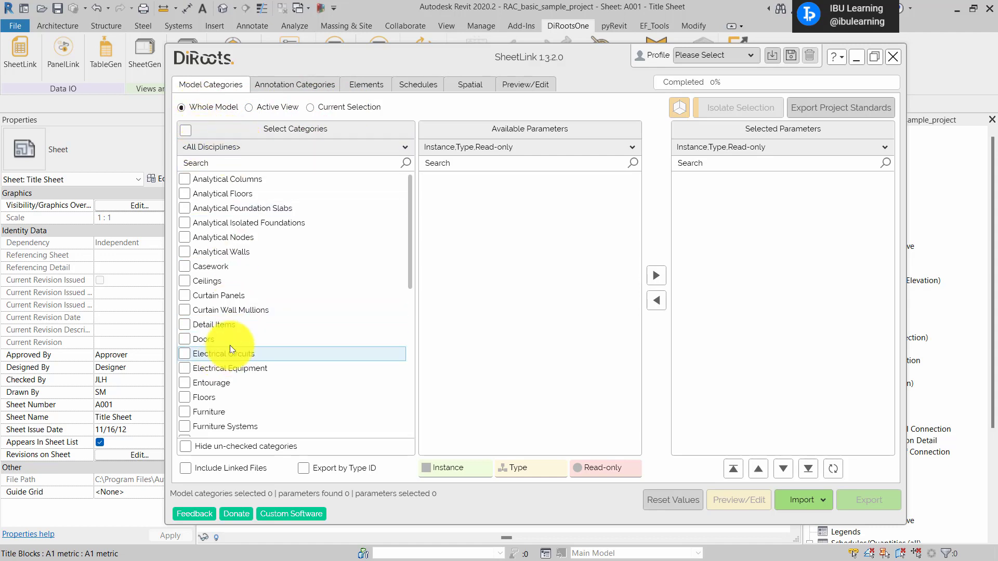
Step: Select the Doors model category and view the type filter options for its available parameters
scroll(250, 243, "down", 1)
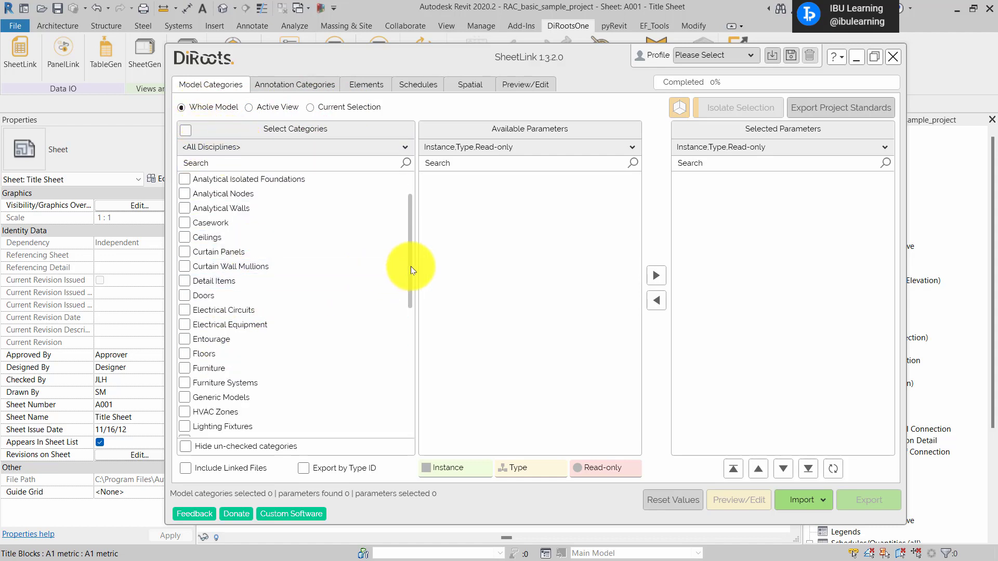
left_click_drag(410, 269, 413, 350)
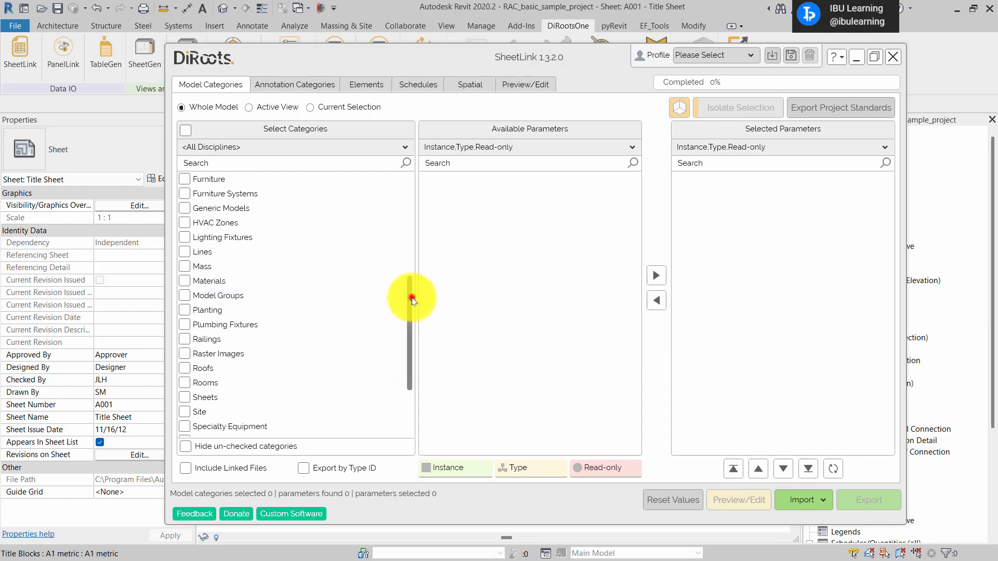
left_click_drag(412, 297, 414, 243)
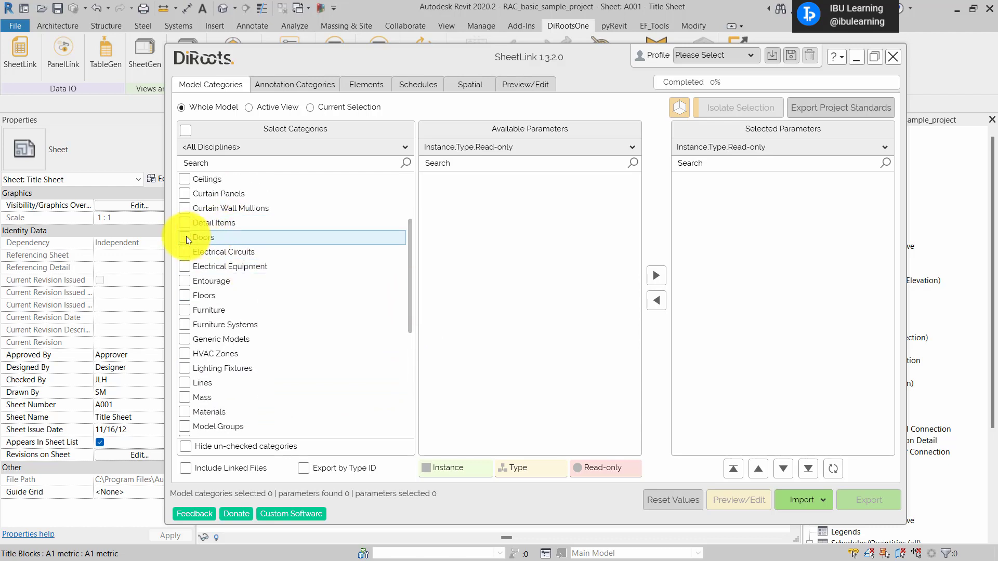
left_click(185, 237)
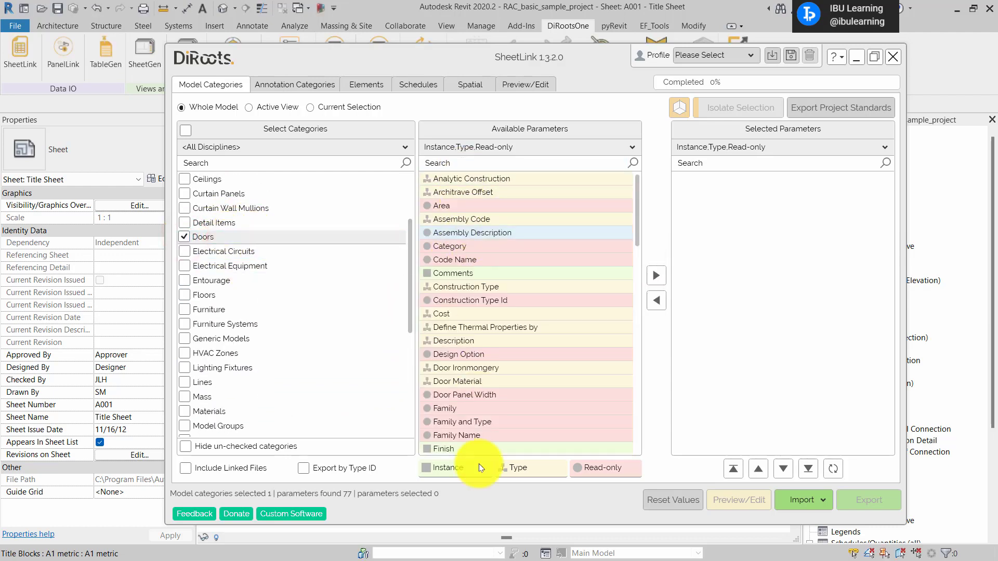
left_click(464, 145)
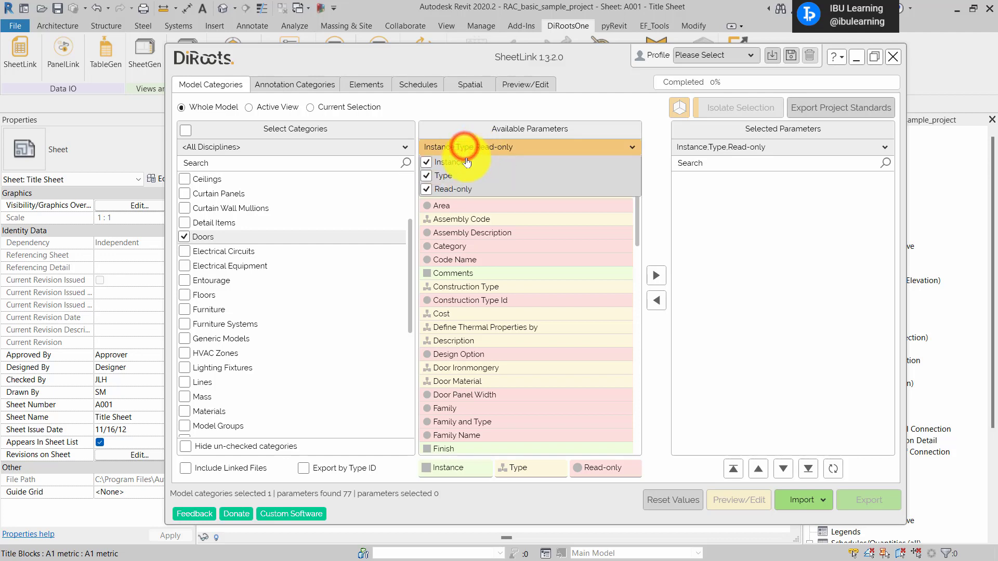
left_click(456, 104)
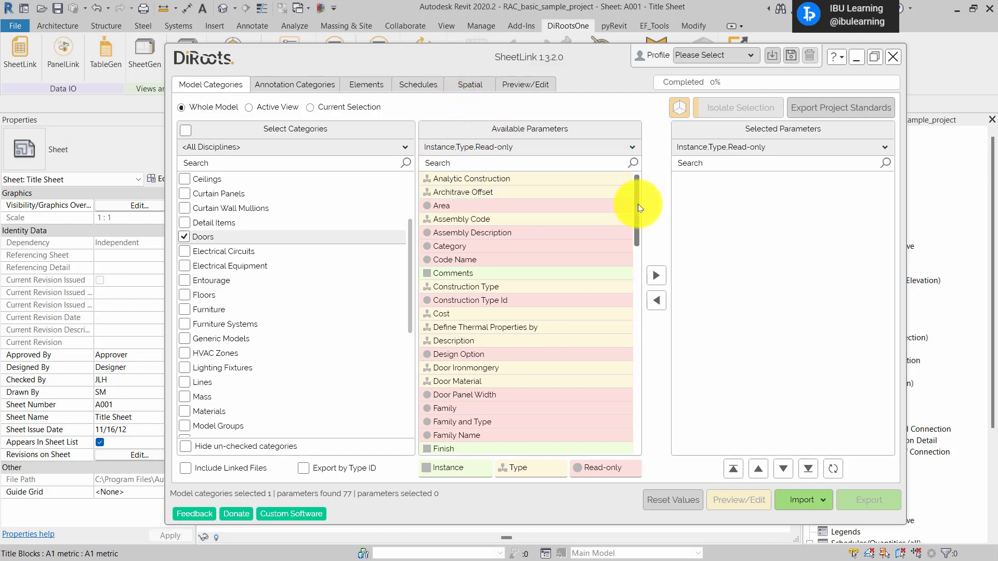
Step: Add the door parameters from Analytic Construction through Assembly Description to the selected parameters and view the export options
left_click_drag(637, 204, 641, 224)
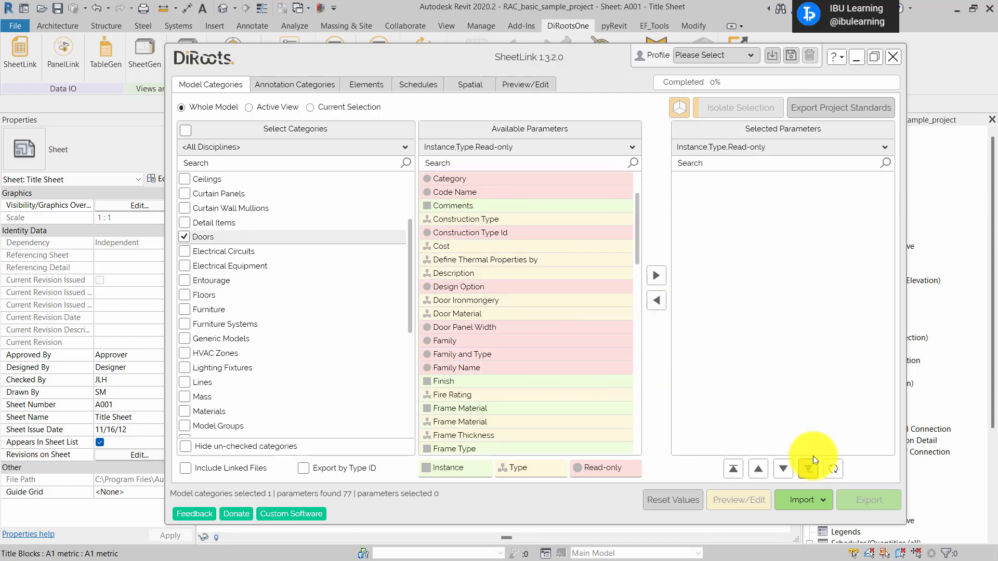
scroll(561, 218, "up", 3)
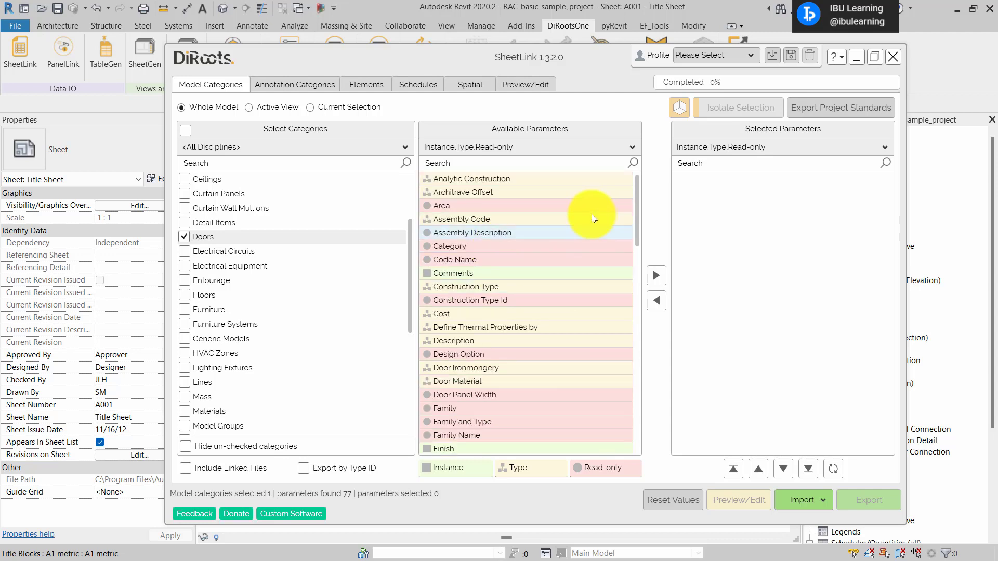
left_click(476, 178)
left_click(463, 232, "shift")
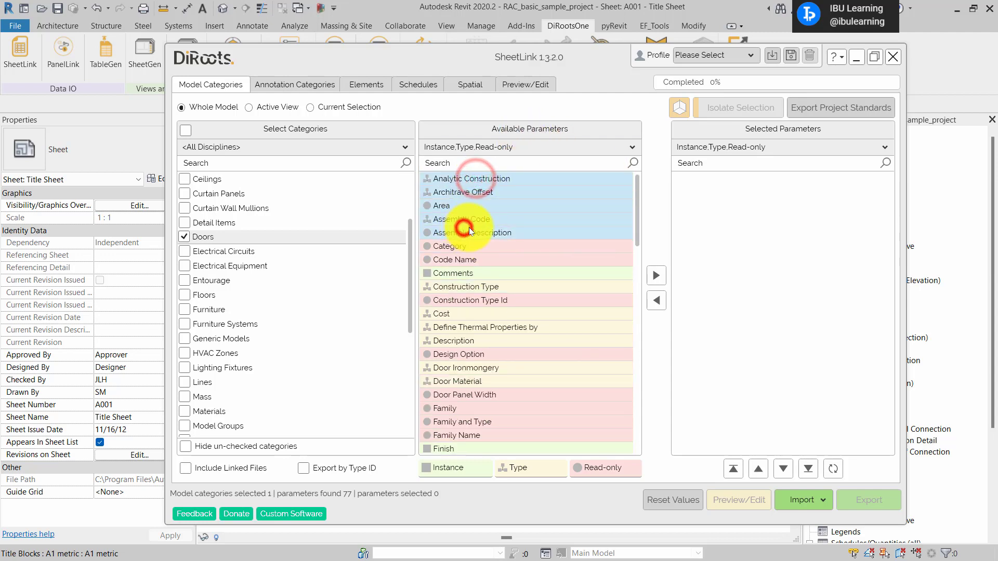
left_click(656, 275)
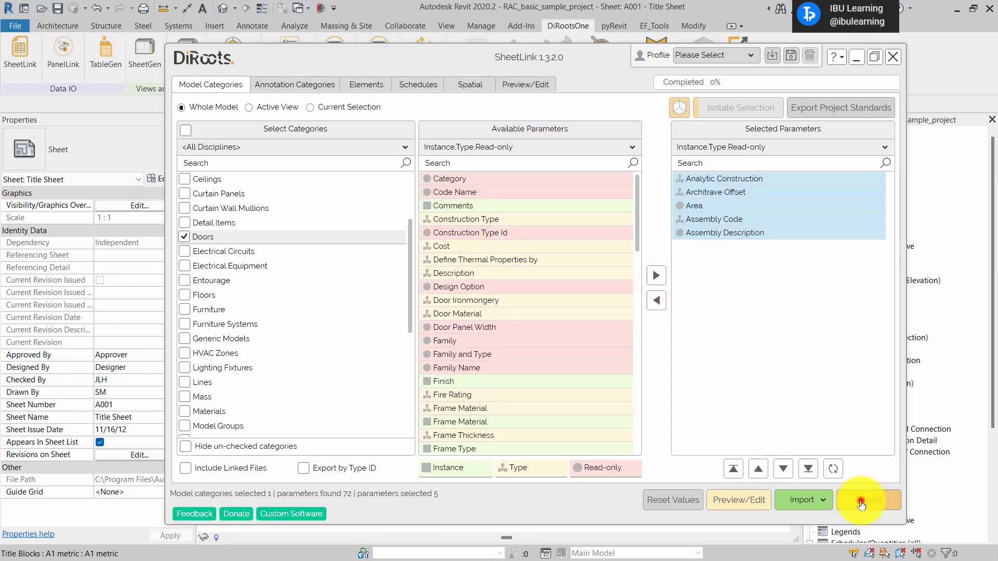
left_click(861, 501)
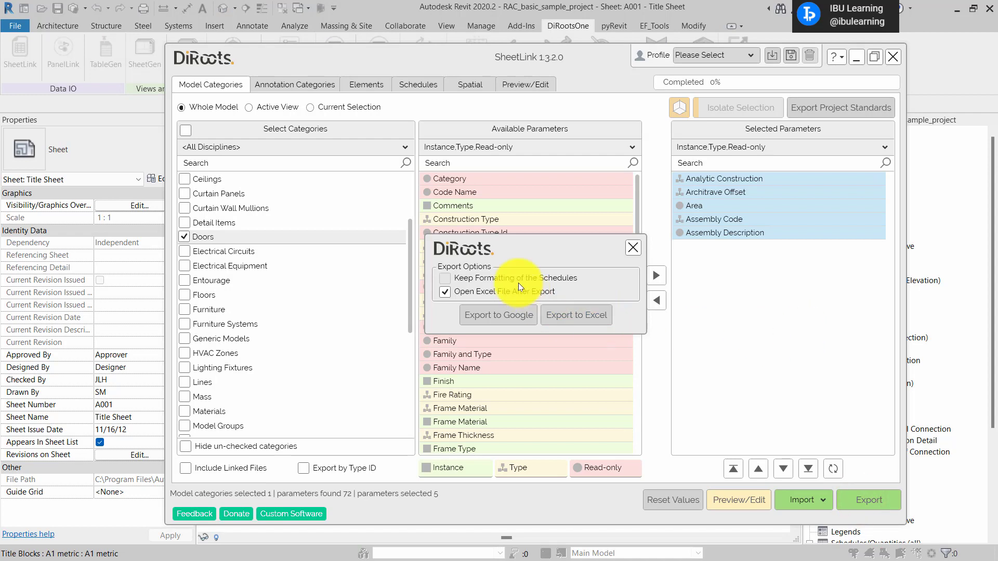
left_click(633, 248)
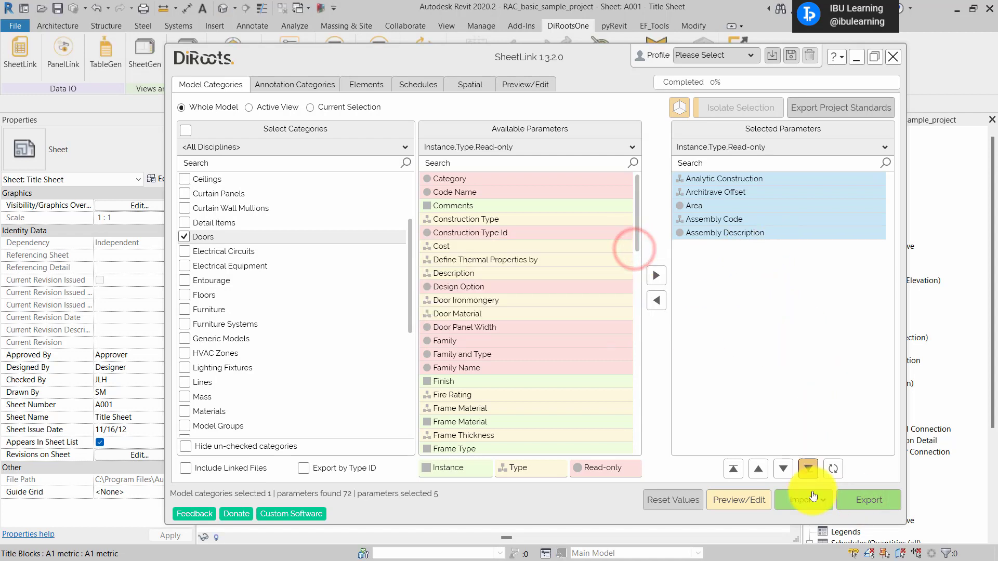
Step: Deselect the Doors category and select the Sheets category instead
left_click(184, 236)
scroll(260, 338, "down", 2)
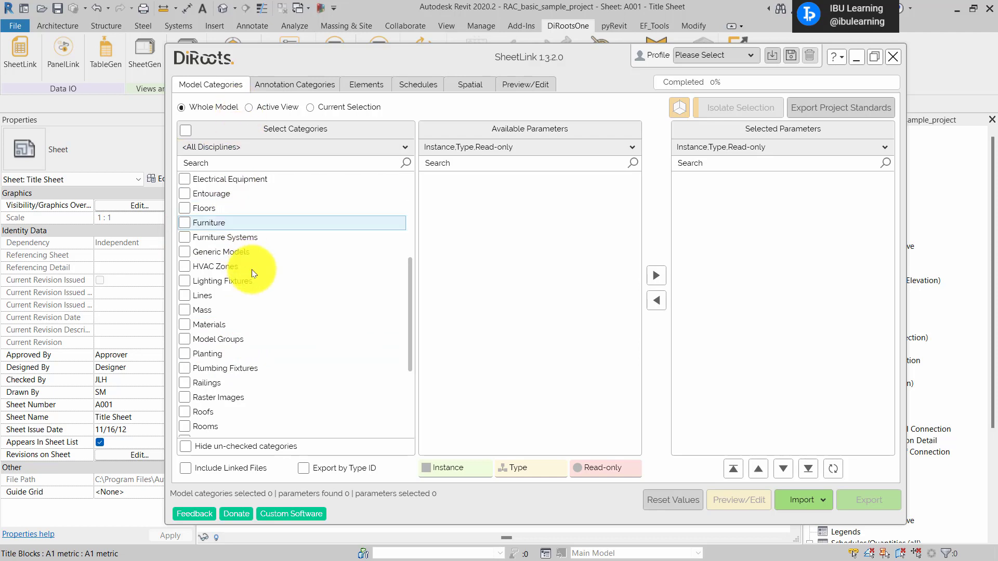
scroll(229, 310, "down", 2)
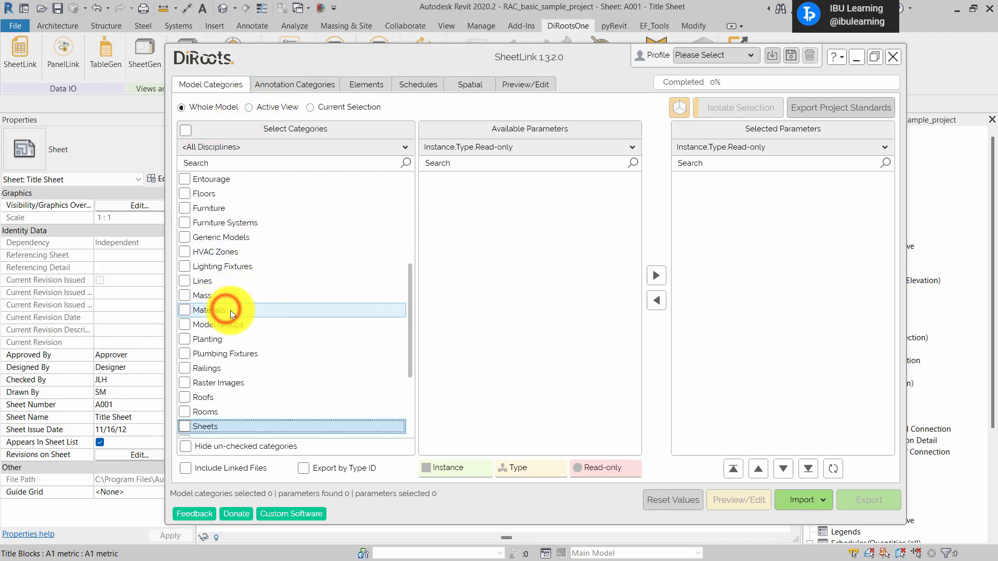
left_click(184, 382)
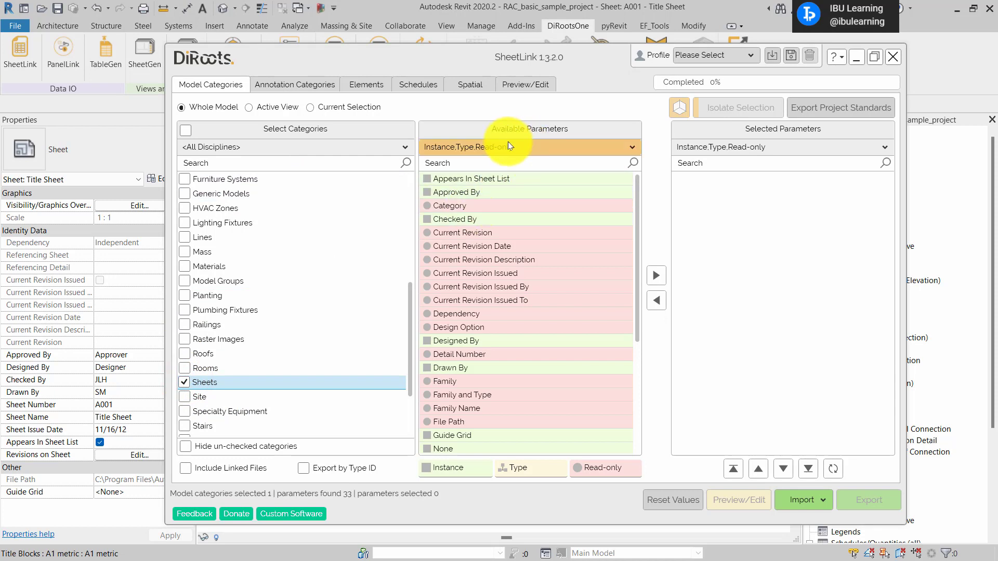
left_click_drag(638, 254, 648, 205)
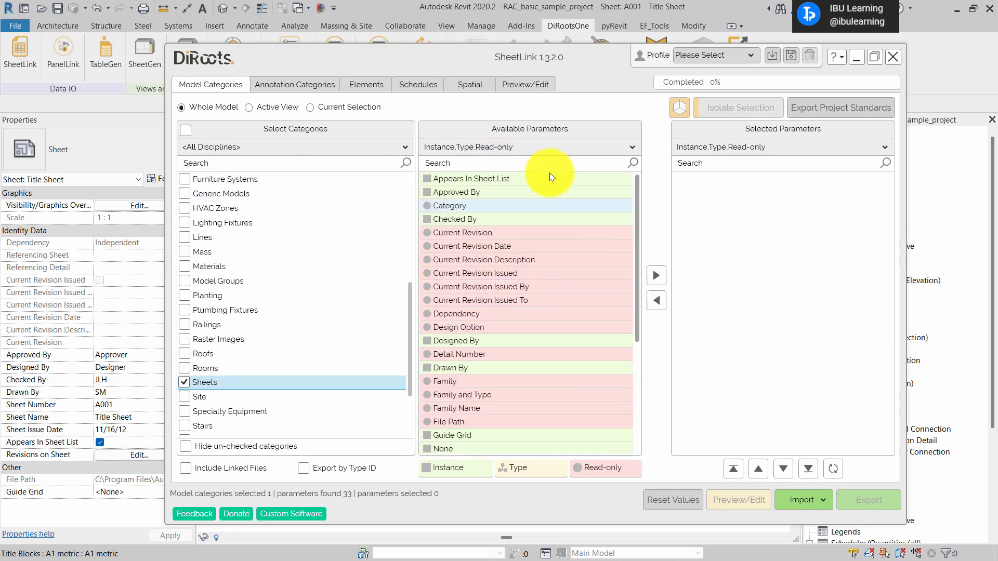
Step: Filter the available sheet parameters to Instance only, excluding Type and Read-only
left_click(487, 149)
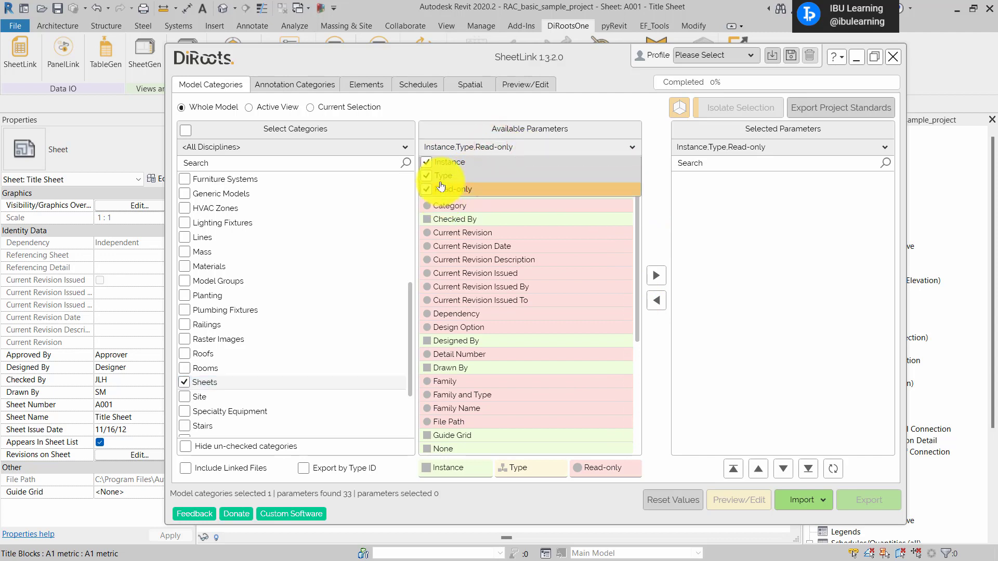
left_click(440, 188)
left_click(439, 175)
left_click(466, 106)
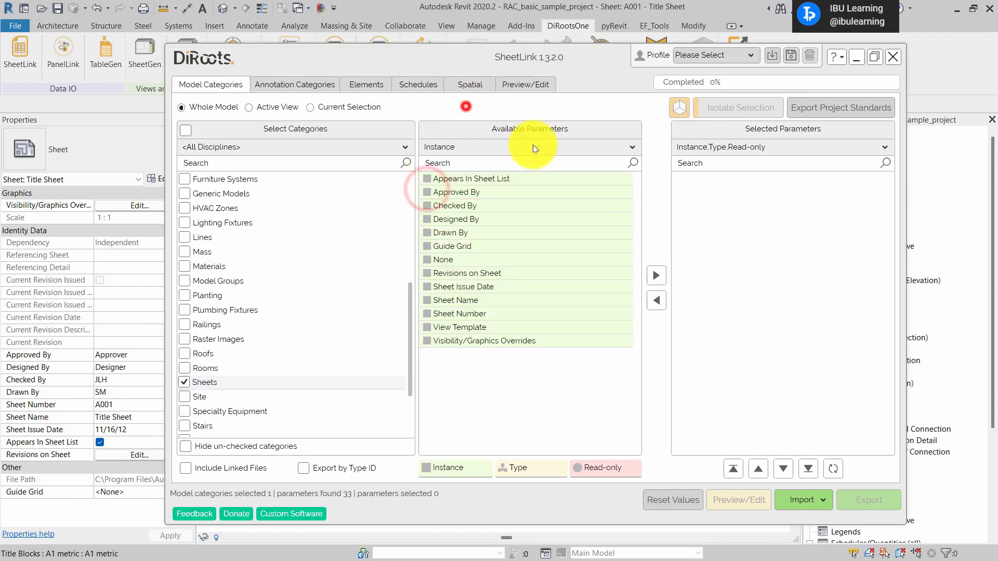
Step: Add all instance parameters from Appears In Sheet List through Visibility/Graphics Overrides to the selected parameters
left_click(487, 179)
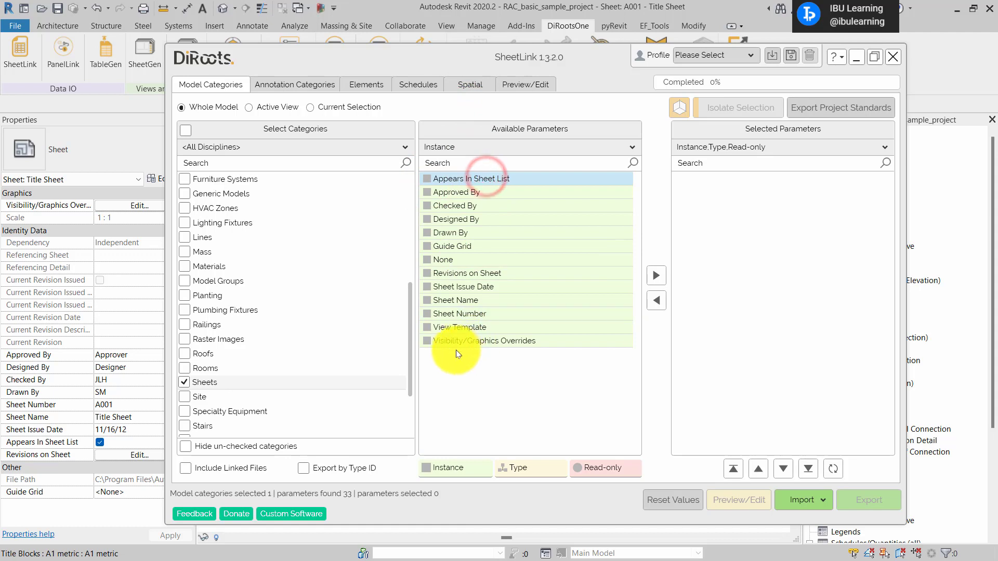
left_click(454, 341, "shift")
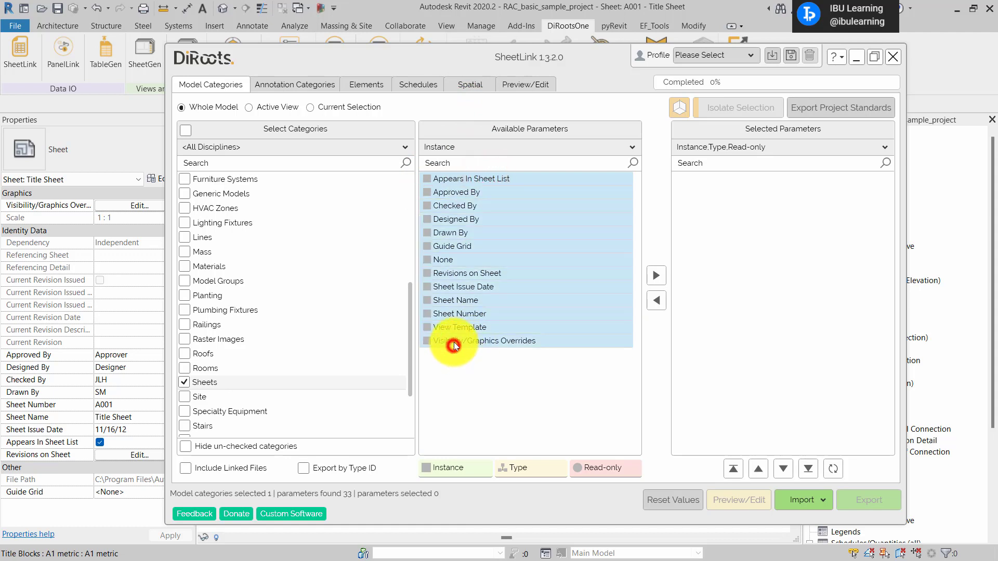
left_click(656, 276)
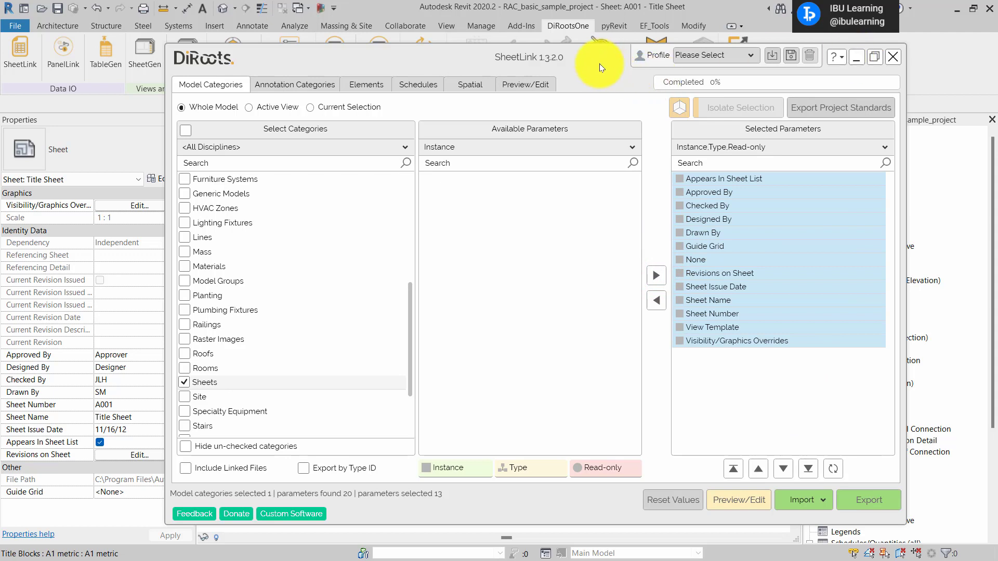
Step: Export the selected sheet parameters to the Excel workbook Sheets, overwriting the existing worksheets, and minimise SheetLink to show the workbook
left_click_drag(597, 60, 544, 56)
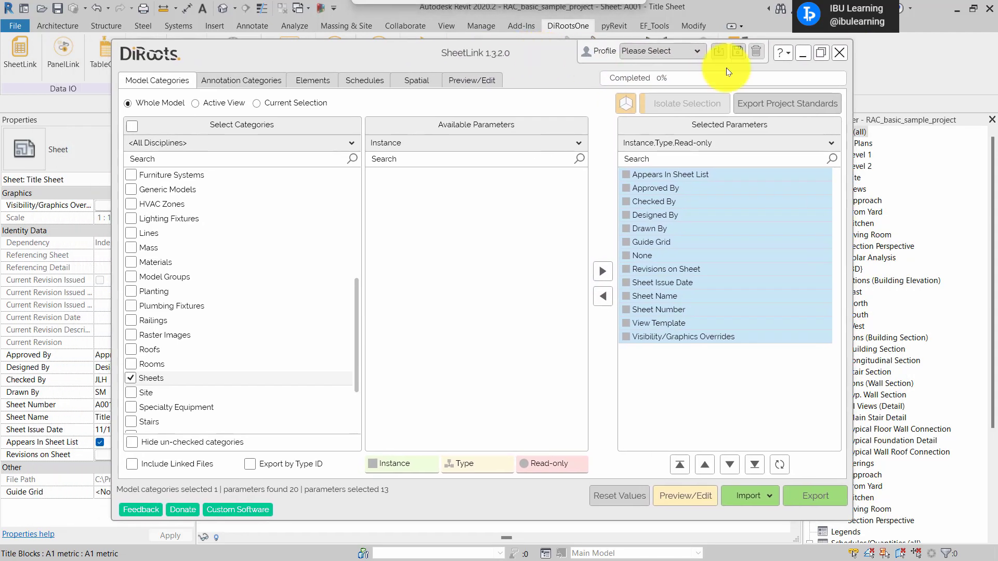
left_click(809, 499)
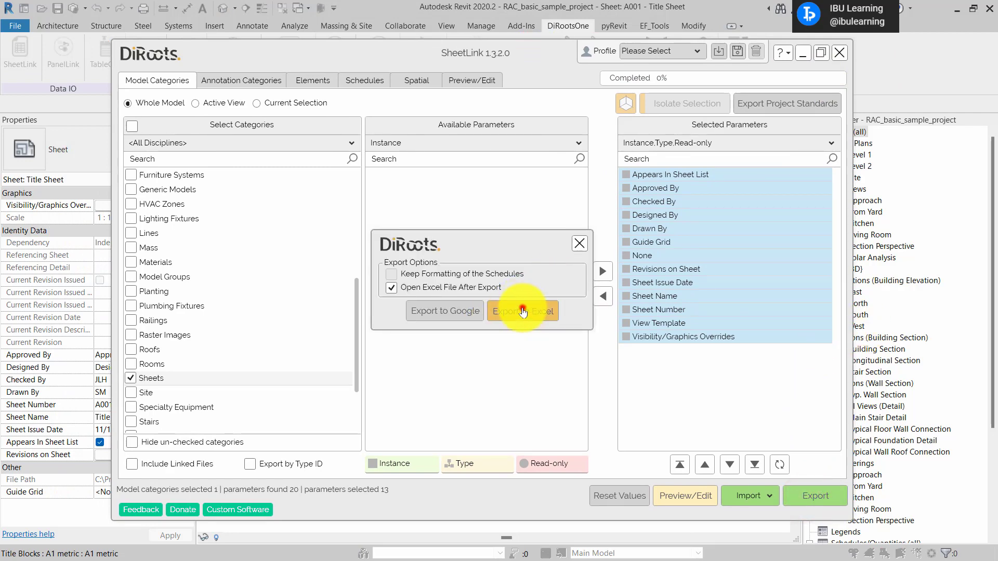
left_click(522, 311)
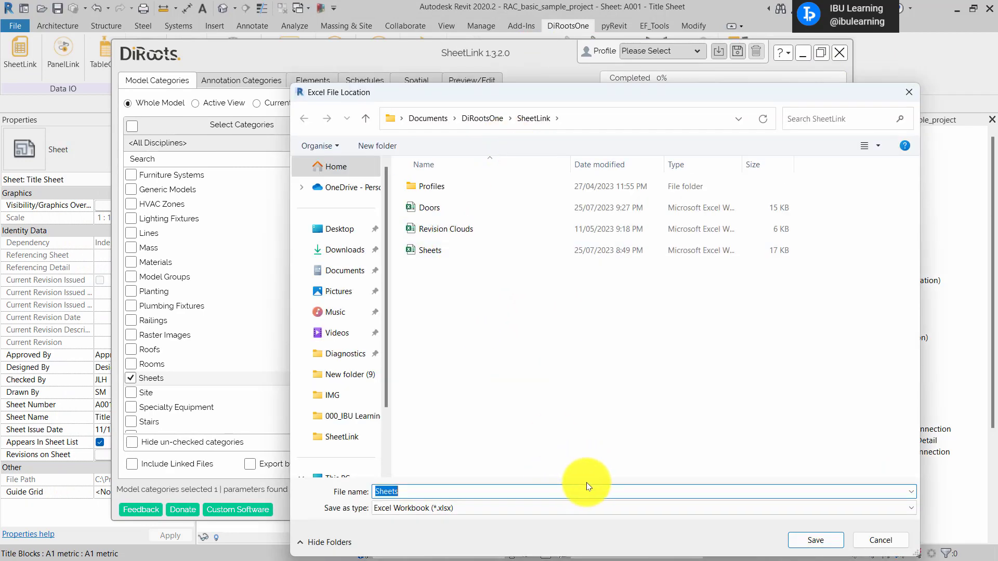
left_click(804, 538)
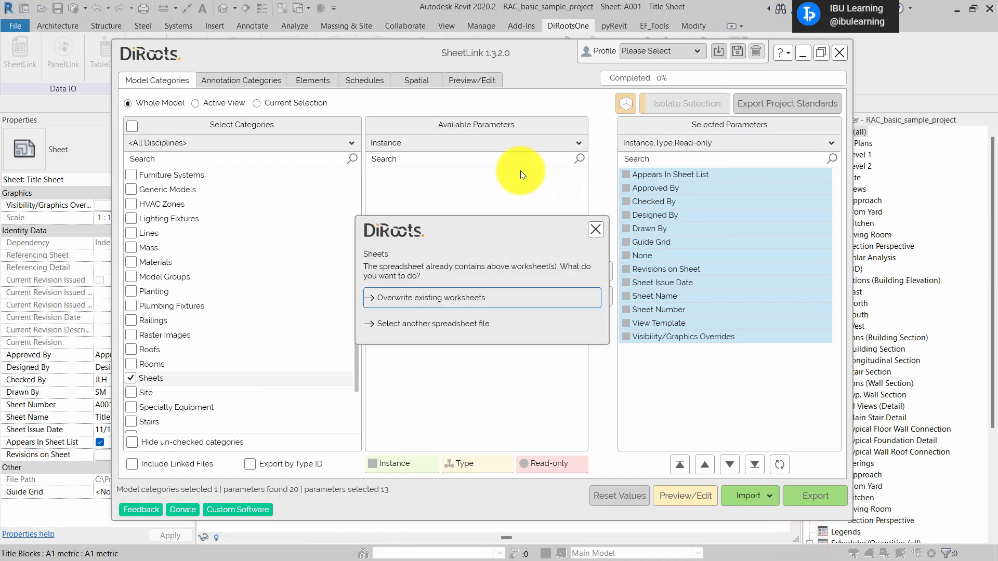
left_click(445, 297)
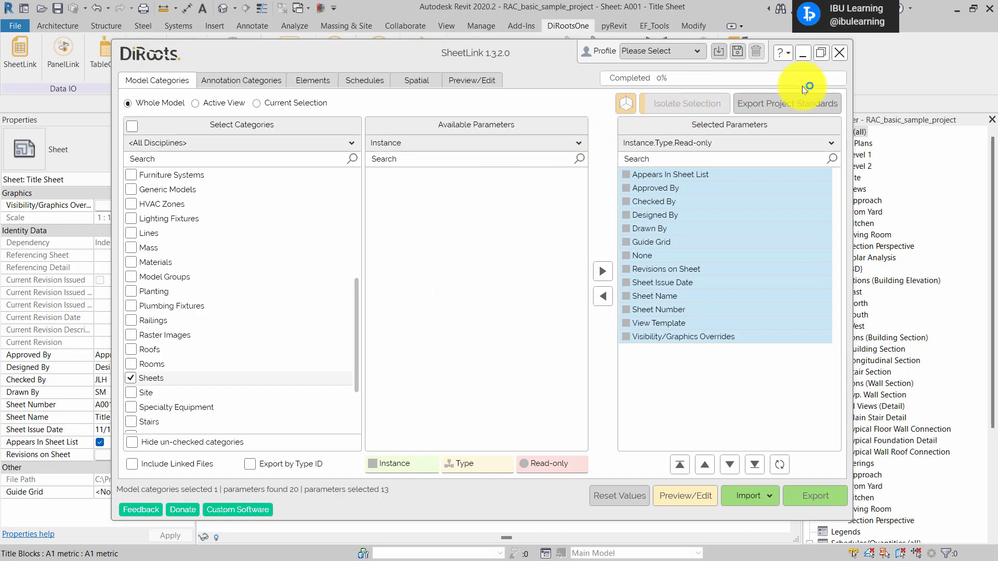
left_click(808, 49)
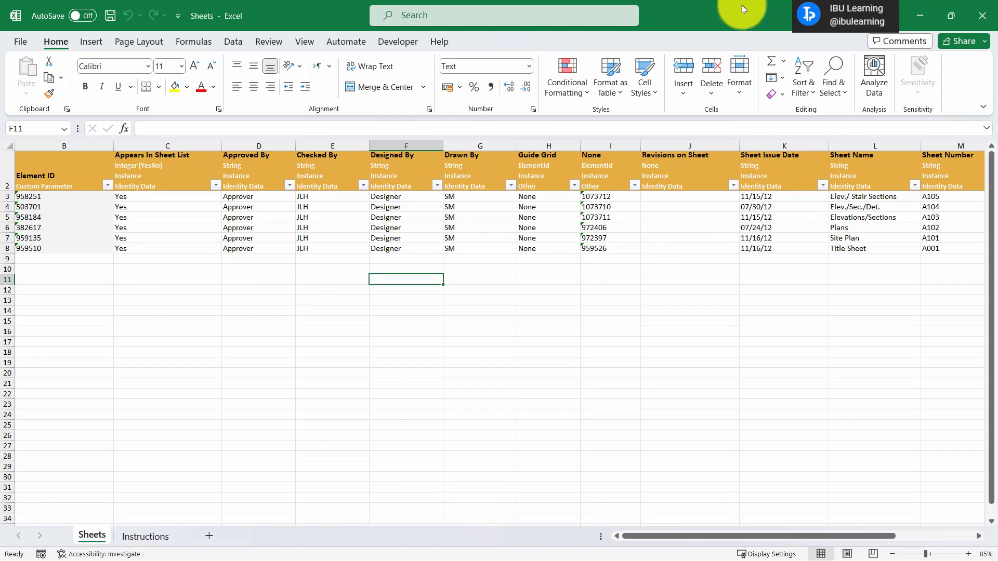
Step: Switch to Revit and open the sheet A101 - Site Plan
left_click(675, 15)
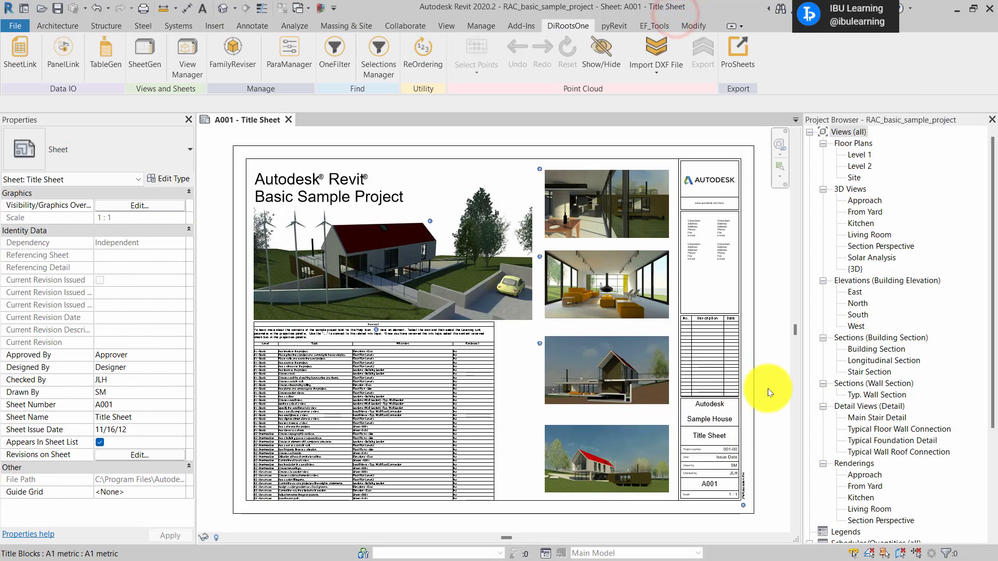
scroll(915, 250, "down", 5)
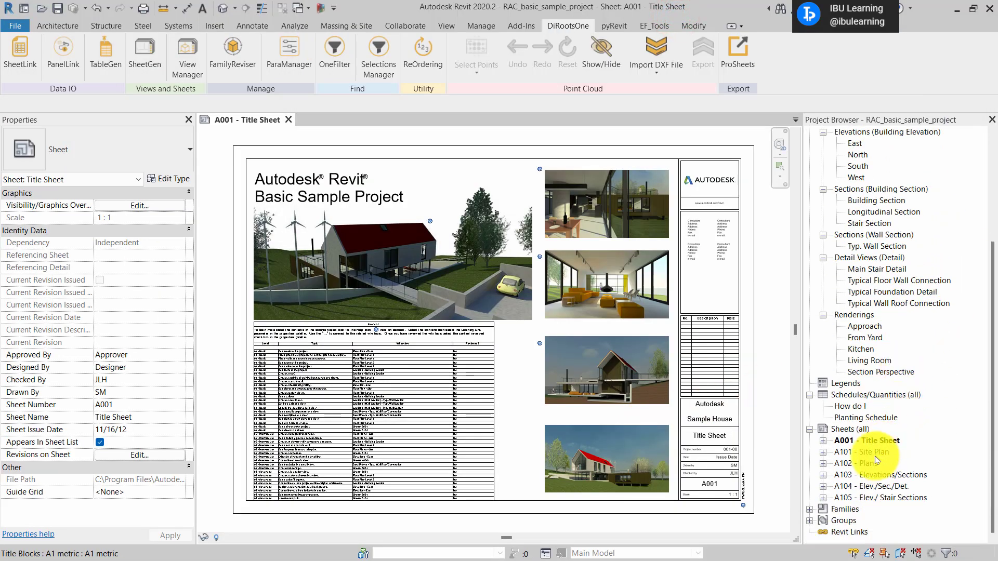
double_click(864, 453)
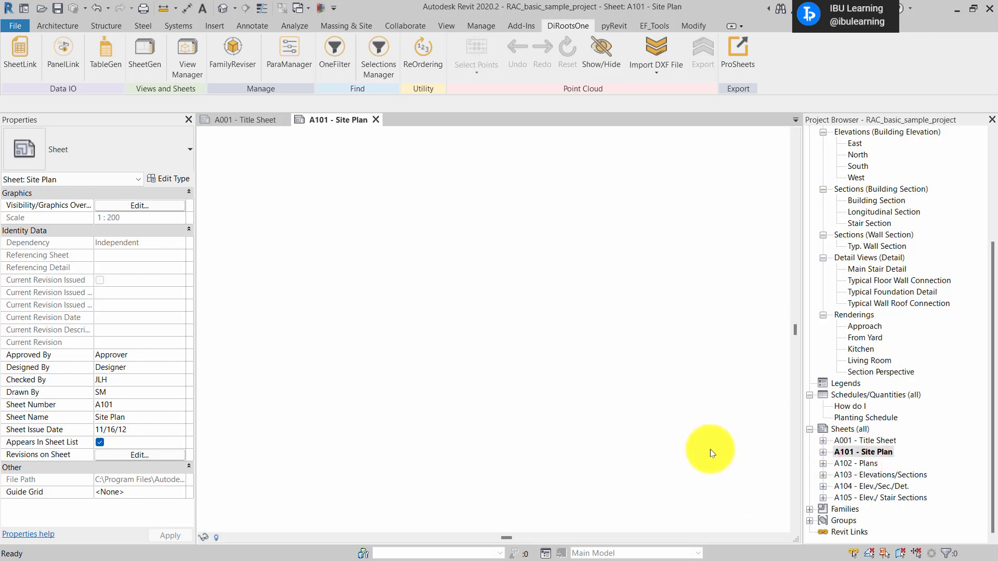
Step: Examine the title block of the Site Plan sheet, including its sheet name, number, date, Drawn by and Checked by fields
scroll(737, 485, "up", 5)
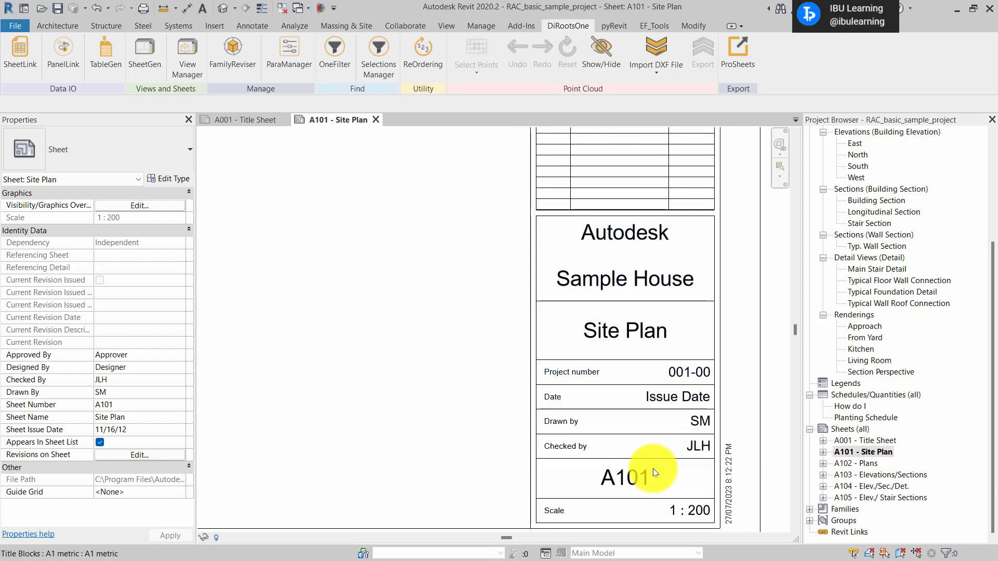
scroll(652, 468, "down", 1)
middle_click_drag(653, 375, 603, 282)
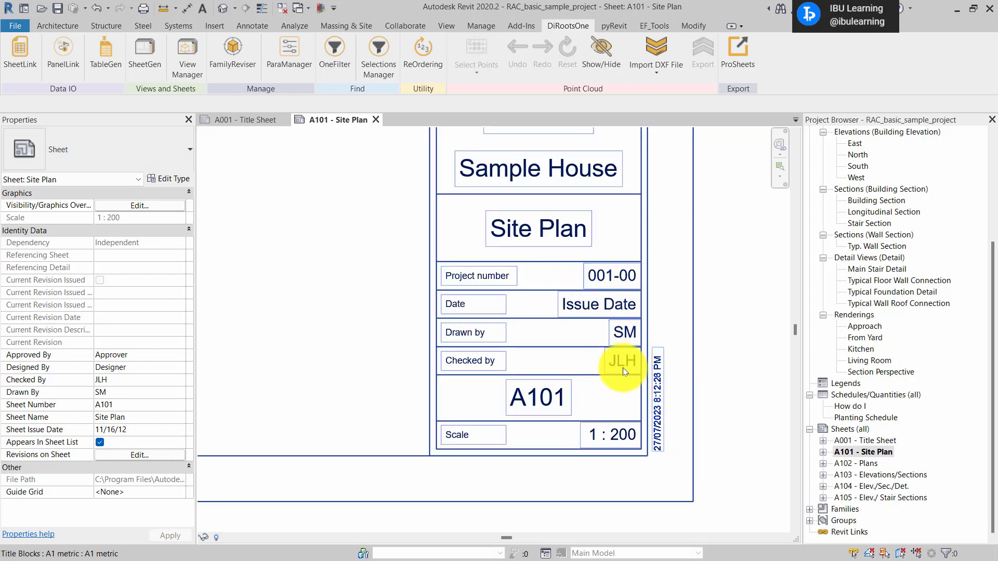
scroll(572, 423, "down", 2)
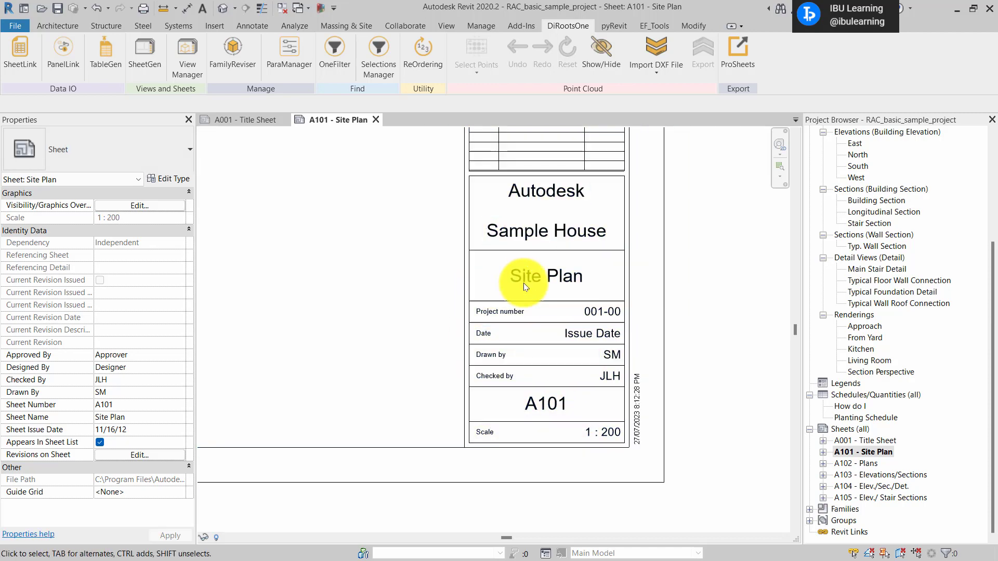
middle_click_drag(419, 229, 433, 408)
scroll(572, 337, "down", 2)
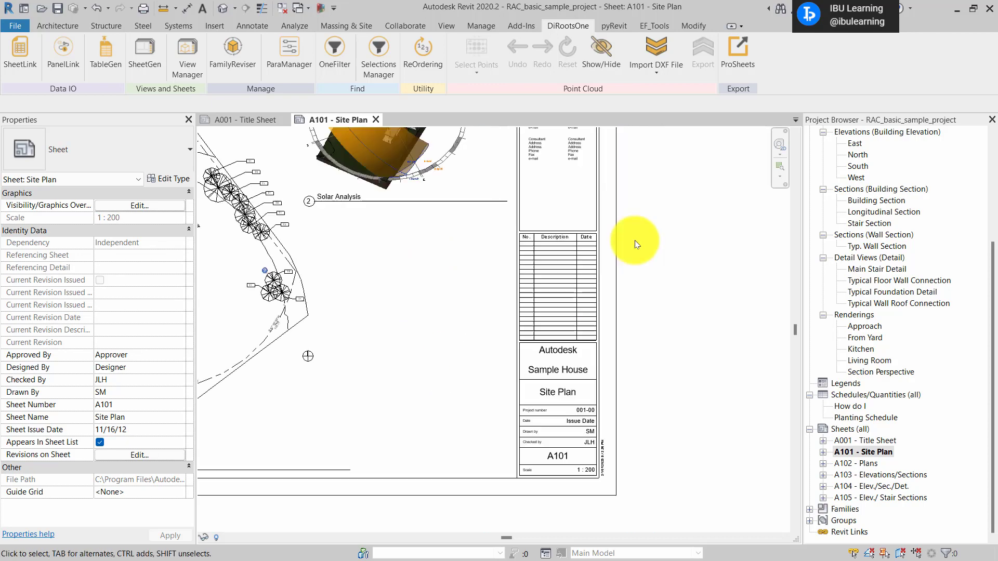
middle_click_drag(659, 219, 703, 219)
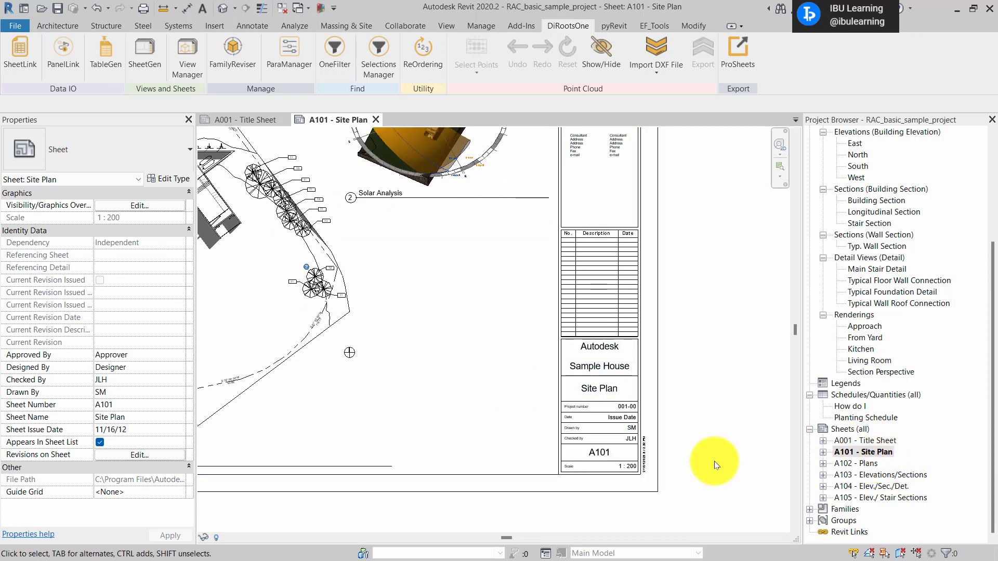
scroll(671, 491, "up", 1)
middle_click_drag(700, 482, 692, 448)
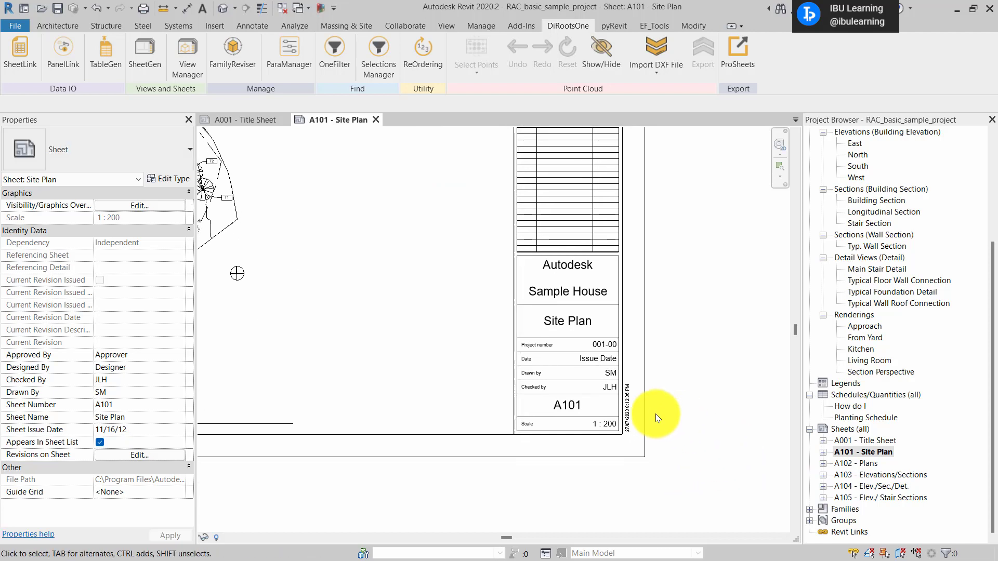
scroll(656, 414, "up", 1)
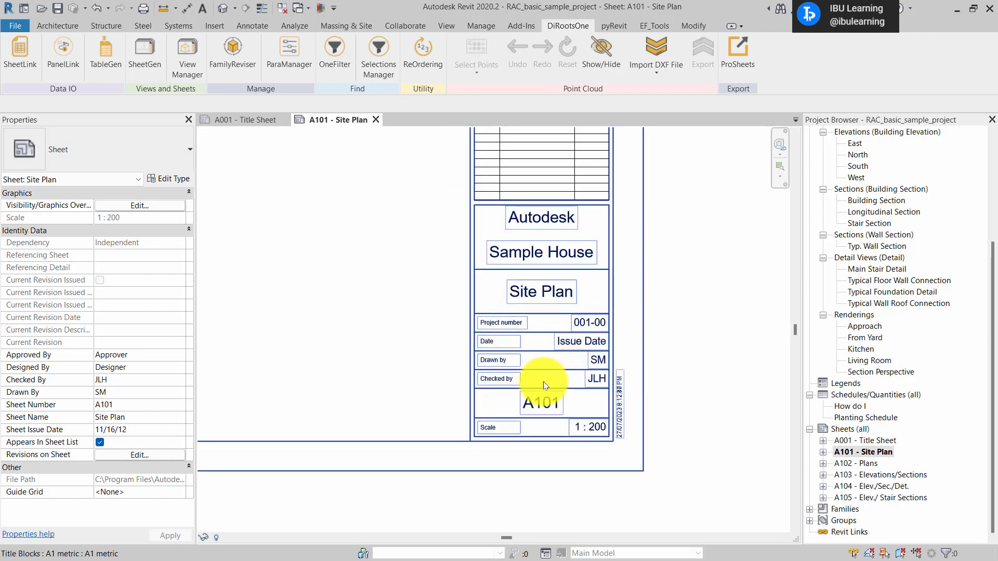
middle_click_drag(703, 403, 714, 395)
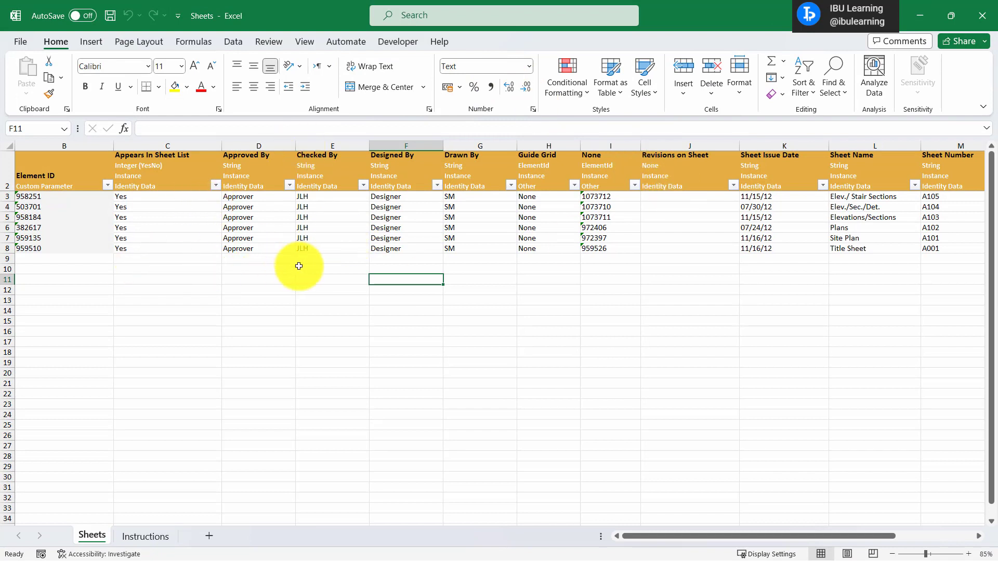
Step: In the Excel workbook Sheets, set Checked By to IBU for all six sheets by filling the value down from the first row
left_click(328, 196)
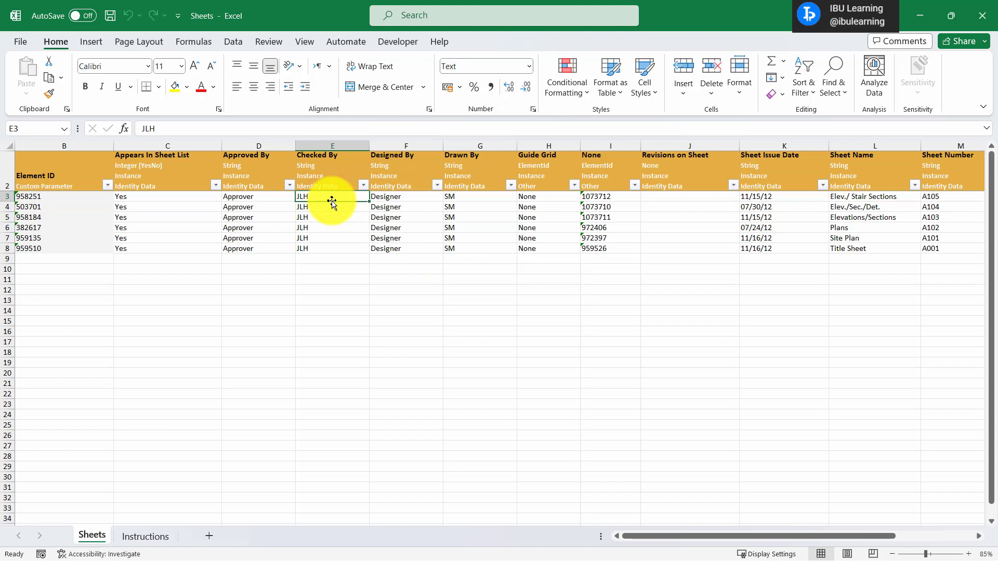
type("IBU")
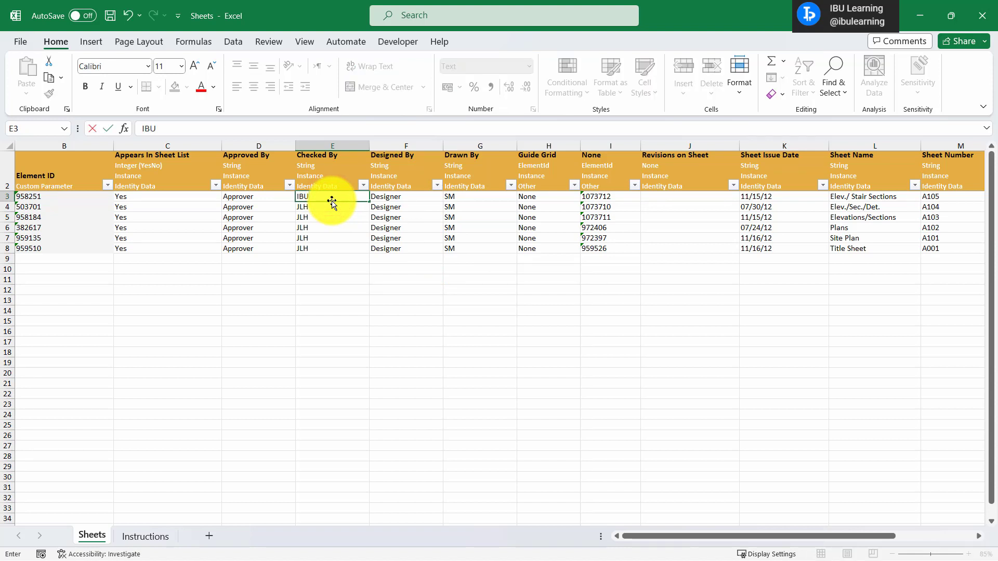
left_click_drag(332, 201, 334, 250)
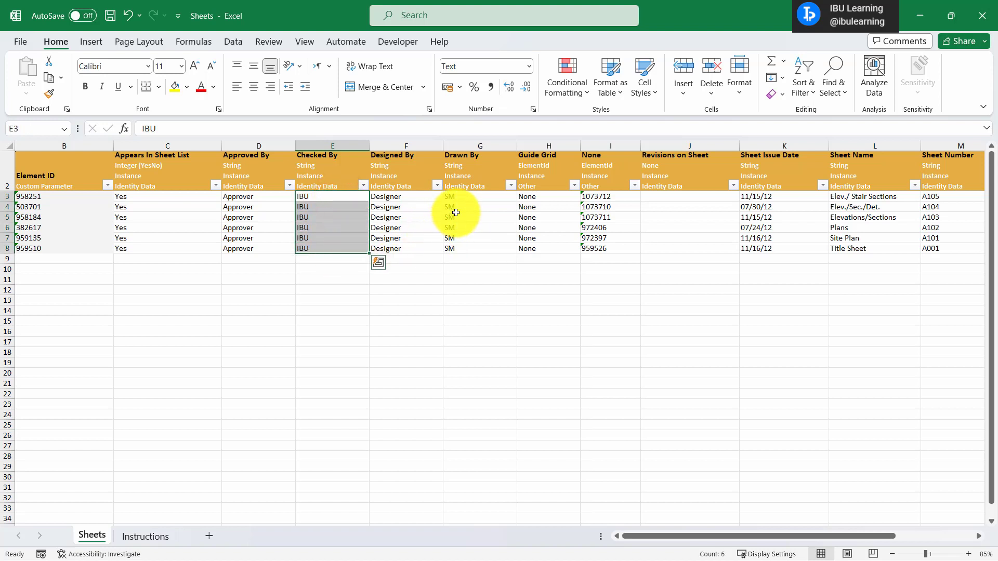
key("ctrl+d")
Step: Set Drawn By to LR in the first sheet row and fill it down to all six sheets
left_click(462, 196)
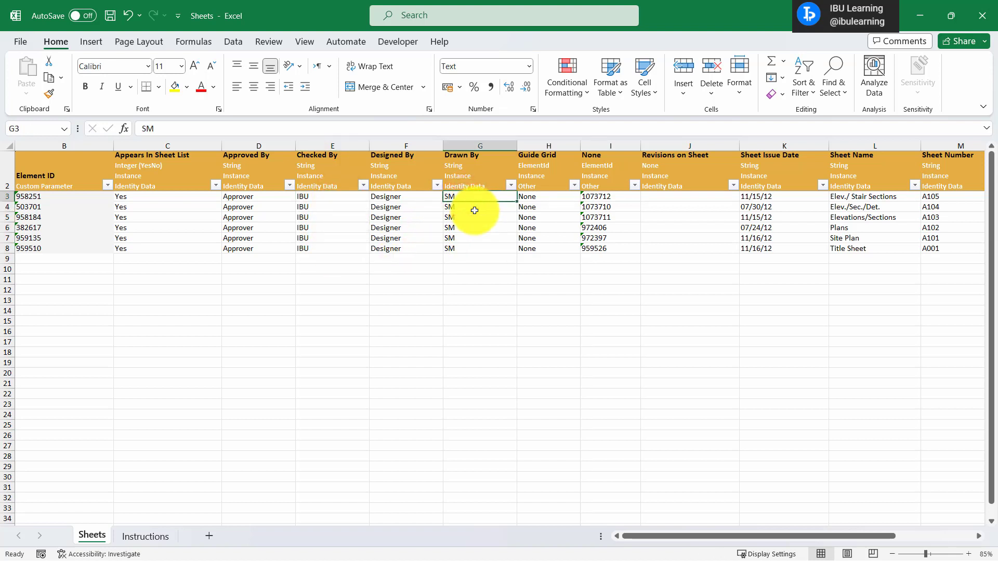
type("LEAR")
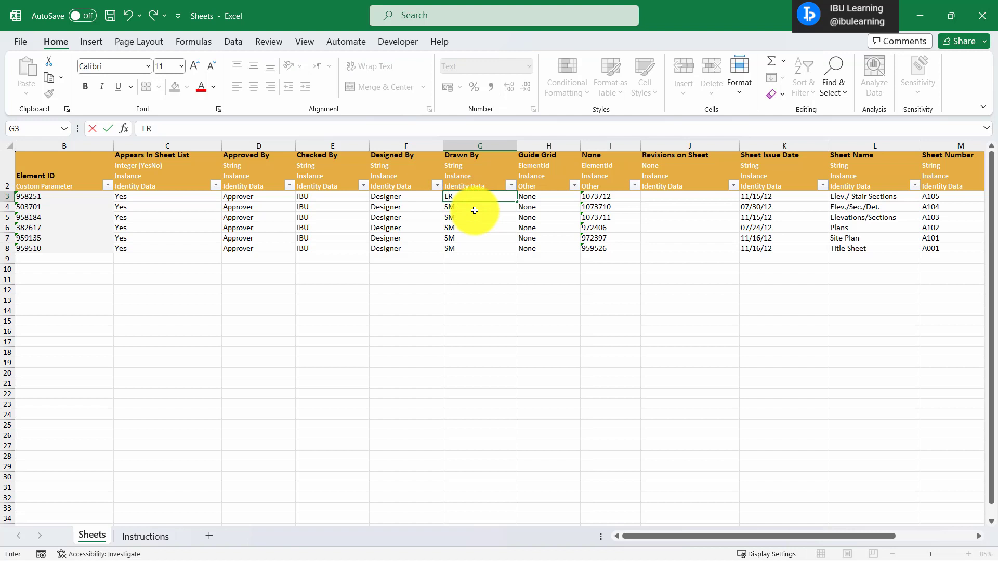
left_click_drag(466, 196, 466, 245)
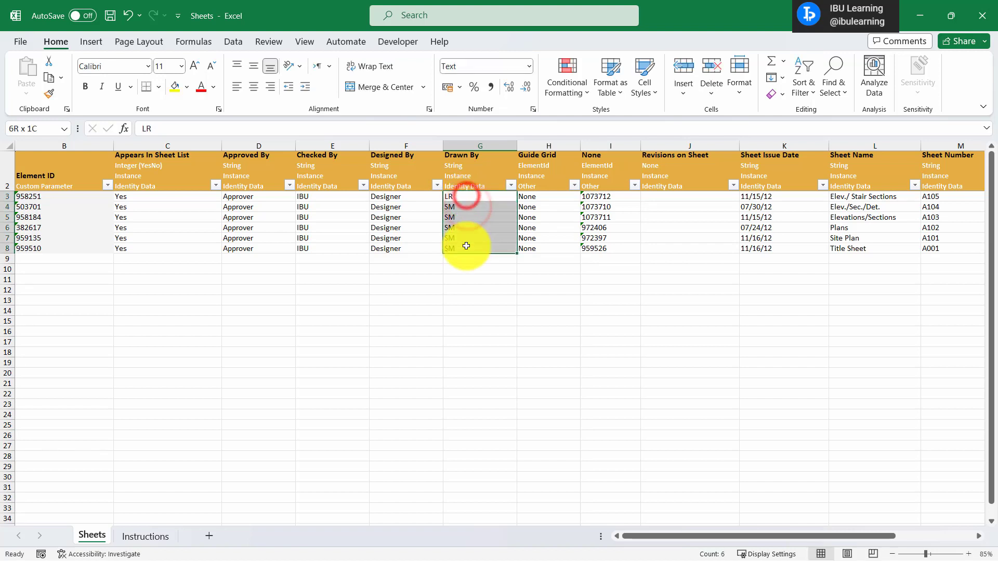
key("ctrl+d")
Step: Set Approved By to KH in the first sheet row and fill it down to all six sheets
left_click_drag(402, 200, 409, 196)
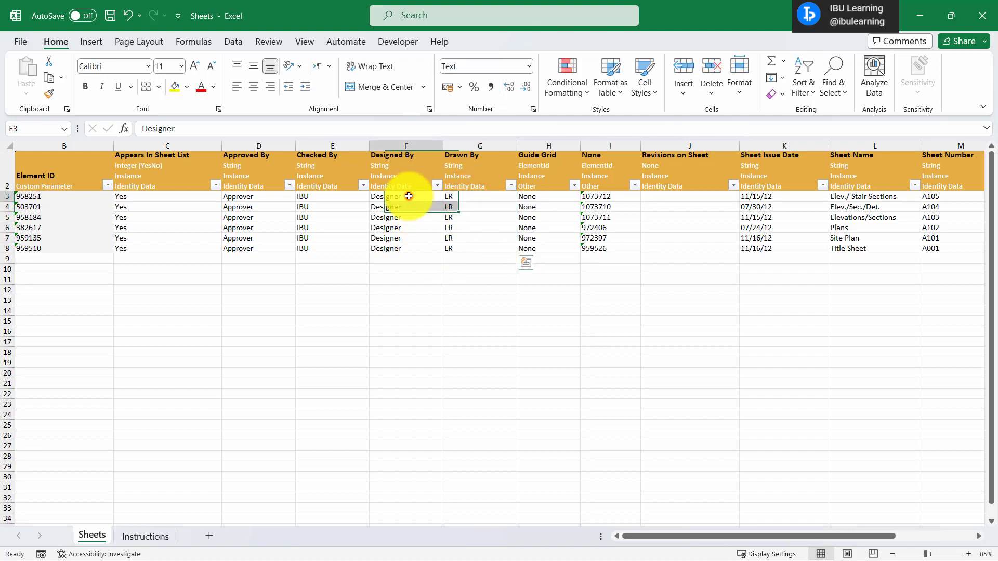
left_click(409, 196)
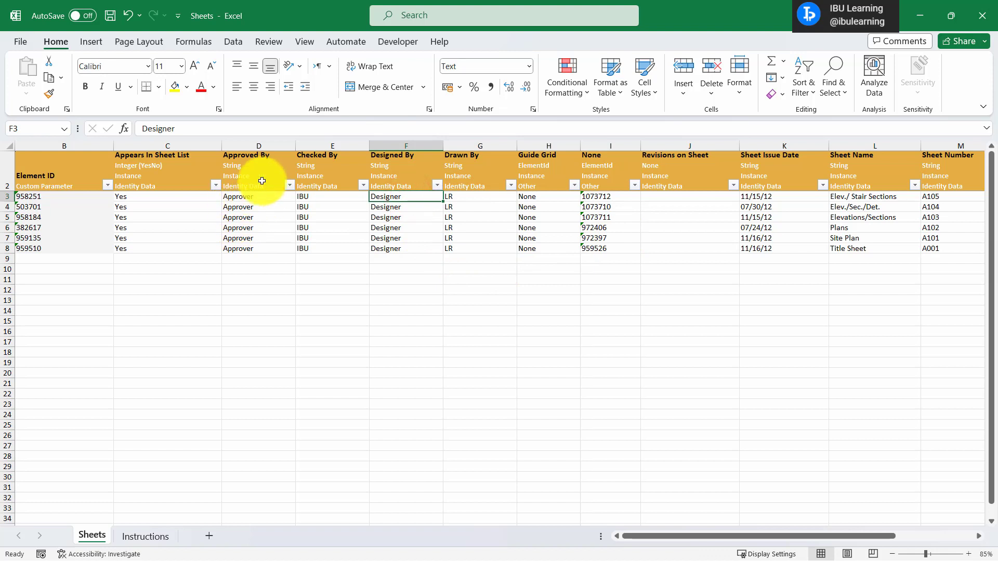
left_click(264, 197)
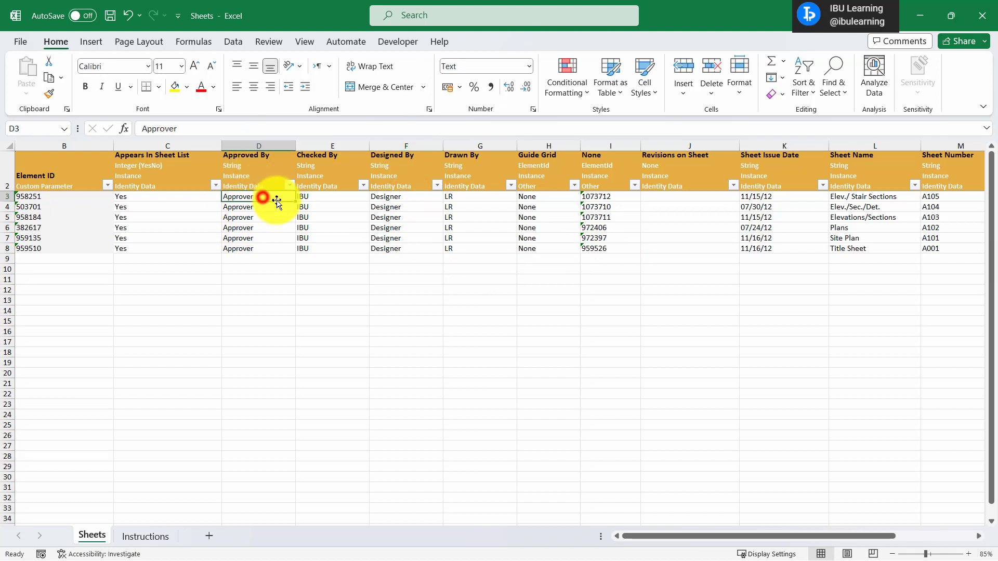
type("KH")
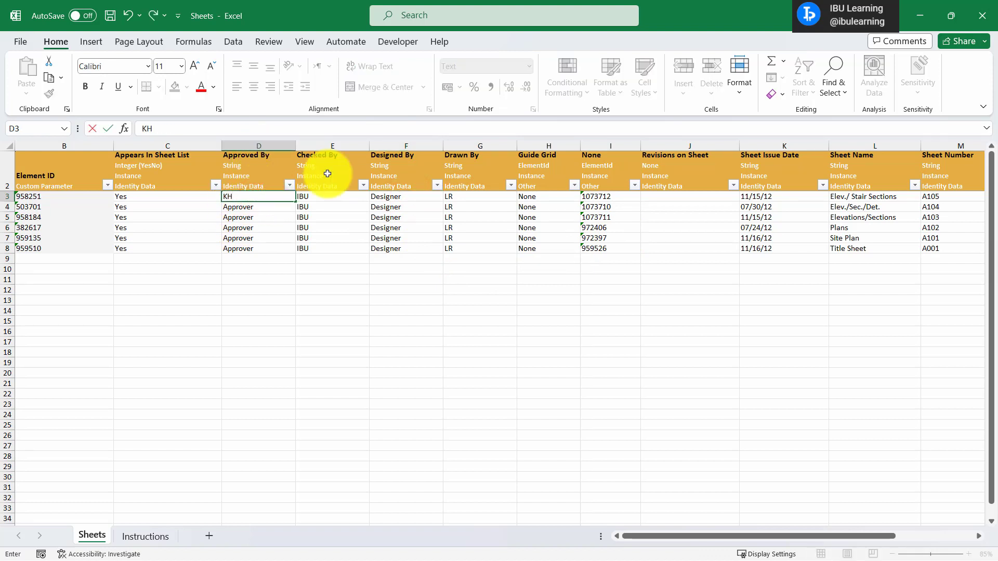
key("Return")
left_click_drag(256, 196, 262, 248)
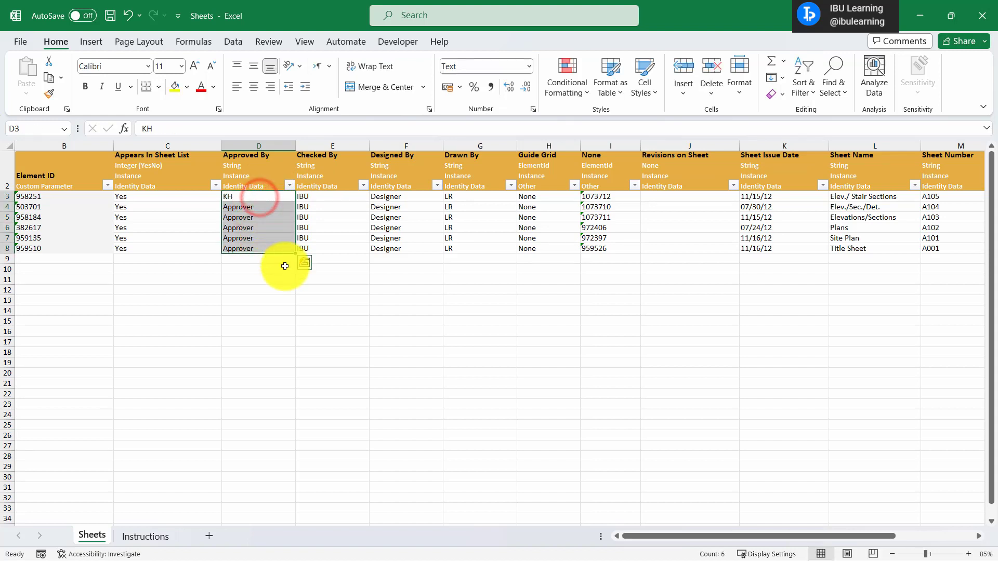
key("ctrl+d")
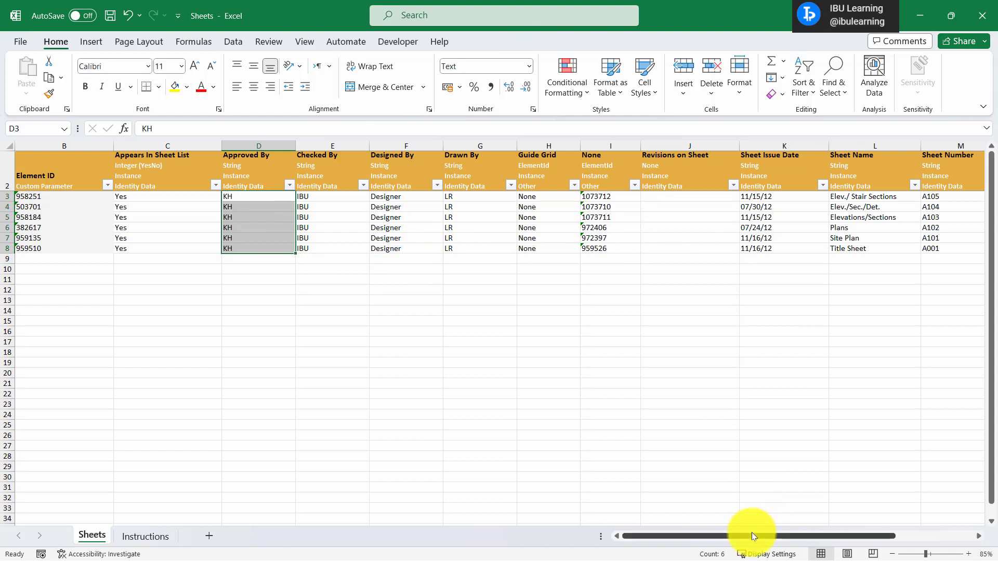
Step: Set the Sheet Issue Date to 27/07/2023 in the first sheet row and fill it down to all six sheets
left_click_drag(751, 533, 786, 531)
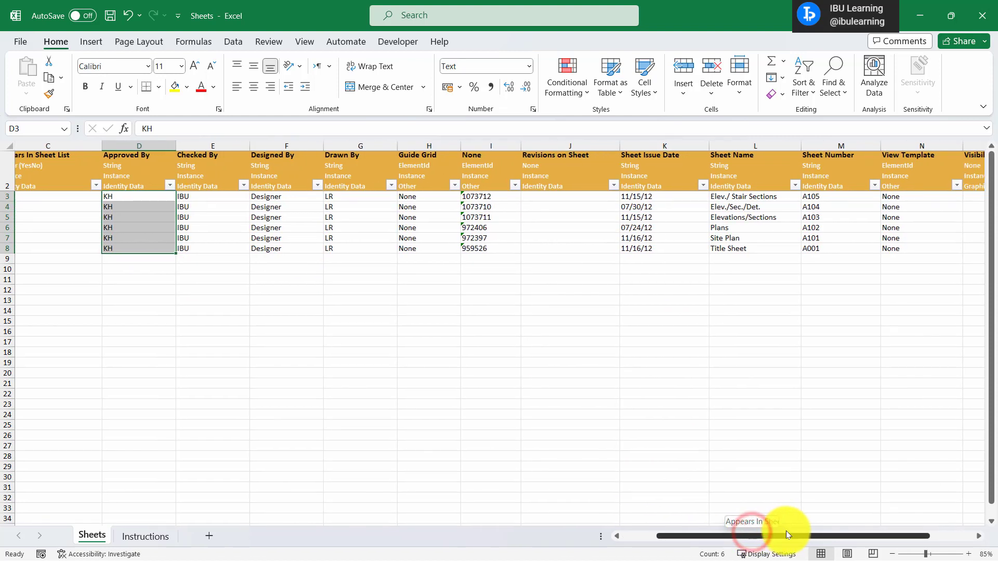
left_click(647, 197)
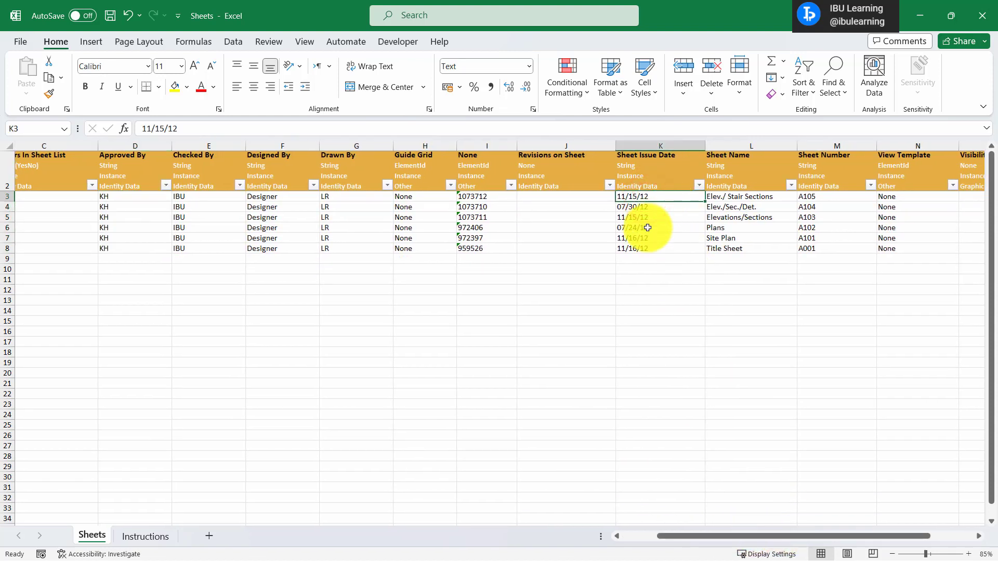
type("27/07/2023")
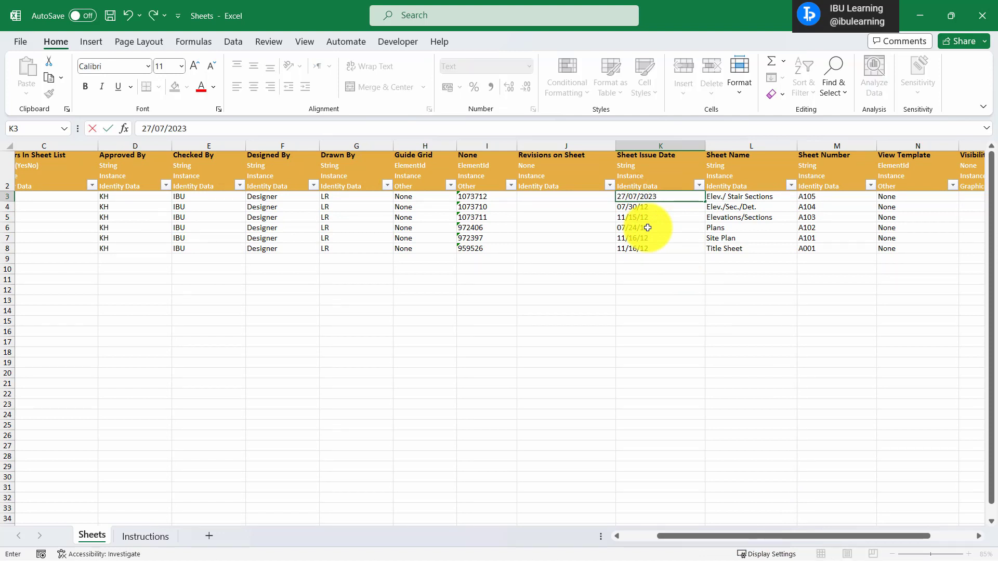
left_click(650, 325)
left_click_drag(664, 196, 670, 248)
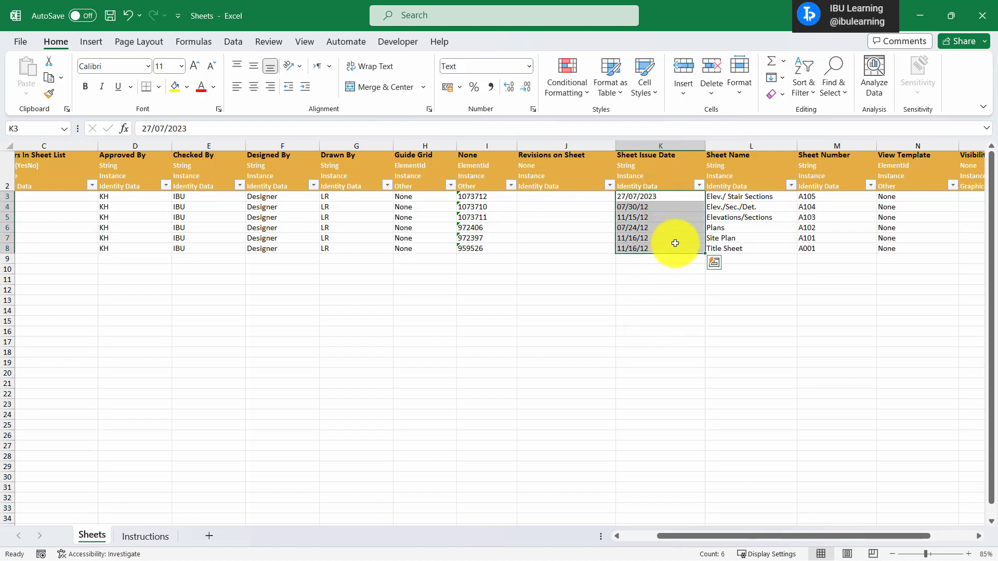
key("ctrl+d")
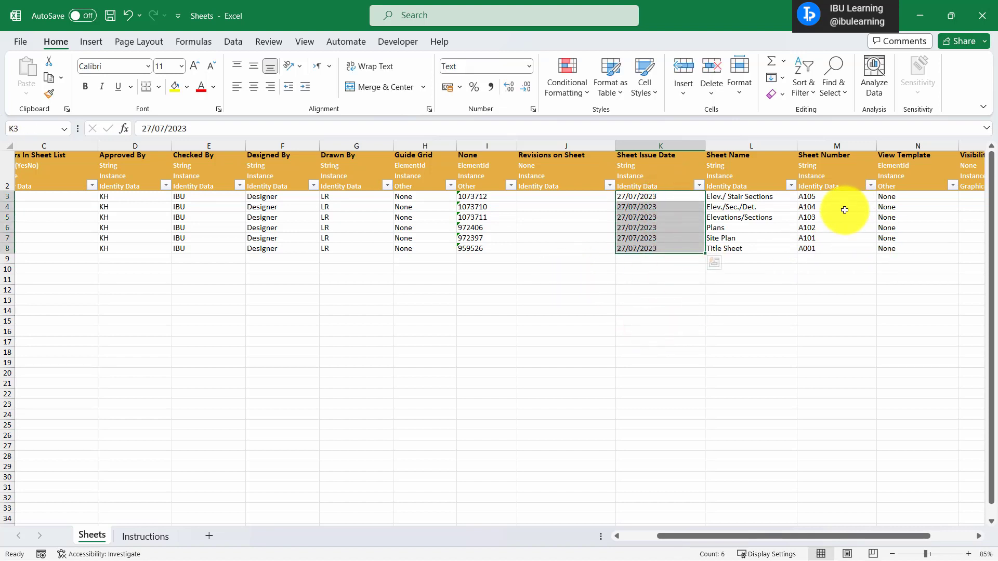
Step: Replace every A with S in the Sheet Number cells of all six sheets
left_click(836, 197)
left_click(830, 247)
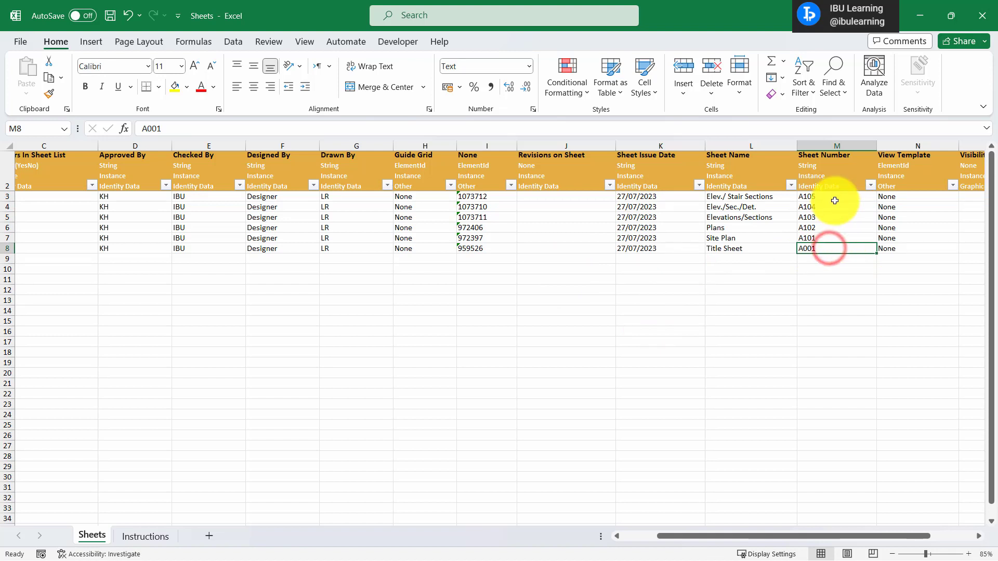
left_click(833, 196)
left_click(827, 245, "shift")
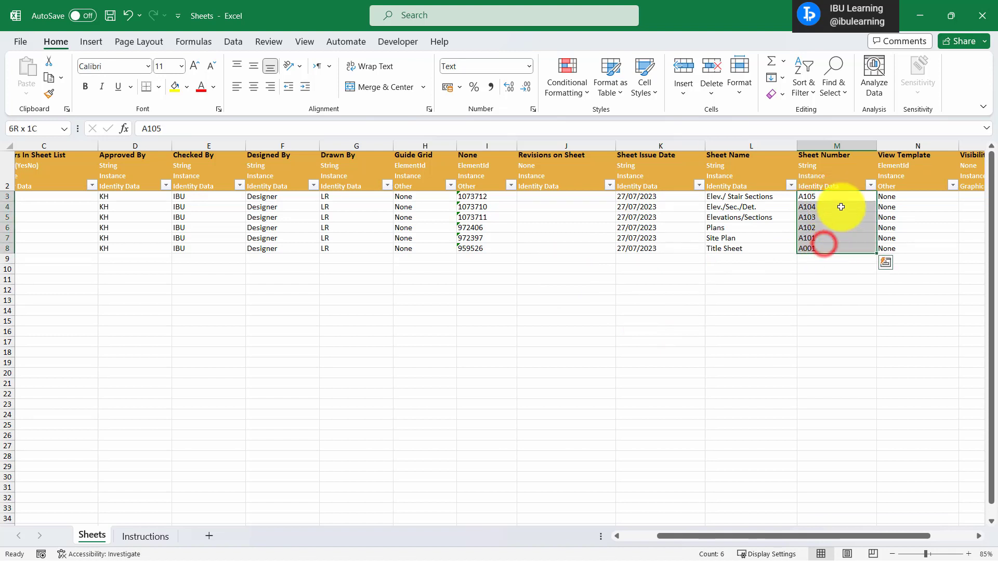
key("ctrl+f")
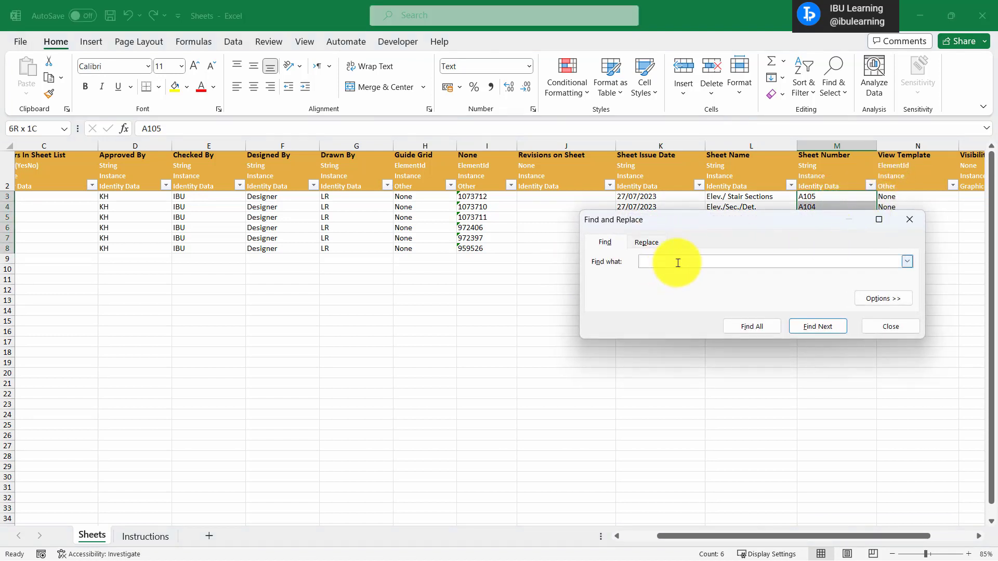
type("A")
left_click(653, 248)
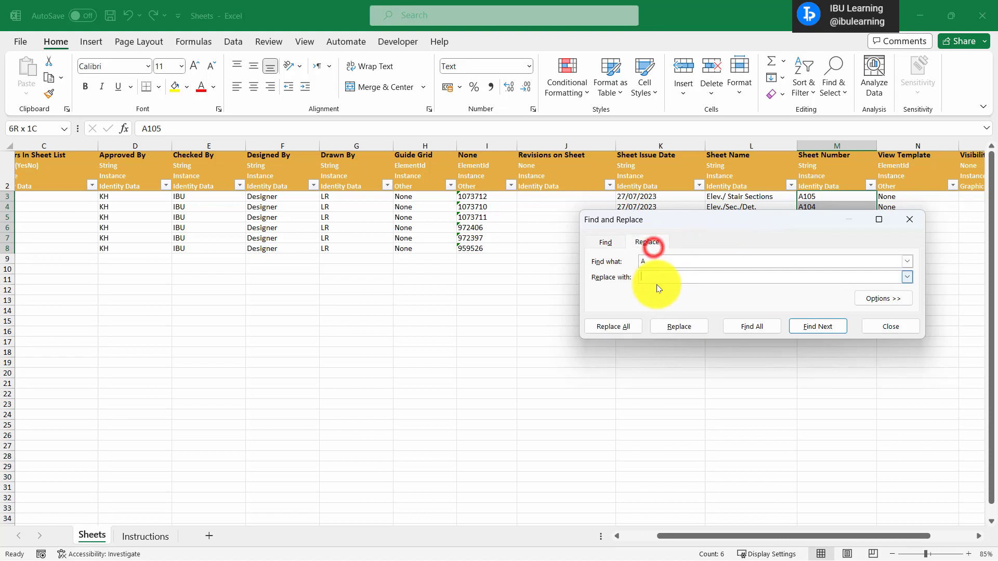
type("S")
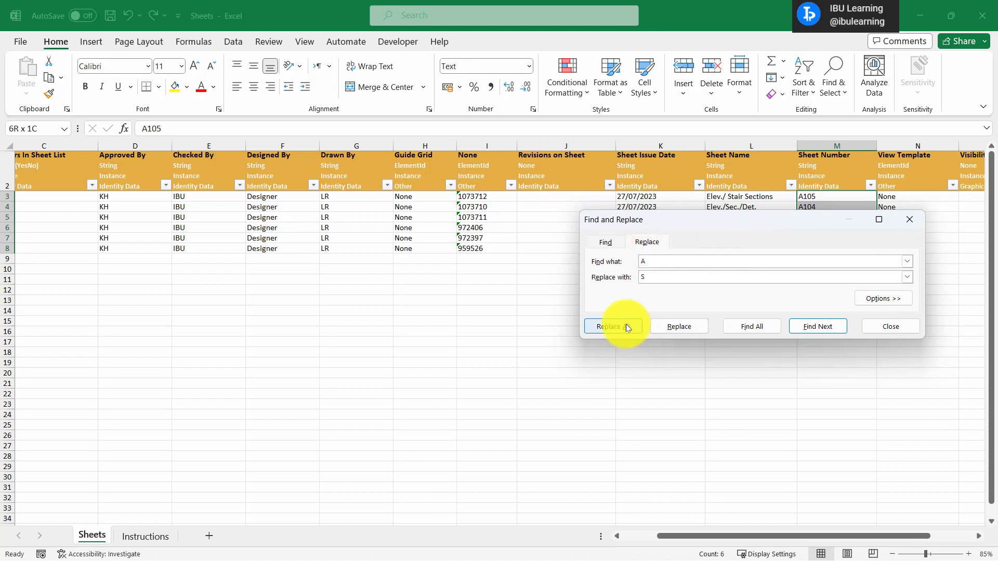
left_click(624, 326)
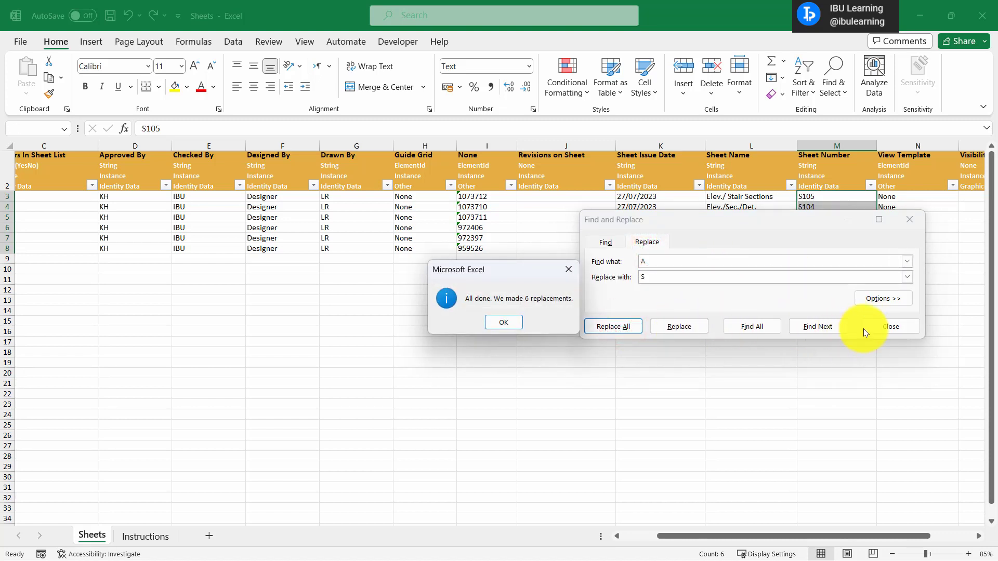
left_click(505, 322)
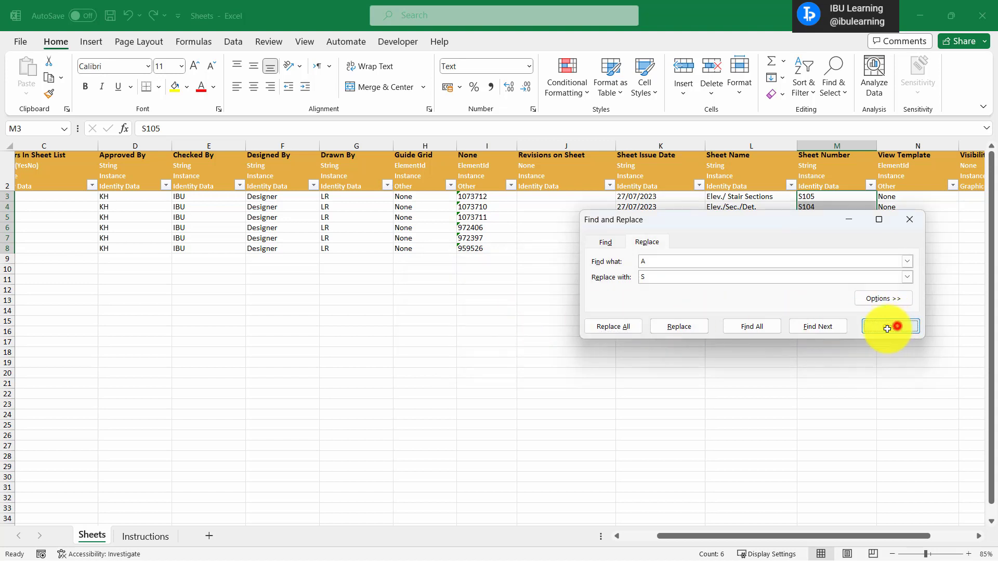
Step: Close the find-and-replace dialog and save the Sheets workbook
left_click(887, 328)
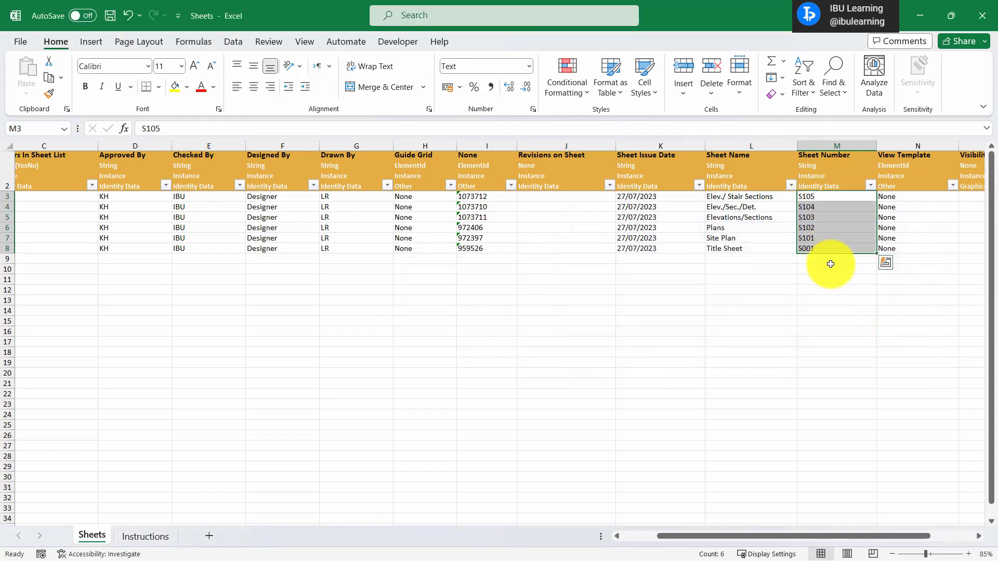
left_click(638, 330)
key("ctrl+s")
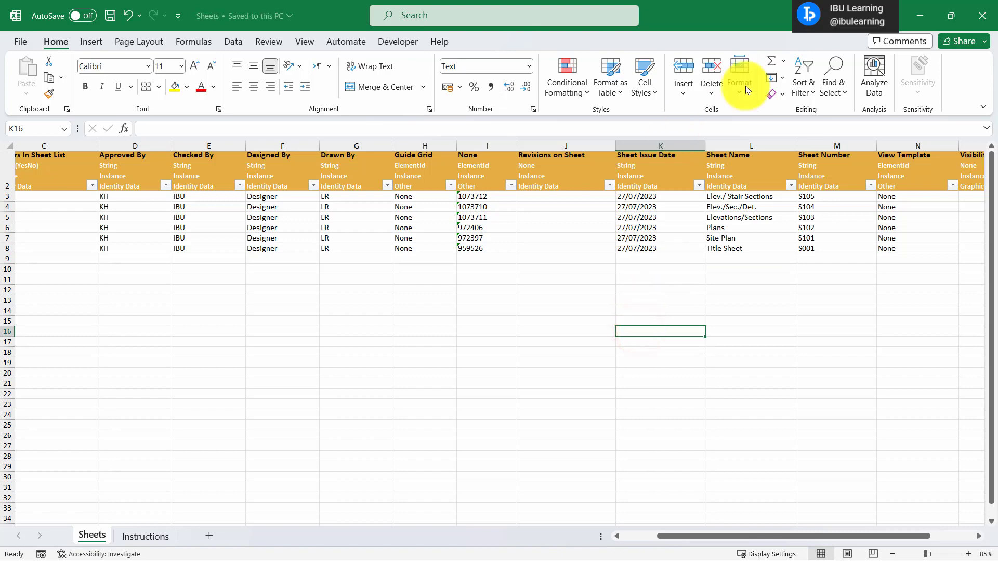
Step: Switch to Revit, close the open DiRoots window, and import the edited Sheets workbook into the model with SheetLink
left_click(923, 15)
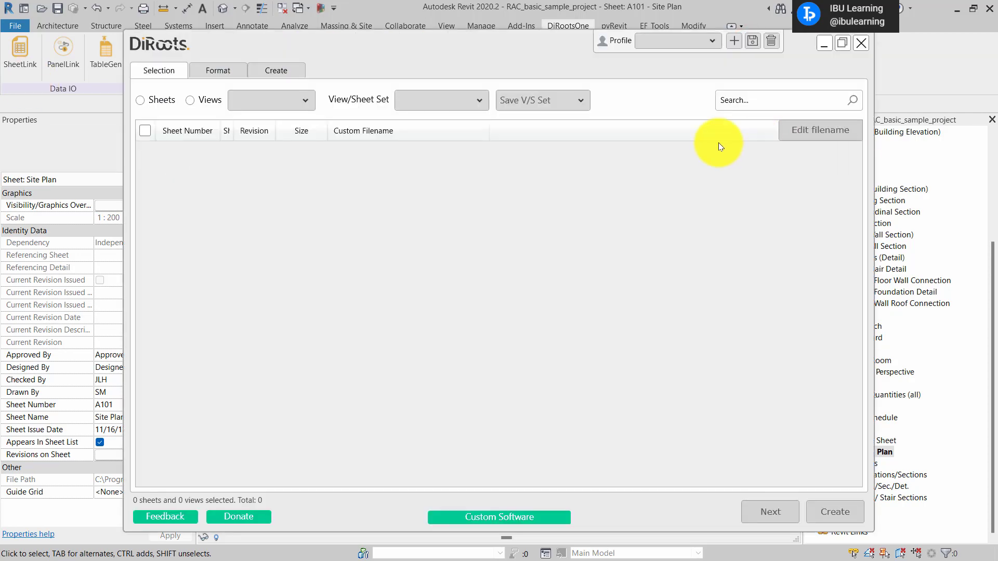
left_click(864, 44)
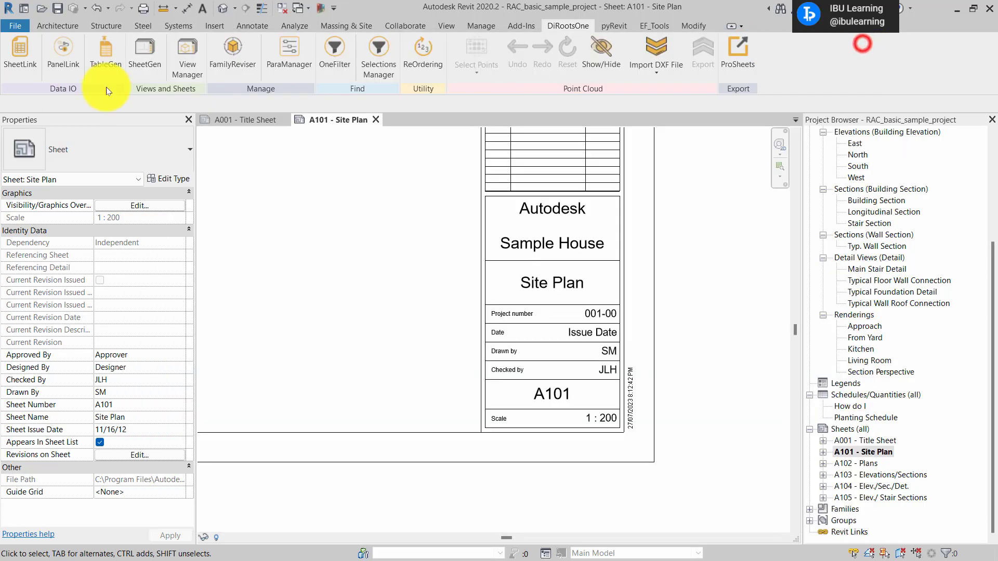
left_click(20, 55)
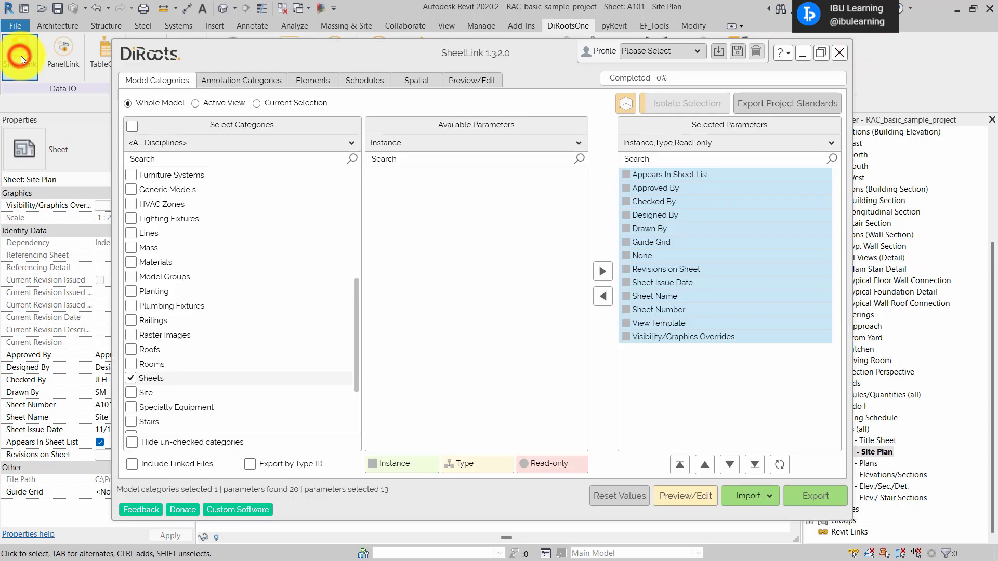
left_click(749, 496)
left_click(755, 513)
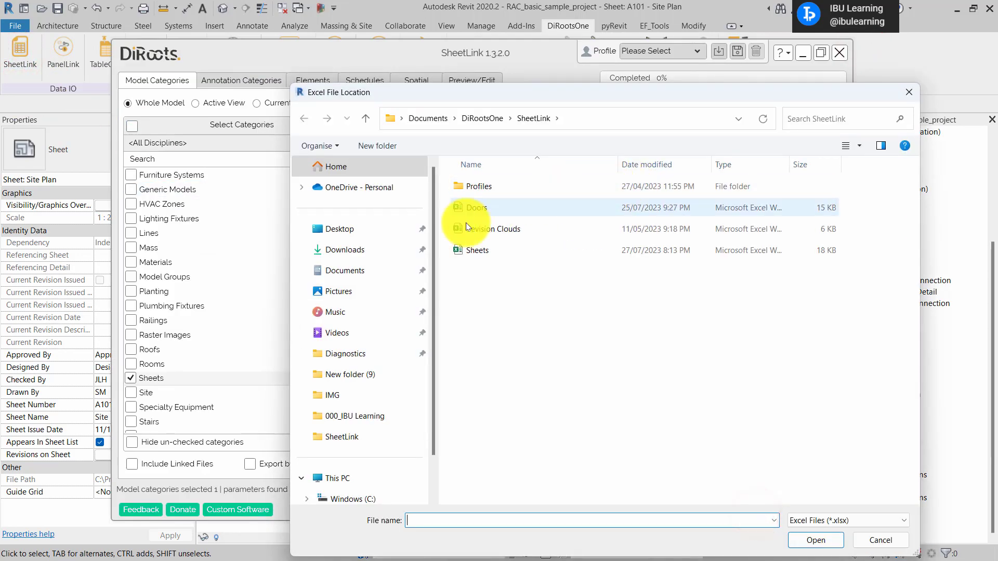
left_click(666, 165)
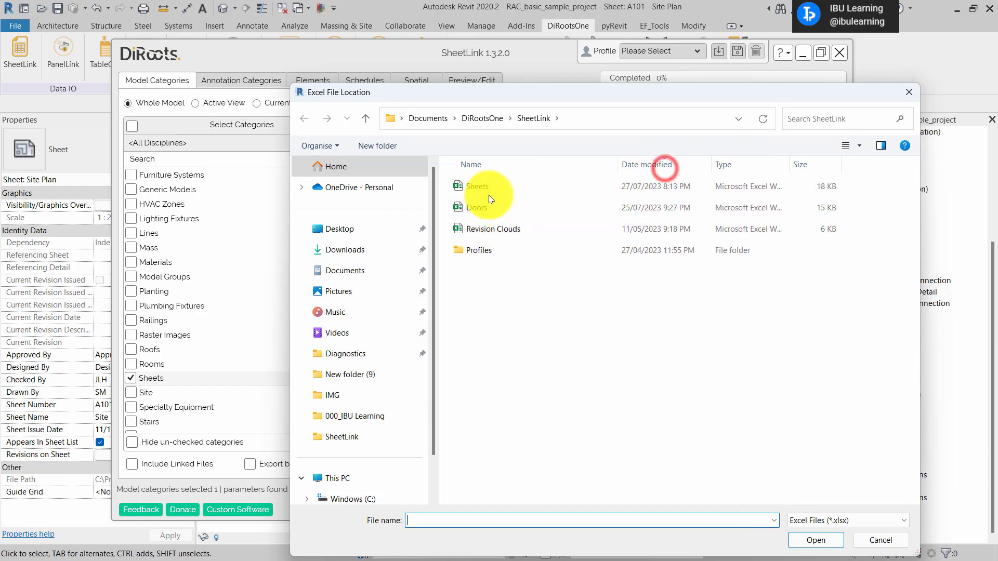
double_click(500, 190)
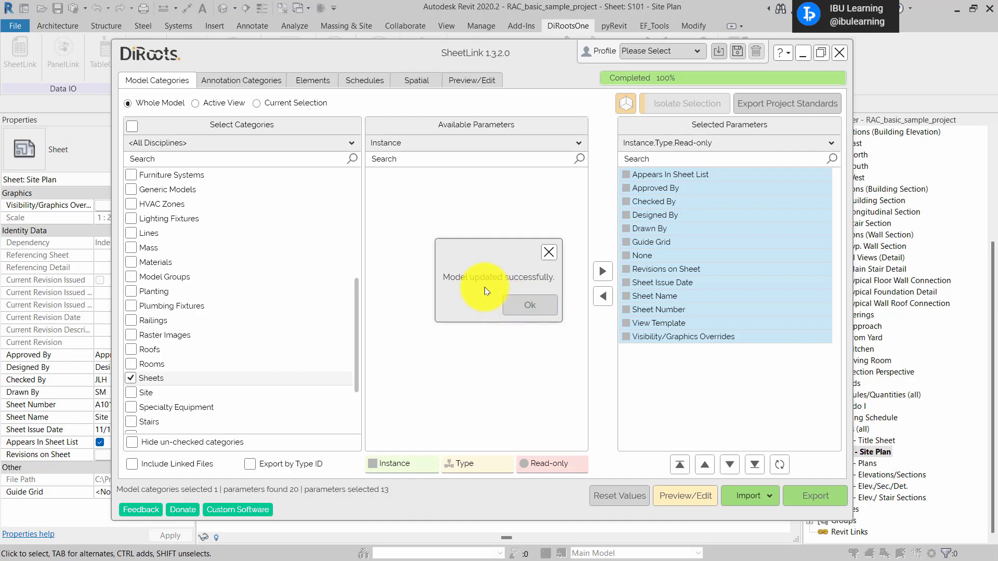
left_click(539, 308)
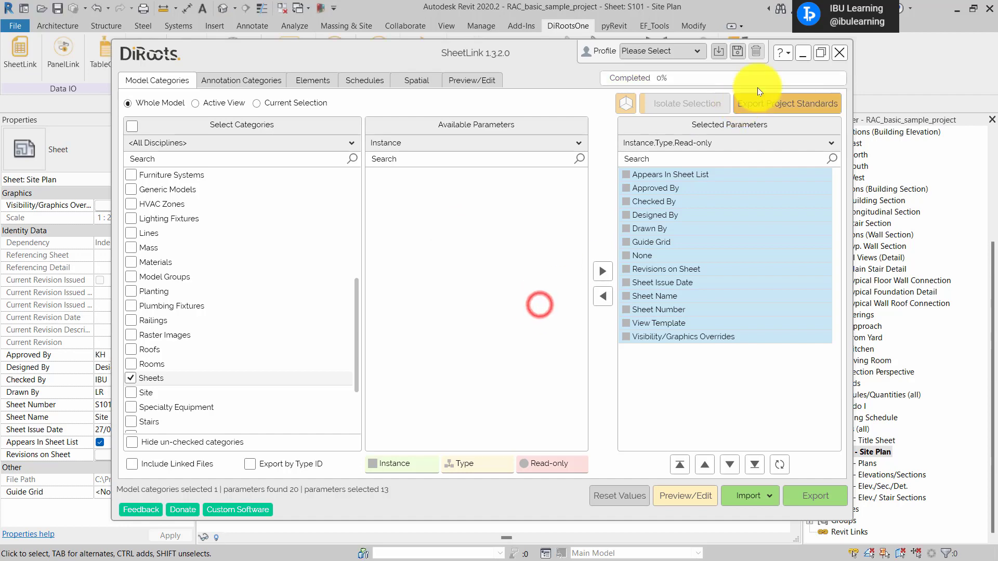
left_click(839, 54)
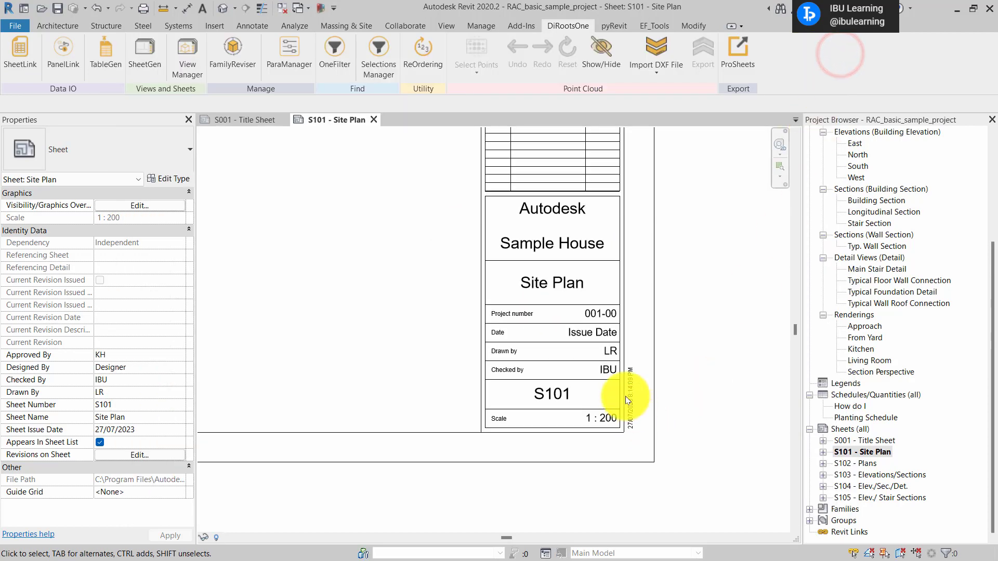
Step: Examine the Site Plan sheet's title block and identity data for the imported values
scroll(627, 340, "up", 2)
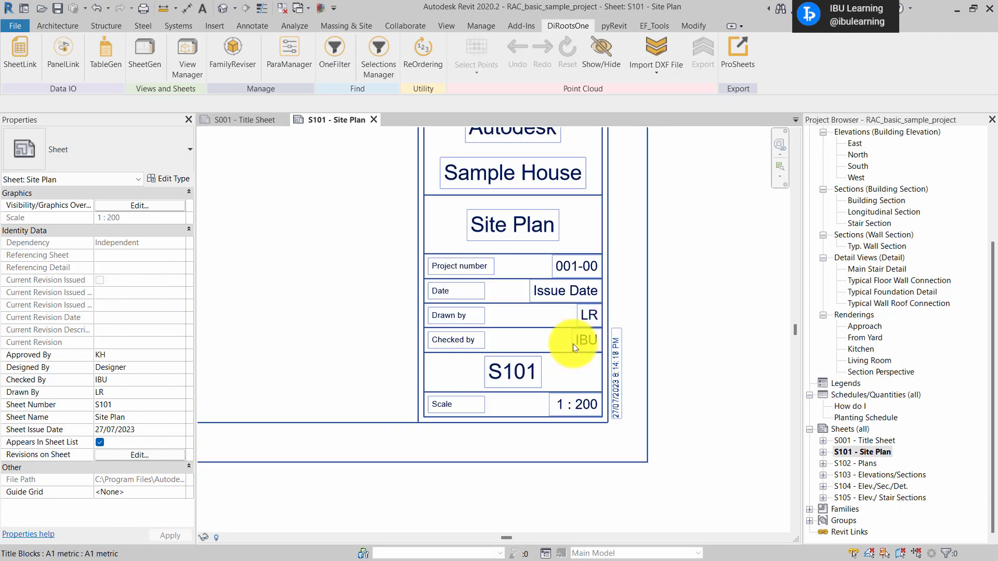
scroll(640, 353, "down", 2)
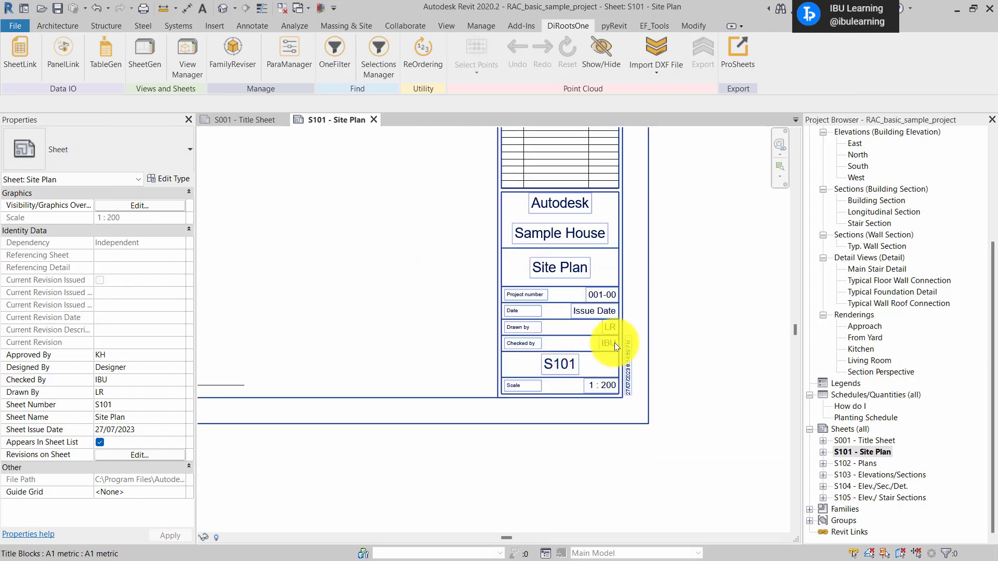
middle_click_drag(648, 412, 696, 387)
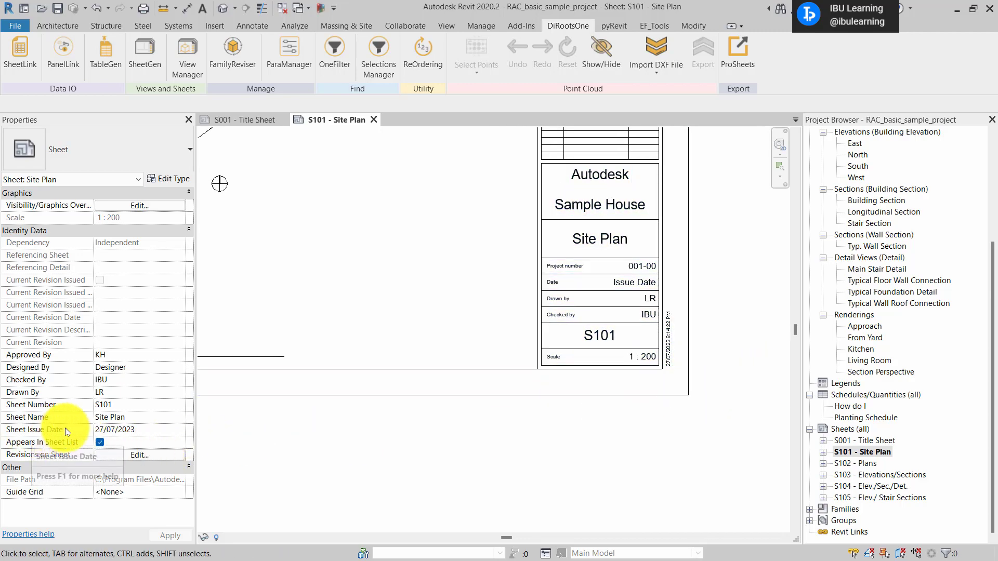
scroll(694, 330, "down", 5)
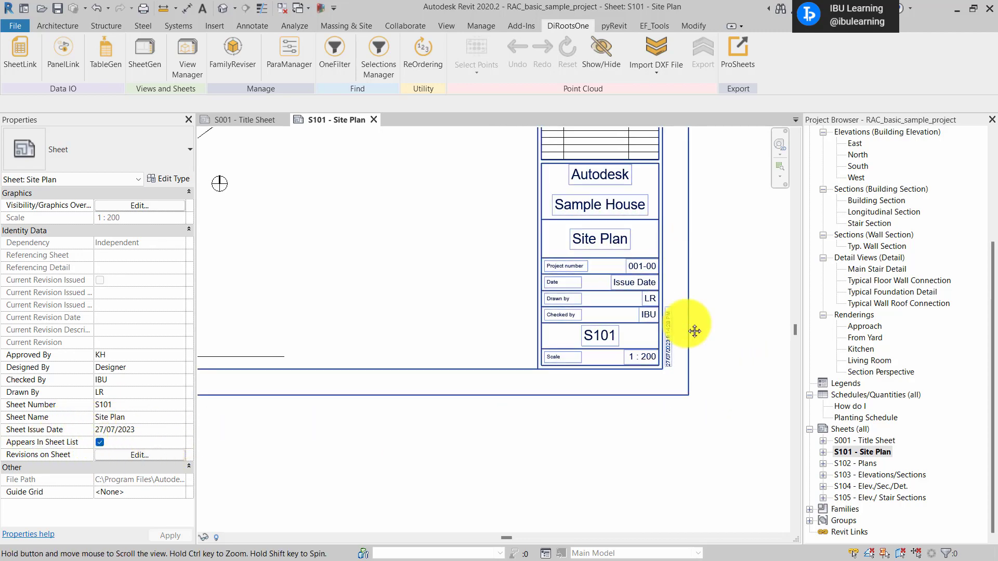
Step: Open the S103 - Elevations/Sections sheet and check its title block values
double_click(858, 475)
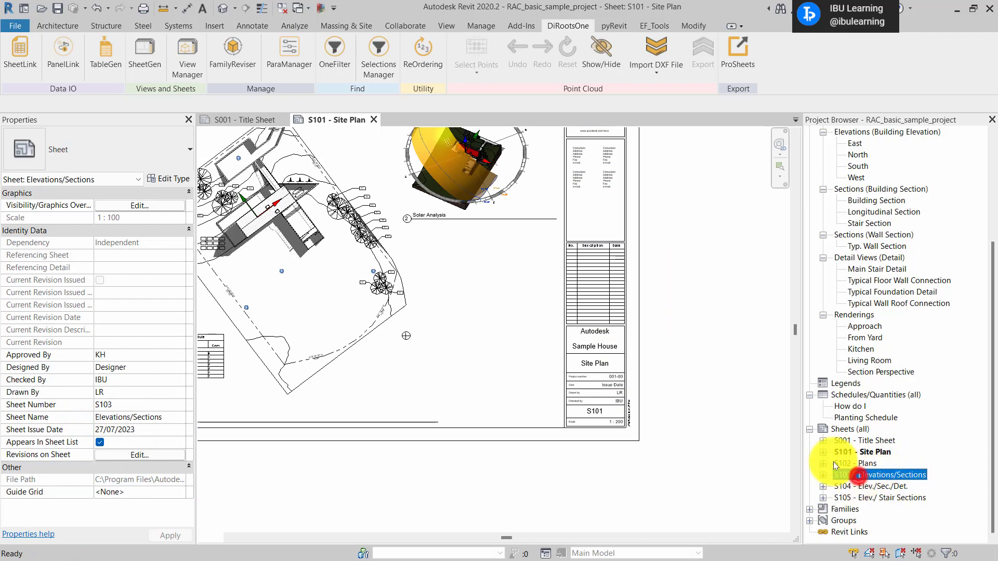
scroll(732, 483, "up", 6)
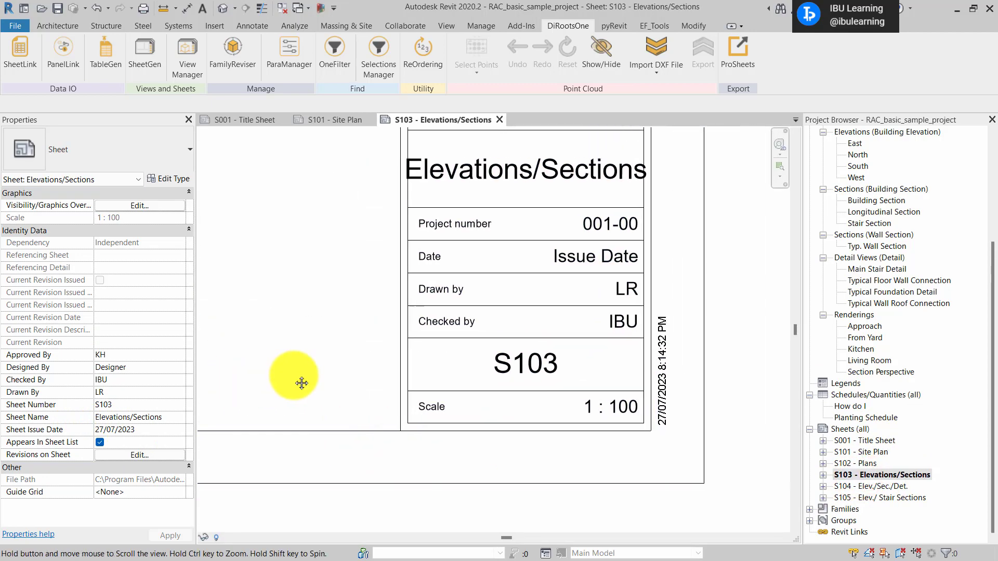
middle_click_drag(301, 383, 363, 382)
scroll(597, 399, "down", 1)
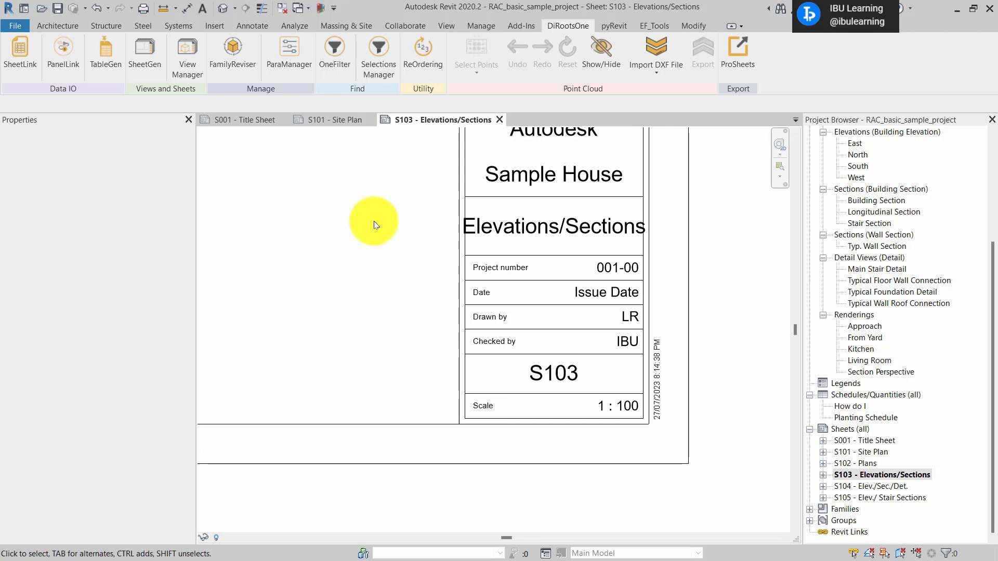
left_click(20, 52)
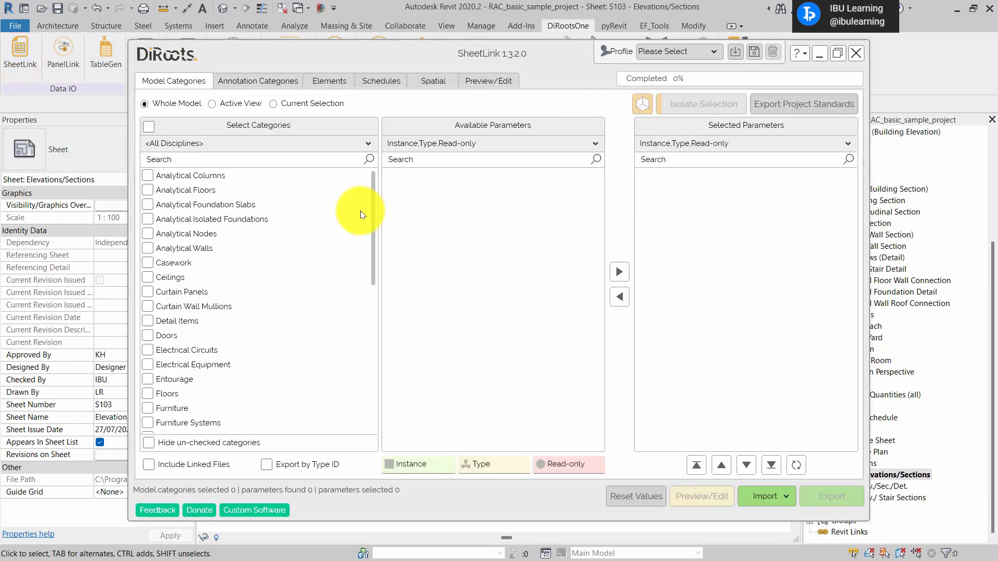
left_click(164, 335)
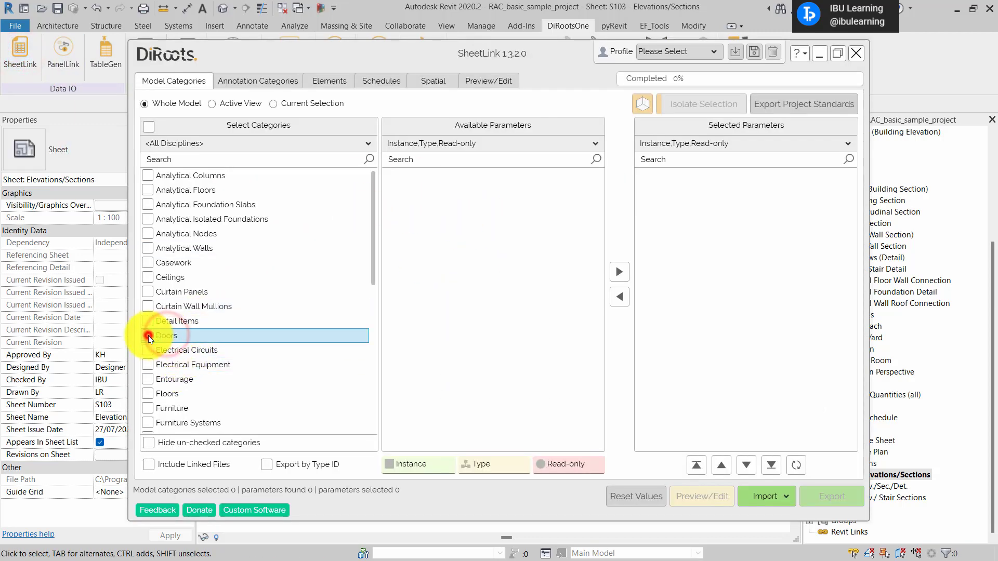
left_click(147, 335)
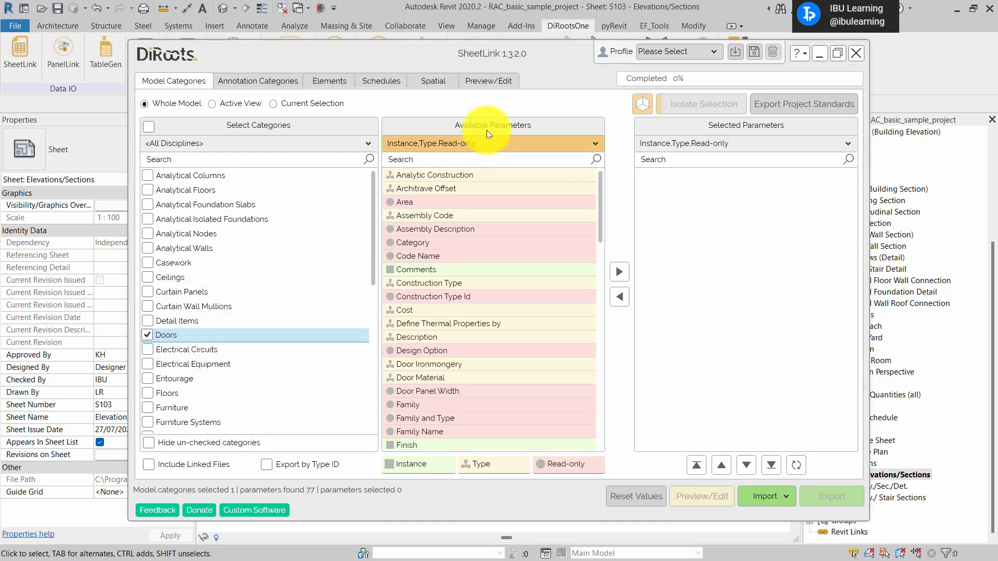
left_click(856, 53)
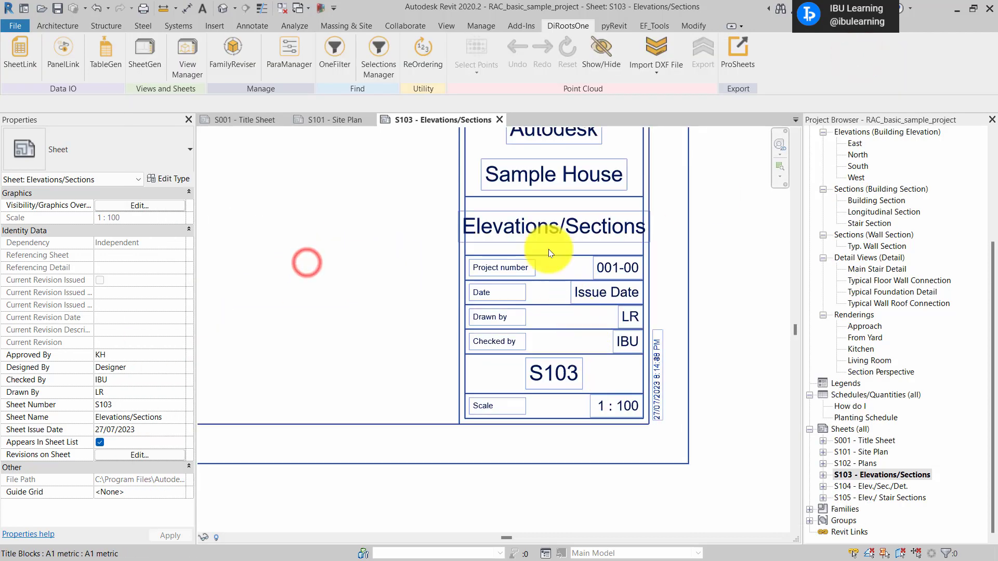
Step: Open the default 3D view and look closely at the house facade
scroll(597, 365, "down", 3)
left_click(223, 9)
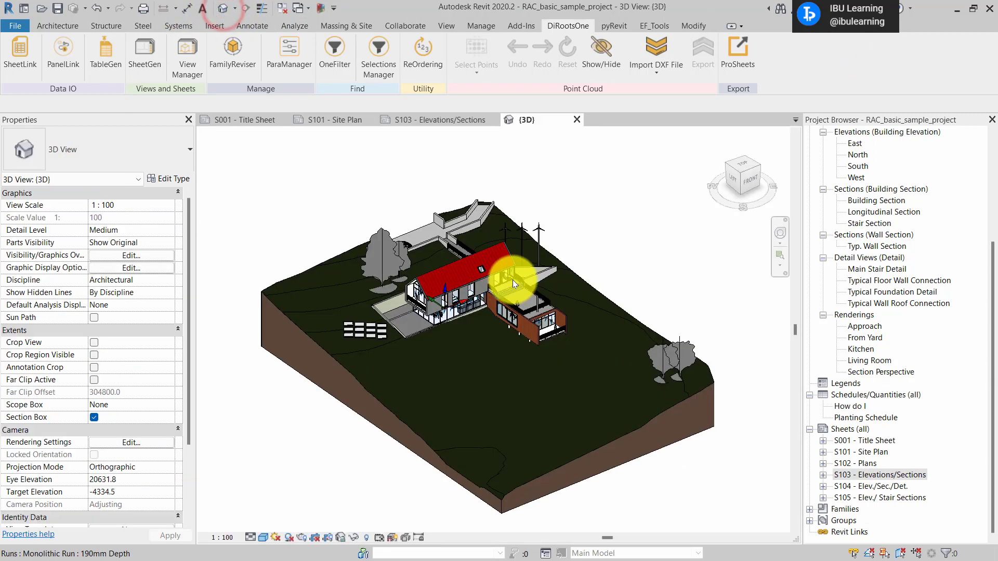
scroll(513, 279, "up", 5)
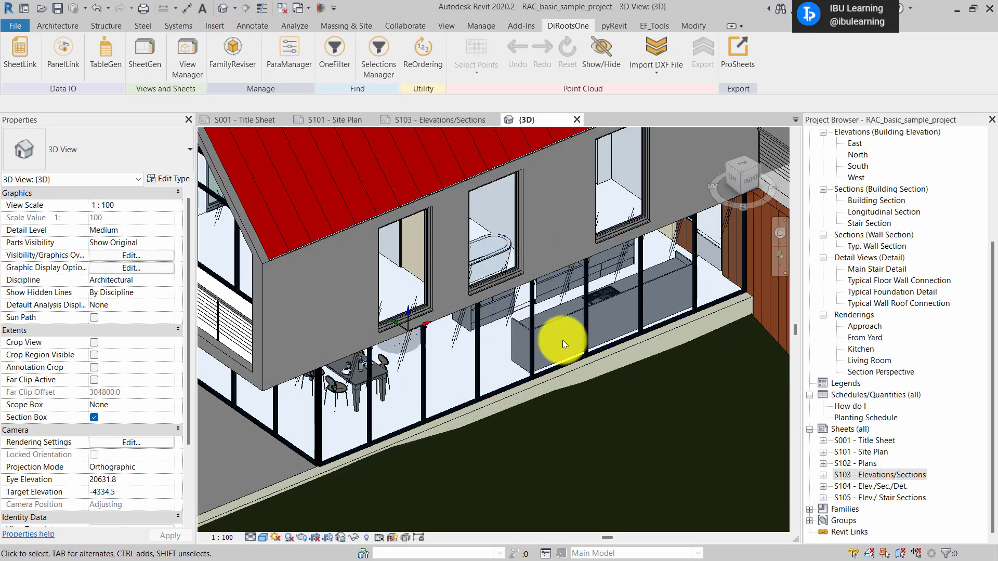
scroll(562, 340, "down", 2)
Step: Return to the S103 - Elevations/Sections sheet and activate its Longitudinal Section viewport around the upper-floor rooms
left_click(448, 120)
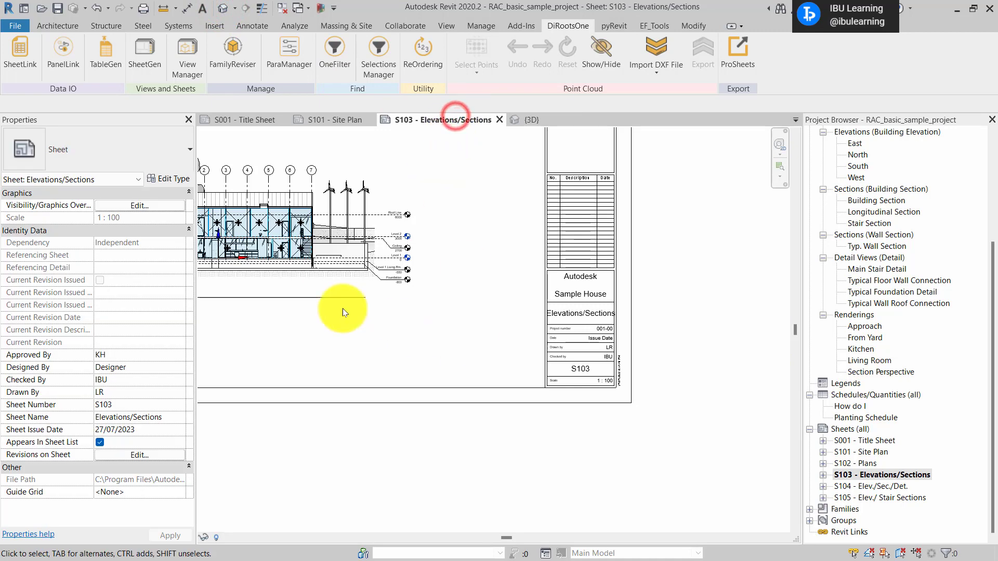
scroll(601, 344, "up", 3)
scroll(564, 298, "up", 5)
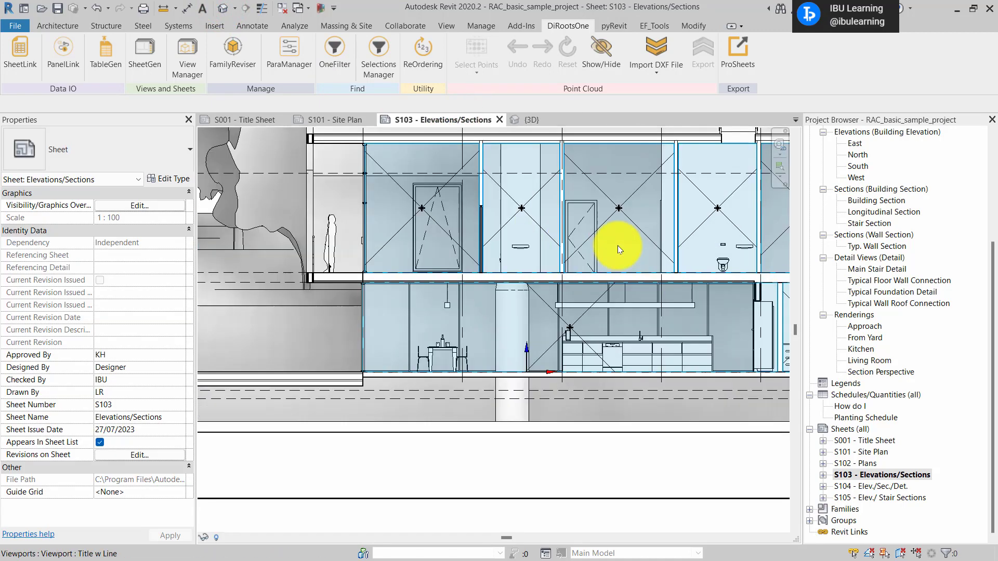
double_click(617, 246)
middle_click_drag(623, 265, 396, 280)
scroll(354, 247, "up", 1)
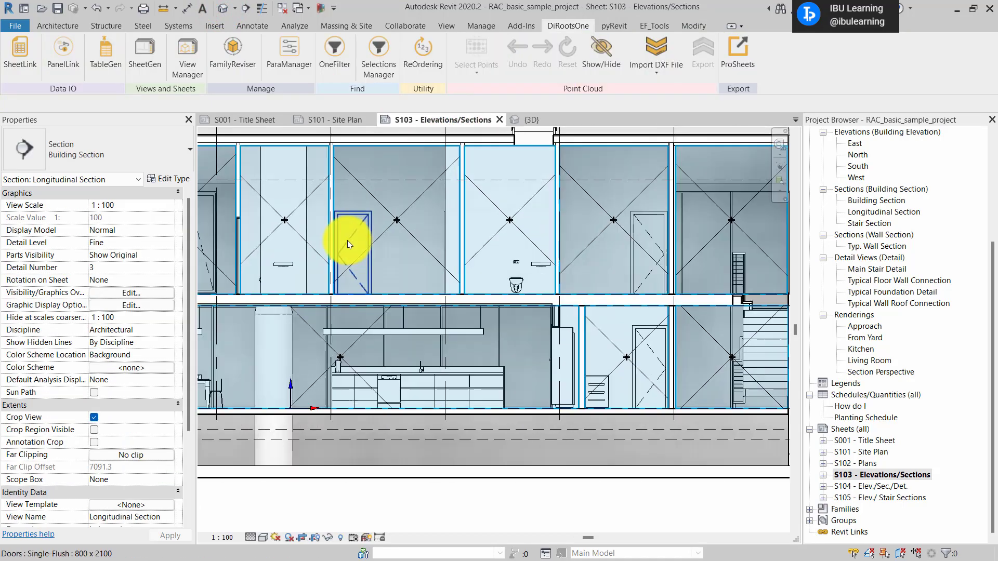
Step: Examine the instance and type properties of the Level 2 Single-Flush door with Mark 204
left_click(347, 240)
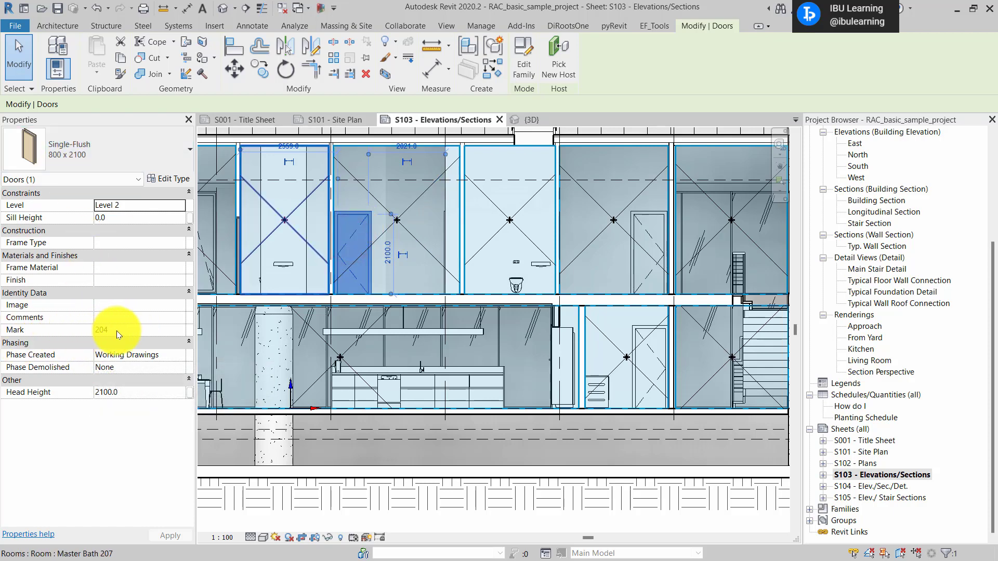
left_click(172, 178)
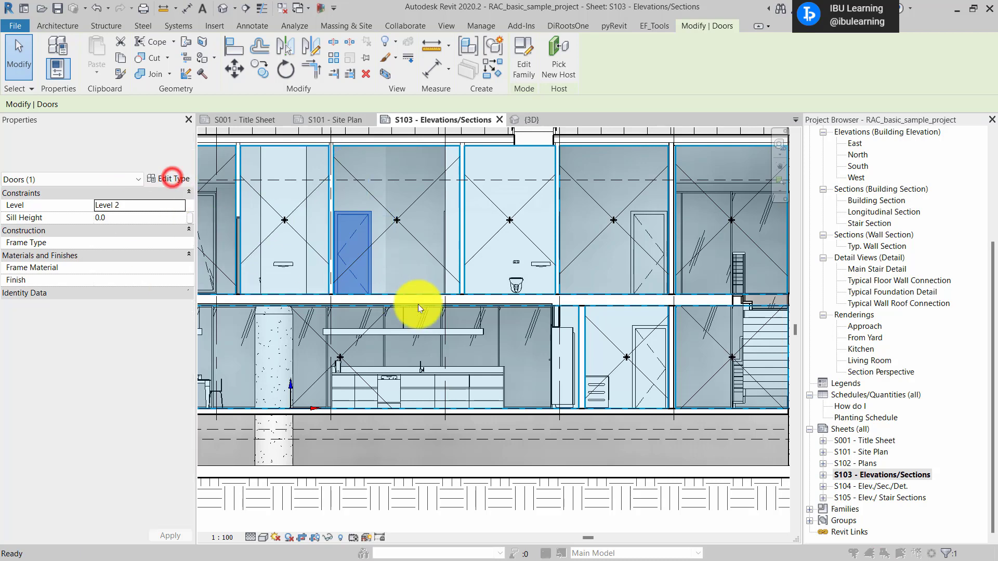
scroll(457, 354, "down", 5)
key("Escape")
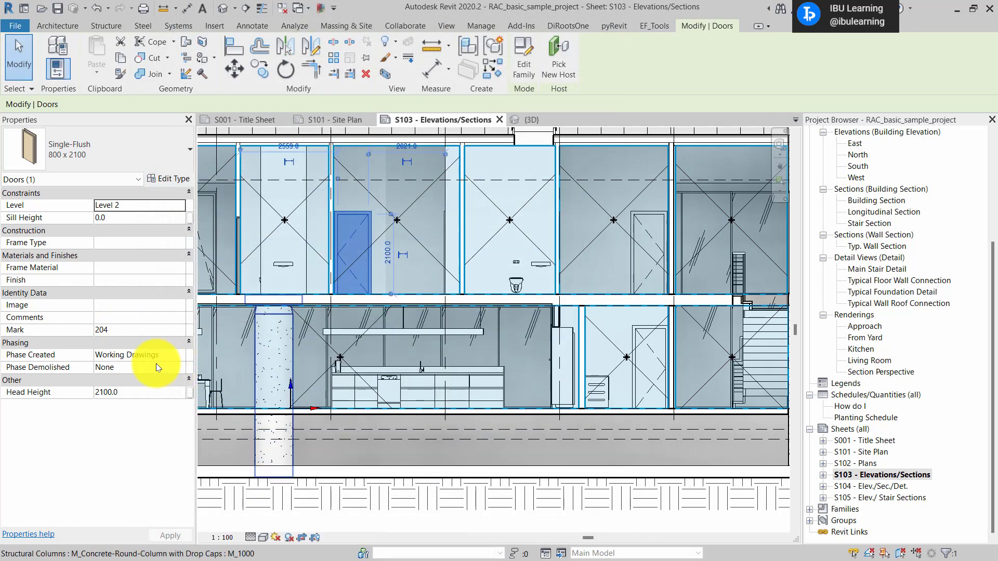
Step: Inspect the Mark and other instance properties of the Level 2 door nearest the stairs, leaving it deselected
middle_click_drag(645, 241, 514, 273)
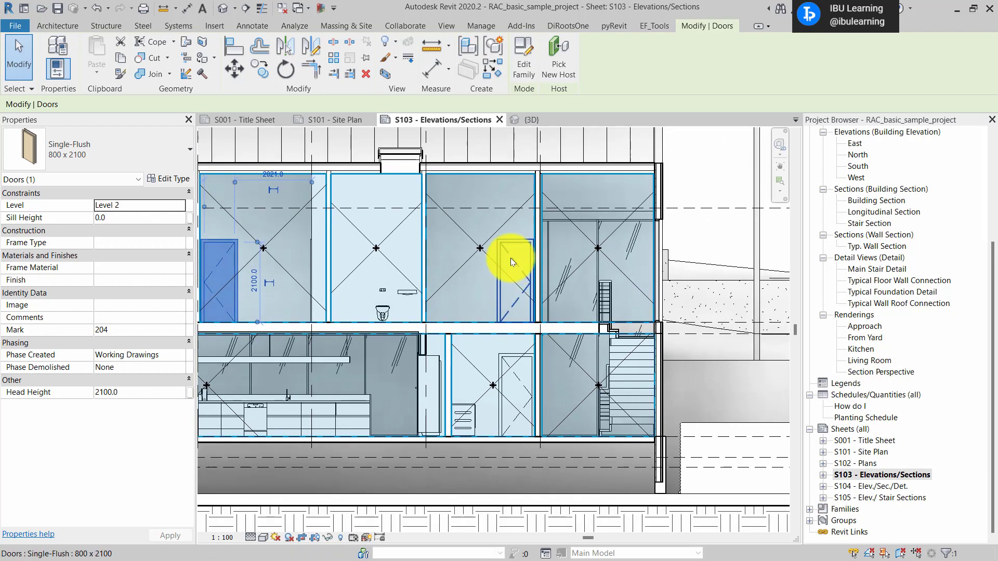
left_click(511, 258)
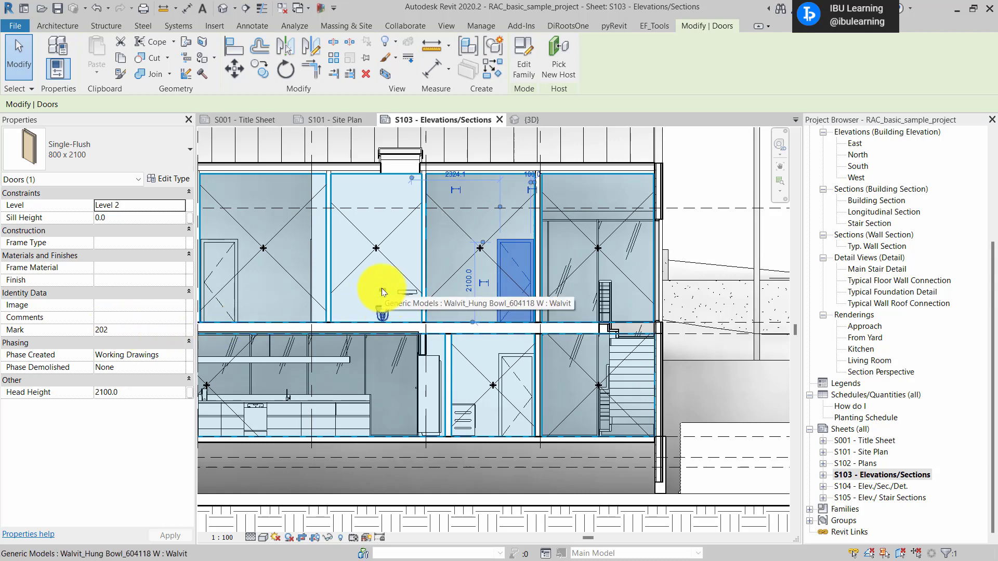
key("Escape")
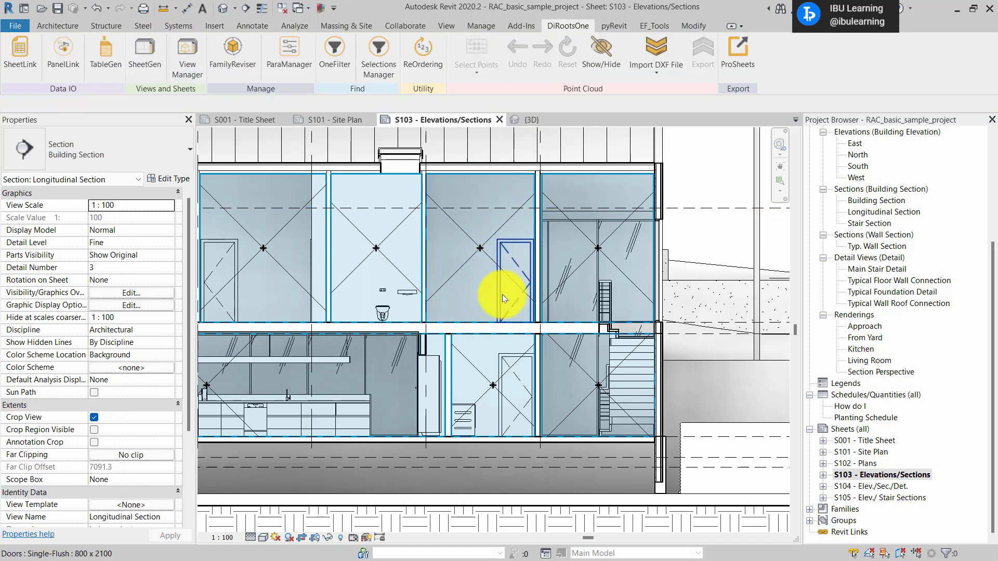
left_click(519, 270)
key("Escape")
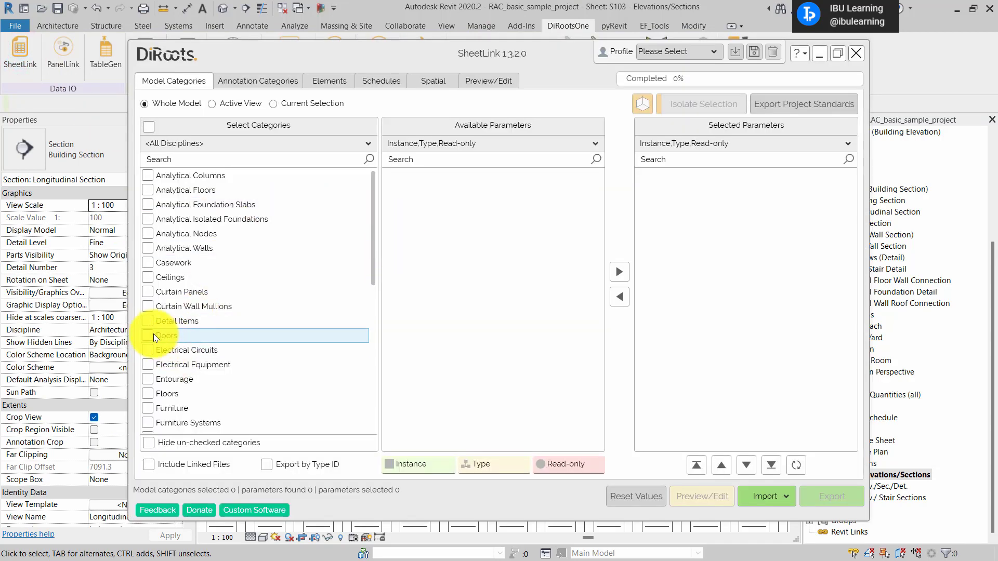
Step: Start SheetLink and select the Doors category for the whole model to list its available parameters
left_click(149, 335)
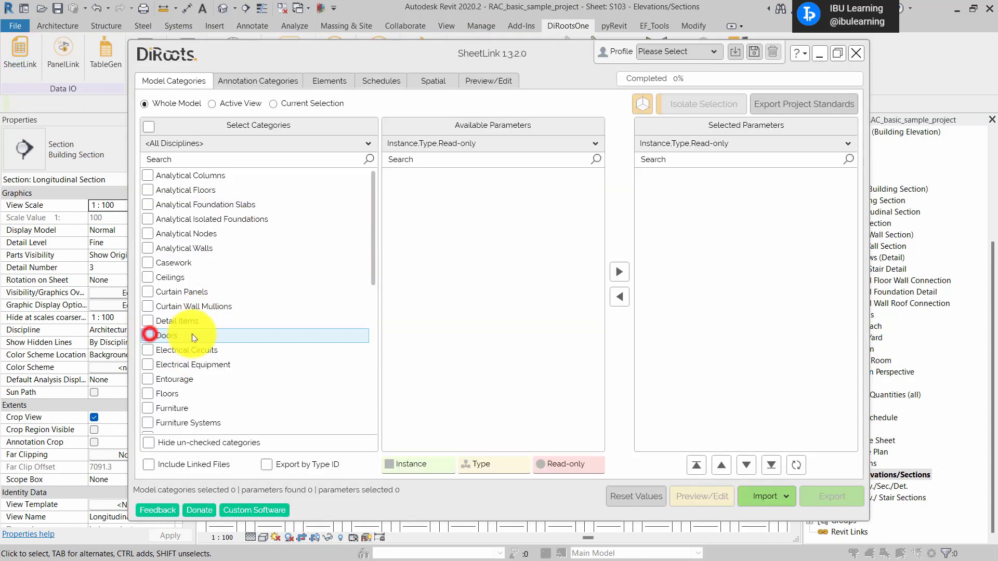
left_click(469, 192)
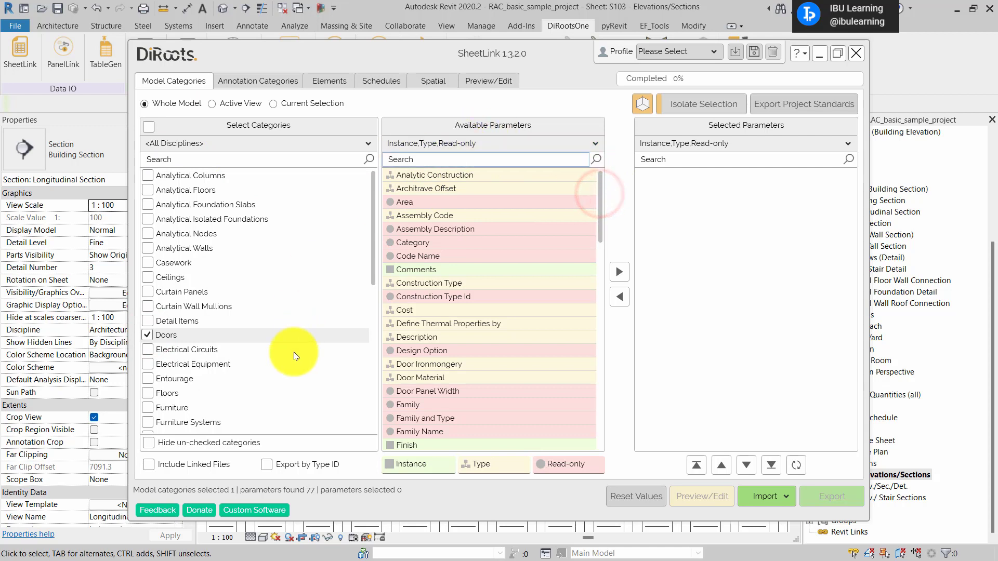
Step: Limit the available door parameters to instance parameters and add Mark to the selected parameters
left_click(451, 143)
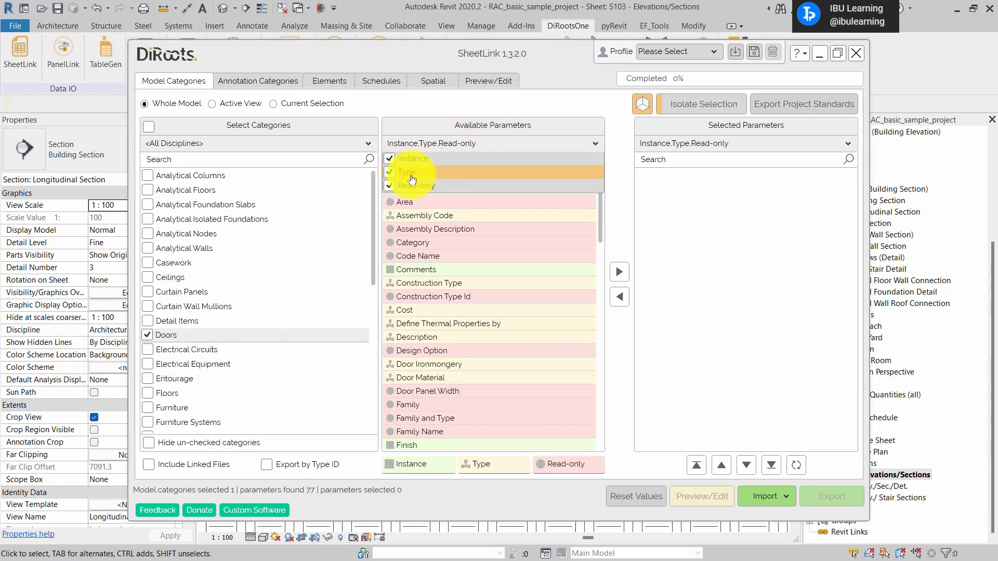
left_click(388, 171)
left_click(388, 185)
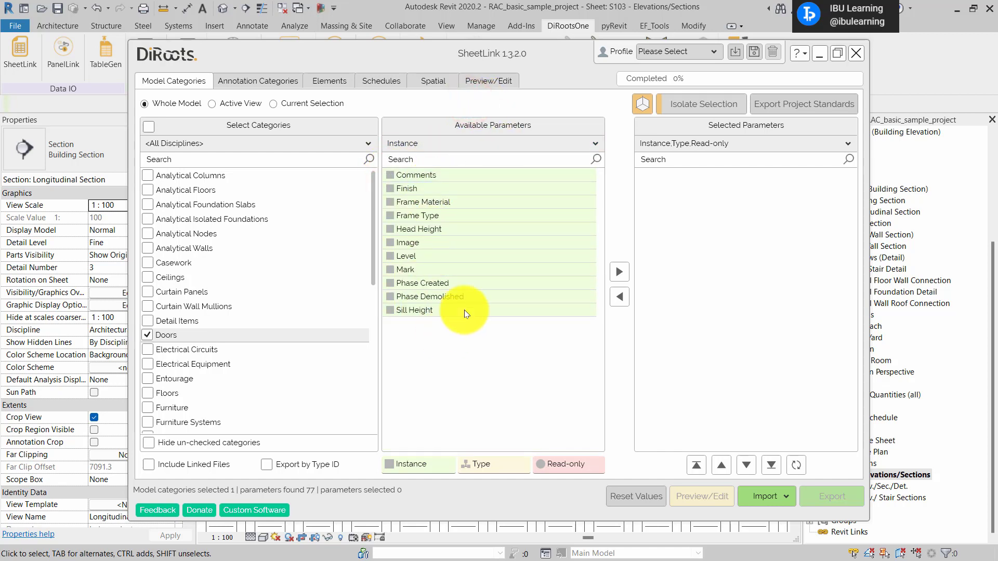
left_click(419, 267)
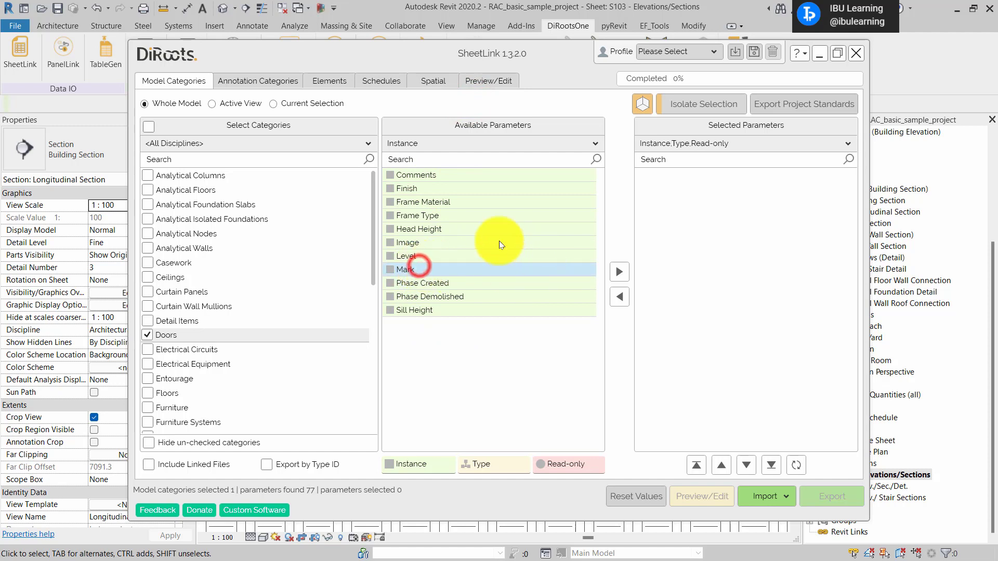
left_click(618, 271)
Step: Add Finish, Frame Material, Frame Type and Head Height to the selected door parameters
left_click(408, 174)
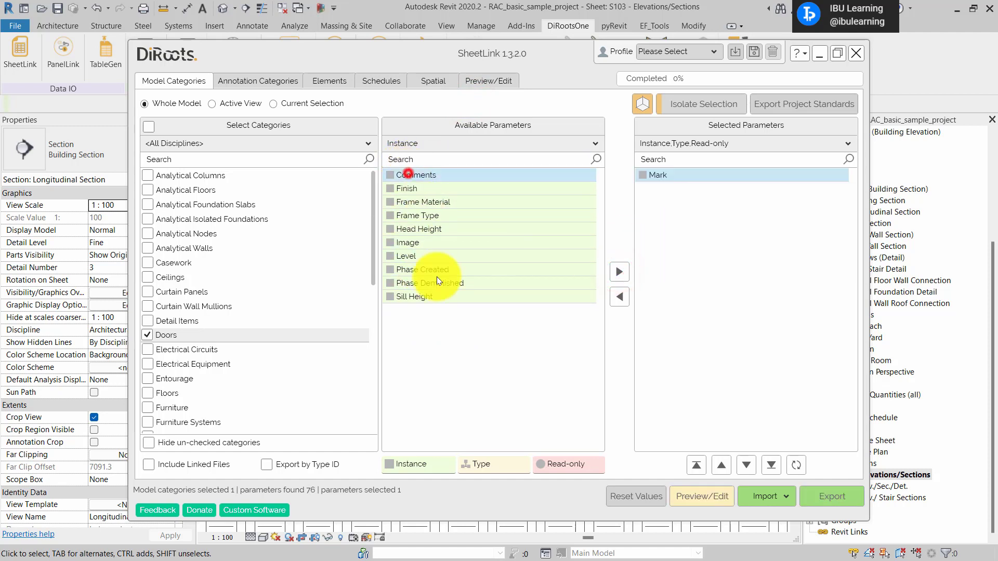
left_click(425, 295, "shift")
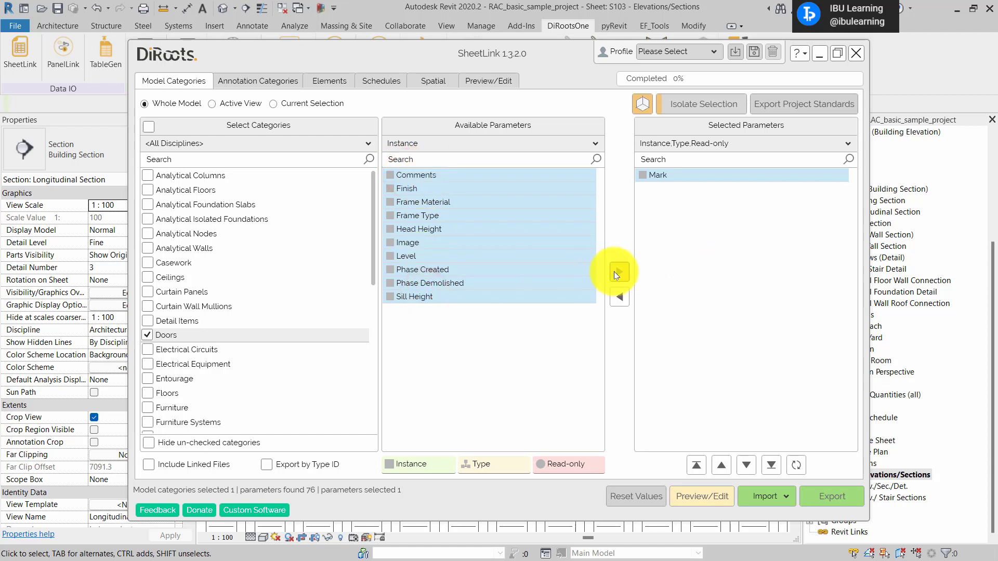
left_click_drag(419, 192, 418, 222)
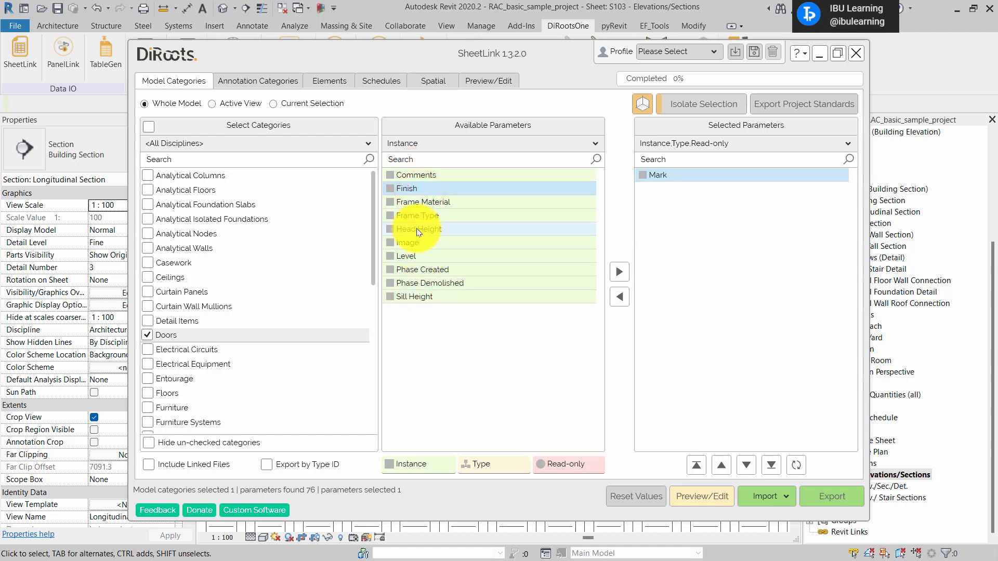
left_click(416, 228, "shift")
left_click(619, 271)
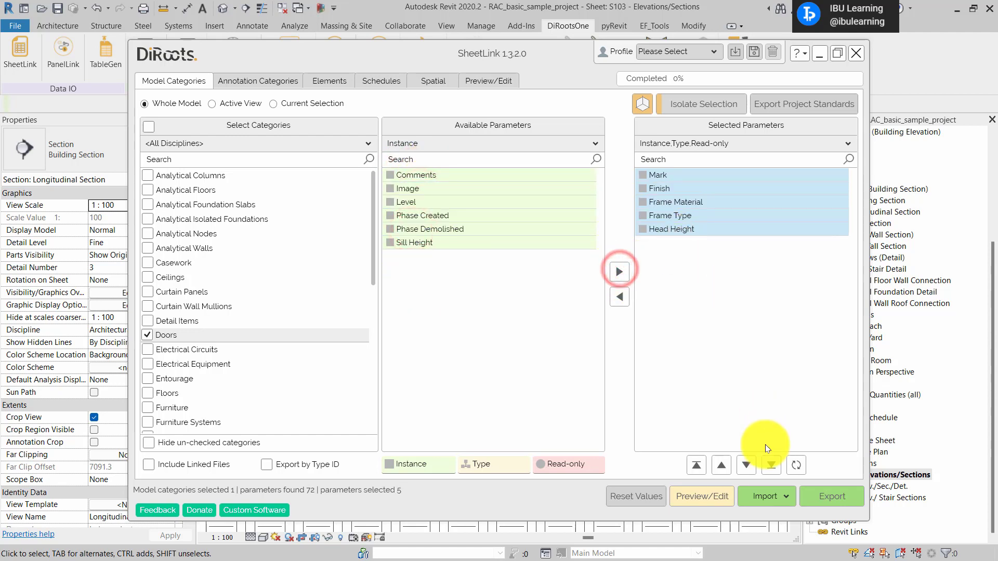
Step: Export the selected door parameters to the Excel workbook Doors in the SheetLink folder, replacing the existing file
left_click(826, 499)
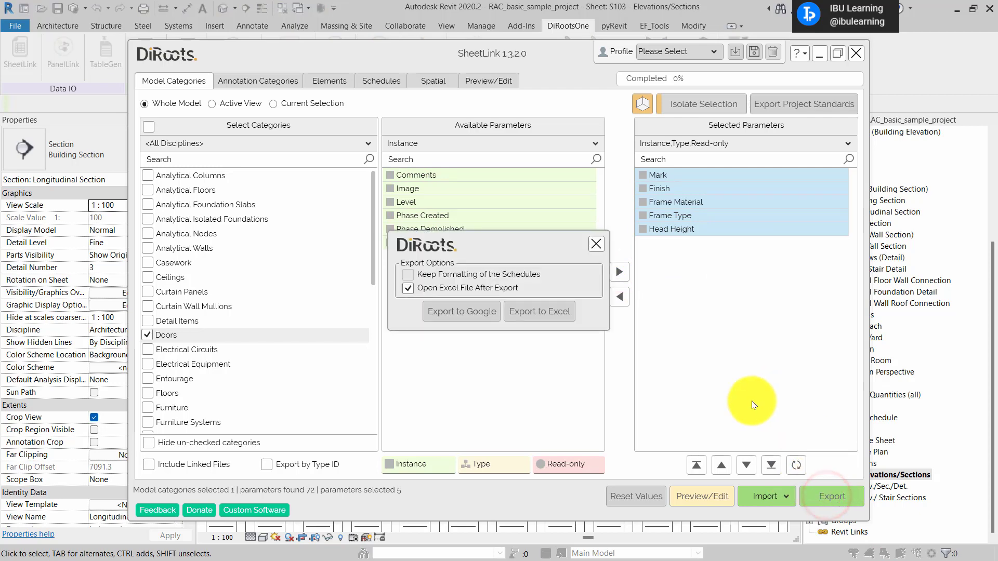
left_click(543, 311)
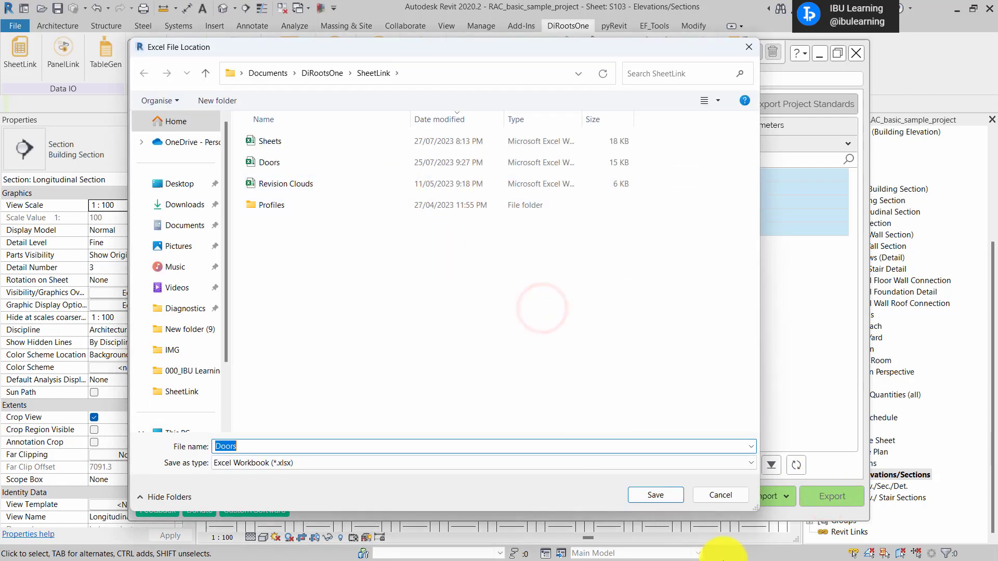
left_click(655, 495)
left_click(425, 300)
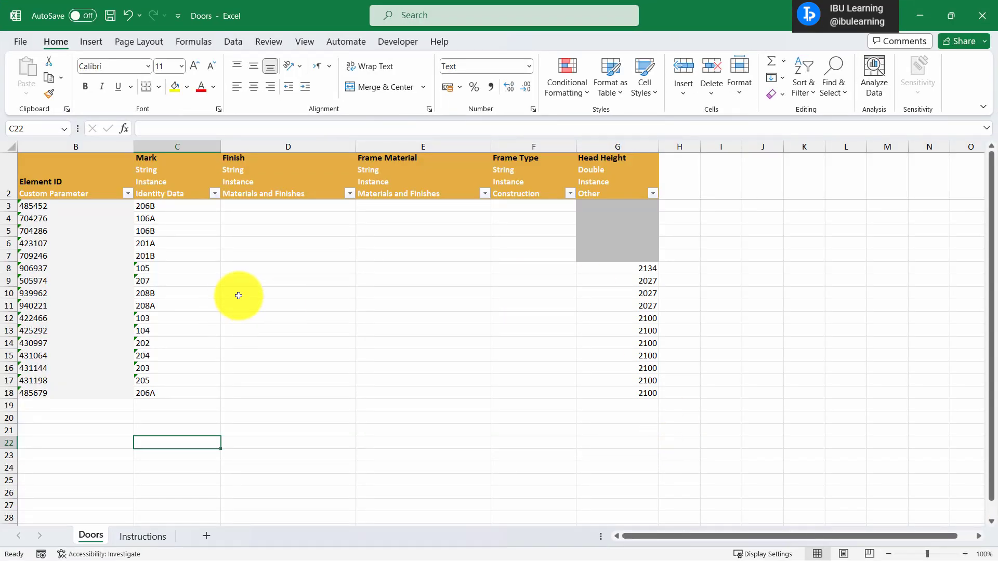
Step: Examine the door Mark values in column C of the exported Doors worksheet
left_click(196, 341)
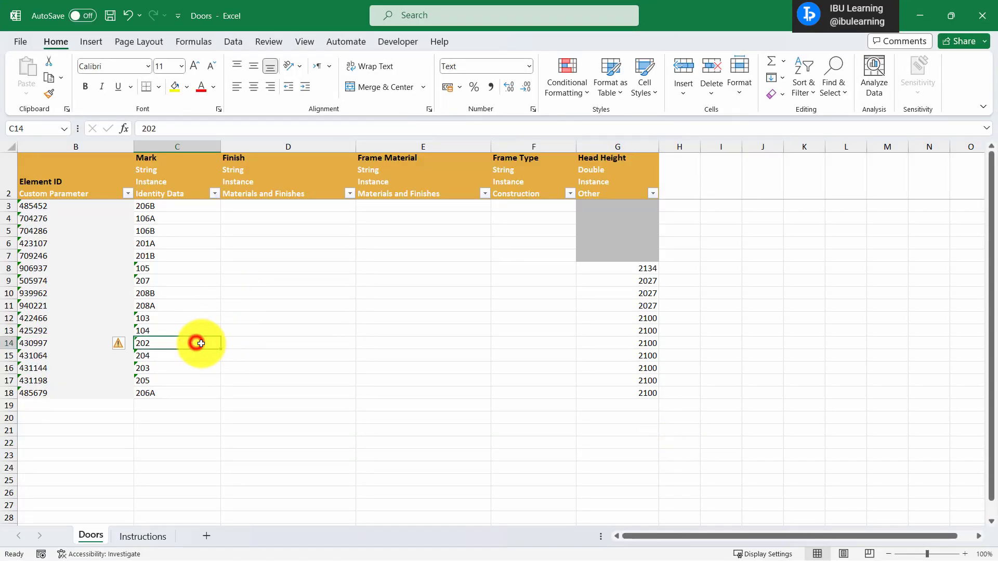
left_click(166, 147)
left_click(176, 378)
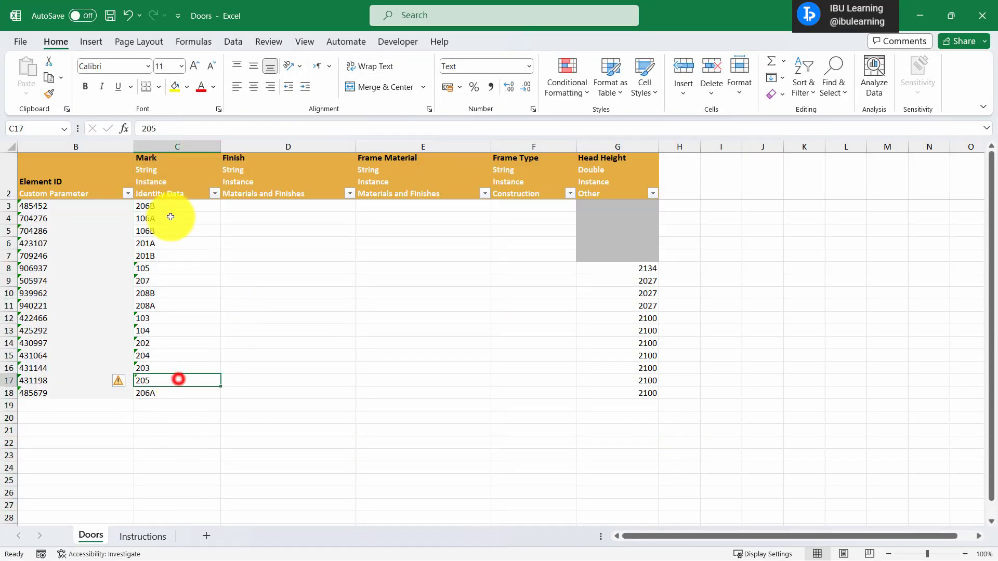
left_click_drag(160, 207, 175, 393)
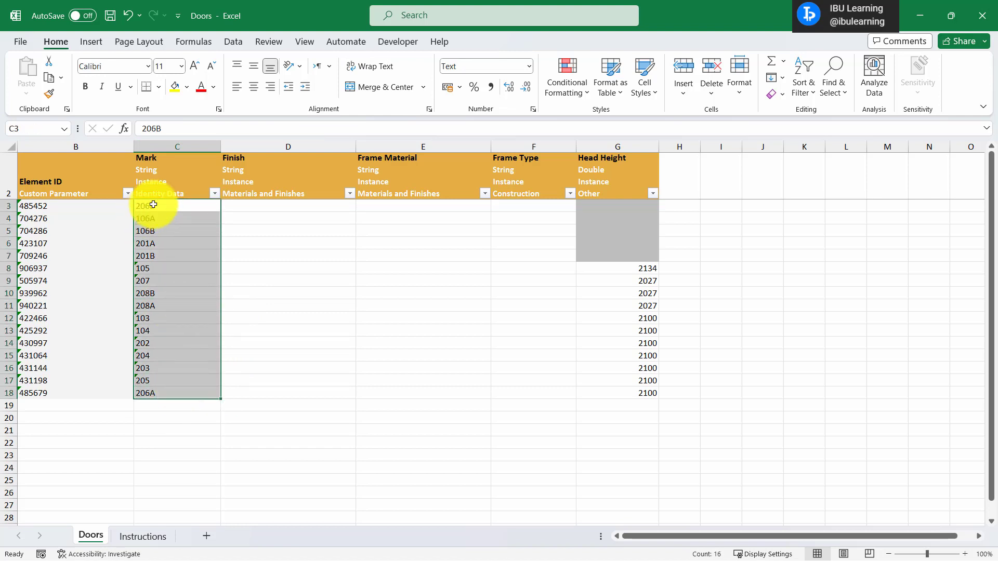
left_click(147, 205)
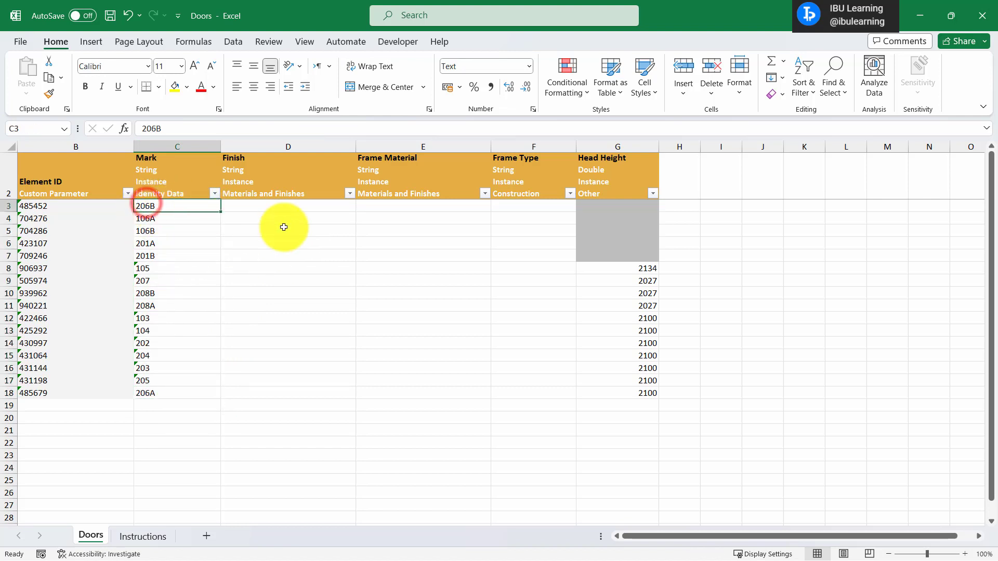
left_click(761, 204)
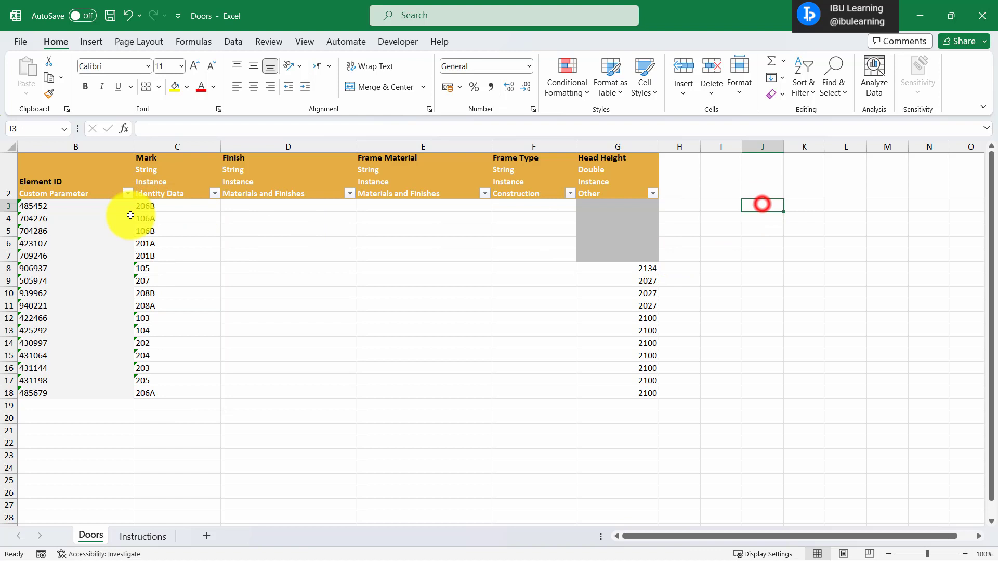
left_click(172, 205)
Step: Enter the prefix letter D in cell I3 beside the door table
left_click(726, 205)
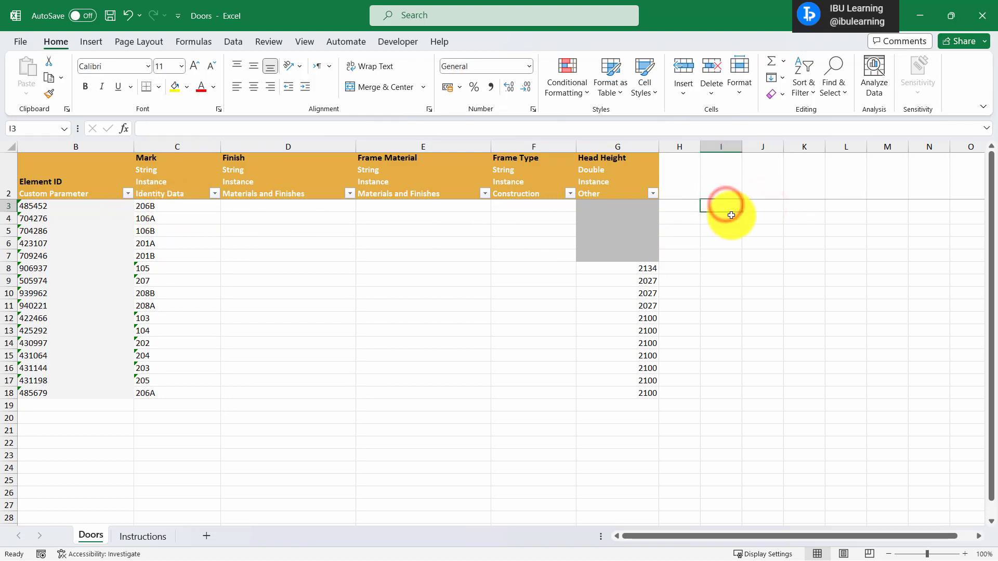
type("D")
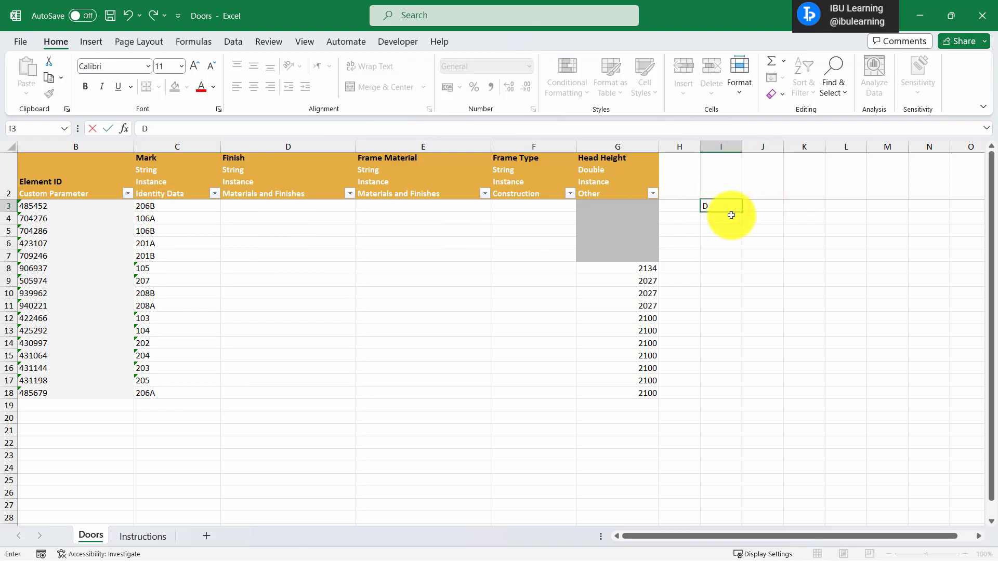
left_click(748, 241)
Step: Begin a formula in cell J3 and insert the CONCAT function by searching for it
left_click(757, 206)
type("=")
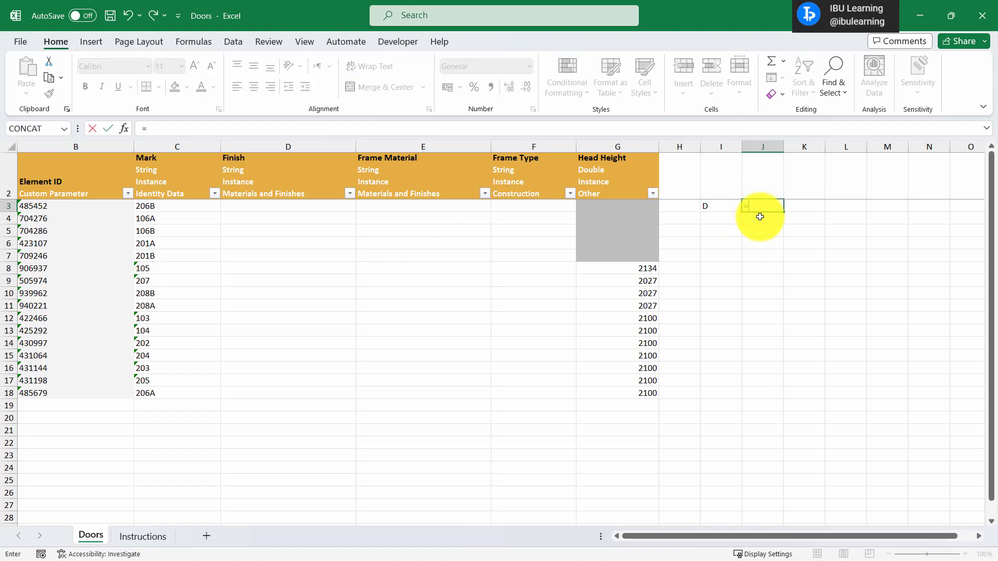
left_click(123, 128)
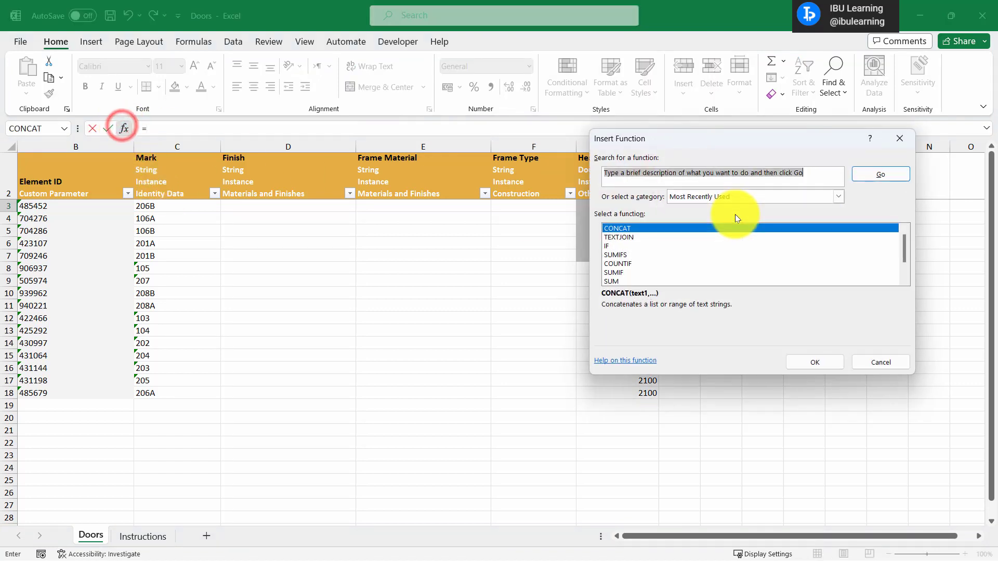
left_click(879, 174)
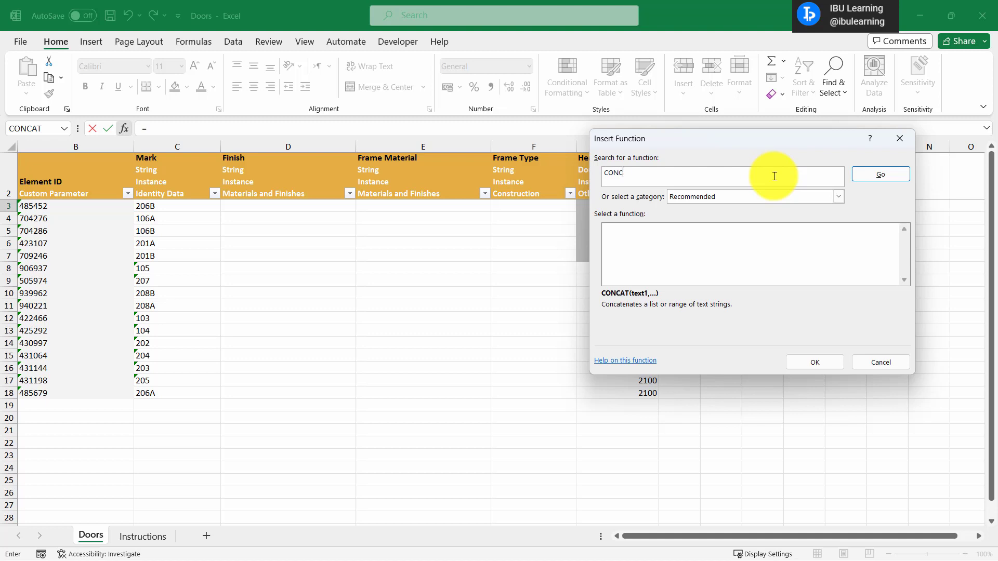
key("Return")
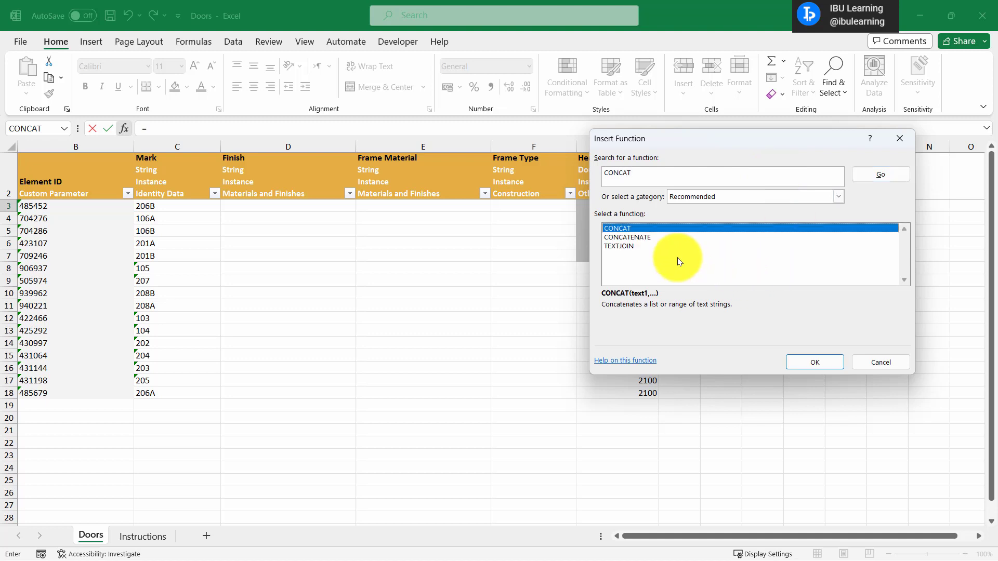
left_click(870, 176)
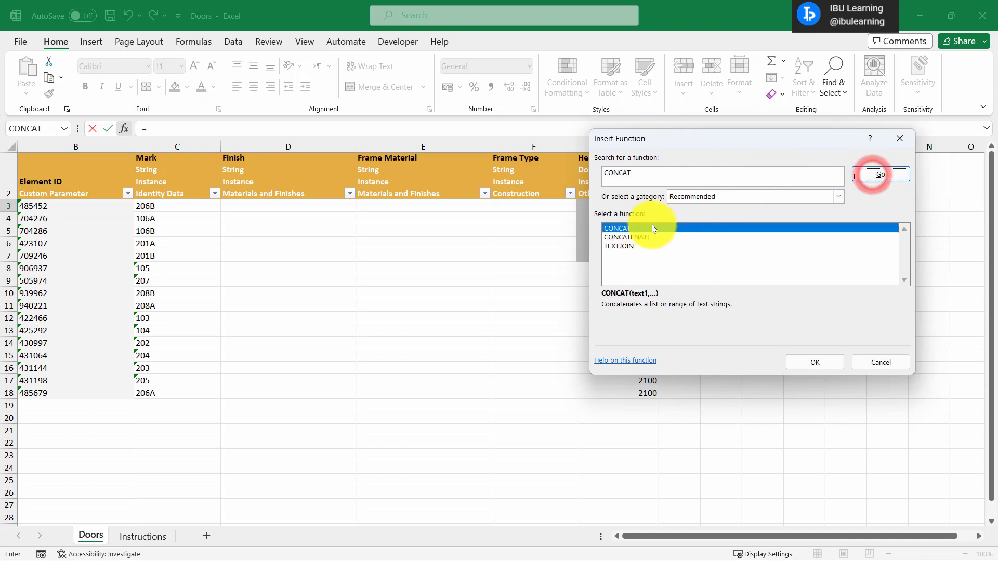
double_click(635, 228)
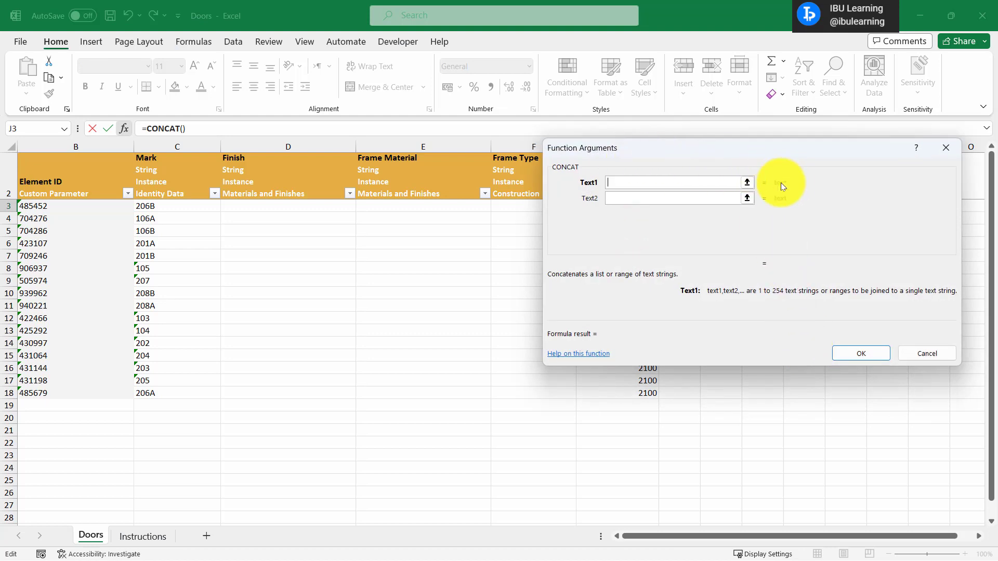
Step: Set the first CONCAT argument to the Mark value in cell C3
left_click(747, 183)
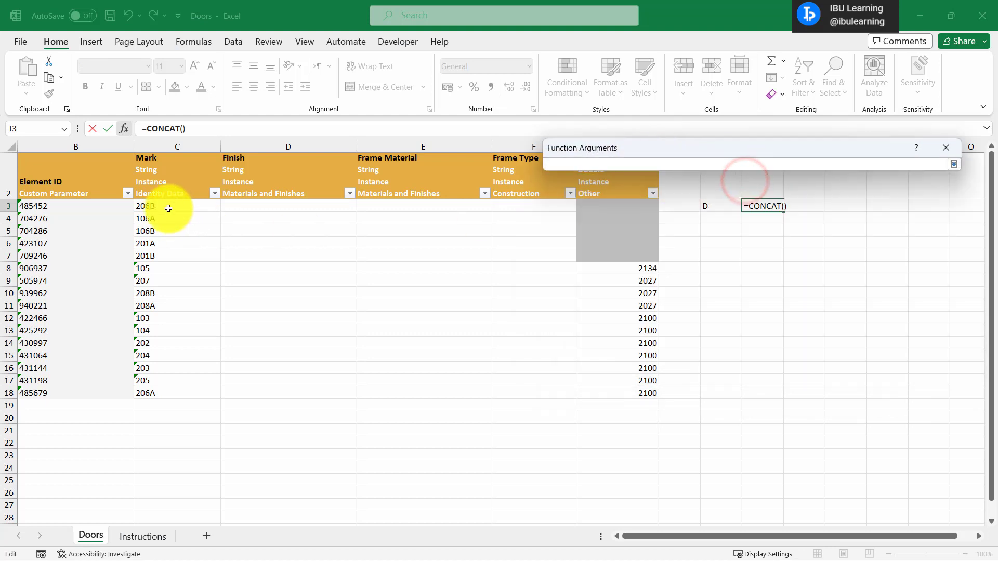
left_click(169, 207)
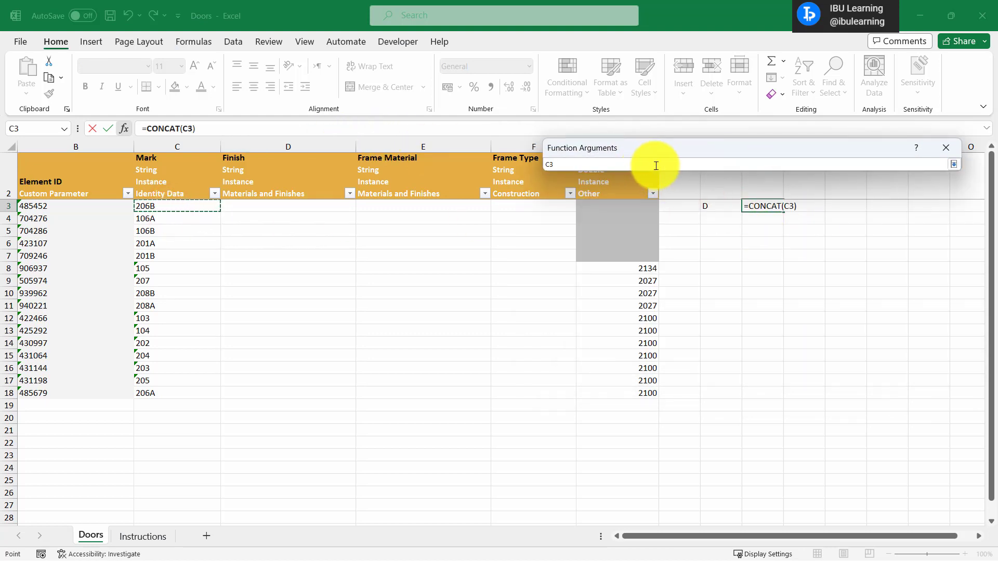
key("Return")
left_click(659, 197)
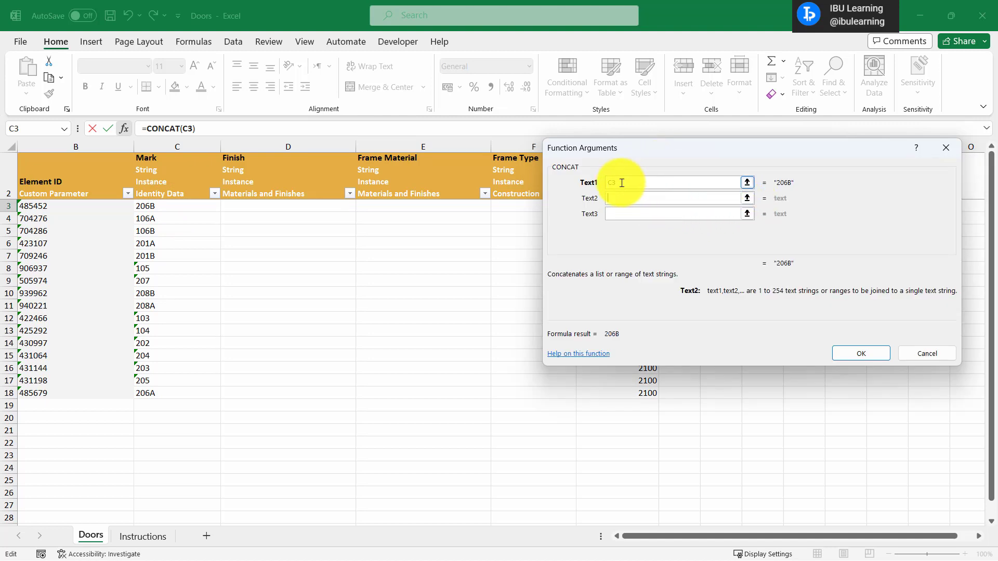
Step: Set the first CONCAT argument to "D" and the second to the Mark value in cell C3
left_click(630, 182)
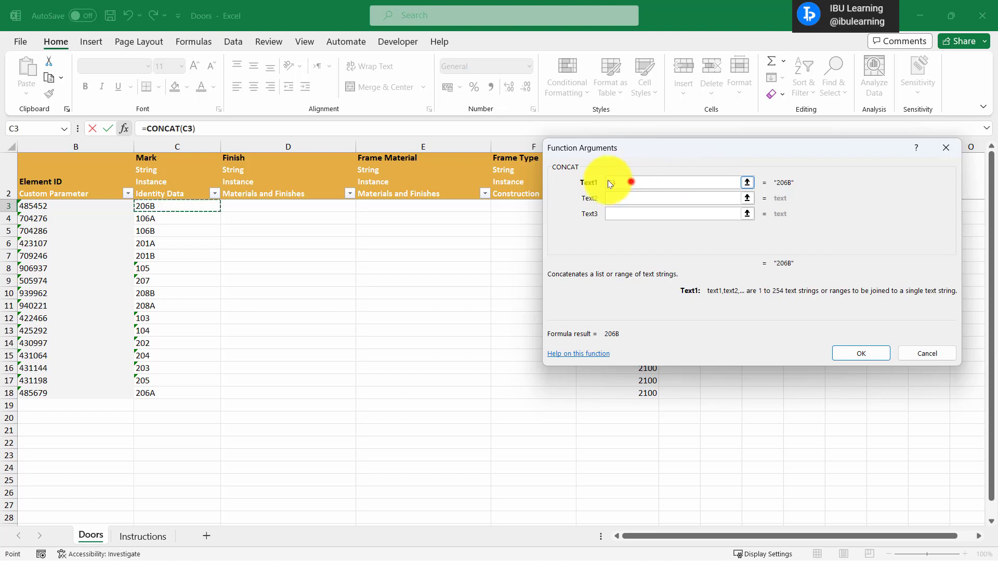
type("D")
left_click(626, 198)
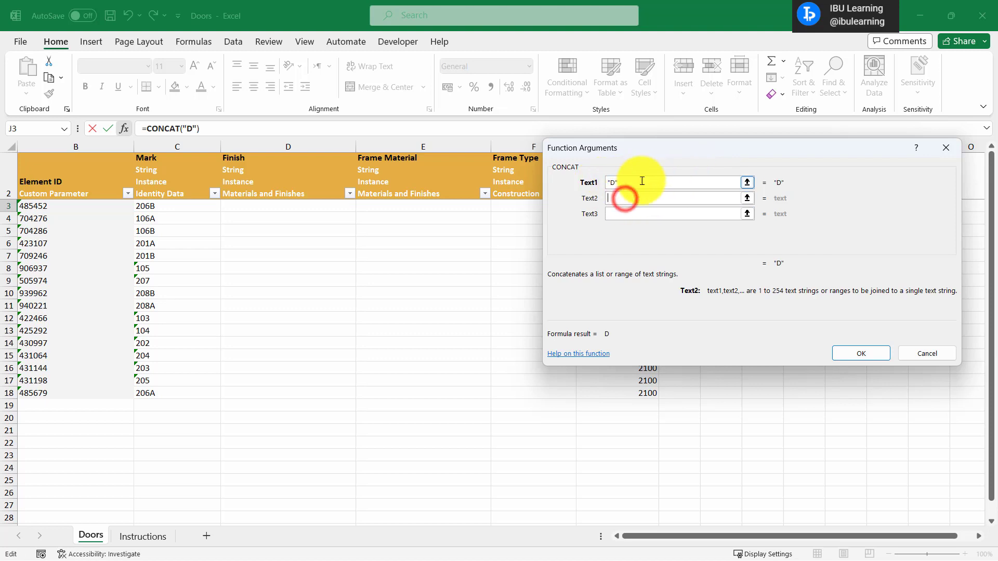
left_click(746, 197)
left_click(164, 206)
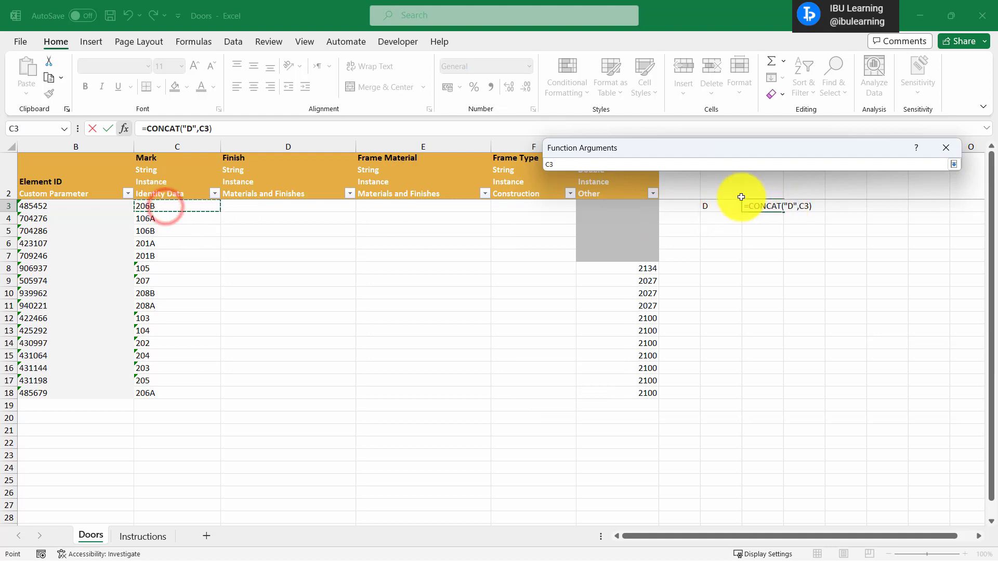
key("Return")
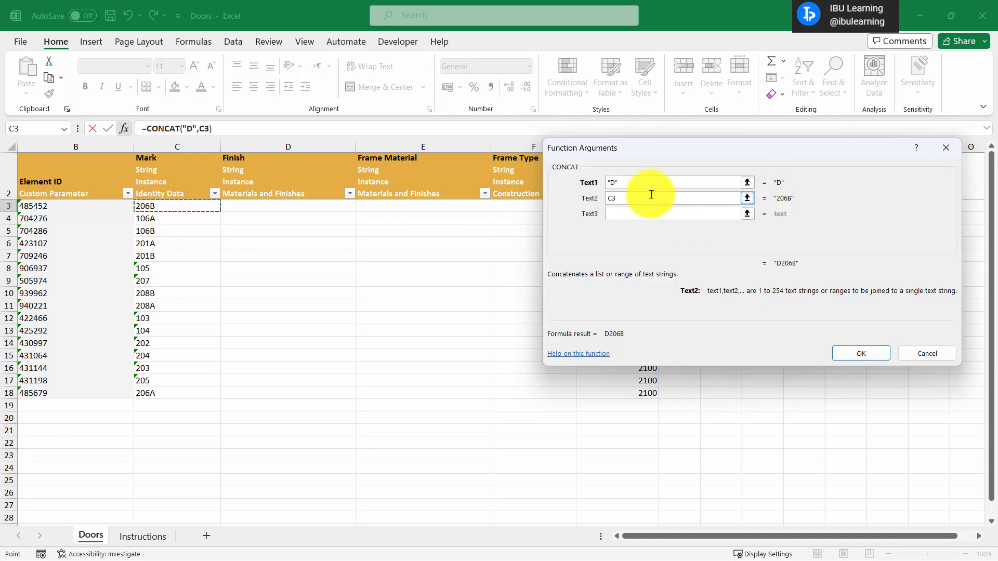
Step: Change the first CONCAT argument to "D-" and fill the completed formula from J3 down to J18
left_click(615, 182)
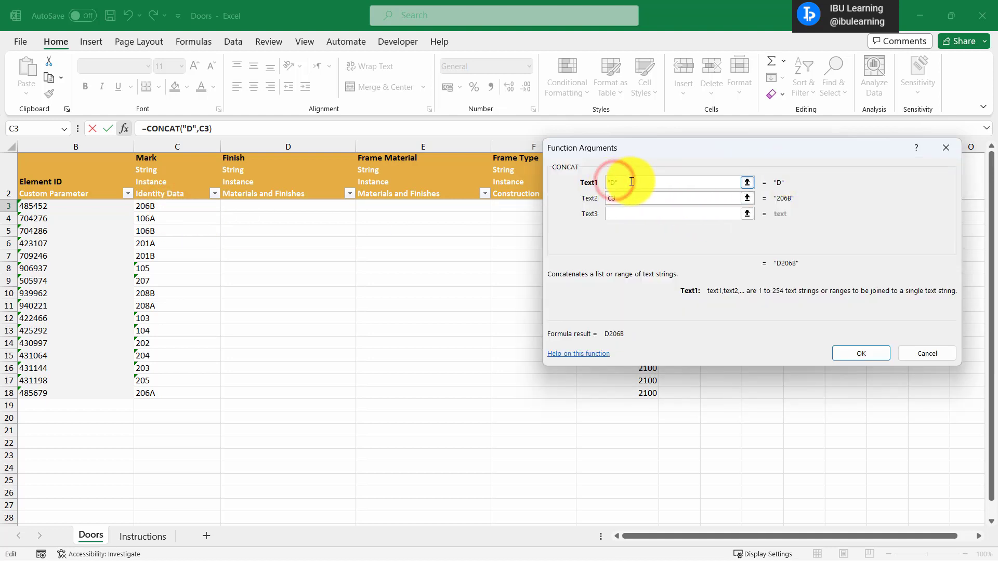
type("-")
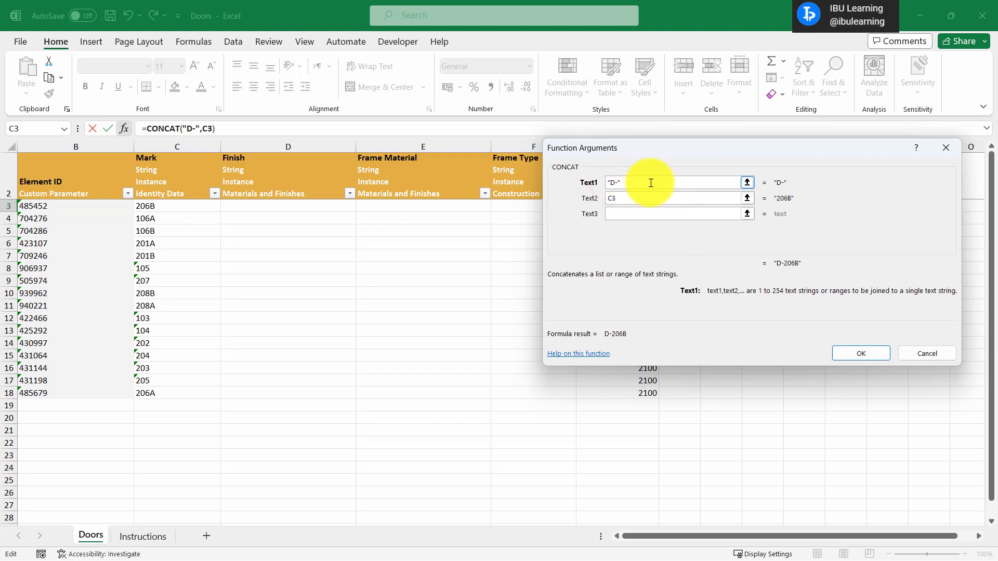
left_click(868, 353)
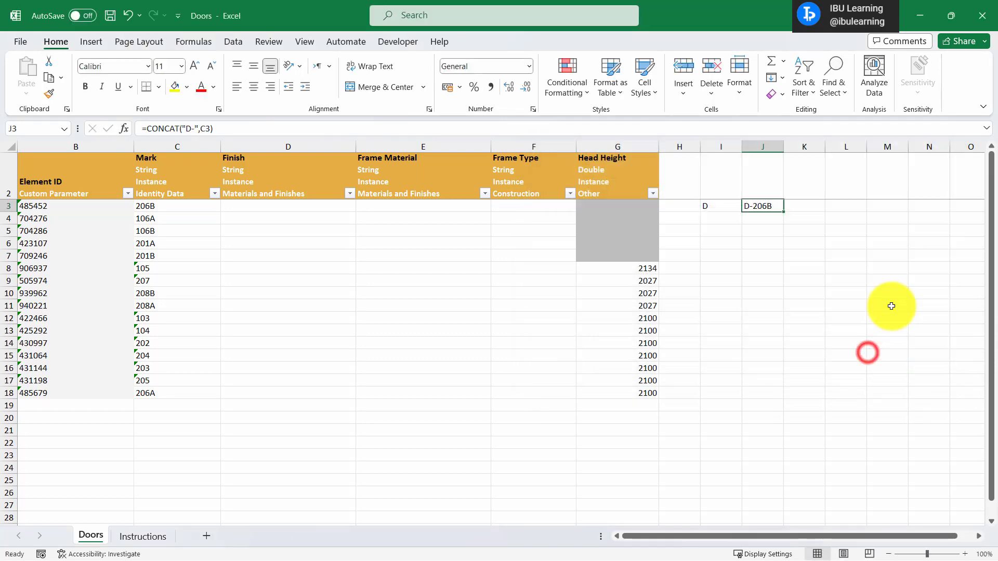
left_click(756, 206)
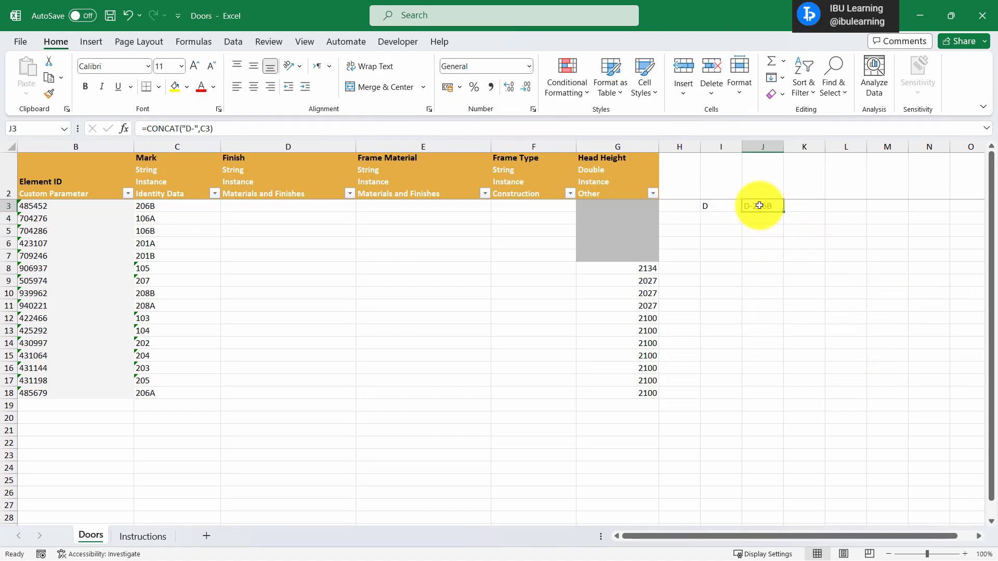
left_click_drag(783, 212, 778, 401)
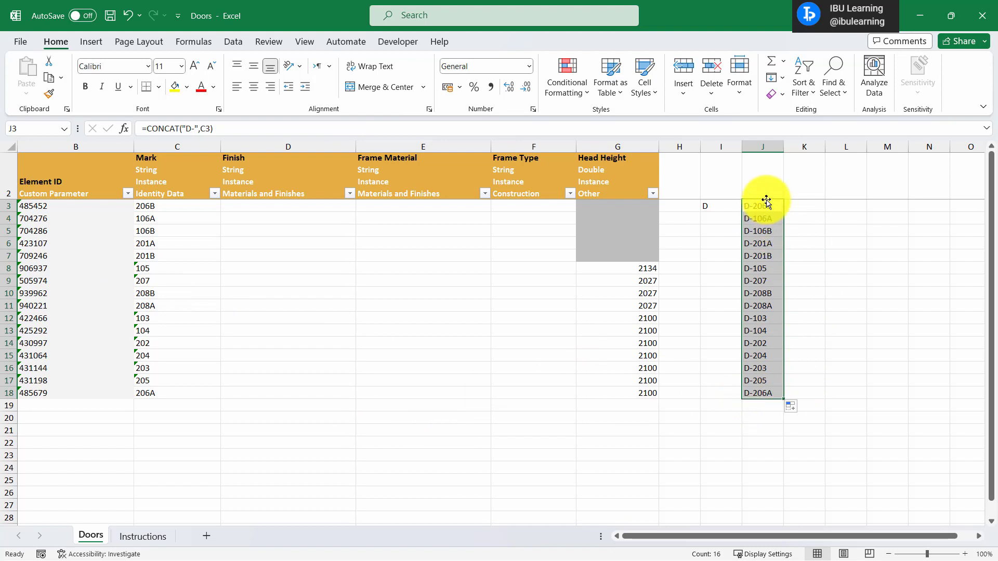
key("ctrl+c")
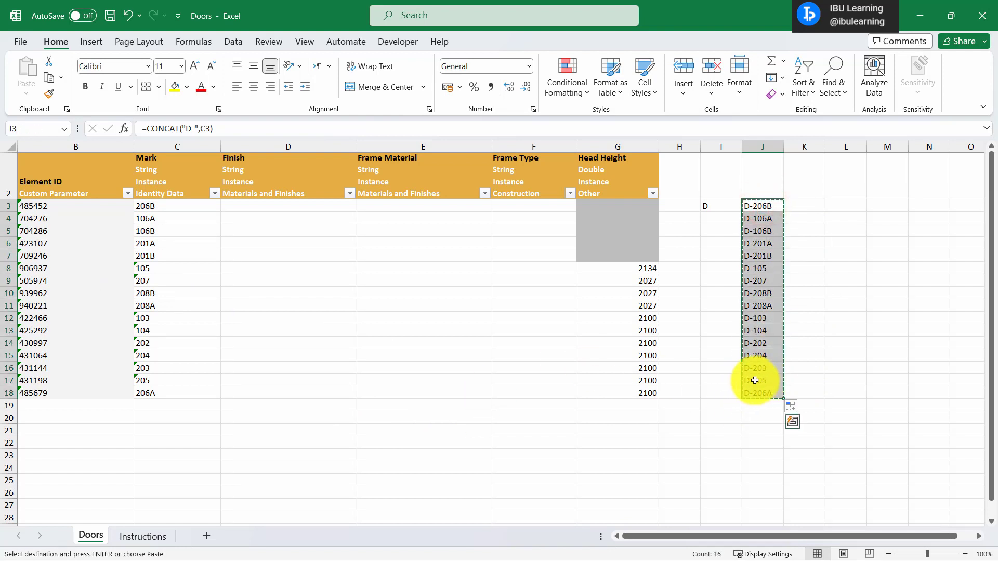
left_click_drag(156, 206, 161, 398)
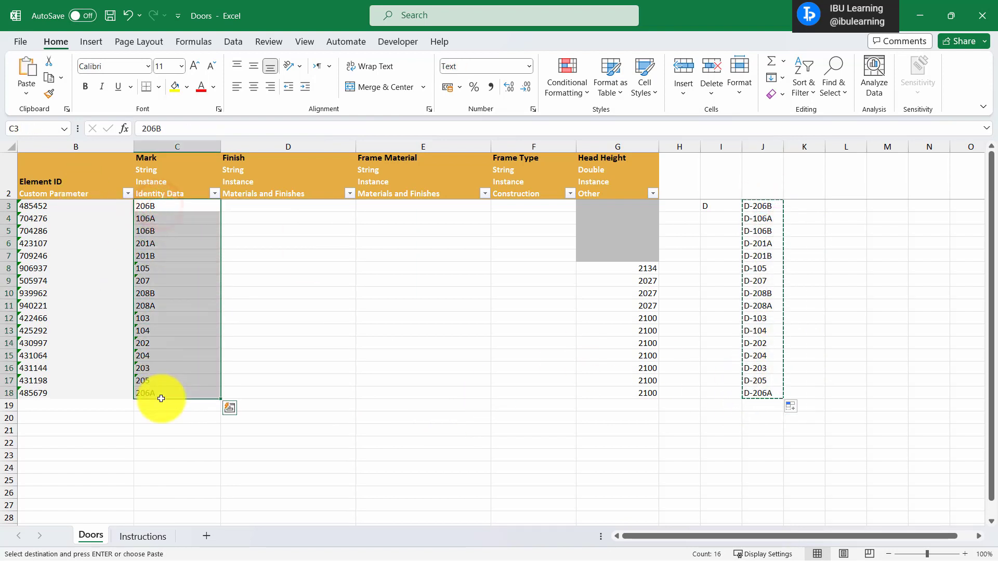
key("Delete")
left_click(150, 208)
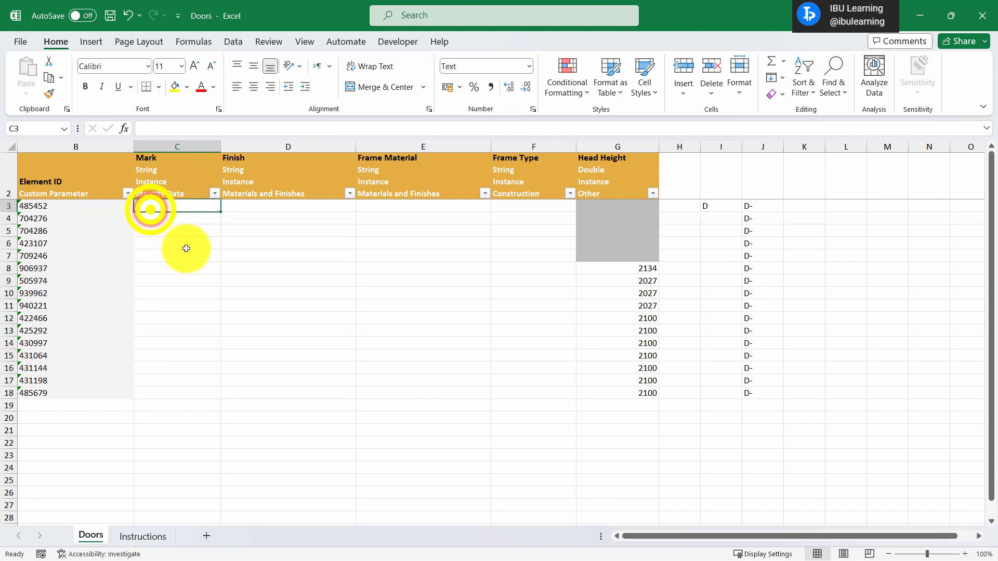
right_click(163, 205)
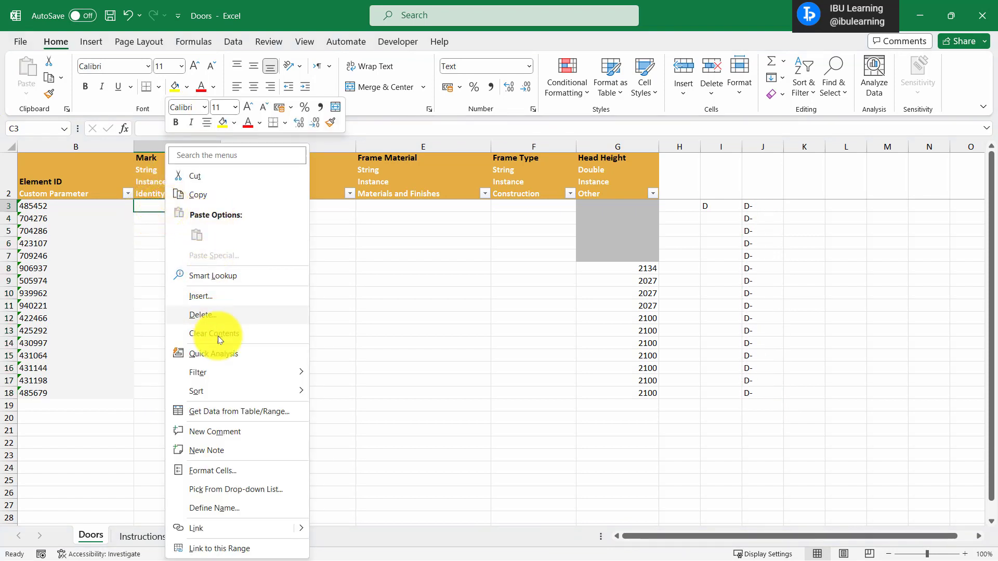
left_click(134, 250)
key("ctrl+z")
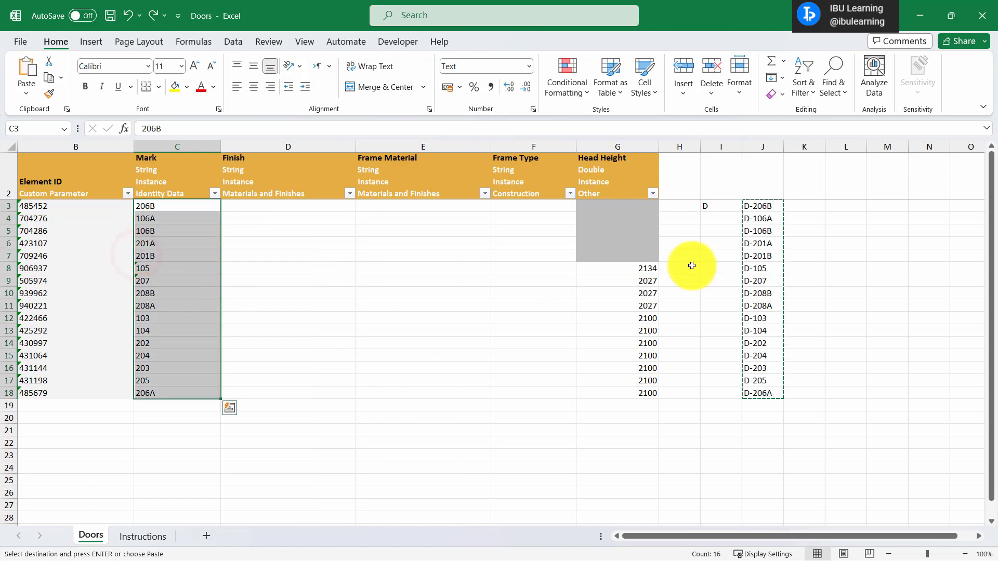
Step: Copy the prefixed marks in J3:J18 and paste them as values over the Mark cells C3:C18
left_click_drag(764, 206, 782, 391)
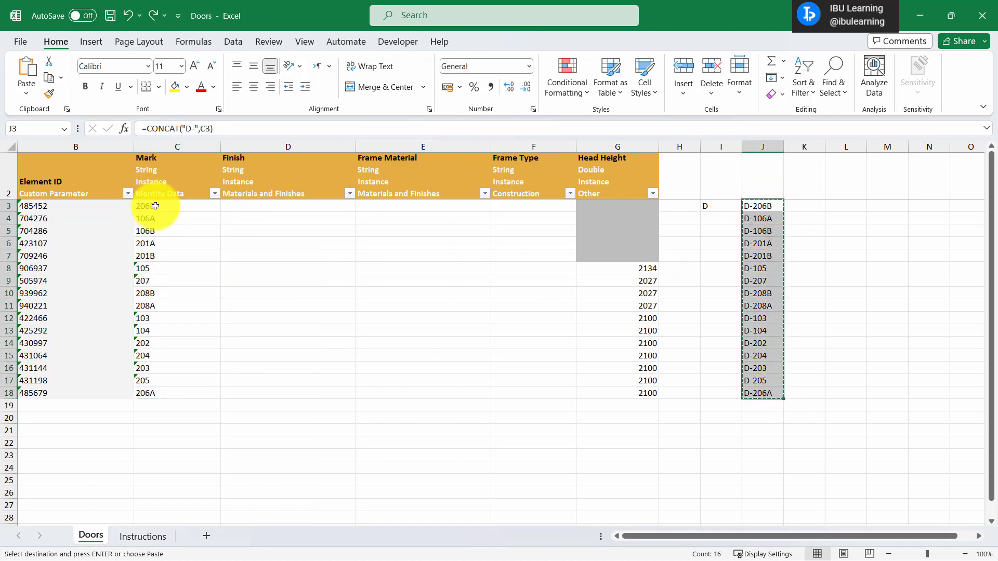
left_click(155, 206)
right_click(152, 207)
left_click(200, 213)
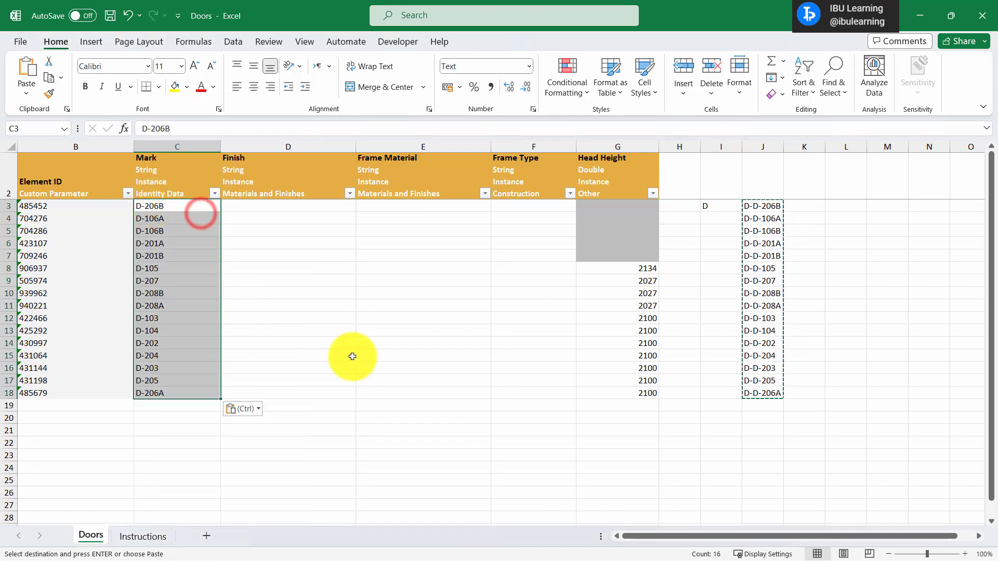
left_click(408, 353)
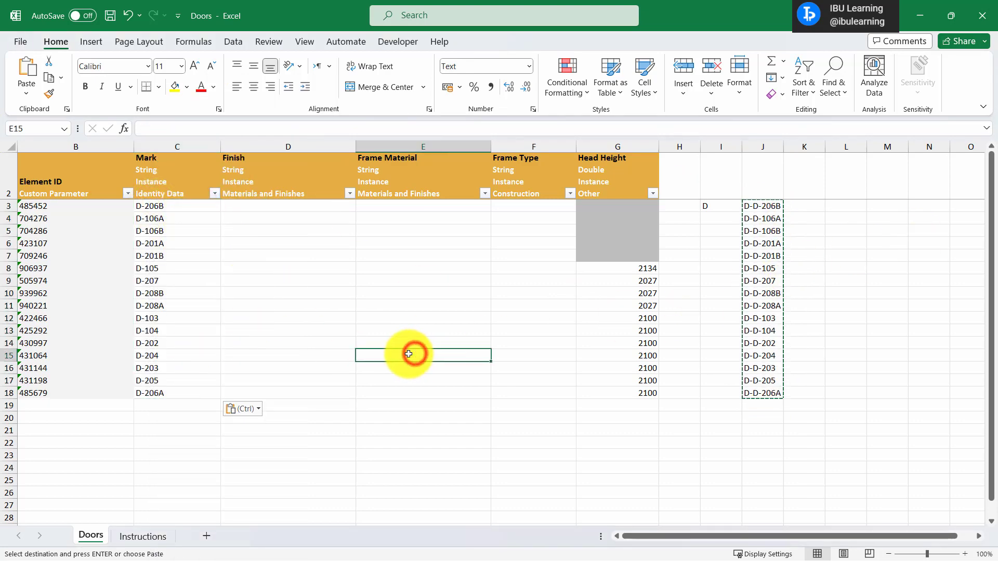
key("ctrl")
key("ctrl")
Step: Clear the helper formulas from J3:J18 and save the Doors workbook
left_click(762, 147)
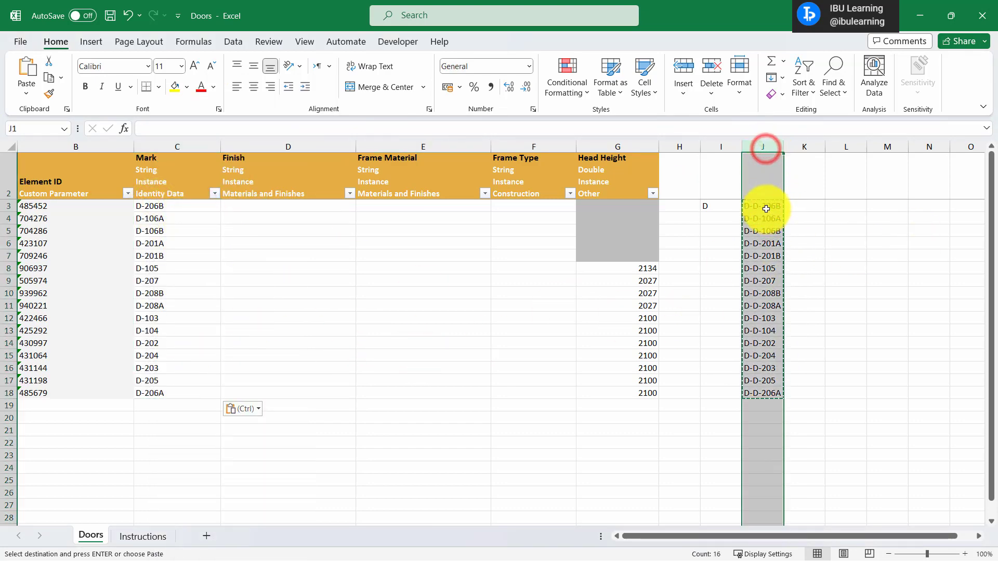
left_click_drag(765, 208, 768, 391)
key("Delete")
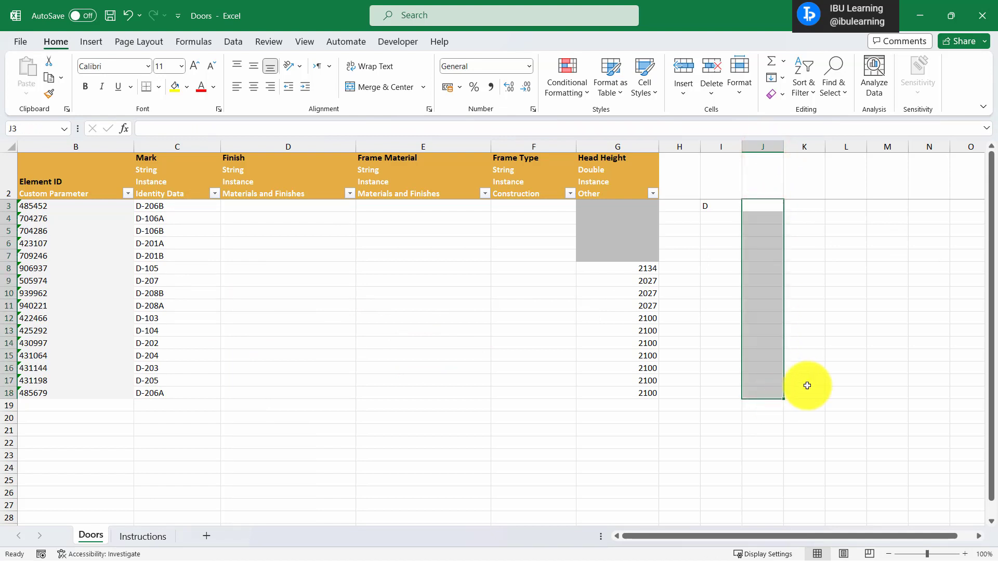
left_click(259, 323)
key("ctrl+s")
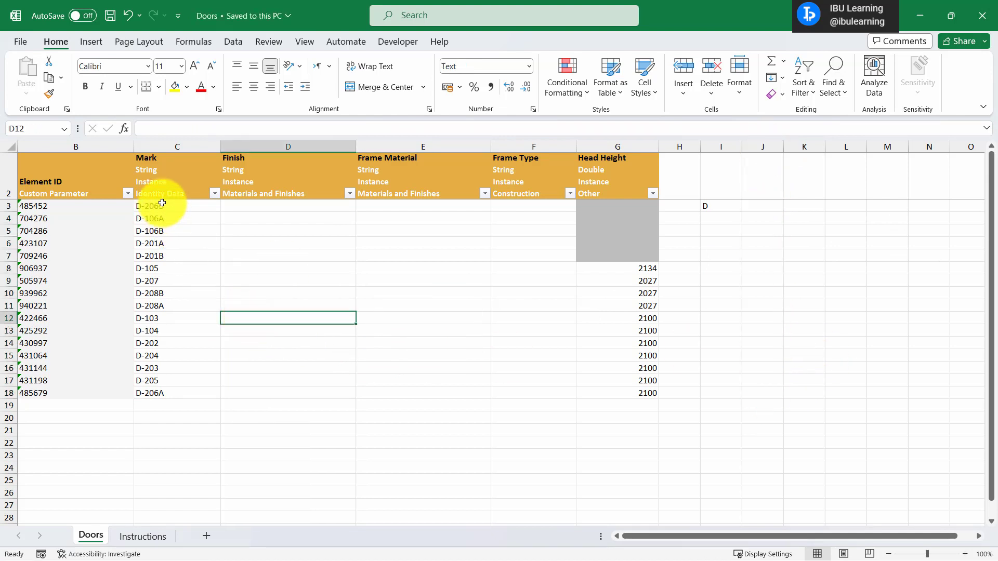
Step: Switch back to SheetLink in Revit, import the edited Doors workbook from Excel, and close SheetLink
left_click(930, 5)
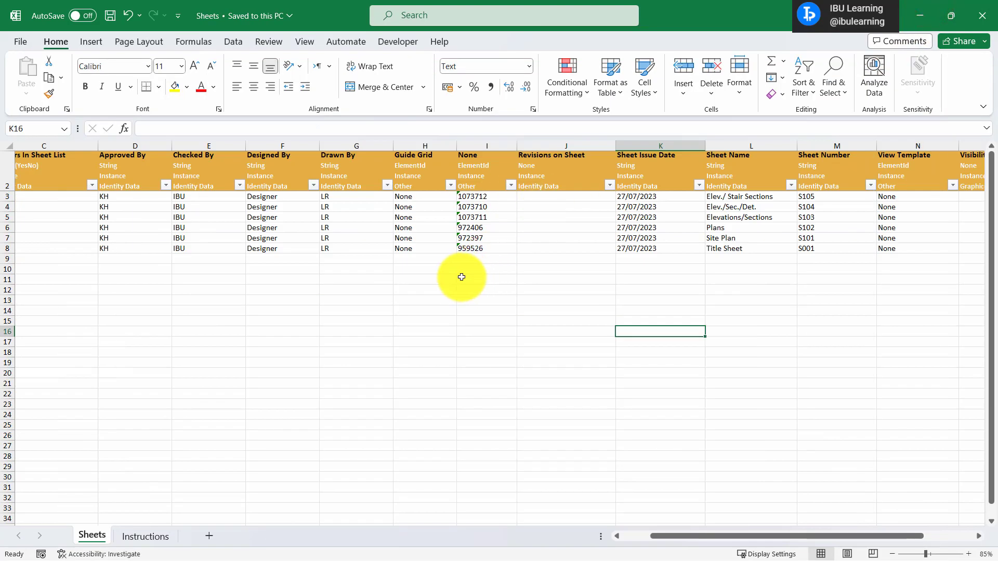
left_click(982, 14)
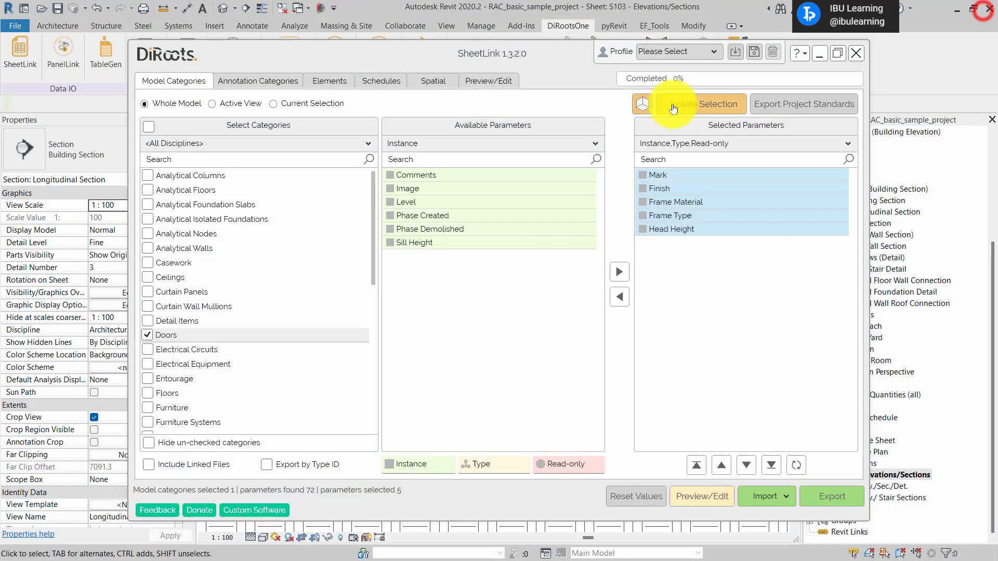
left_click(765, 494)
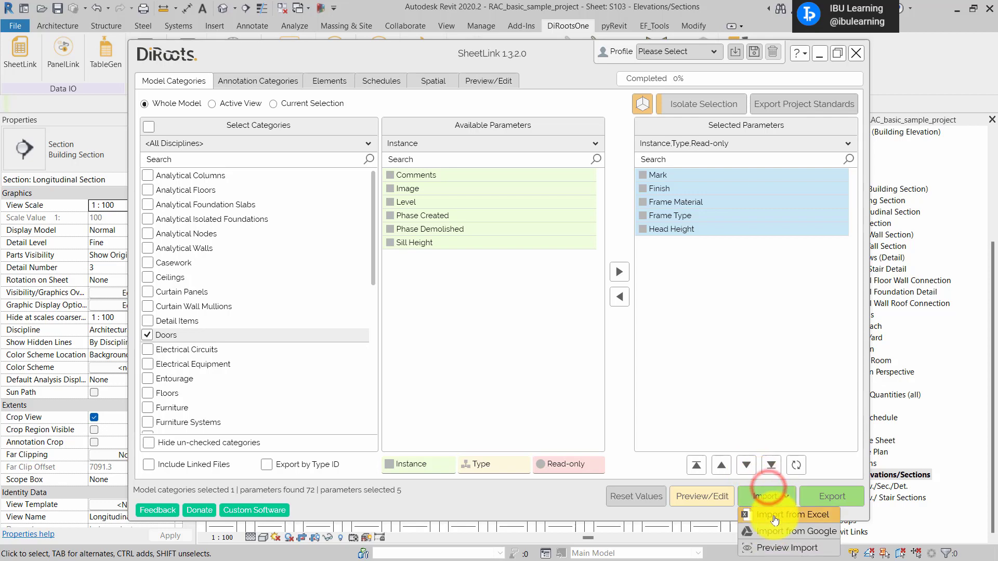
left_click(773, 515)
double_click(317, 143)
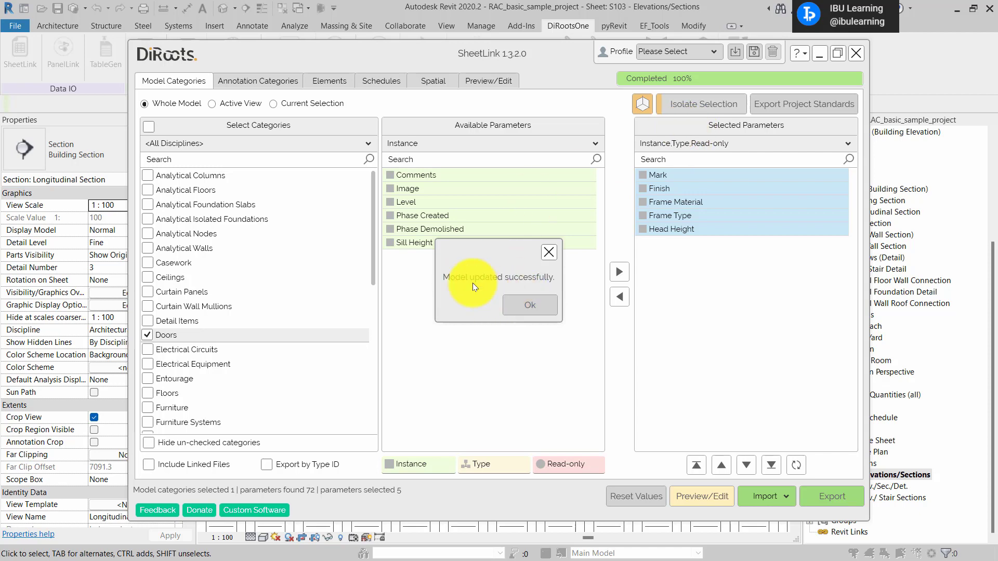
left_click(523, 311)
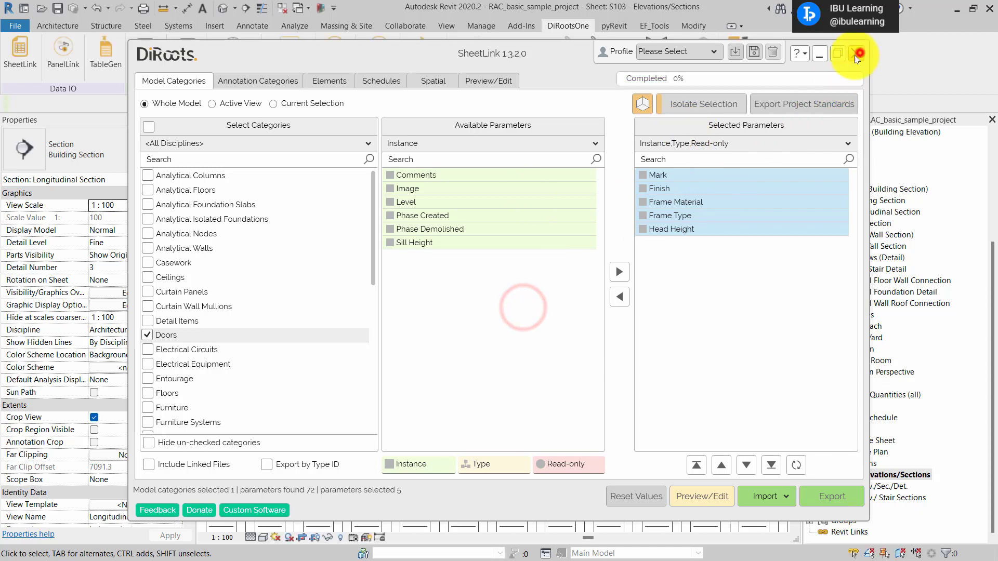
left_click(856, 53)
Step: Check the Mark property of three doors in the section view on sheet S103
left_click(521, 266)
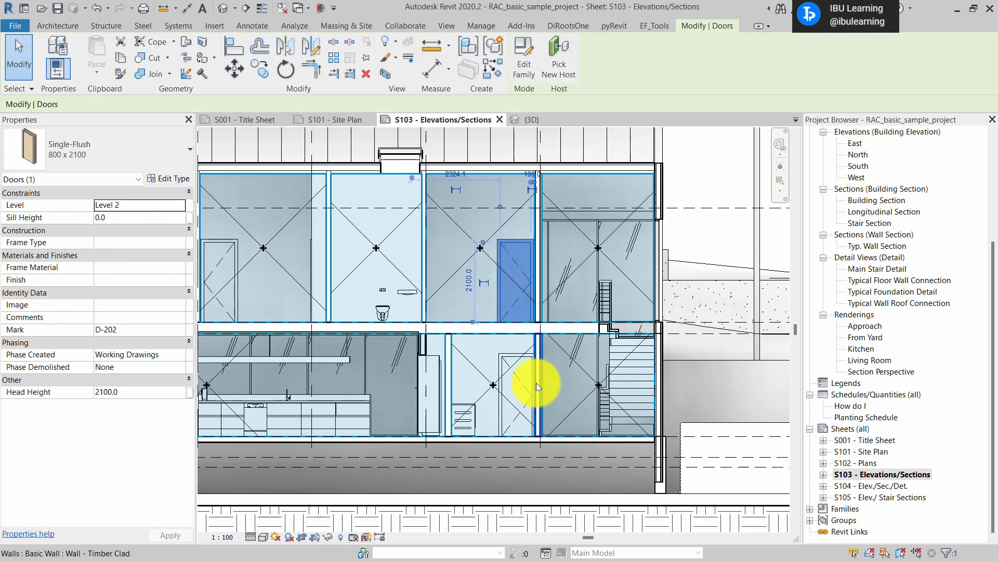
left_click(521, 381)
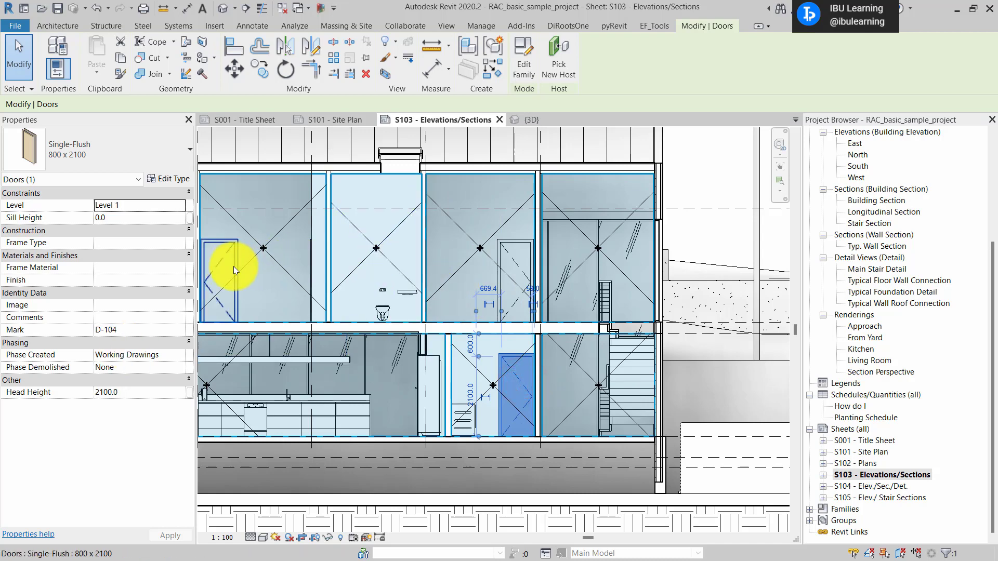
left_click(221, 261)
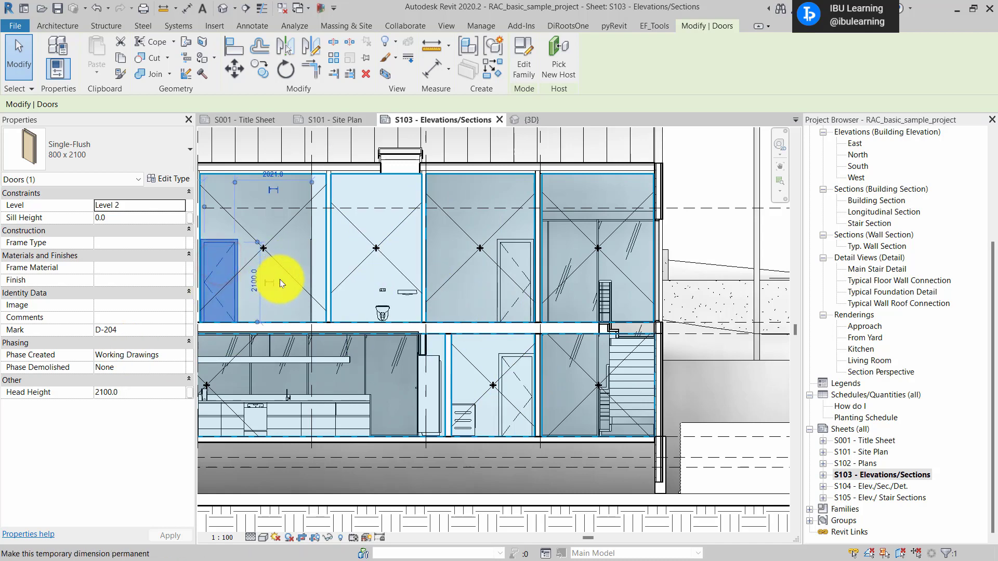
Step: Open DiRoots TableGen with nothing selected in the model and start adding a new table
left_click(570, 24)
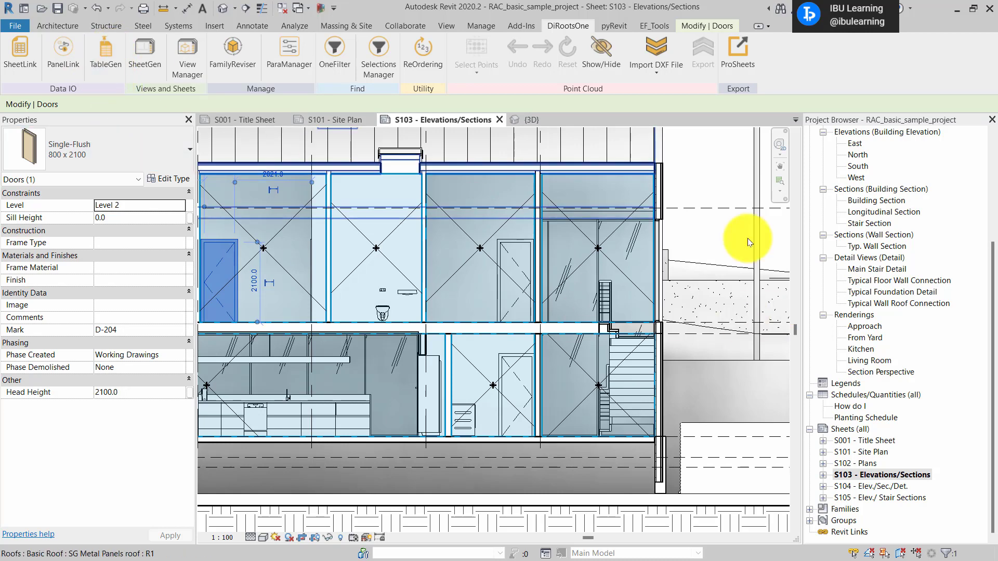
left_click(720, 168)
left_click(106, 52)
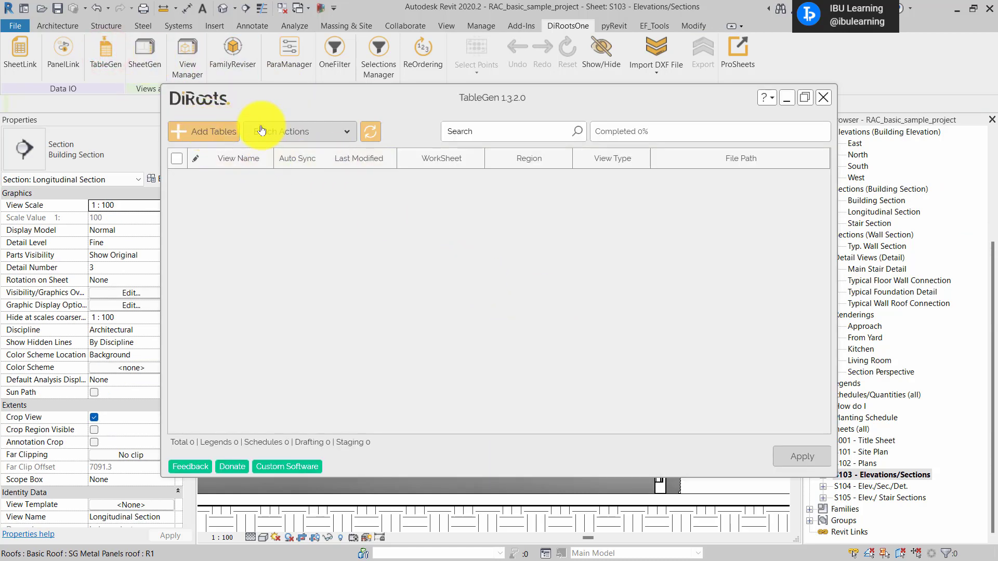
left_click_drag(279, 105, 302, 112)
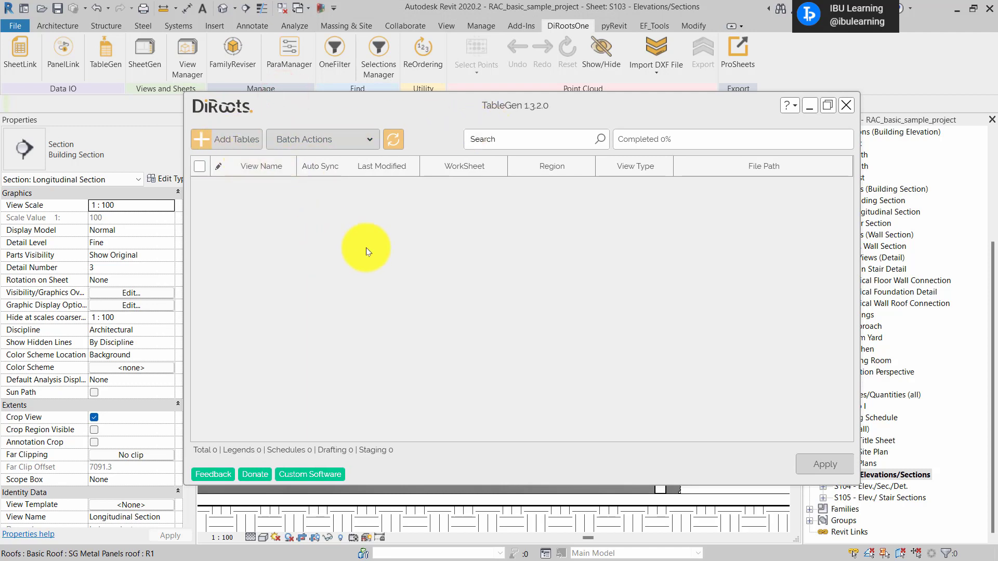
left_click(233, 144)
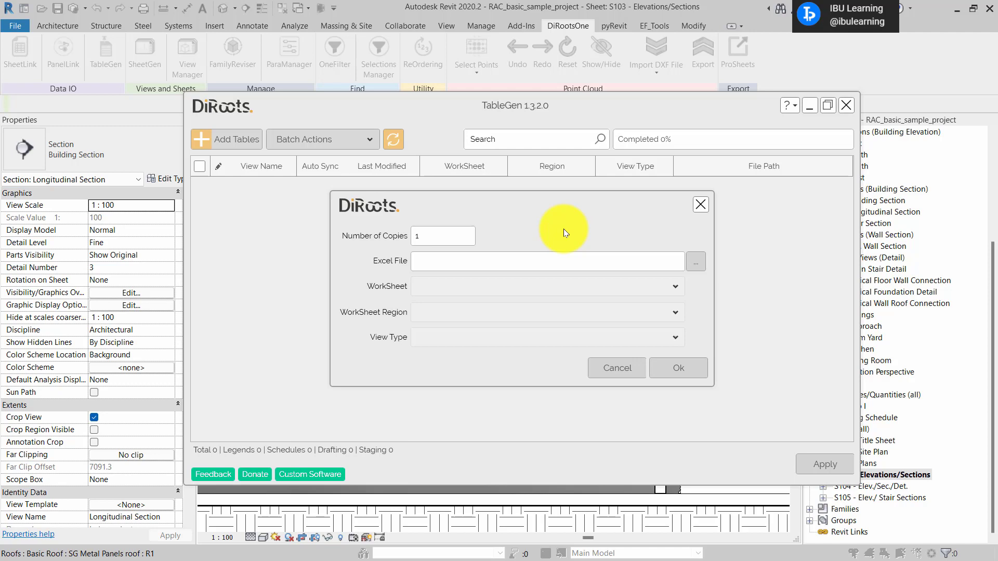
left_click_drag(576, 210, 560, 201)
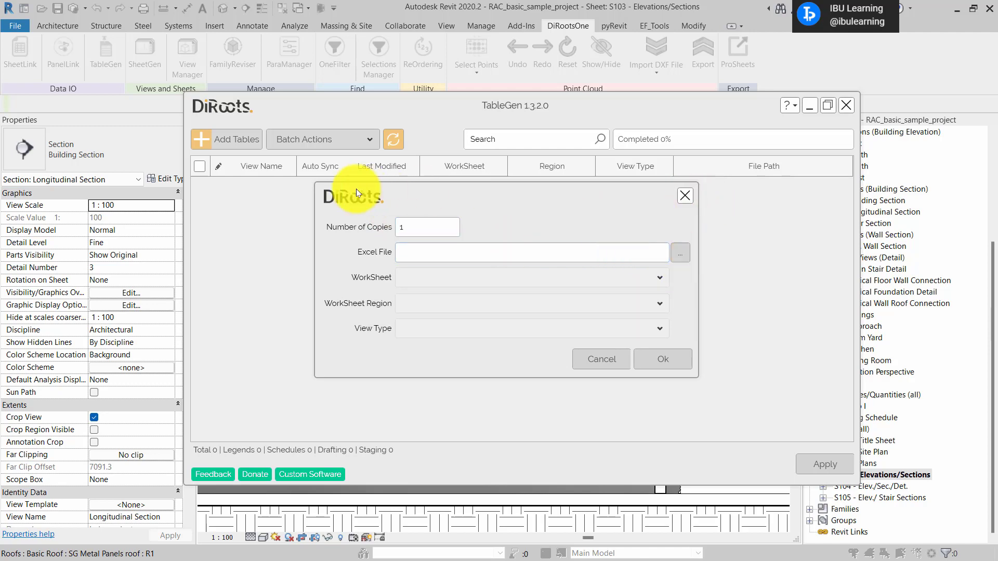
left_click_drag(540, 191, 524, 188)
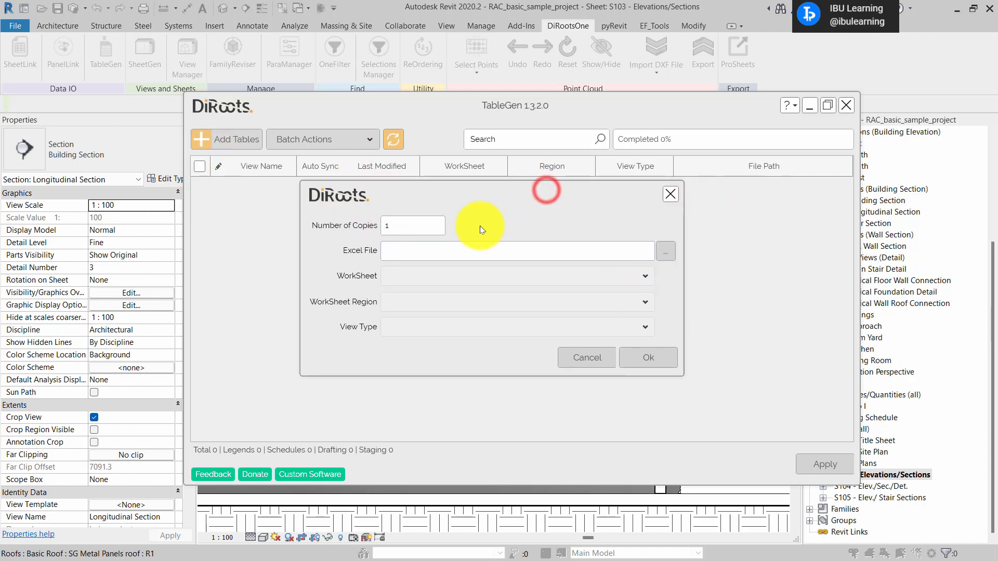
Step: Browse for the table's Excel file in Desktop\000_IBU Learning and open the Beam Schedule workbook in Excel
left_click(665, 252)
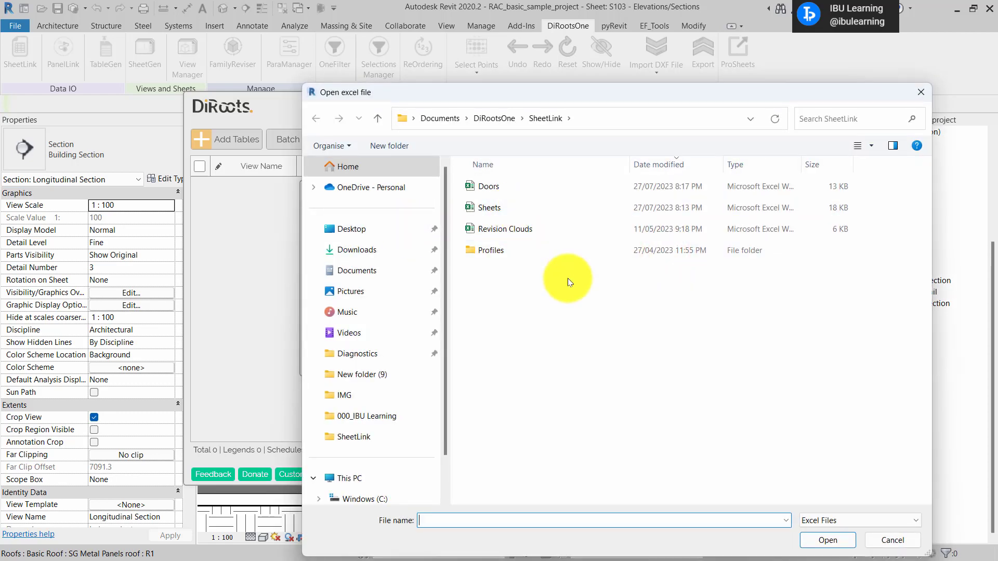
left_click(344, 228)
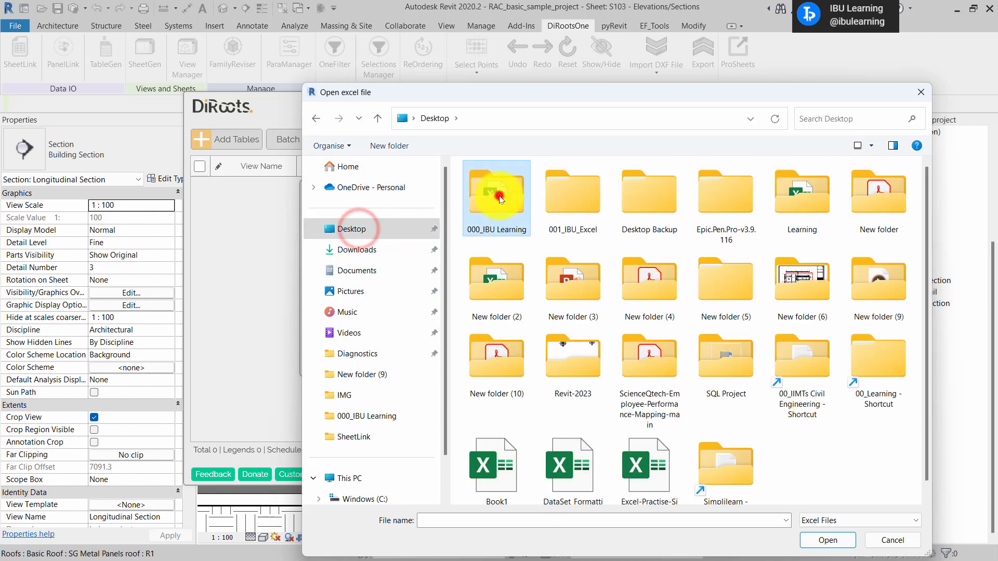
double_click(499, 195)
left_click(494, 207)
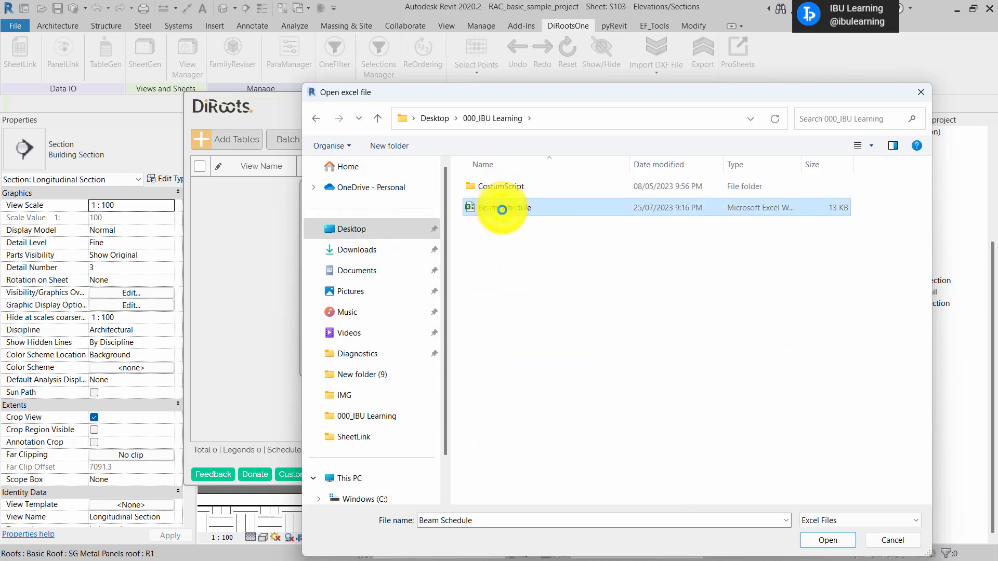
right_click(502, 208)
left_click(560, 185)
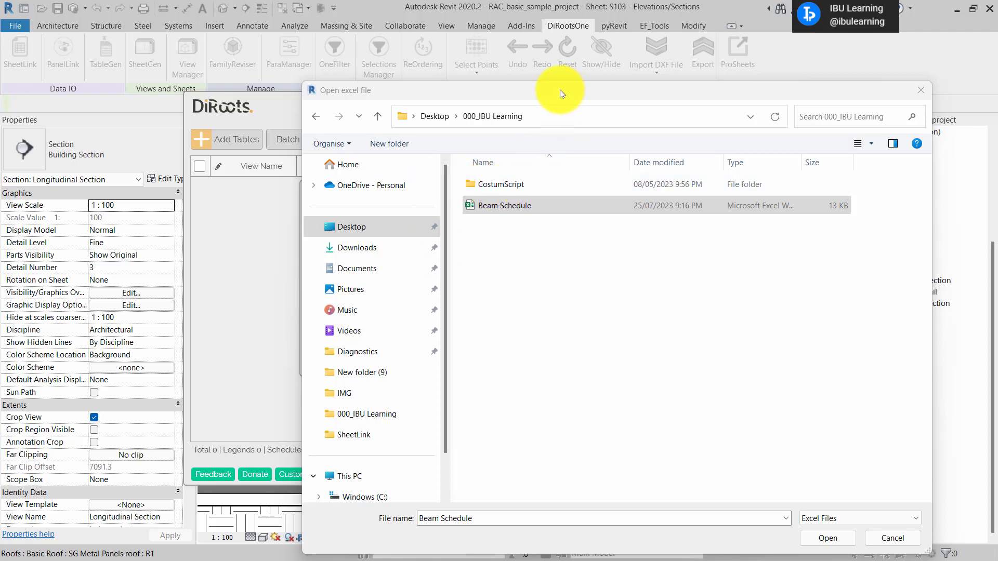
Step: Review the Beam Schedule worksheet and choose the Beam Schedule workbook as the new table's Excel file
right_click(519, 204)
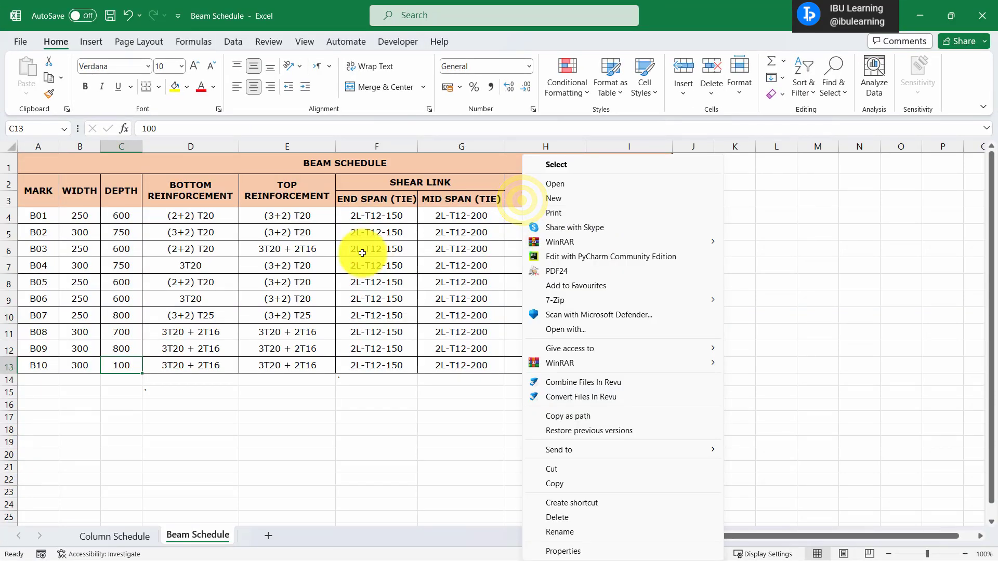
left_click(242, 436)
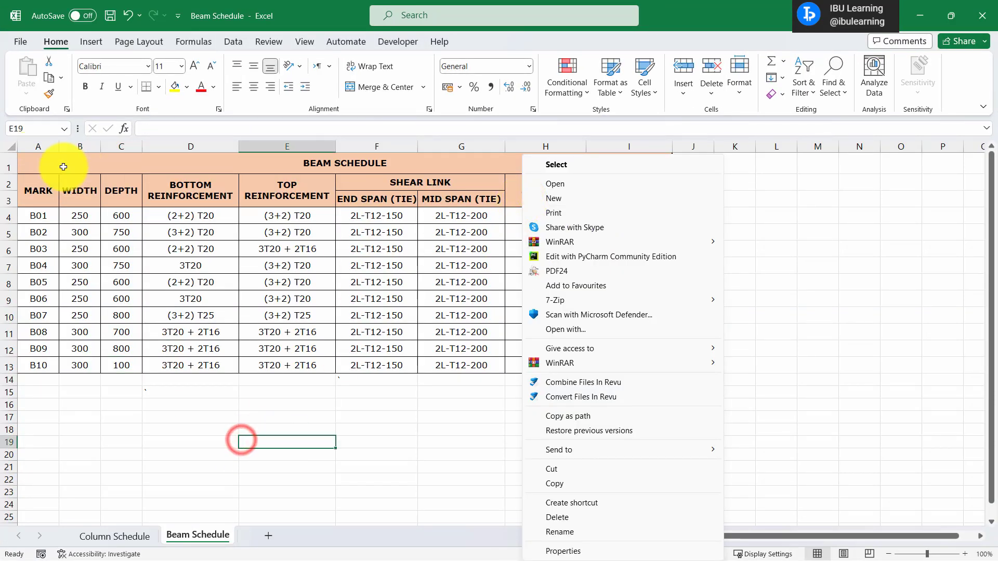
left_click(37, 167)
left_click(813, 216)
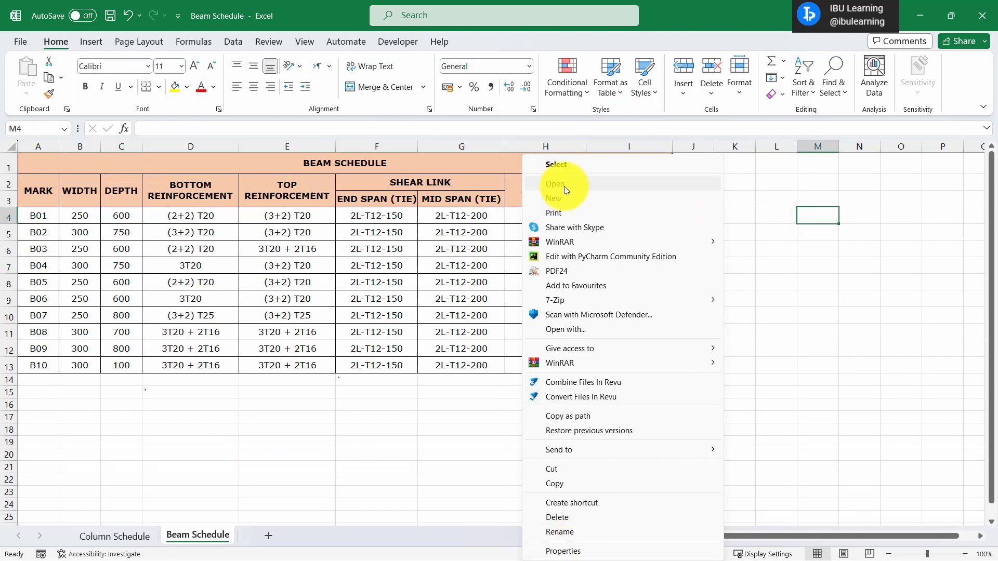
left_click(572, 166)
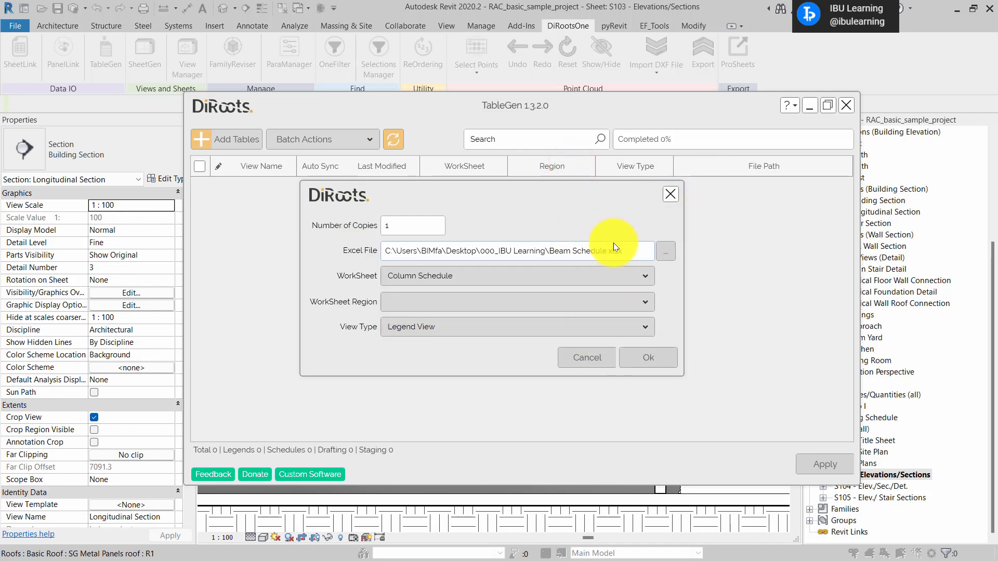
Step: Browse for the table's Excel file again and open the Beam Schedule workbook in Excel from the file dialog
left_click(667, 253)
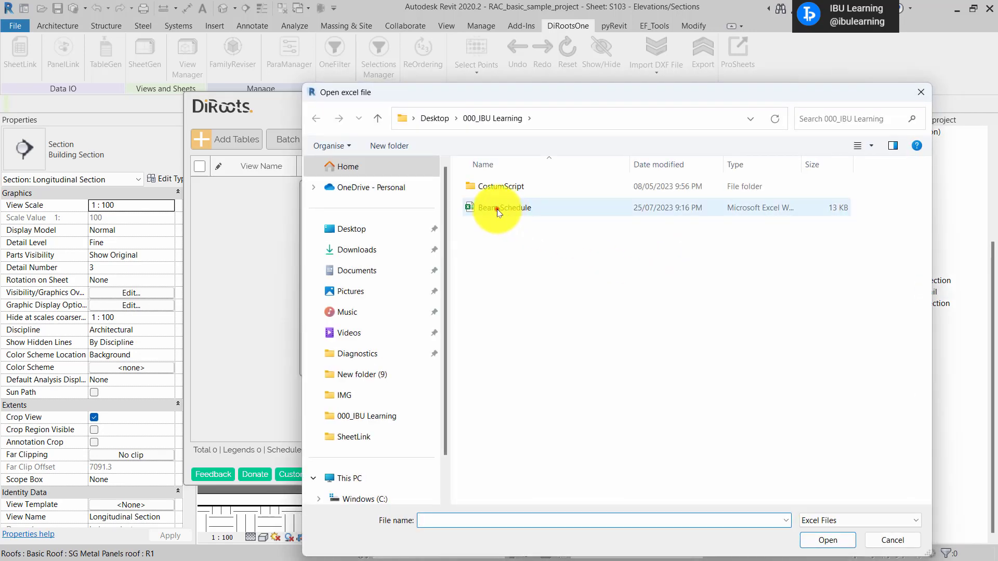
double_click(497, 208)
left_click(665, 251)
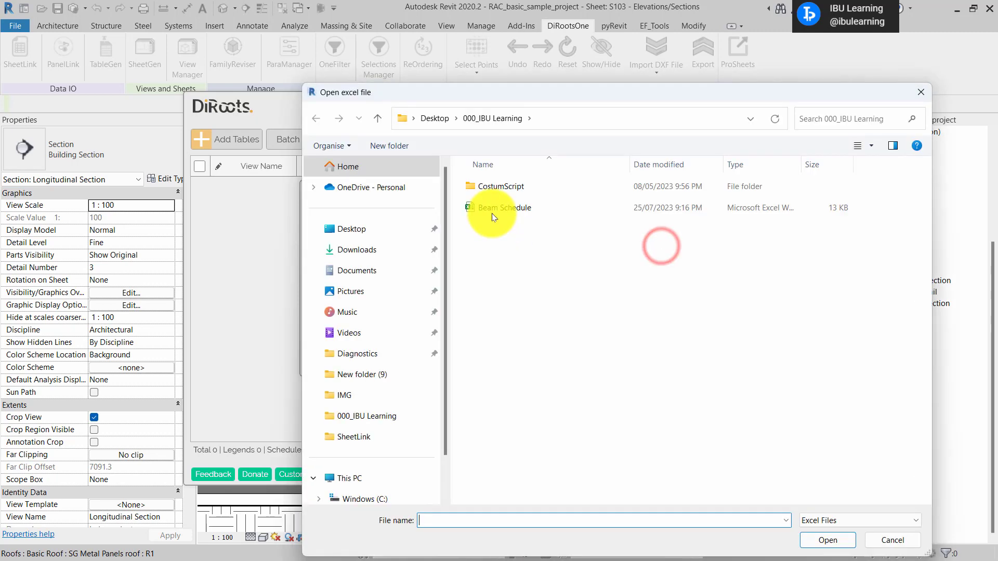
left_click(494, 212)
right_click(495, 212)
left_click(525, 182)
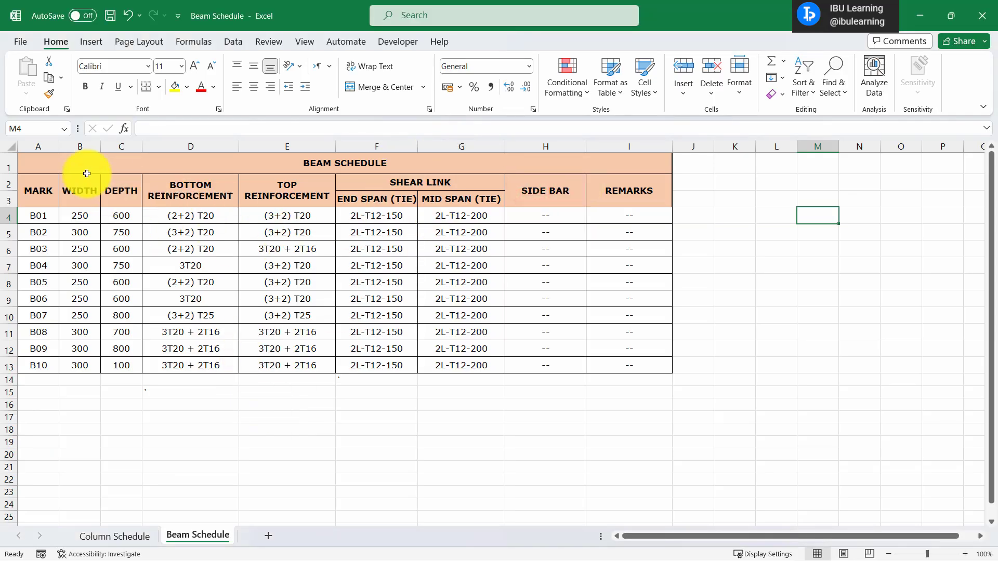
Step: Select the whole beam schedule table, A1 to I13, and name the range BEAM
left_click(44, 160)
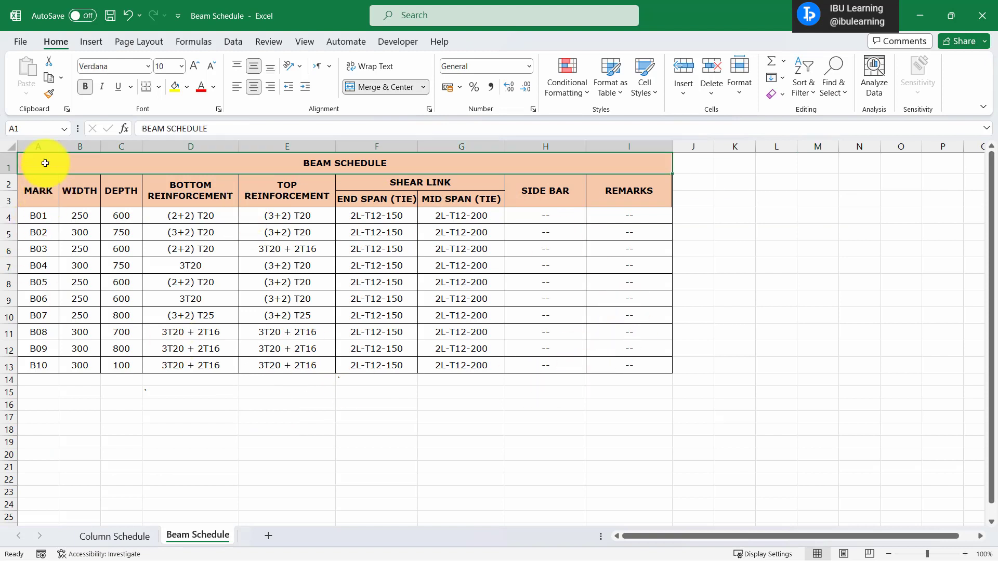
left_click_drag(41, 160, 86, 370)
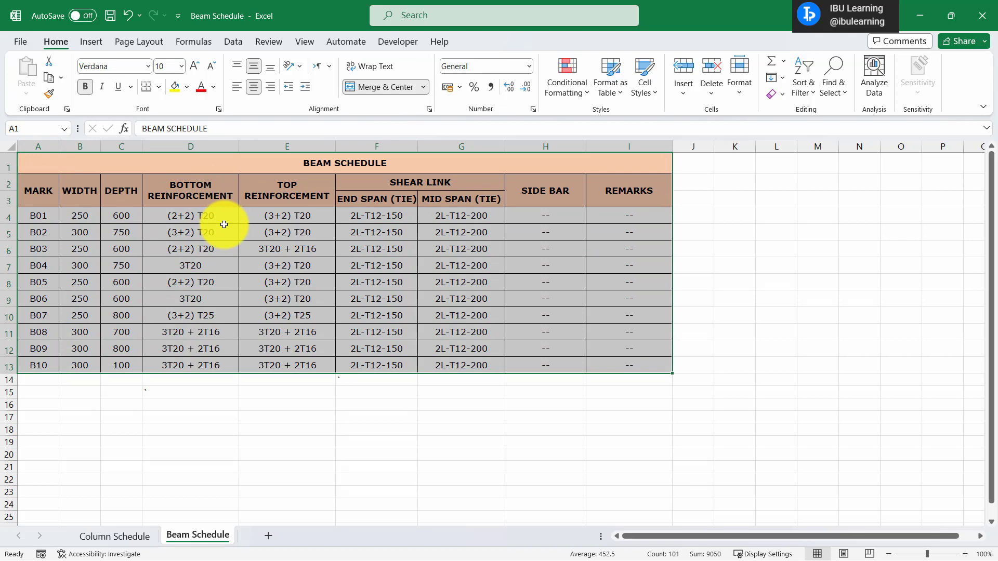
left_click(189, 390)
left_click(48, 158)
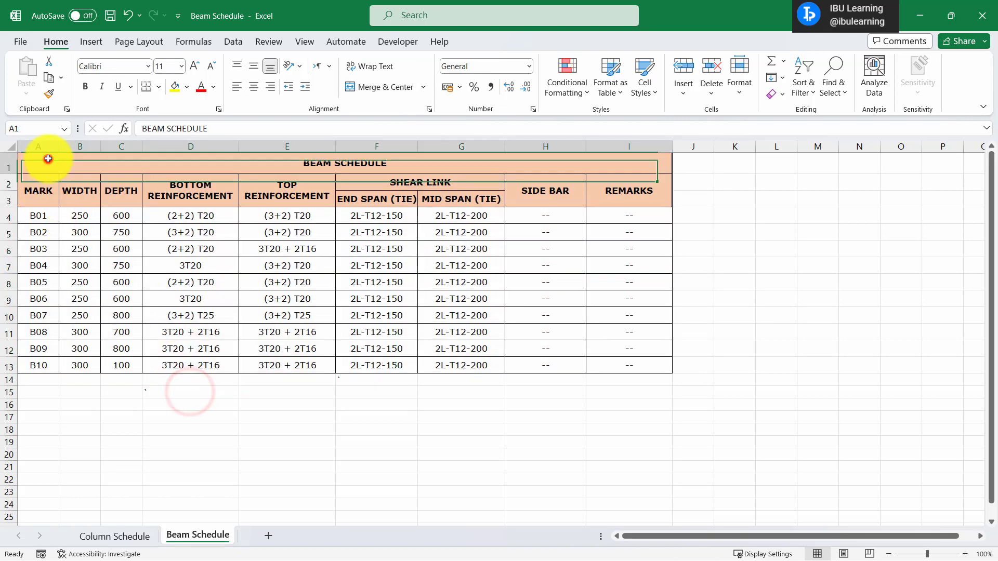
left_click_drag(48, 158, 104, 370)
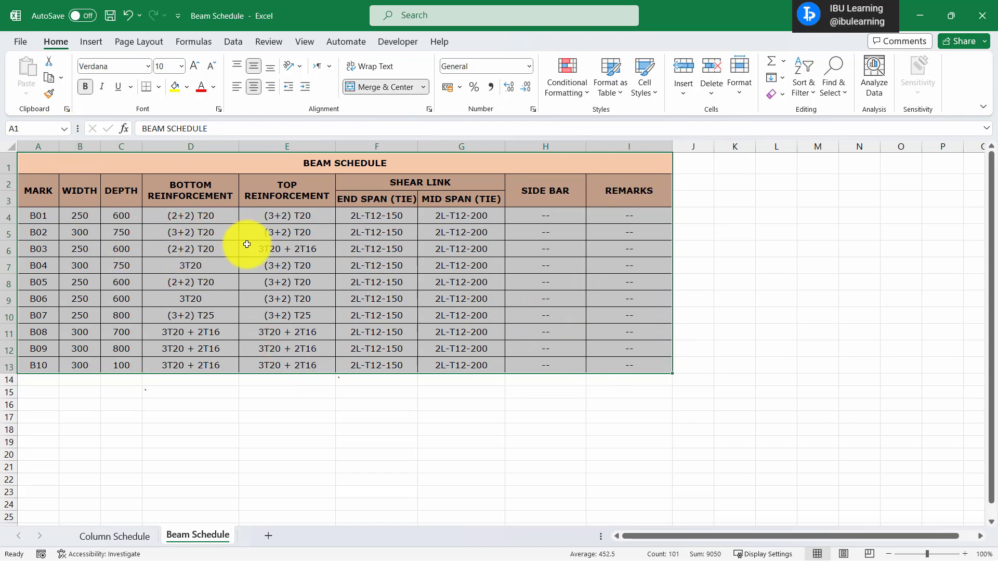
left_click(297, 281)
left_click_drag(39, 159, 223, 359)
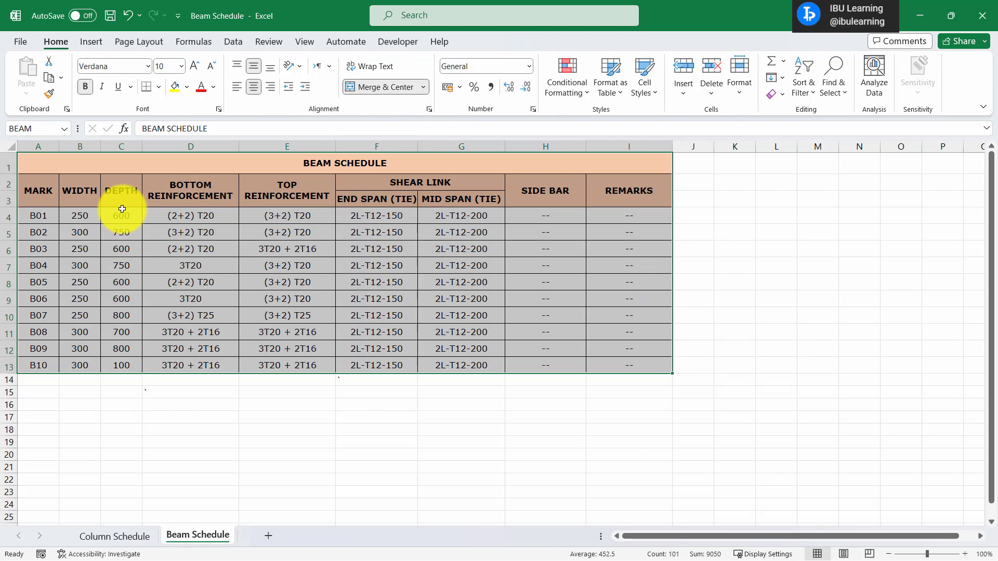
Step: Recall the BEAM named range to check that it covers the table from the title cell to the last Remarks cell
left_click(340, 427)
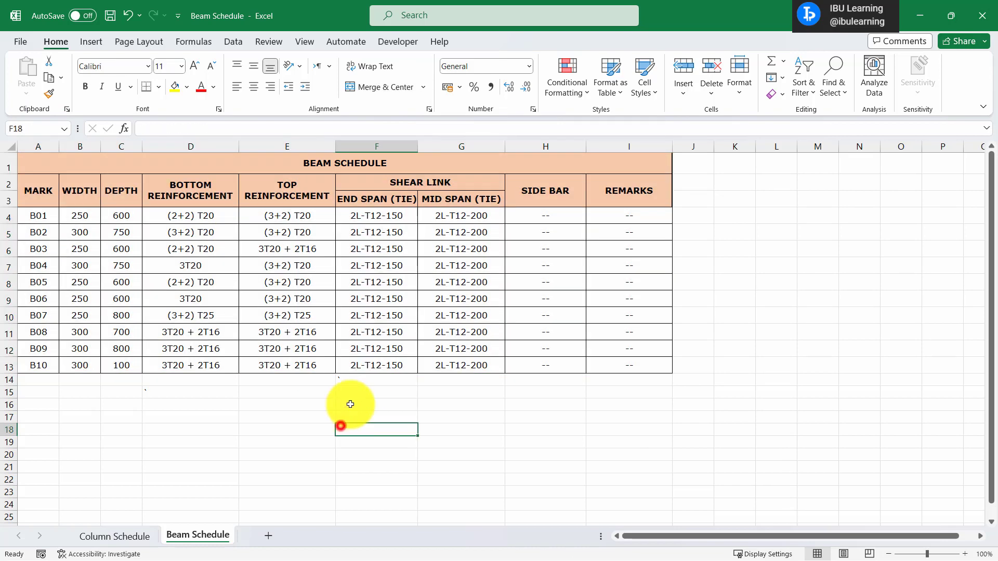
left_click(65, 128)
left_click(20, 141)
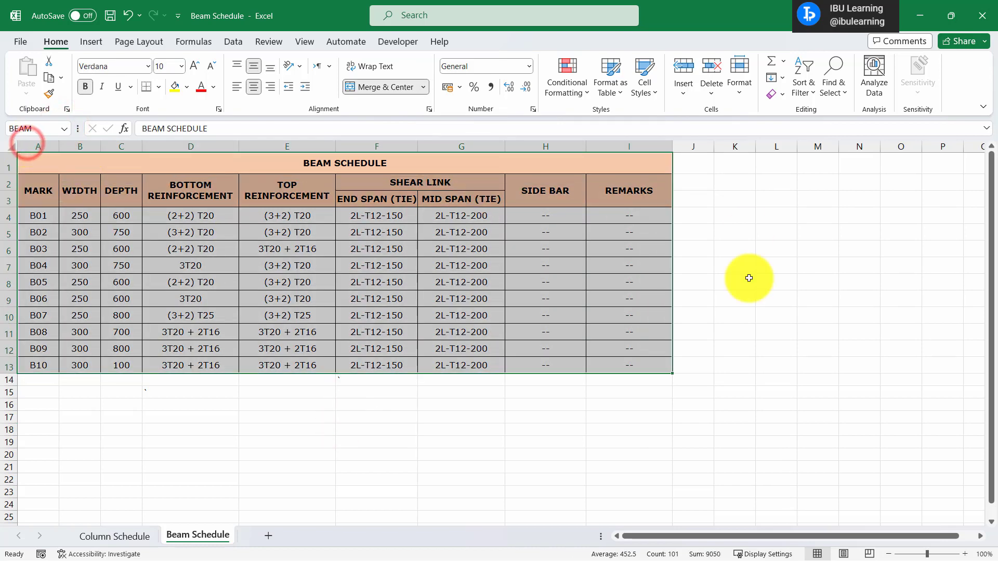
left_click(27, 163)
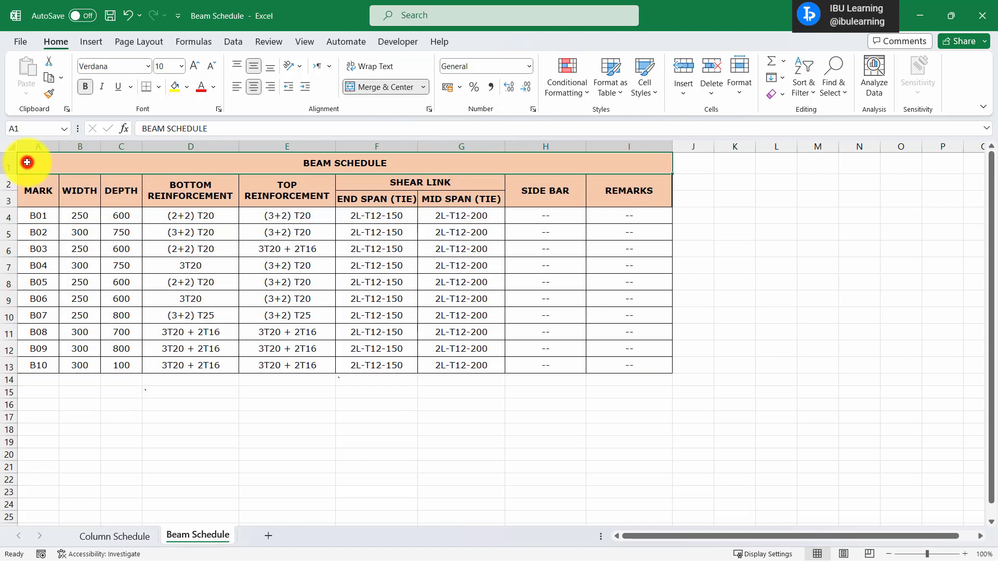
left_click(622, 365)
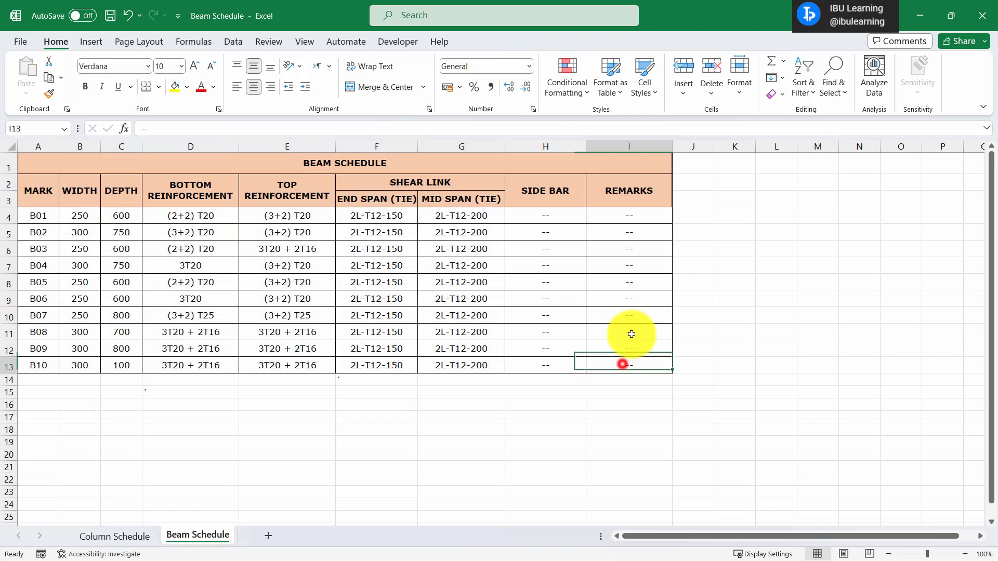
left_click(458, 425)
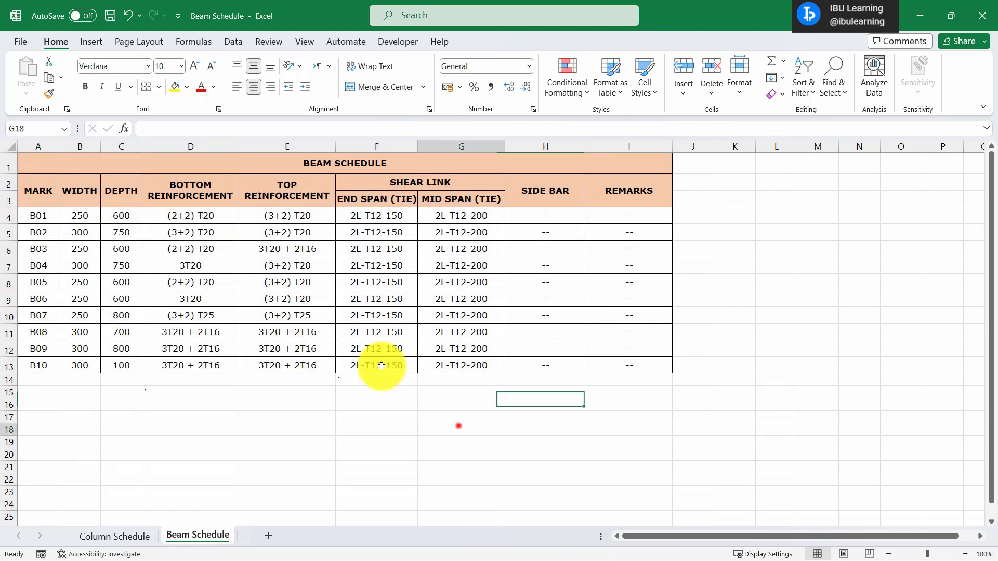
left_click(64, 128)
left_click(31, 141)
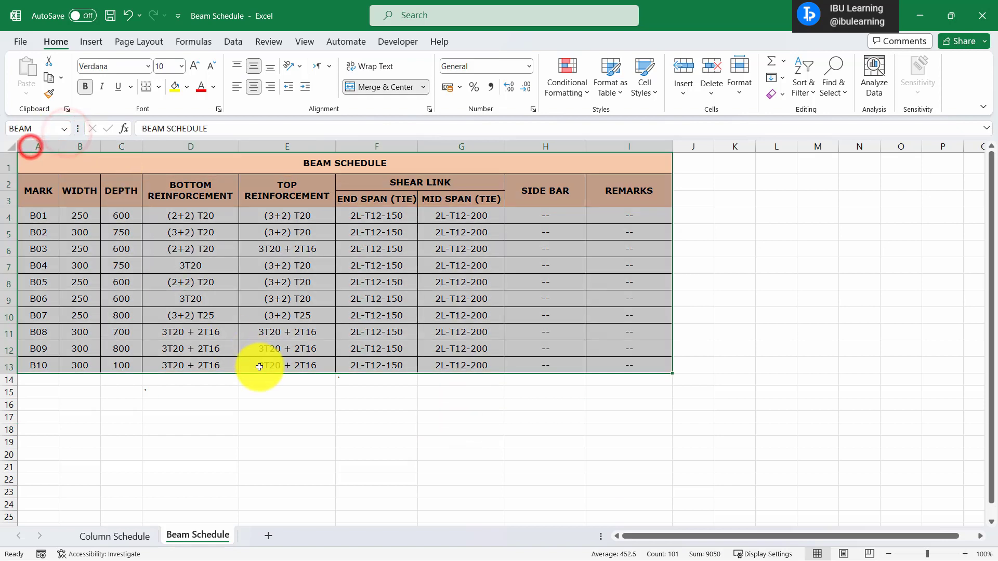
Step: Save and close the workbook in Excel and choose Beam Schedule again as the new table's Excel file
left_click(259, 392)
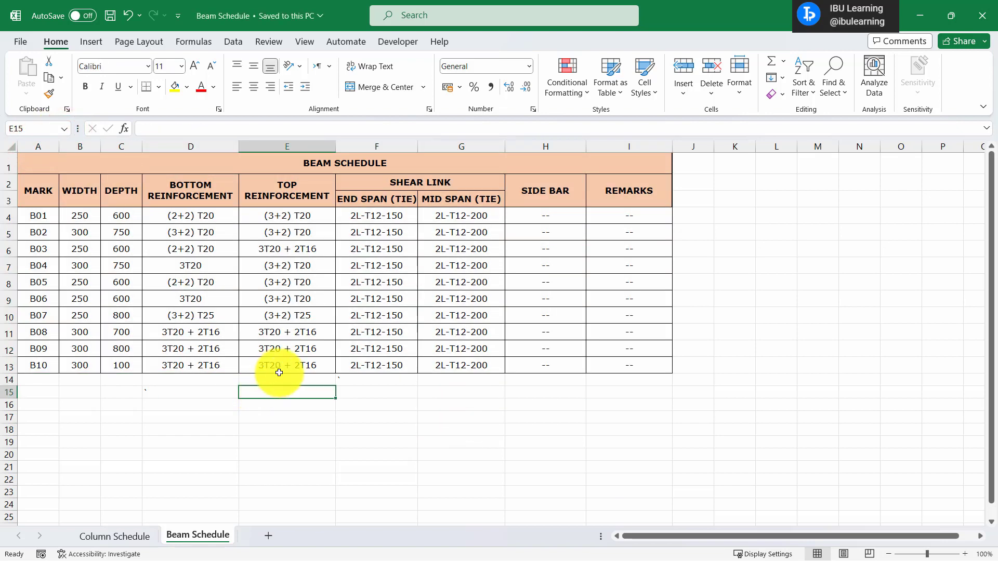
left_click(979, 15)
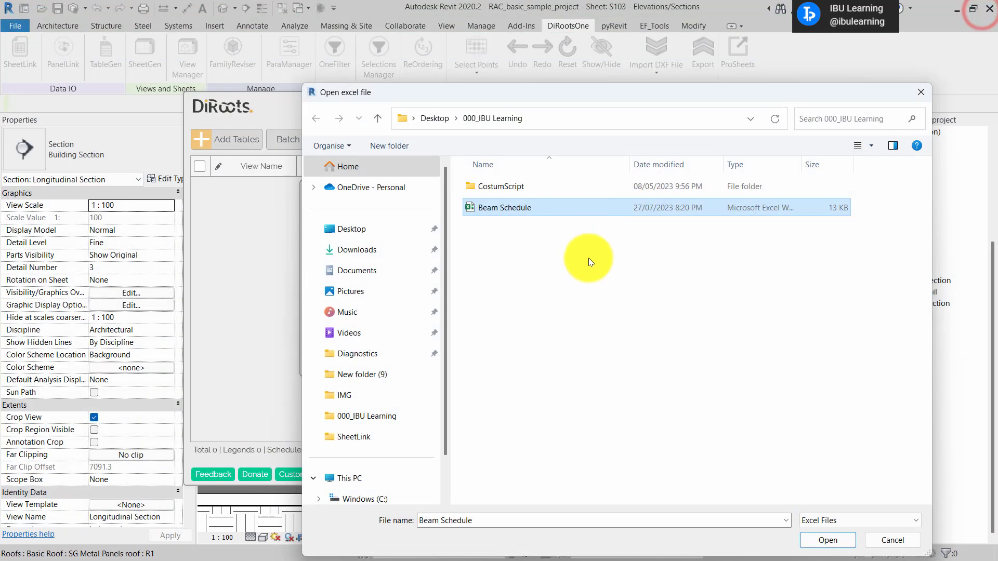
key("Return")
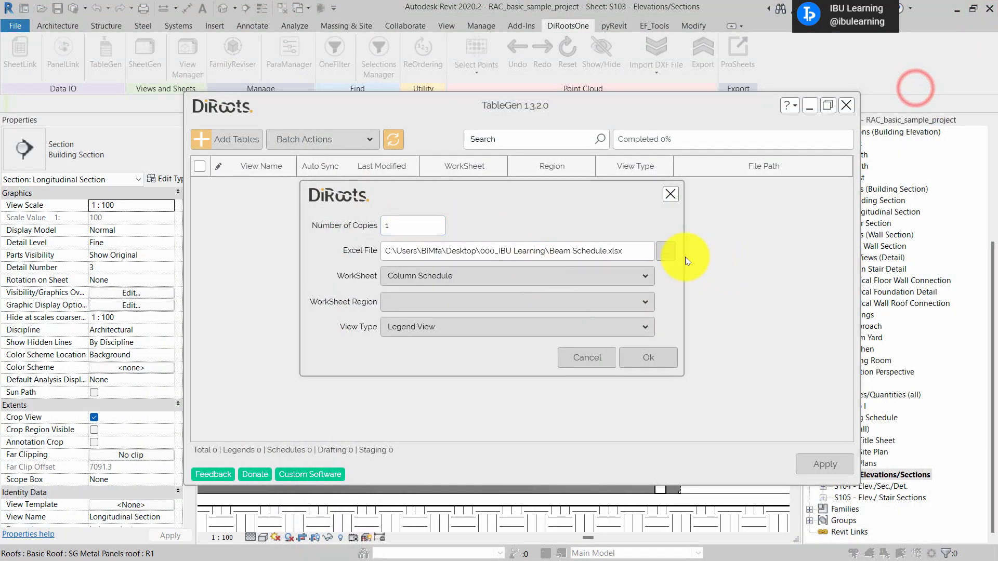
left_click(662, 252)
left_click(495, 205)
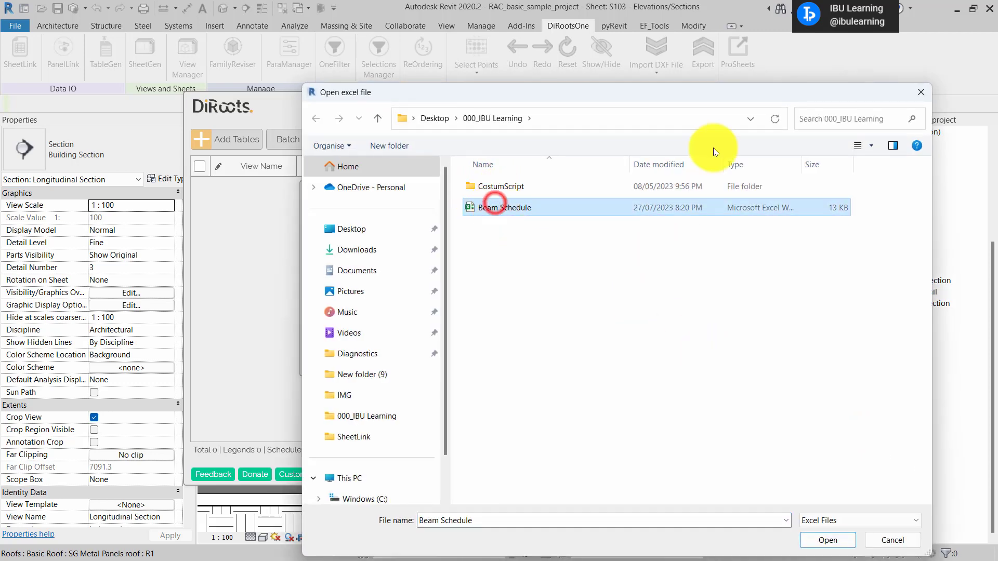
left_click_drag(659, 96, 612, 44)
left_click(769, 487)
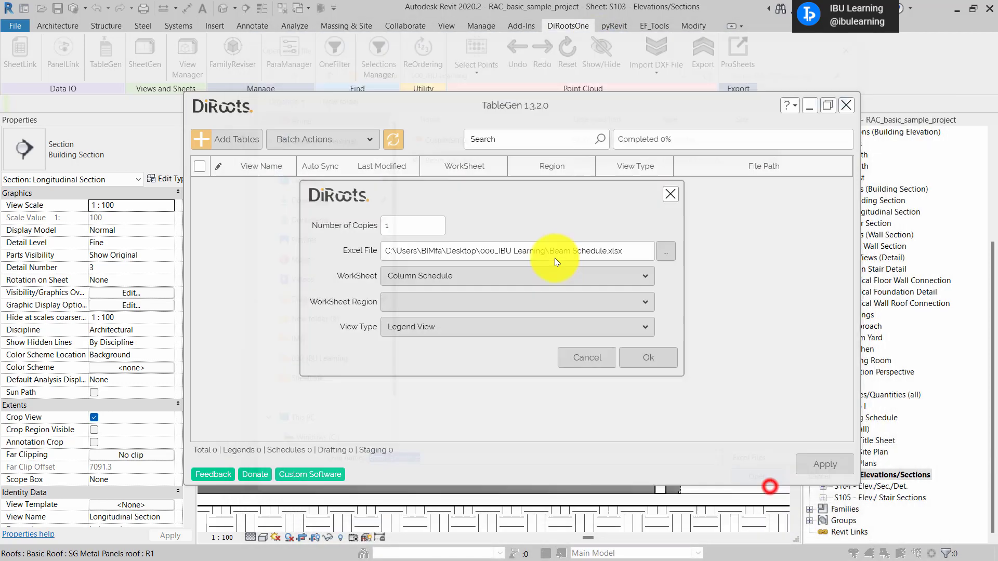
Step: Set the new table's worksheet to Beam Schedule with BEAM as the worksheet region
left_click(426, 273)
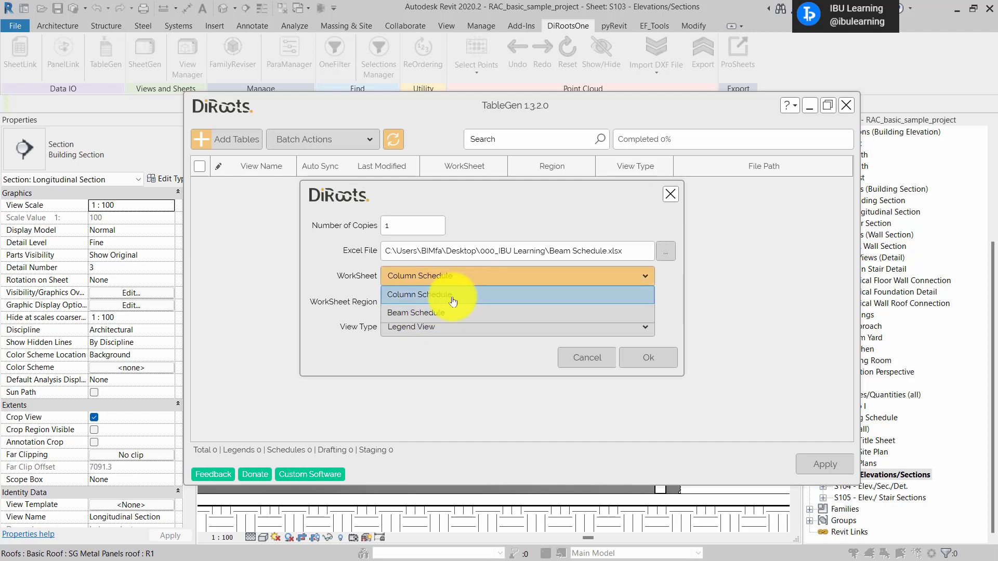
left_click(437, 312)
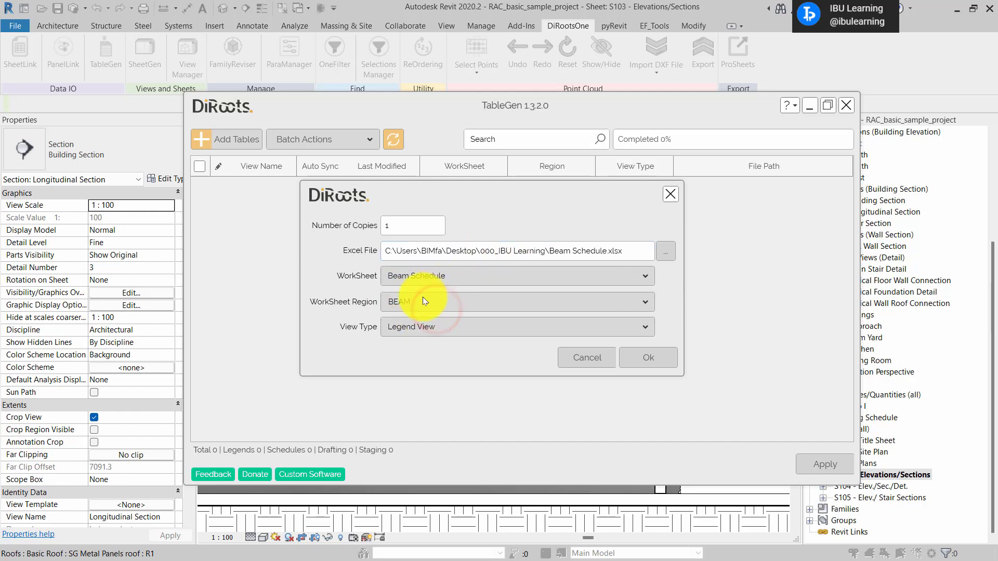
left_click(407, 302)
left_click(408, 301)
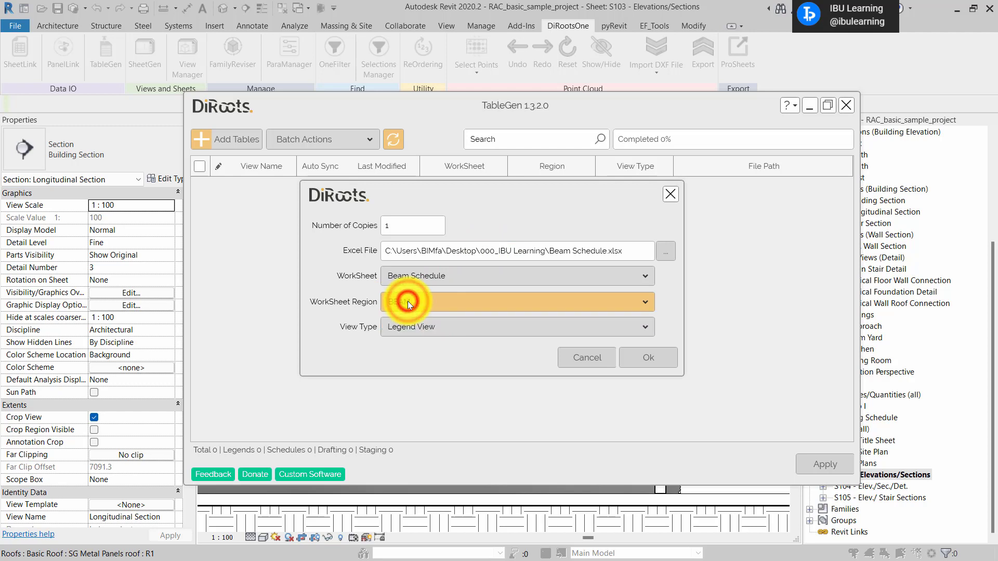
left_click(407, 301)
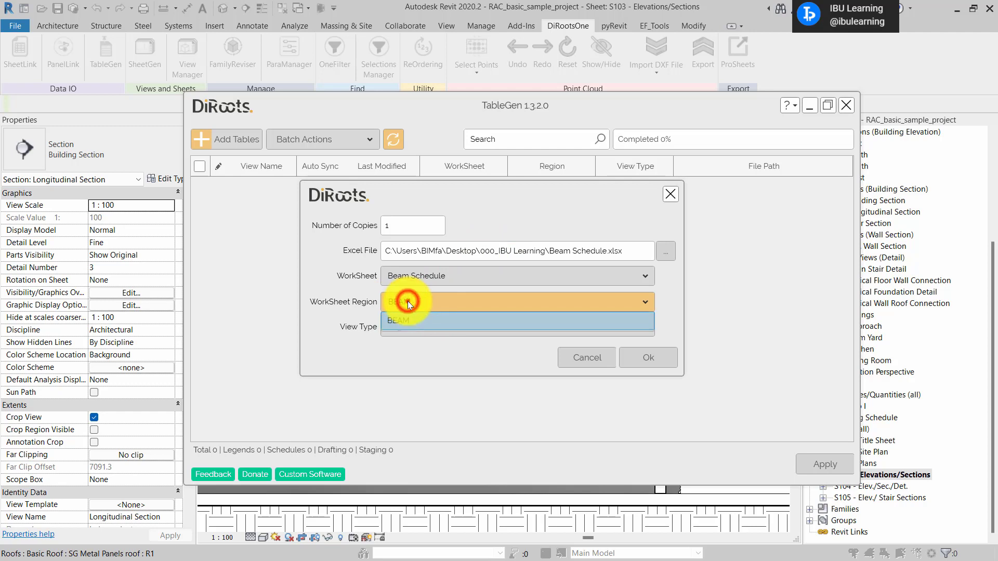
left_click(407, 301)
left_click(429, 301)
left_click(428, 301)
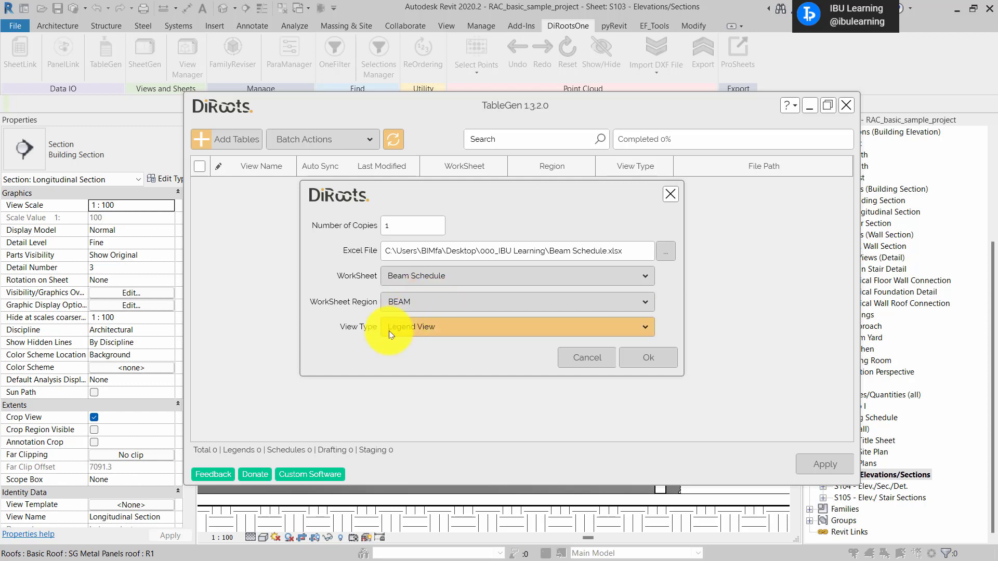
Step: Keep Legend View as the new table's view type and add the table to the TableGen list
left_click(450, 326)
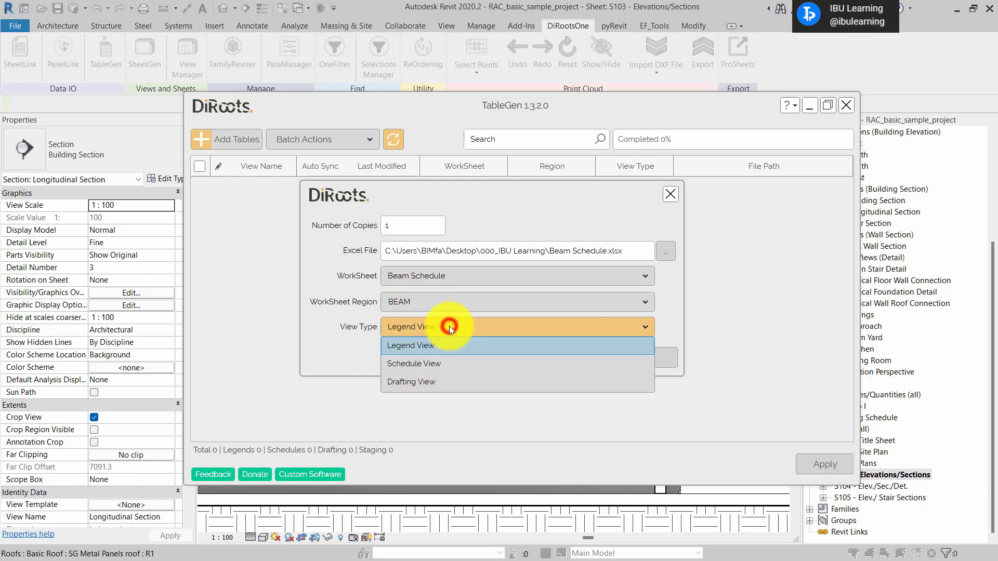
left_click(430, 349)
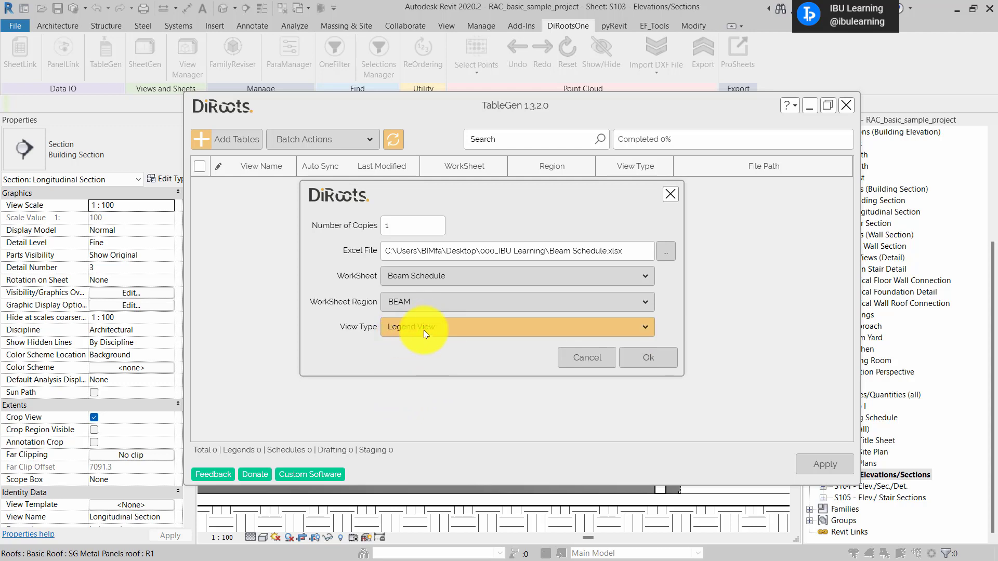
left_click(647, 359)
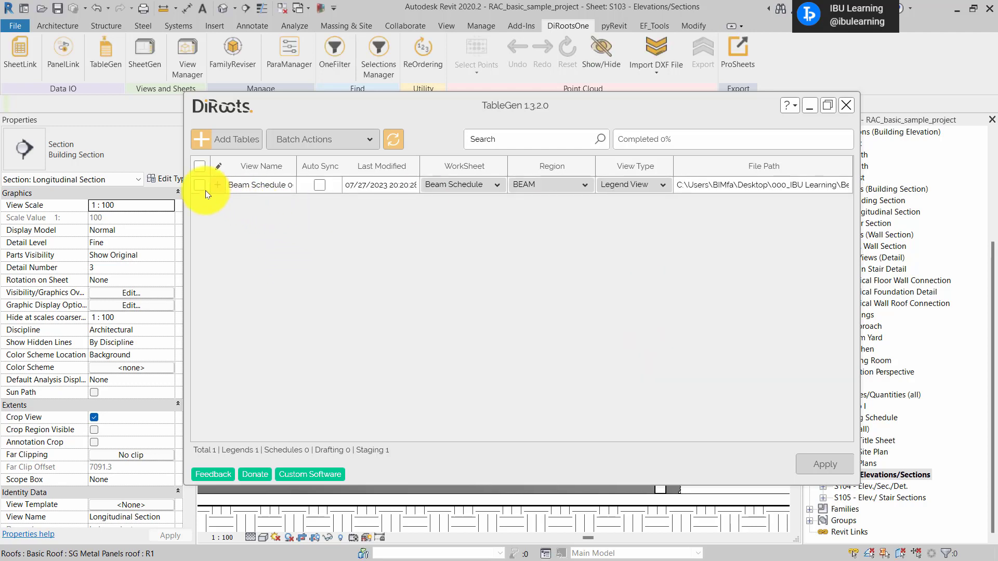
Step: Widen the View Name column, apply the table to create its legend, and open the Beam Schedule 001 legend in Revit
left_click_drag(296, 166, 340, 166)
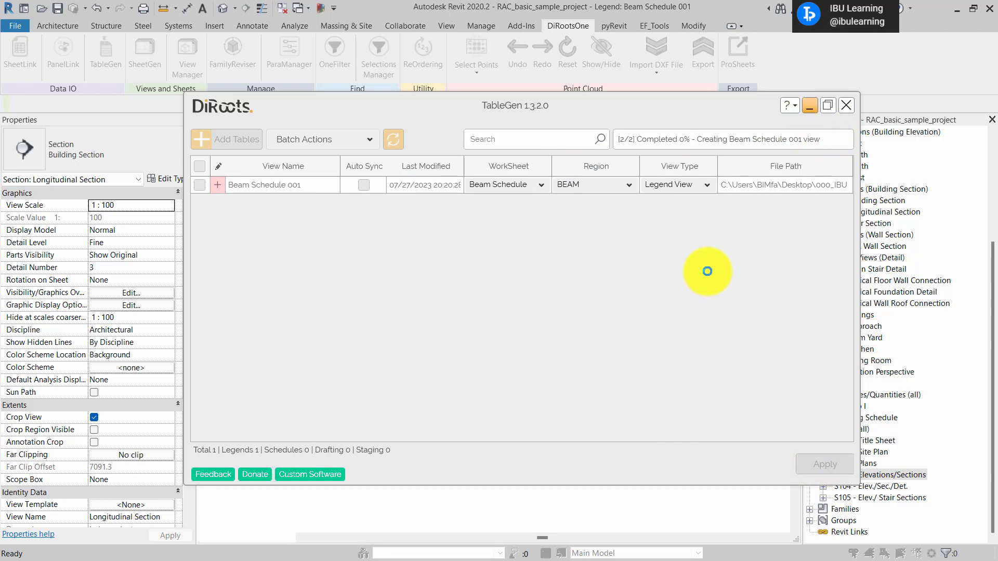
left_click(569, 306)
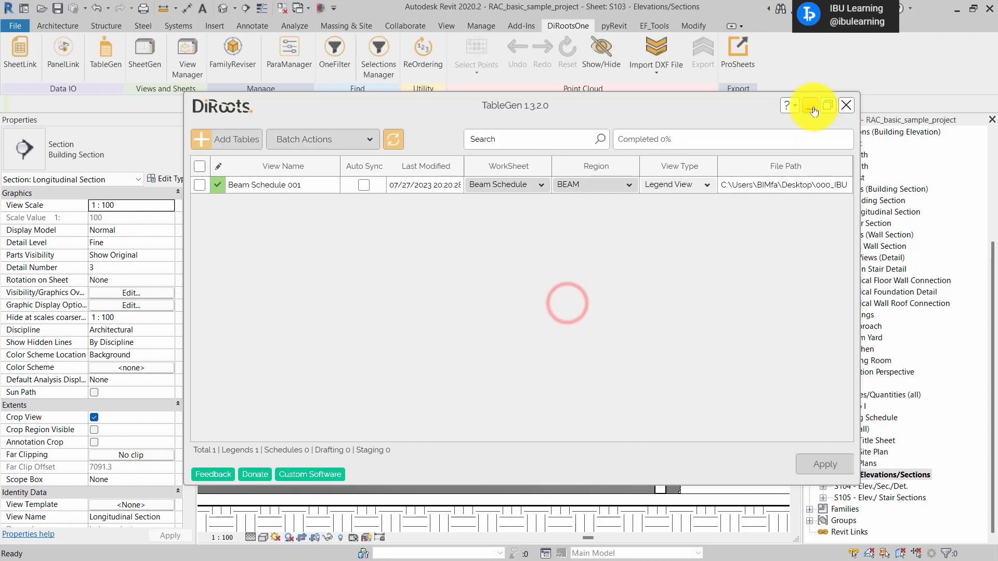
left_click(812, 107)
scroll(668, 211, "down", 3)
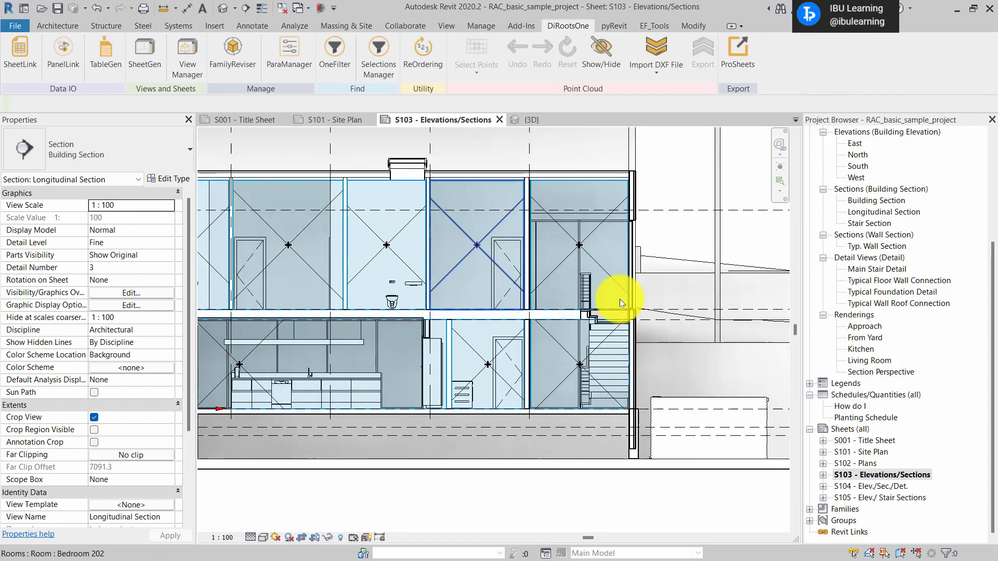
left_click(809, 384)
left_click(874, 394)
double_click(874, 395)
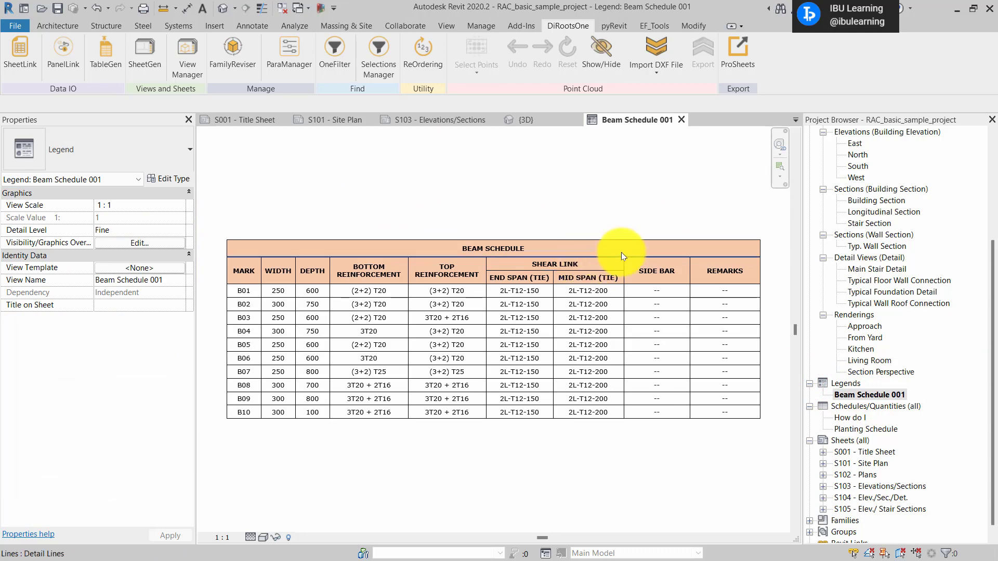
Step: Inspect the imported beam schedule in the legend, including its title row and the width text of beam B09
left_click(481, 249)
left_click(269, 192)
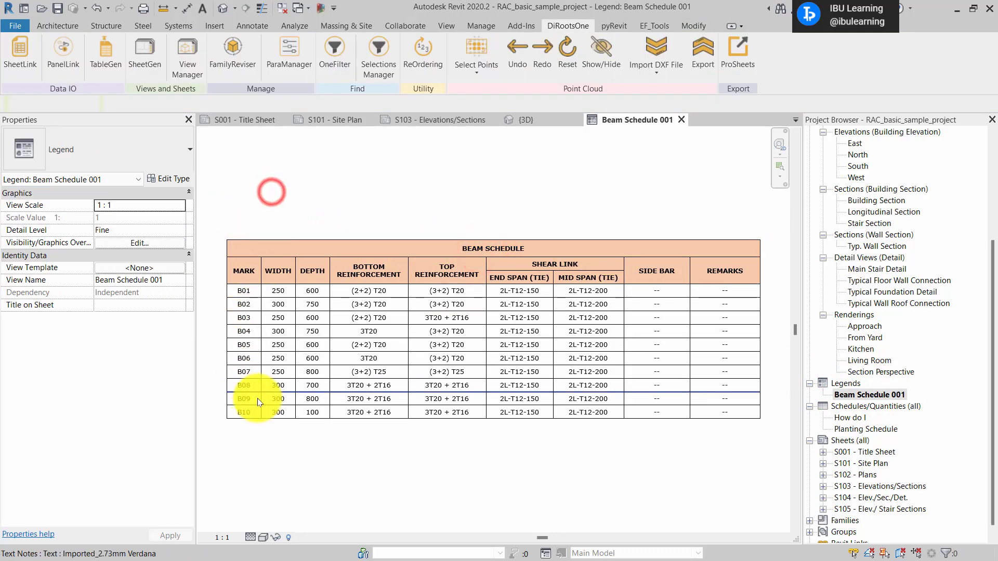
scroll(280, 412, "up", 2)
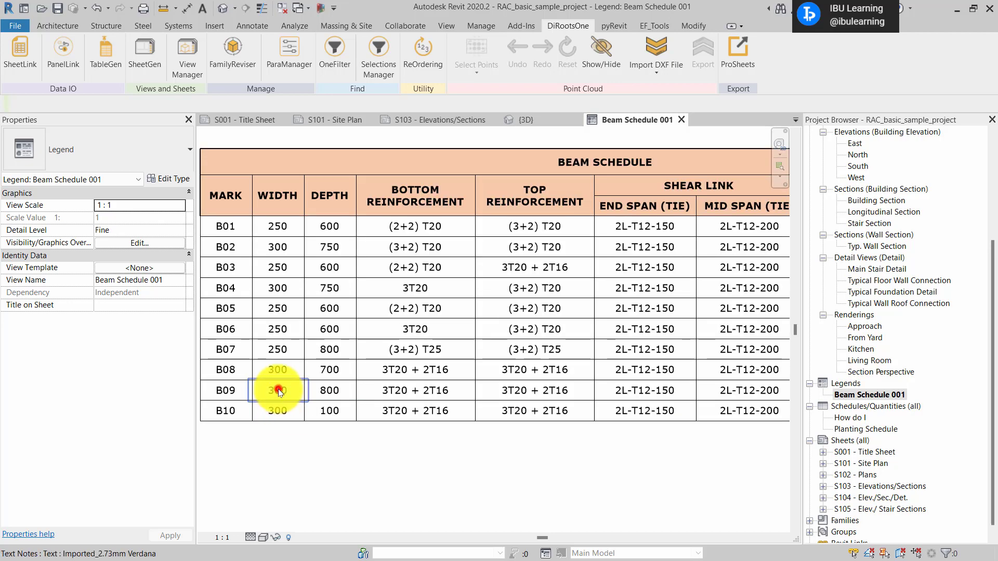
left_click(278, 390)
scroll(388, 245, "down", 2)
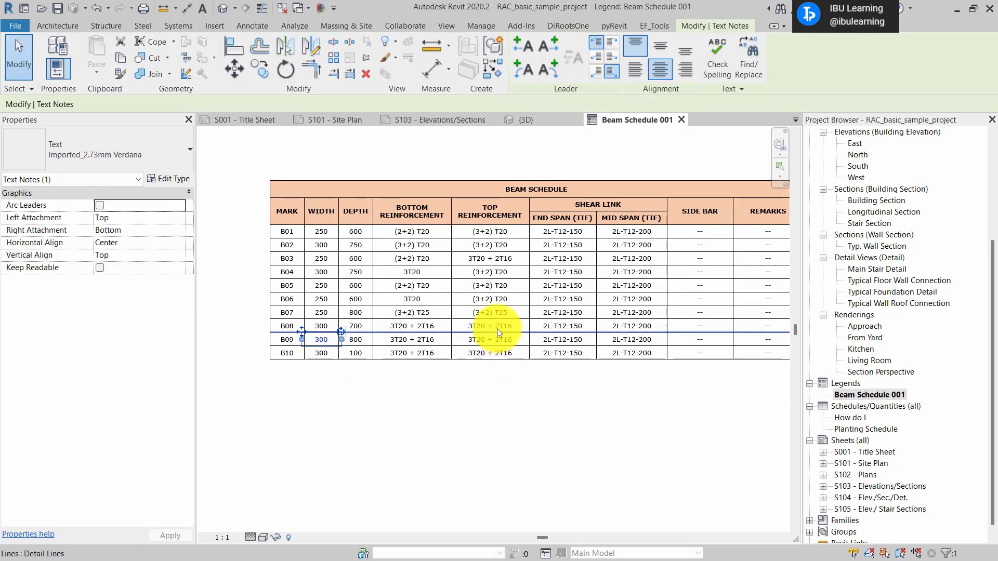
left_click(475, 409)
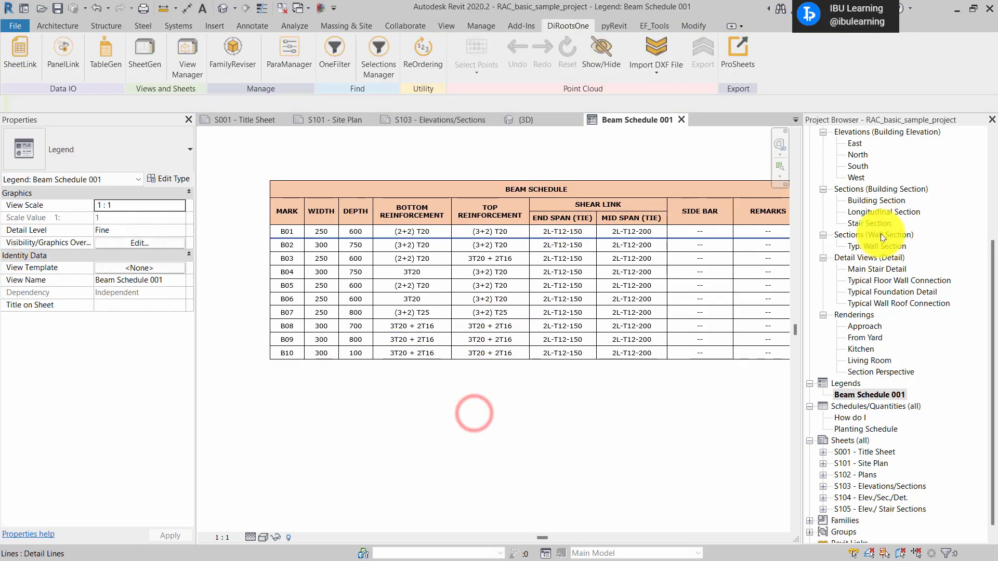
Step: Open sheet S102 - Plans and place the Beam Schedule 001 legend below the Level 1 plan
scroll(898, 424, "down", 1)
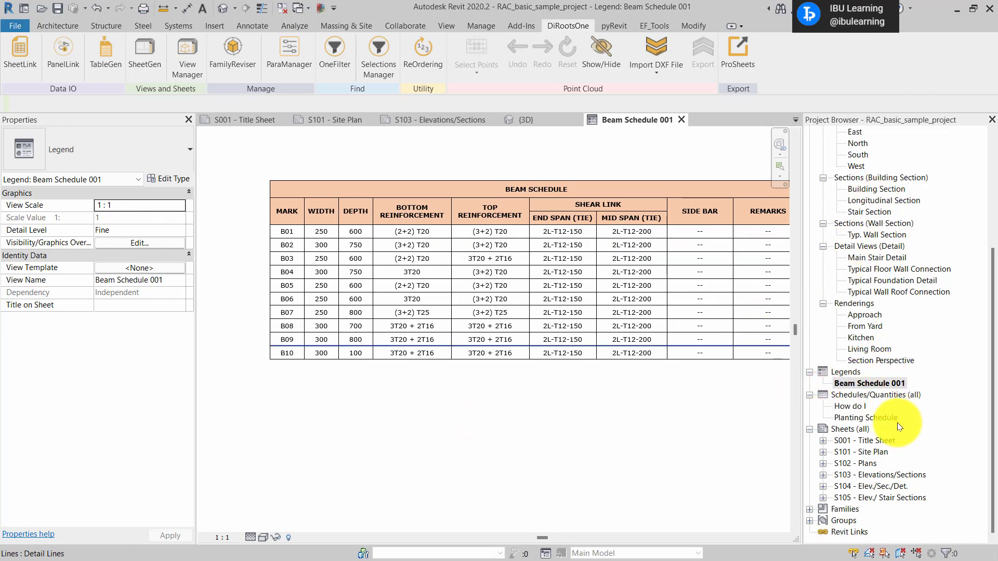
double_click(861, 463)
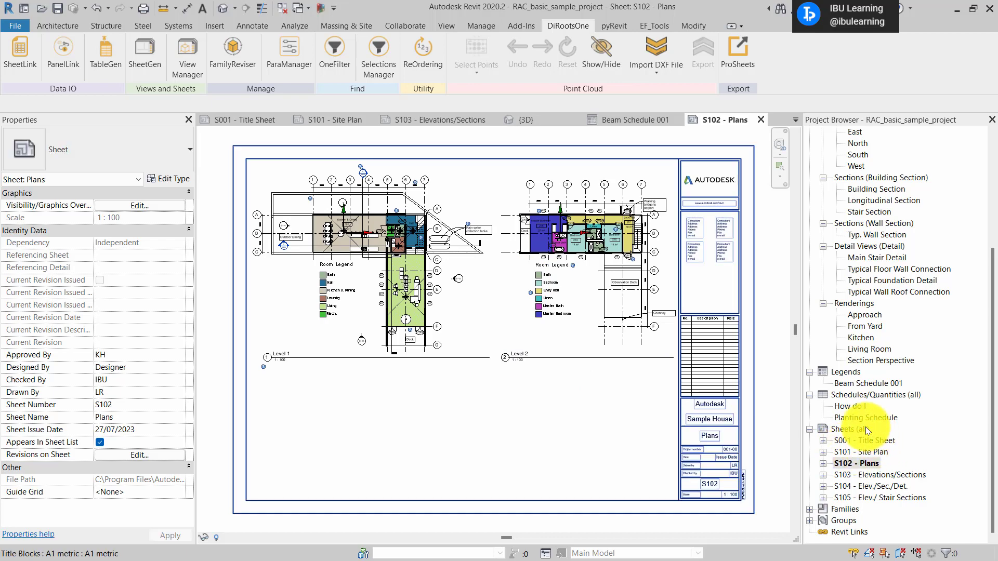
left_click_drag(852, 383, 379, 438)
left_click(377, 432)
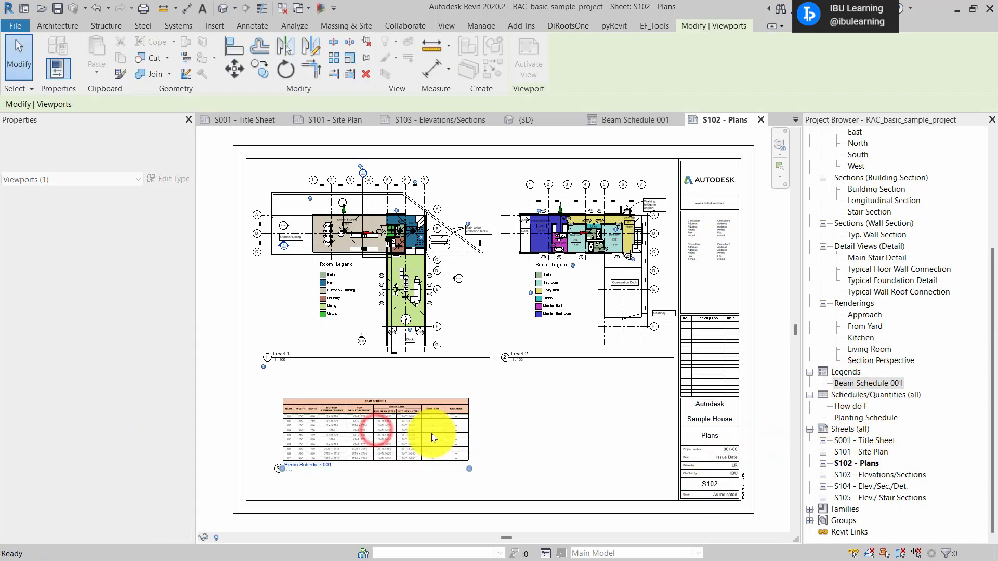
Step: Shorten the beam schedule viewport's title line on the sheet and change its viewport type to No Title
left_click(467, 471)
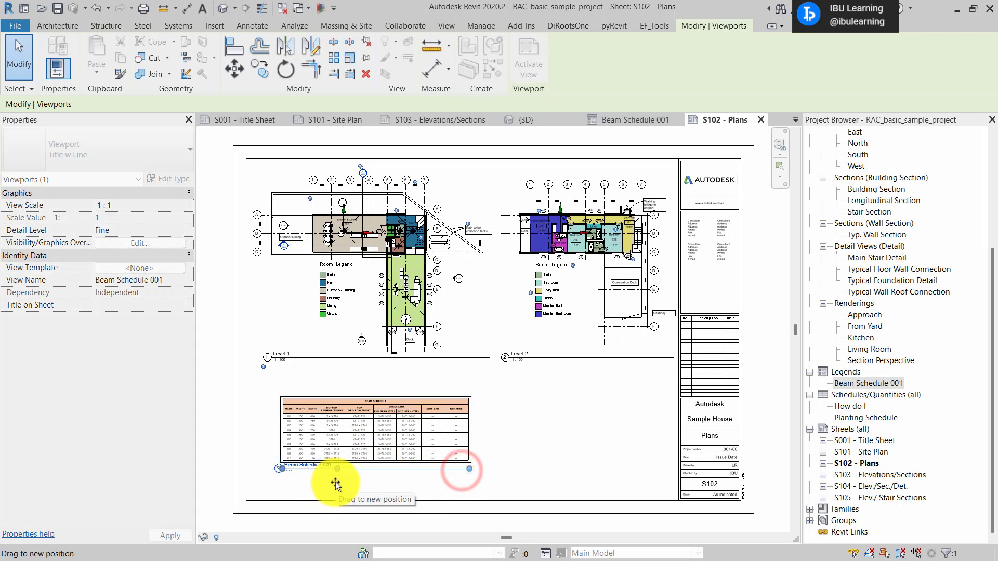
left_click(322, 489)
left_click(375, 428)
left_click(100, 151)
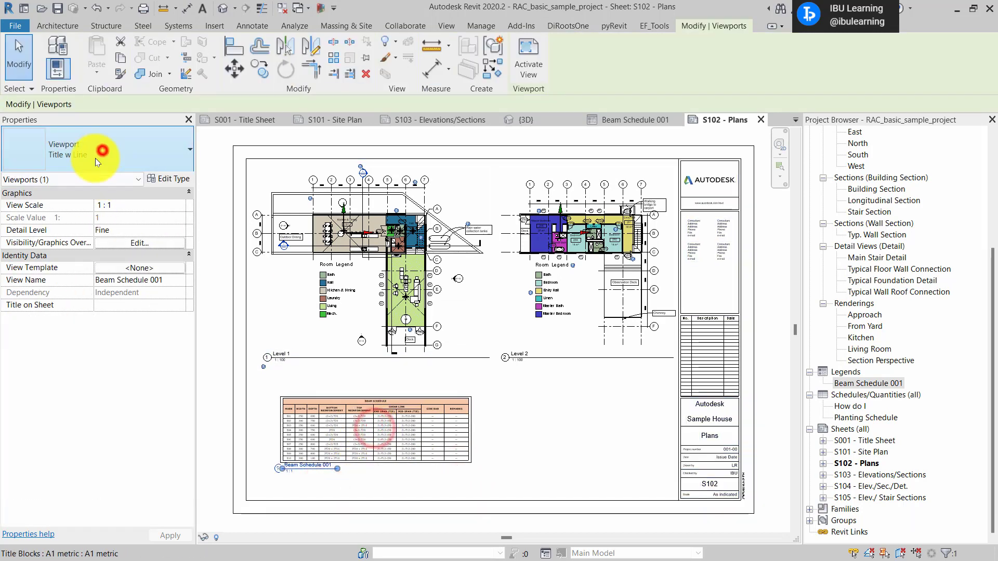
left_click(55, 211)
left_click(369, 487)
scroll(326, 460, "up", 3)
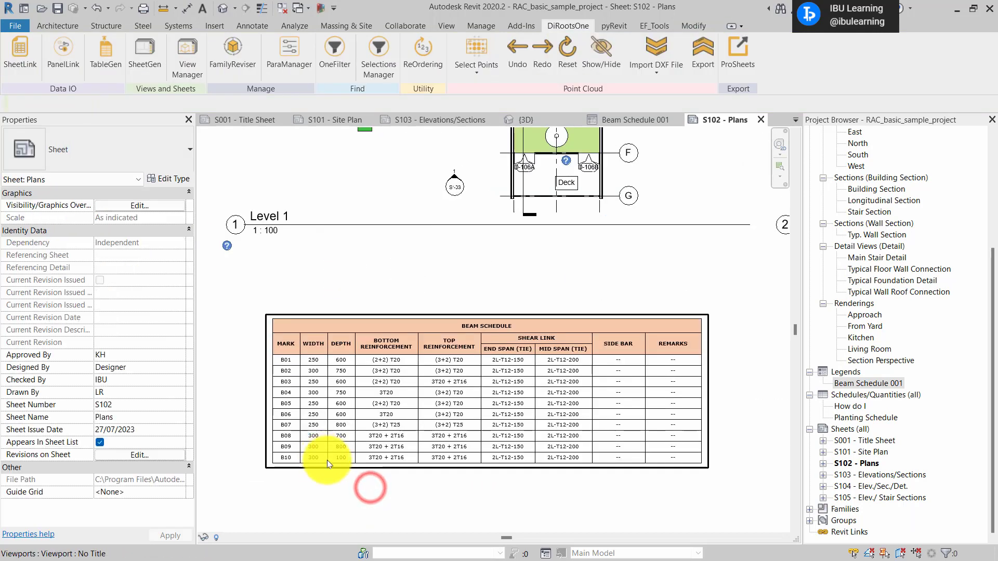
scroll(500, 335, "down", 5)
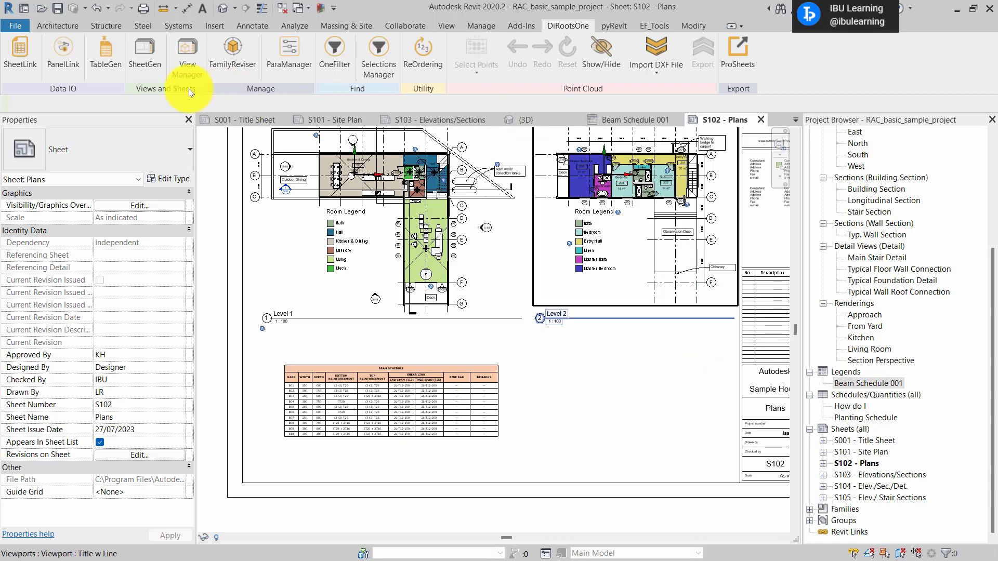
Step: Open TableGen, try to update views with no table selected, and refresh the table list
left_click(107, 53)
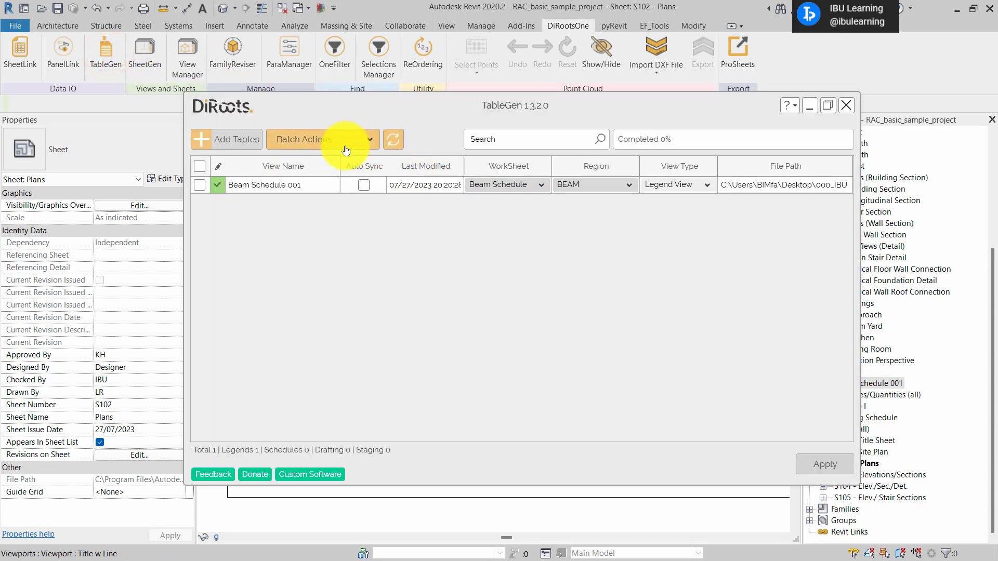
left_click(369, 139)
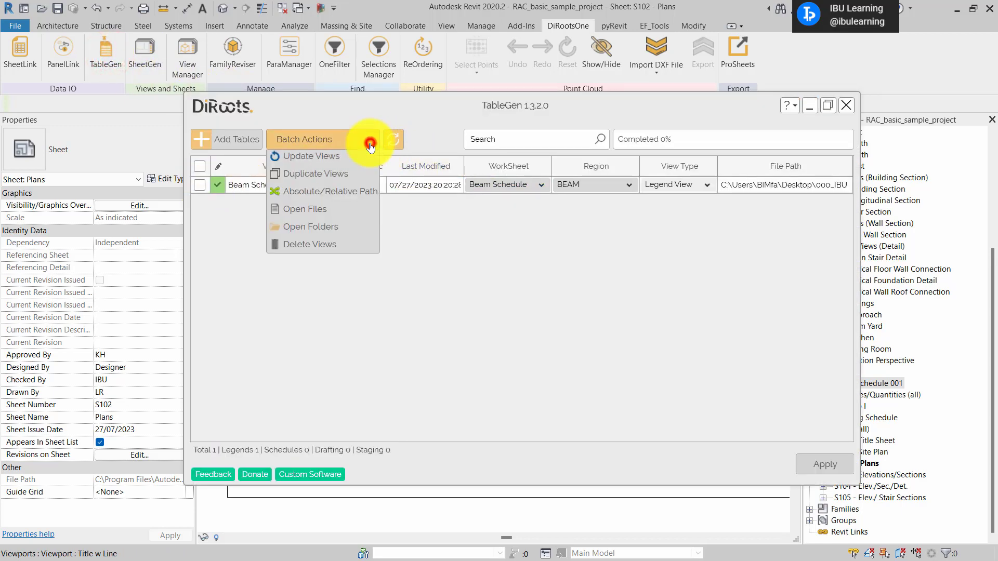
left_click(341, 139)
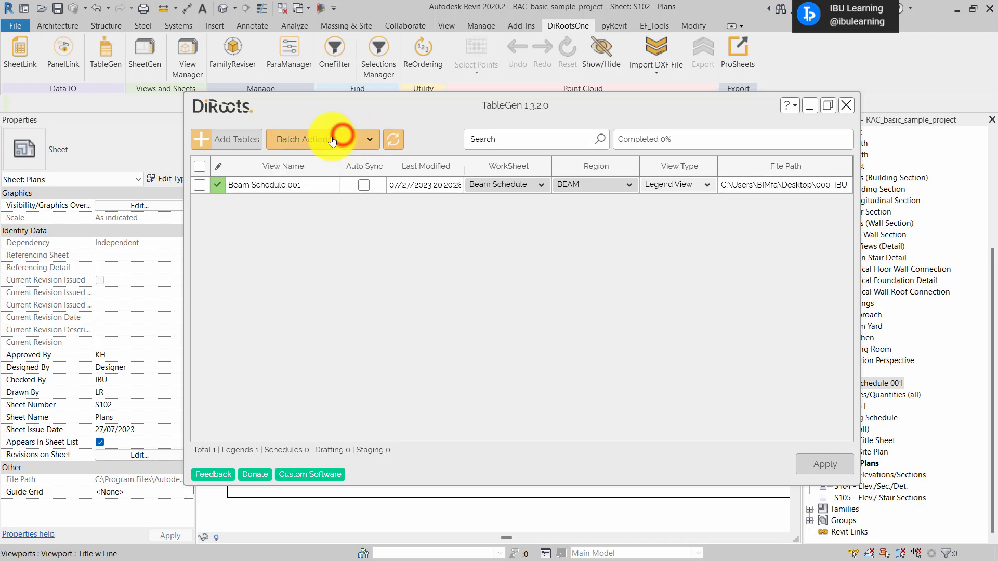
left_click(332, 138)
left_click(312, 161)
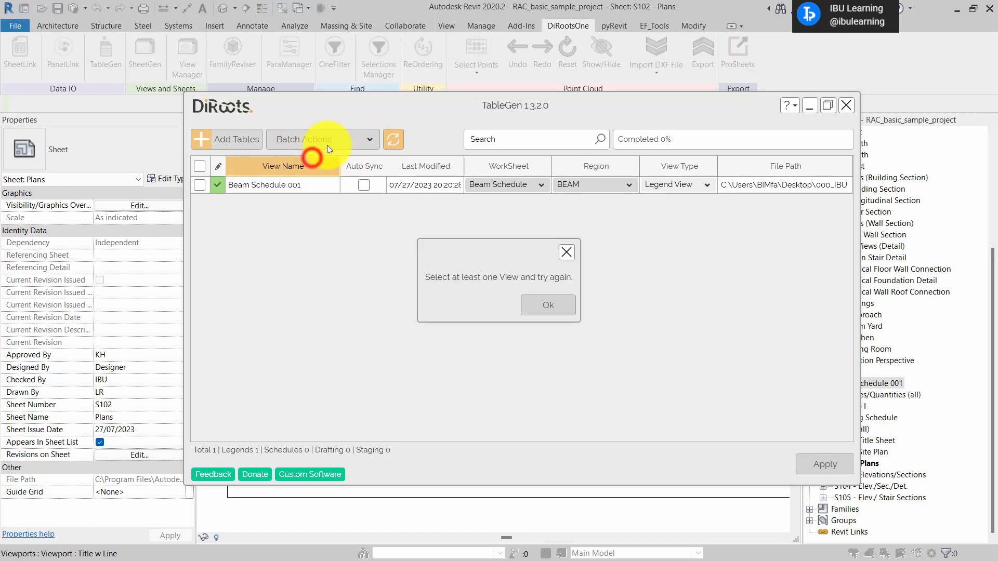
left_click(551, 304)
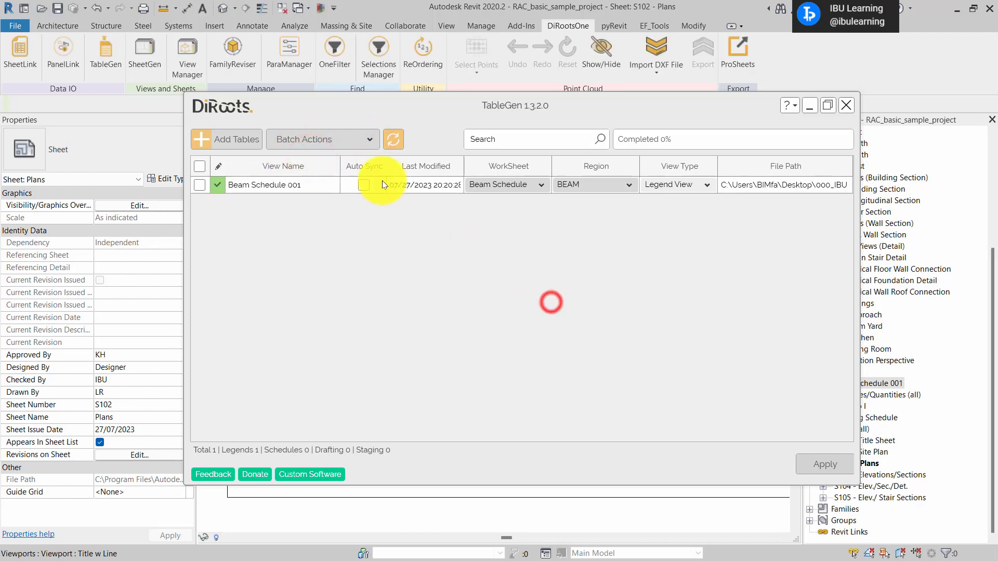
left_click(393, 139)
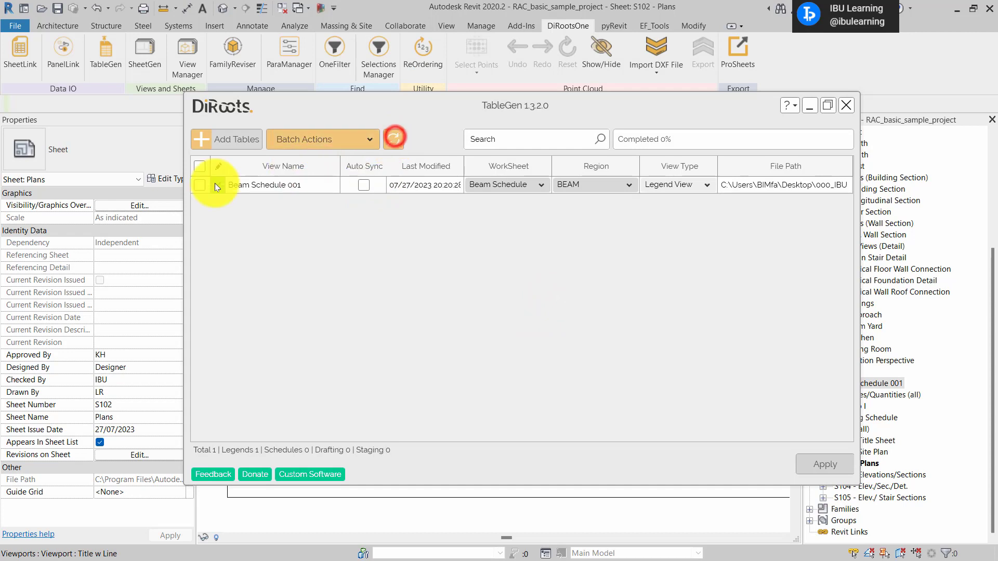
Step: Open the Beam Schedule 001 source file in Excel and copy cells G5:G7 into the SIDE BAR column starting at H7
right_click(840, 185)
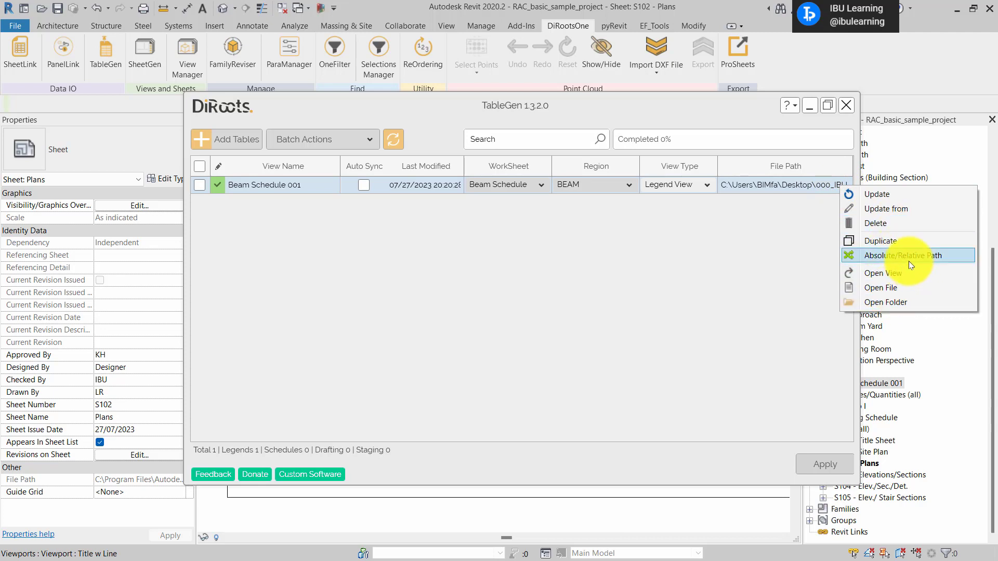
left_click(884, 289)
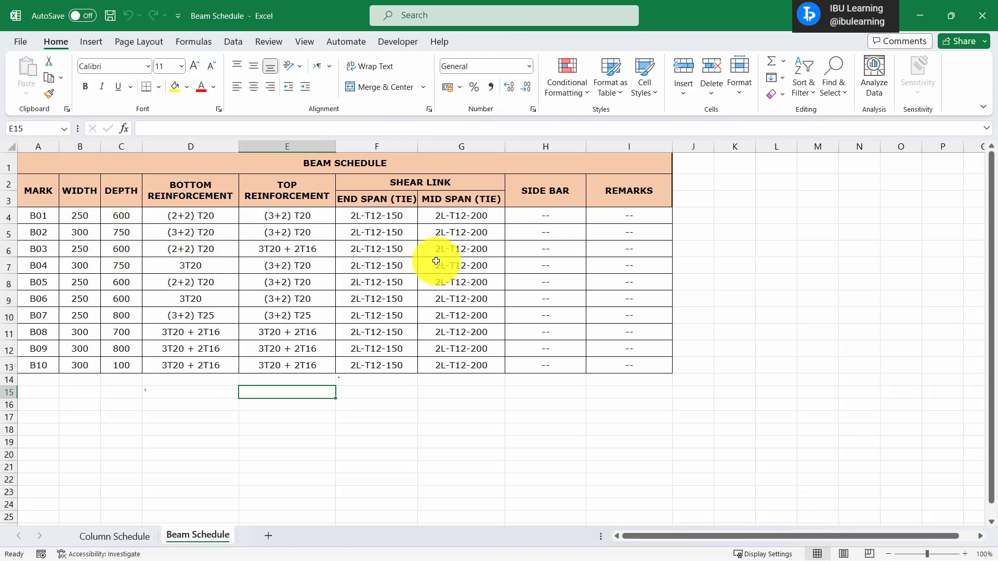
left_click_drag(470, 236, 472, 259)
key("ctrl+c")
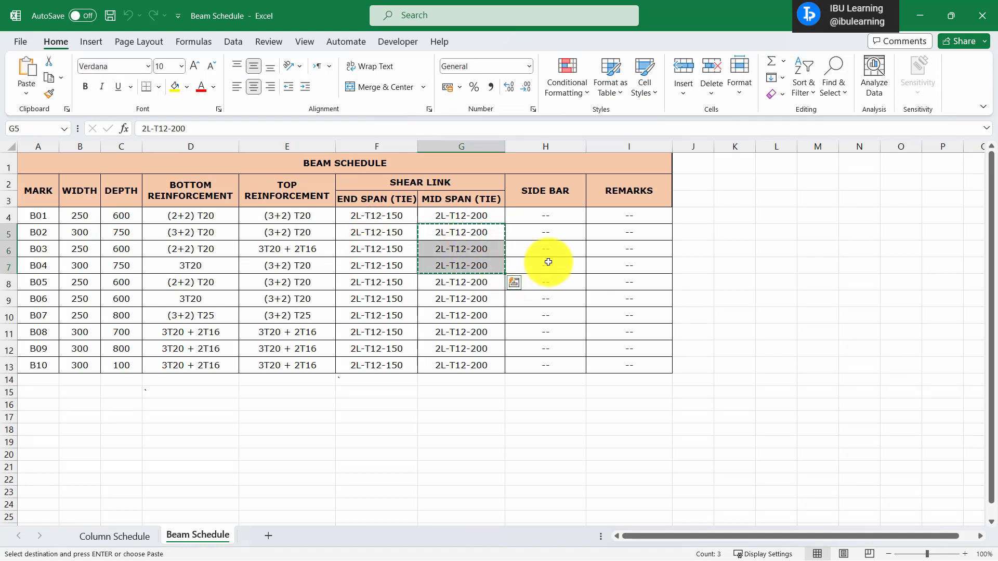
left_click(546, 264)
key("ctrl+v")
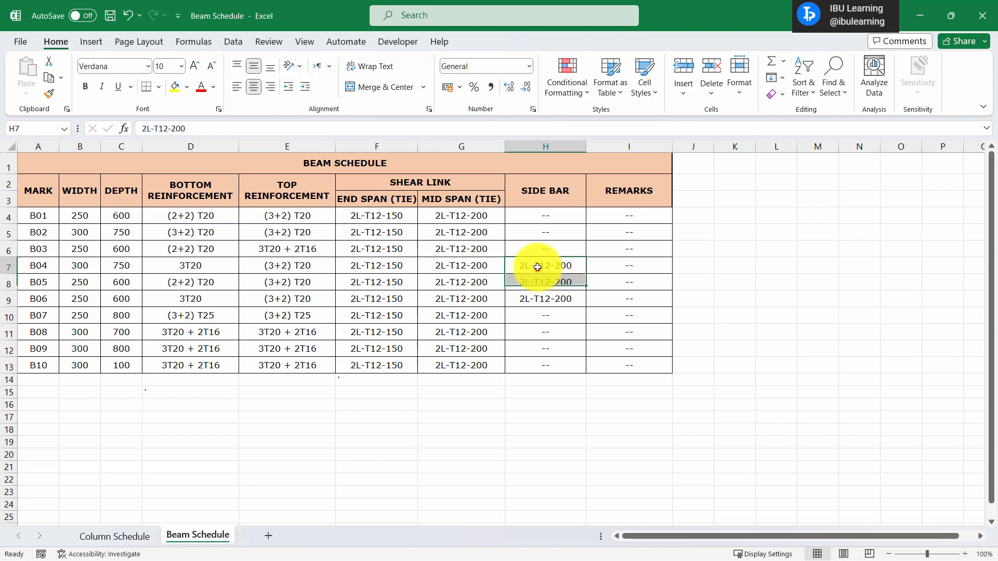
Step: Set the SIDE BAR entries of beams B04 to B06 to T12-200 and save the workbook
double_click(537, 267)
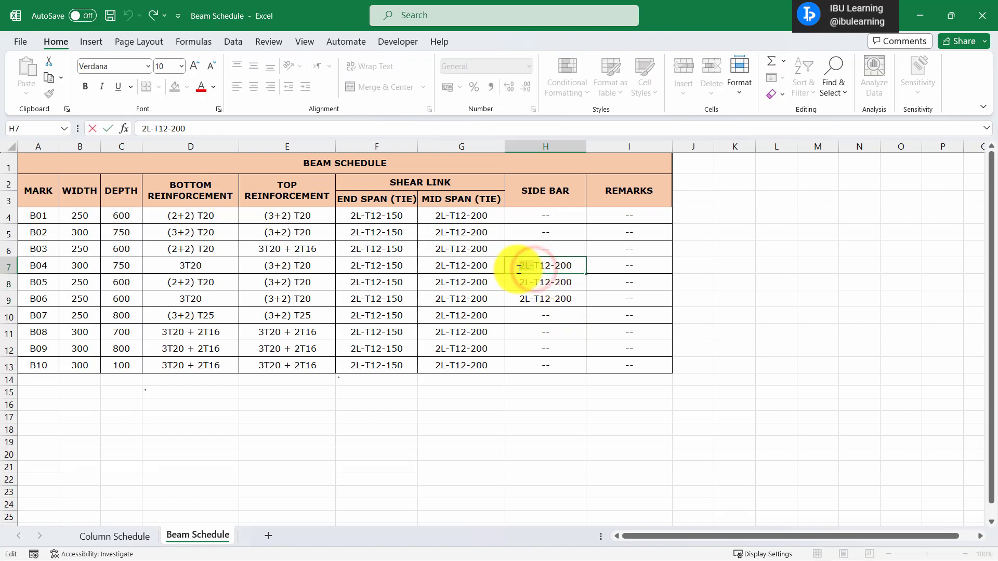
left_click_drag(519, 269, 528, 273)
key("BackSpace")
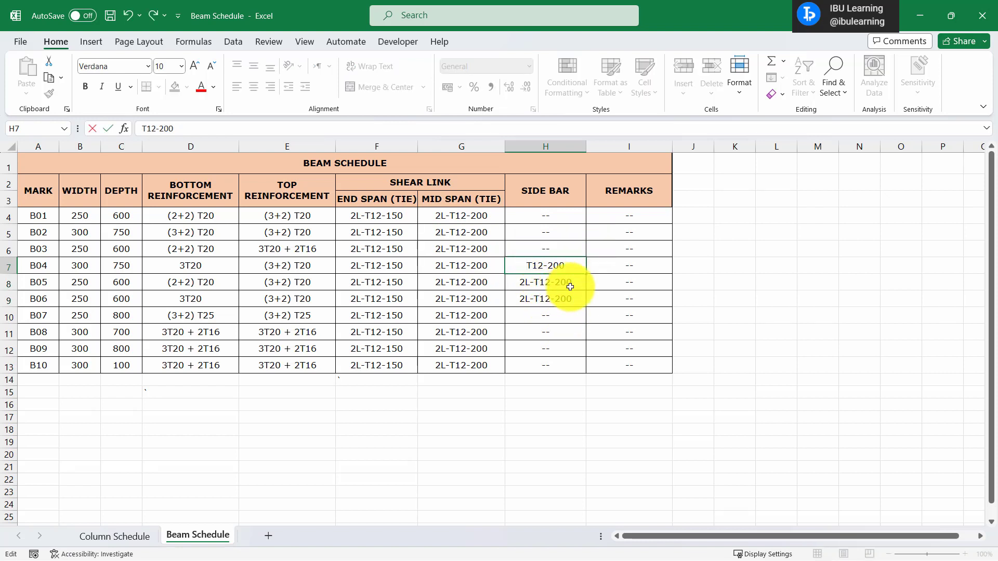
left_click(573, 261)
left_click(578, 292)
left_click_drag(573, 265, 572, 300)
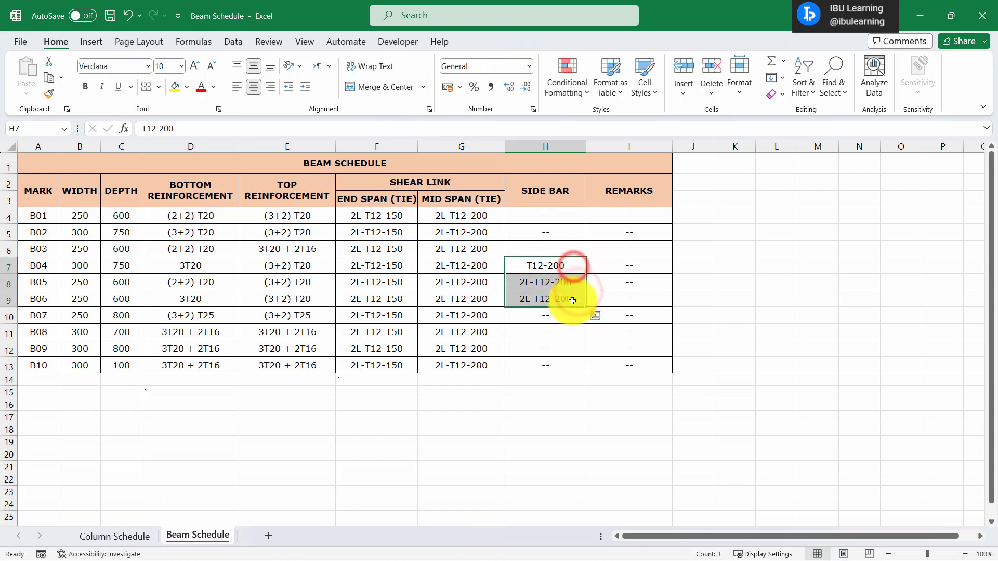
key("ctrl+d")
left_click(544, 336)
key("ctrl+s")
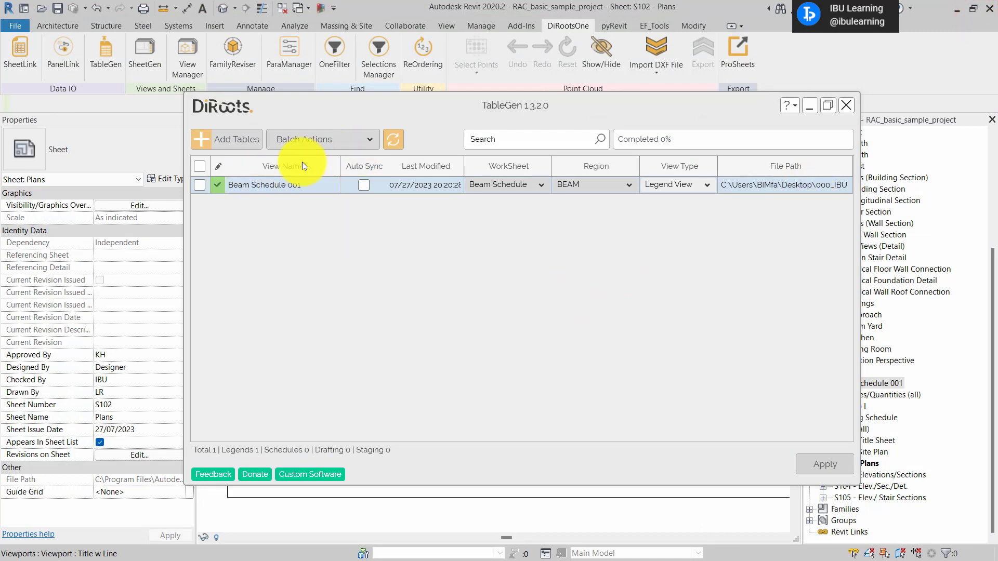
Step: Switch back to TableGen in Revit, turn on Auto Sync for Beam Schedule 001, and try to update the views
left_click(364, 185)
left_click(335, 138)
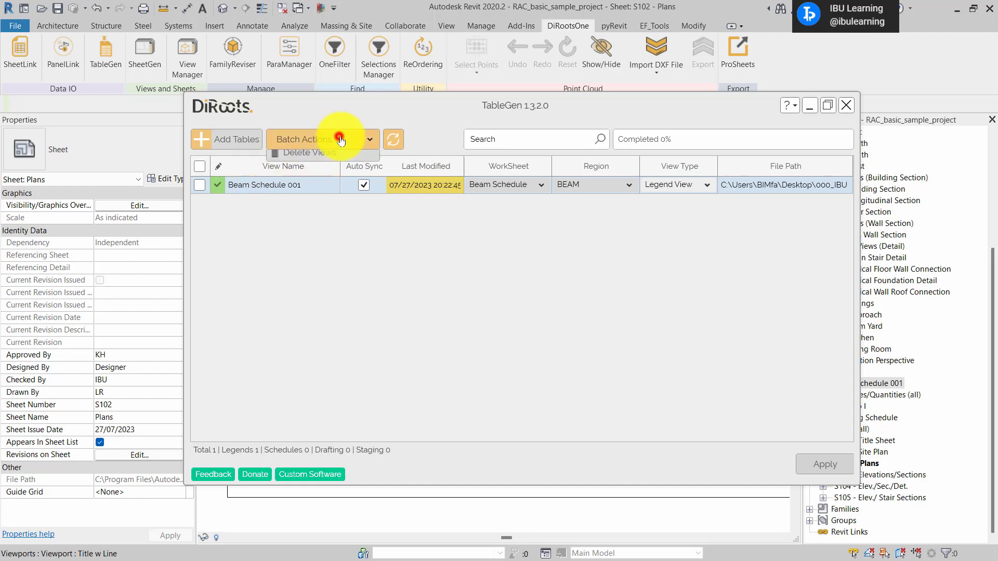
left_click(316, 160)
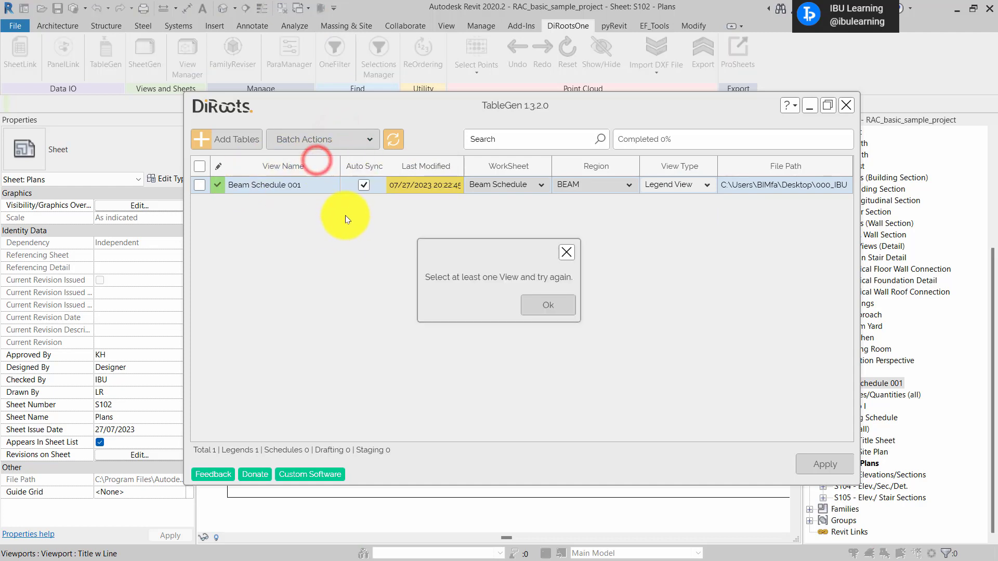
left_click(549, 306)
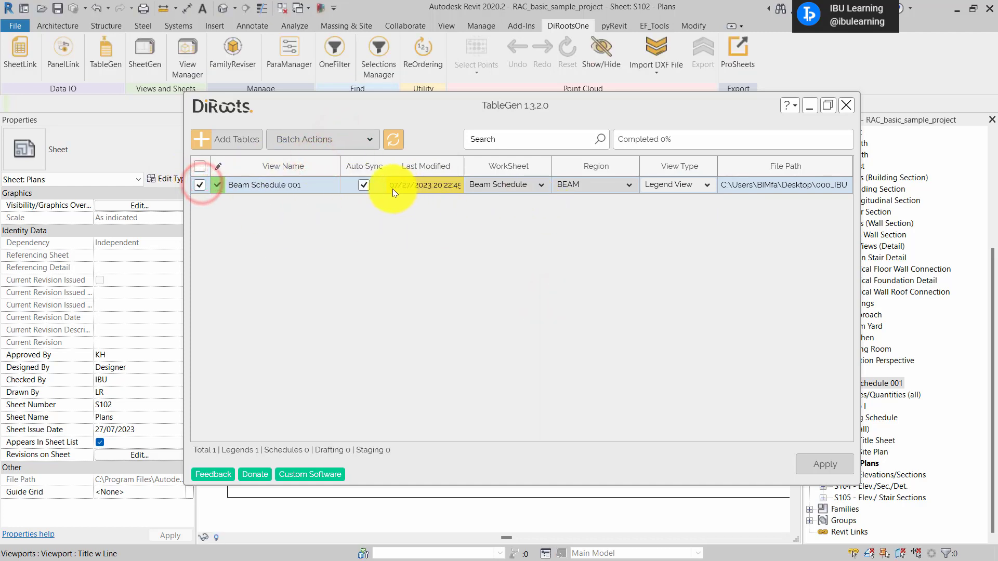
Step: Update the selected Beam Schedule 001 view from its Excel file and apply the change to the model
left_click(397, 140)
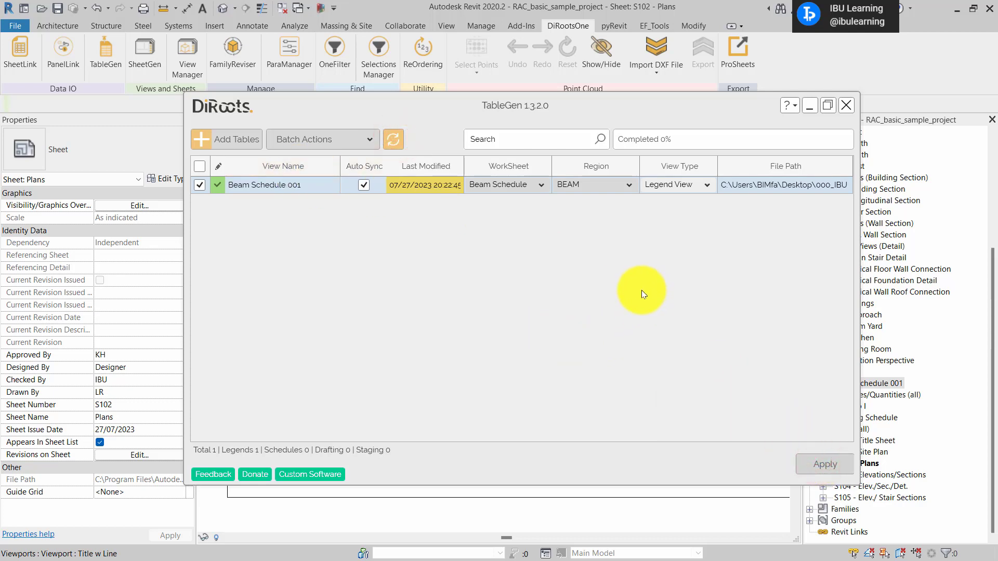
left_click(352, 139)
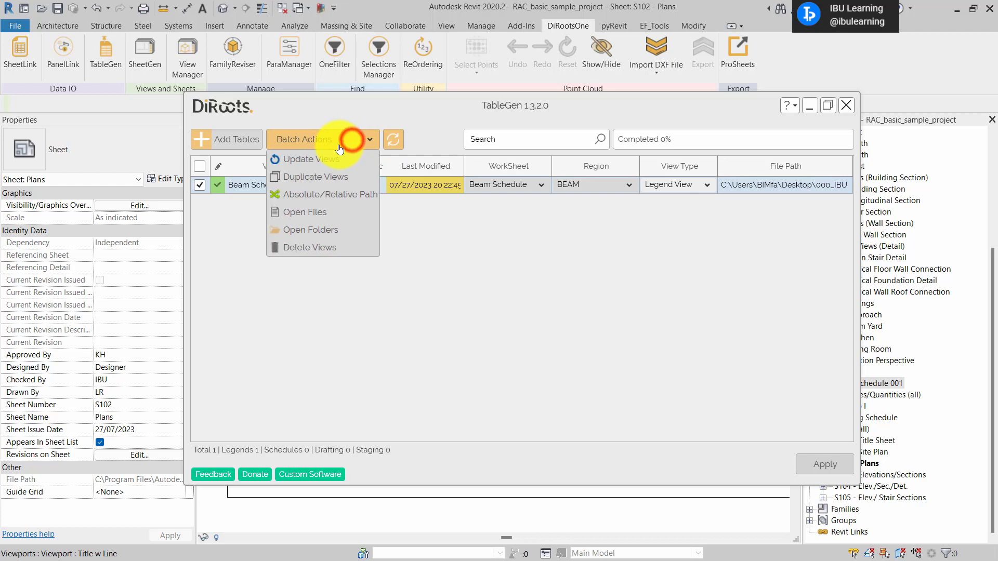
left_click(298, 160)
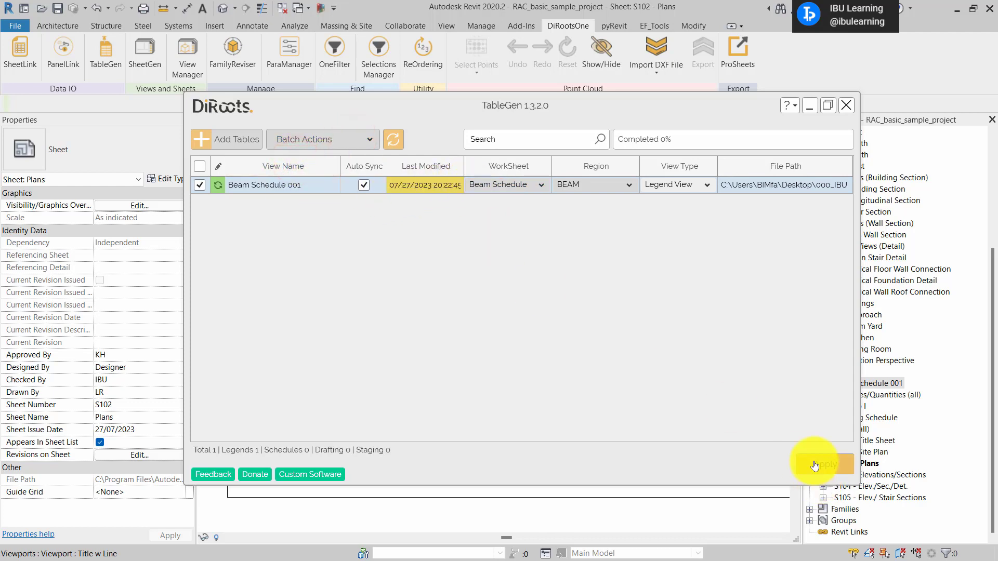
left_click(814, 465)
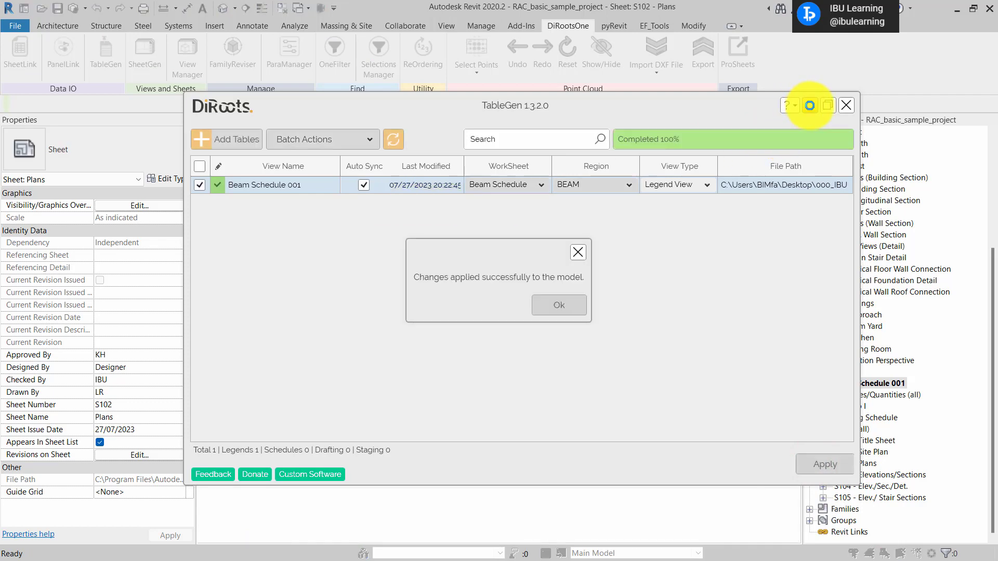
left_click(555, 304)
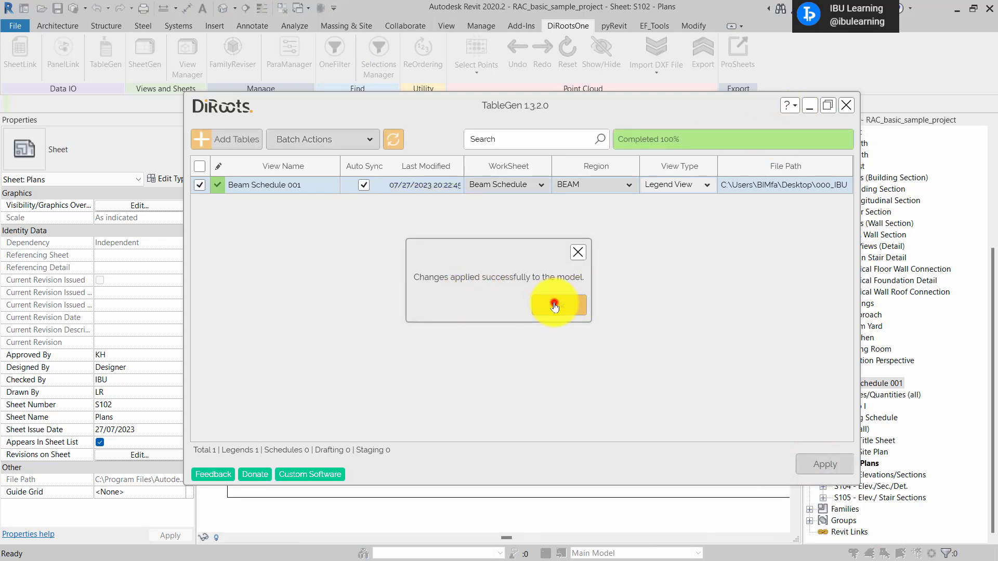
Step: Minimize TableGen and examine the SIDE BAR column of the updated beam schedule on sheet S102
left_click(810, 105)
left_click(575, 400)
scroll(445, 442, "up", 4)
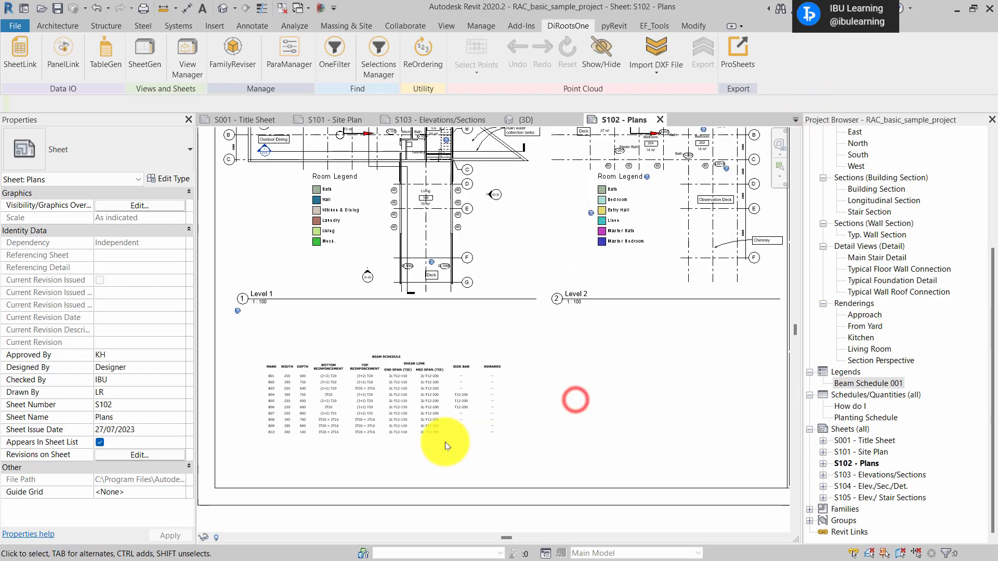
middle_click_drag(516, 448, 634, 432)
scroll(641, 404, "down", 2)
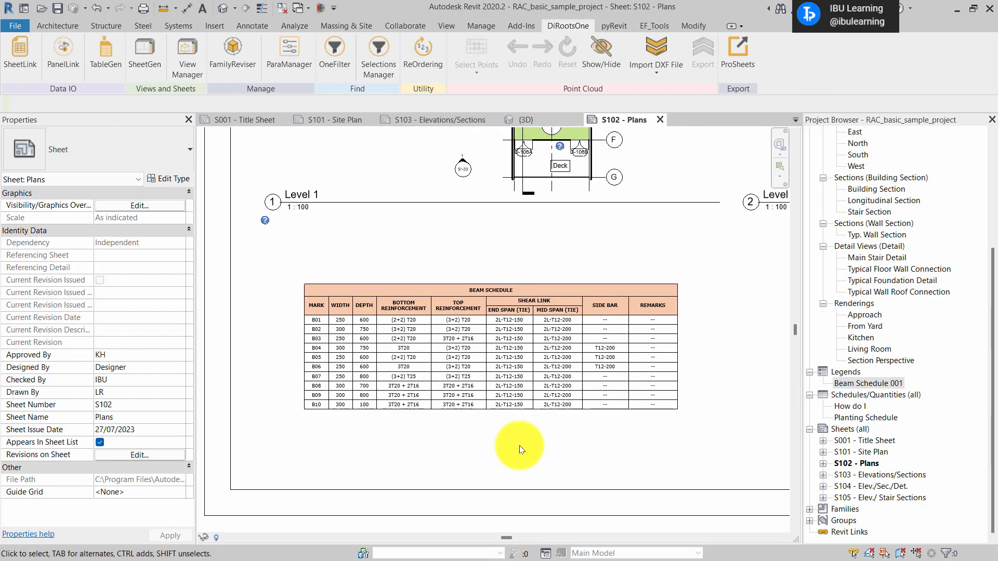
middle_click_drag(525, 441, 516, 437)
scroll(544, 376, "up", 3)
scroll(668, 363, "down", 2)
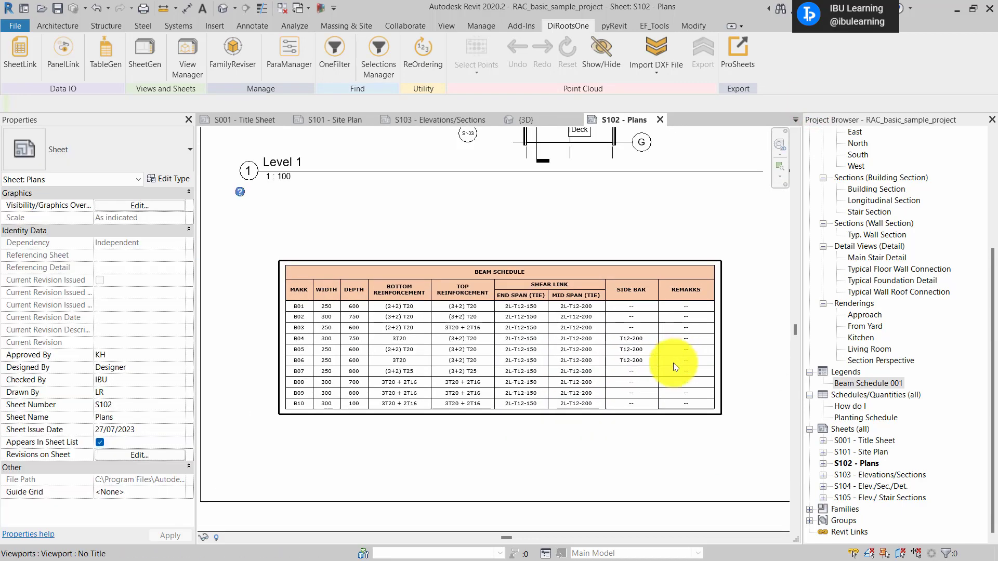
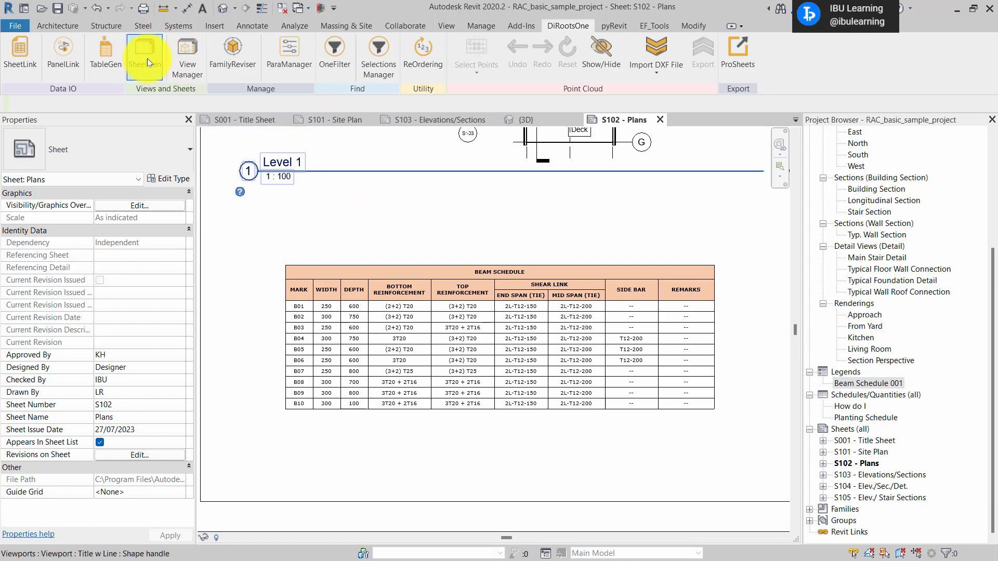
Step: Open SheetGen and start creating new sheets, arranging its windows so the template sheet list is fully visible
middle_click_drag(388, 223, 353, 220)
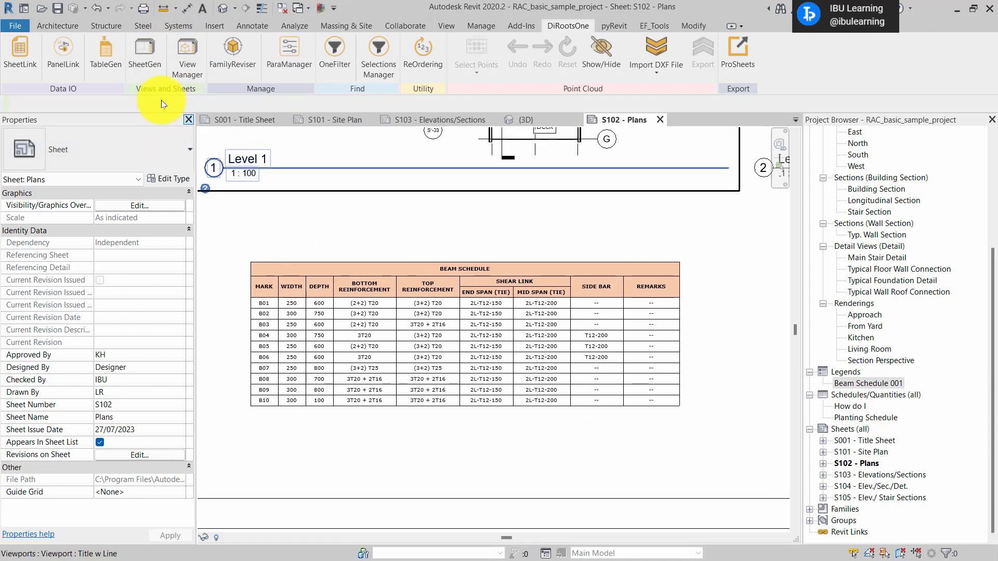
left_click(143, 51)
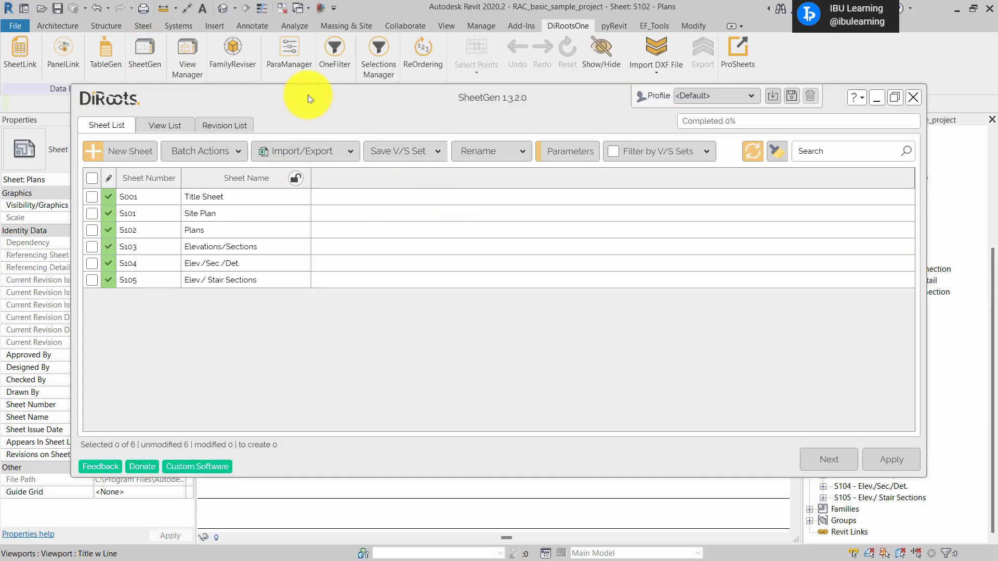
left_click_drag(308, 94, 311, 94)
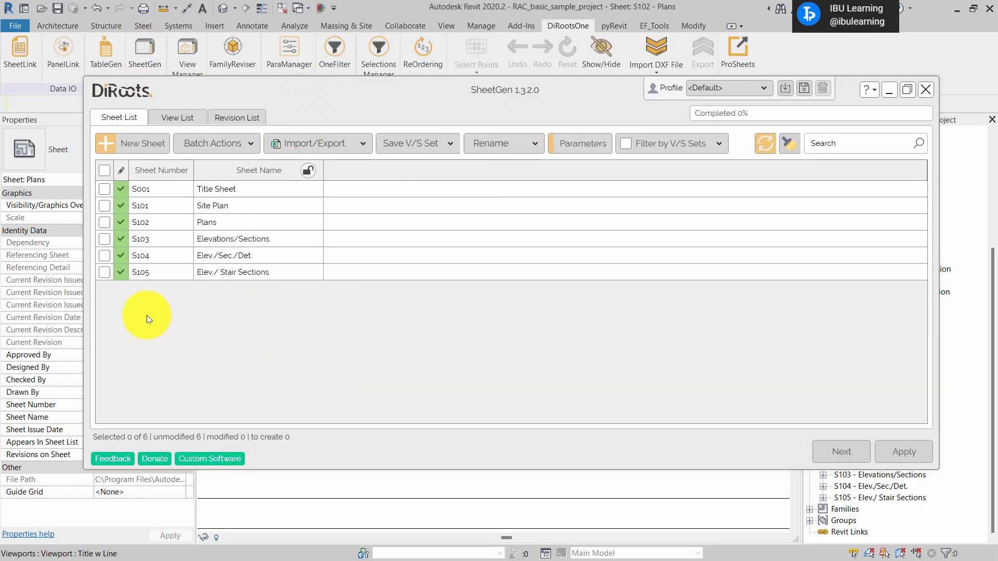
left_click(127, 144)
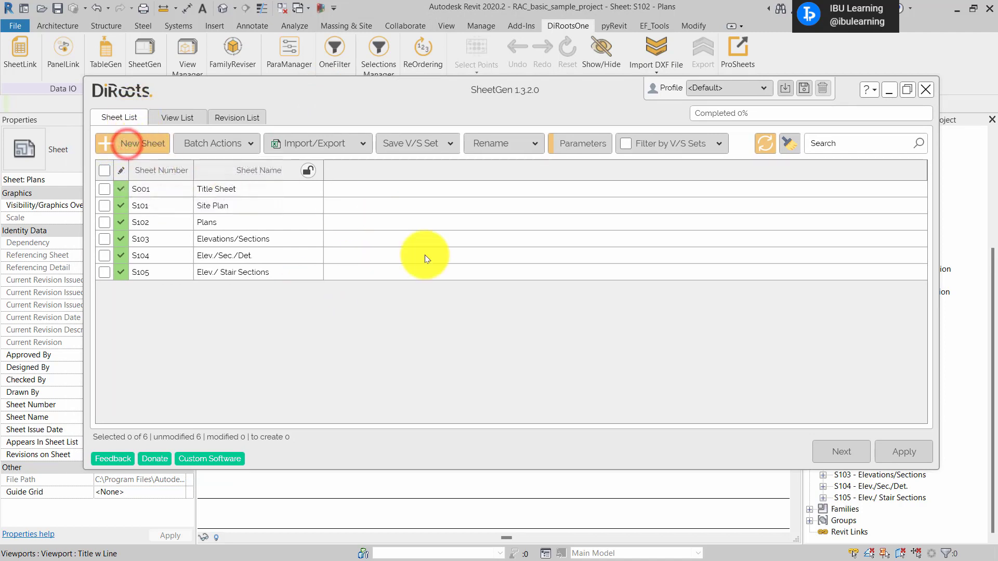
left_click_drag(471, 111, 482, 90)
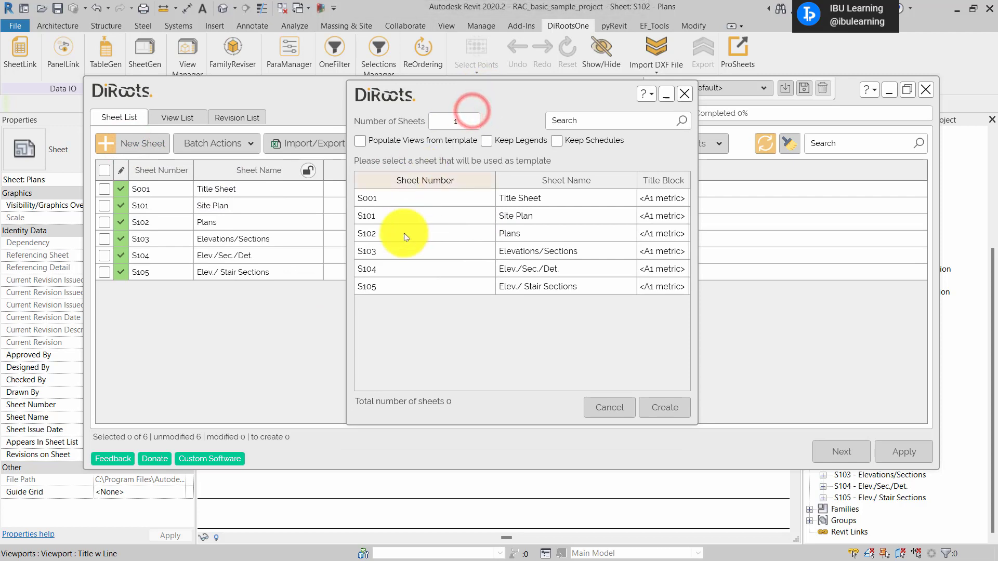
left_click_drag(697, 425, 681, 466)
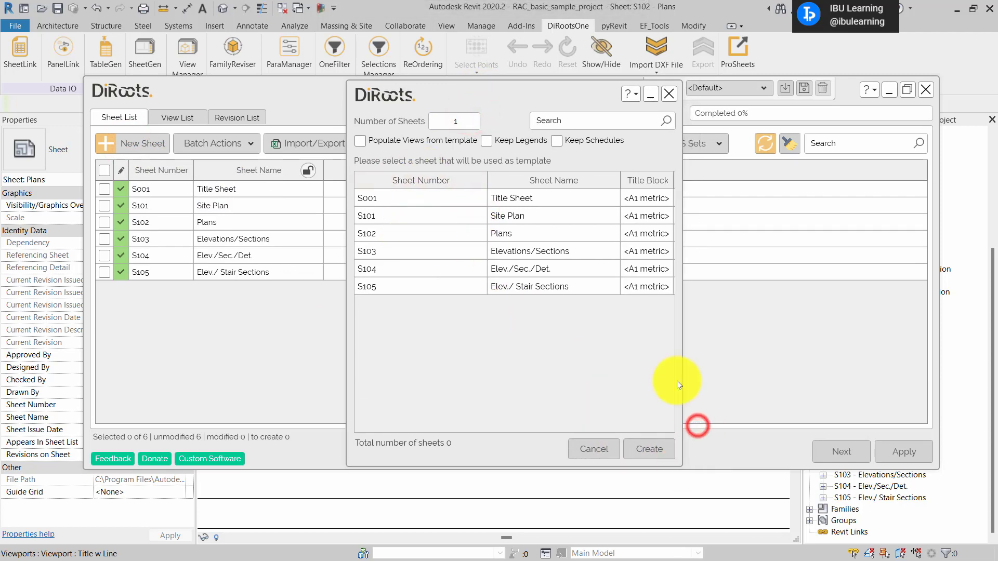
Step: Set the number of new sheets to 100 and choose sheet S102 Plans as their template
left_click(469, 120)
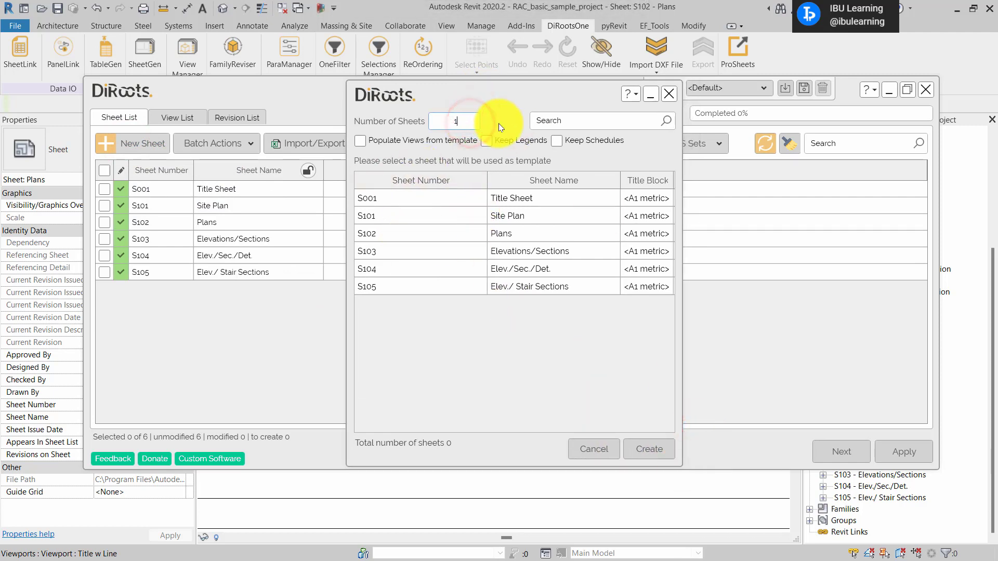
type("000")
key("BackSpace")
key("BackSpace")
key("BackSpace")
type("00")
left_click(399, 220)
left_click(405, 236)
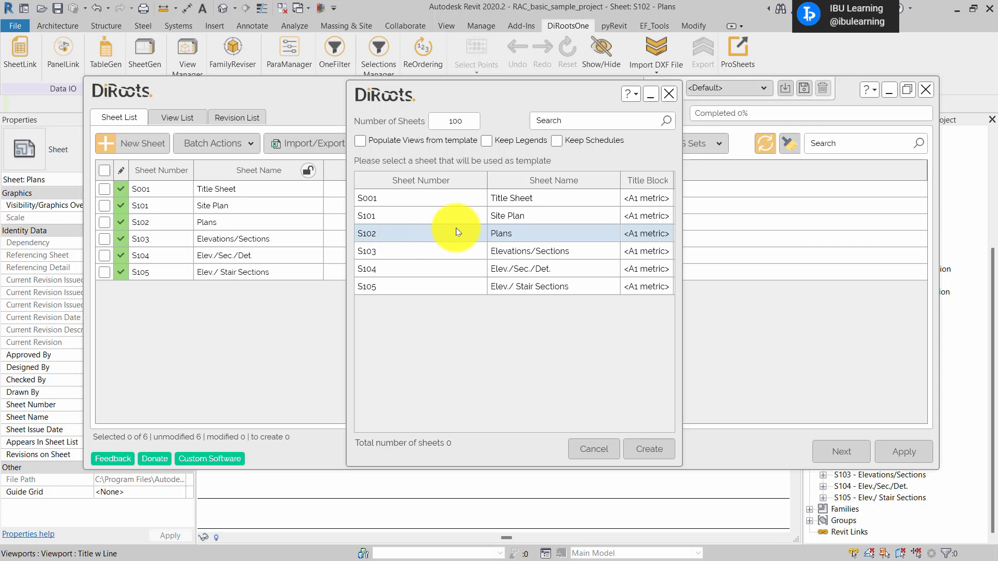
Step: Try the Populate Views from template, Keep Legends and Keep Schedules options for the new sheets
left_click(402, 139)
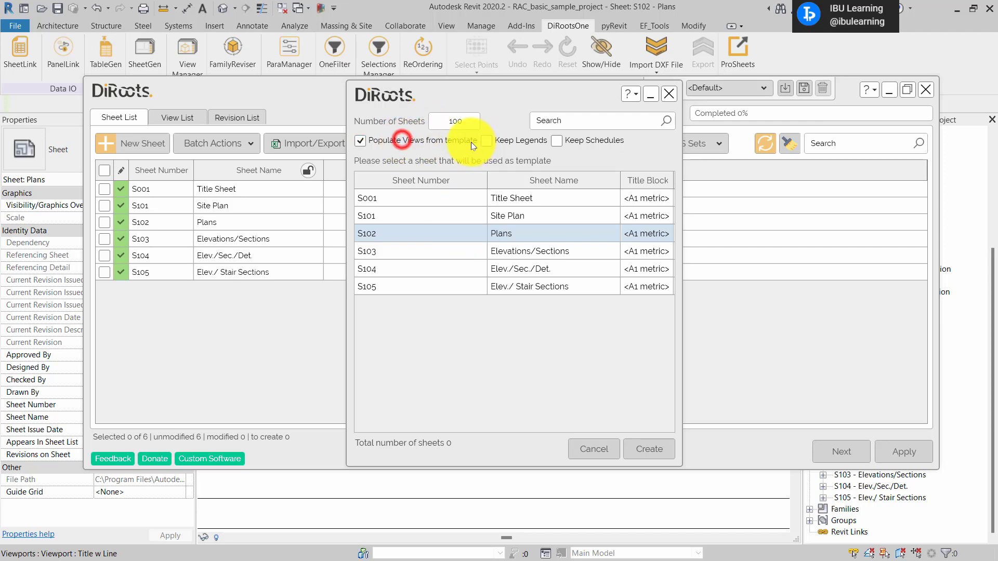
left_click(517, 141)
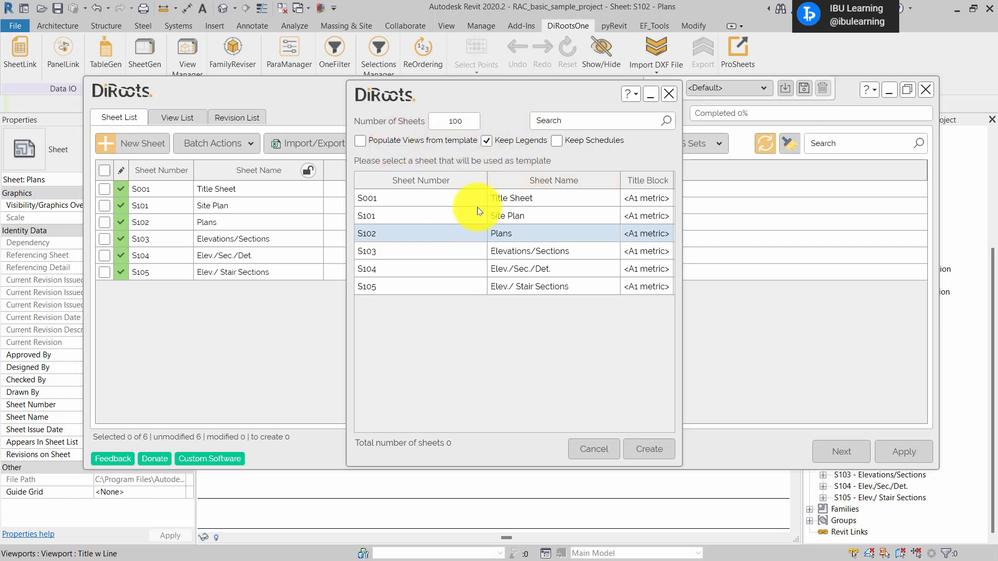
left_click(556, 140)
left_click(486, 140)
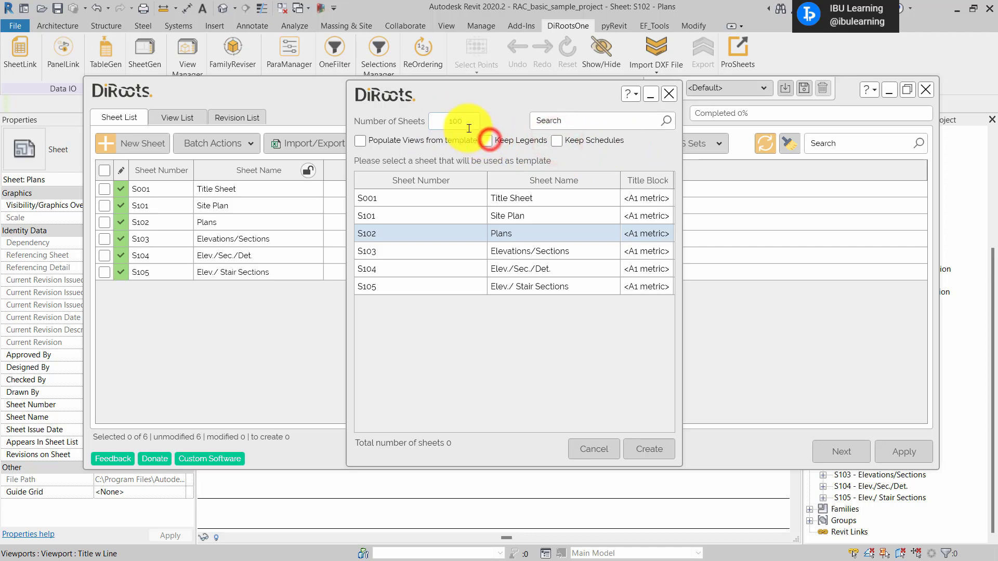
Step: Set the number of sheets to 10, keep the legends, and create the sheets from the chosen template
left_click_drag(470, 121, 360, 117)
type("10")
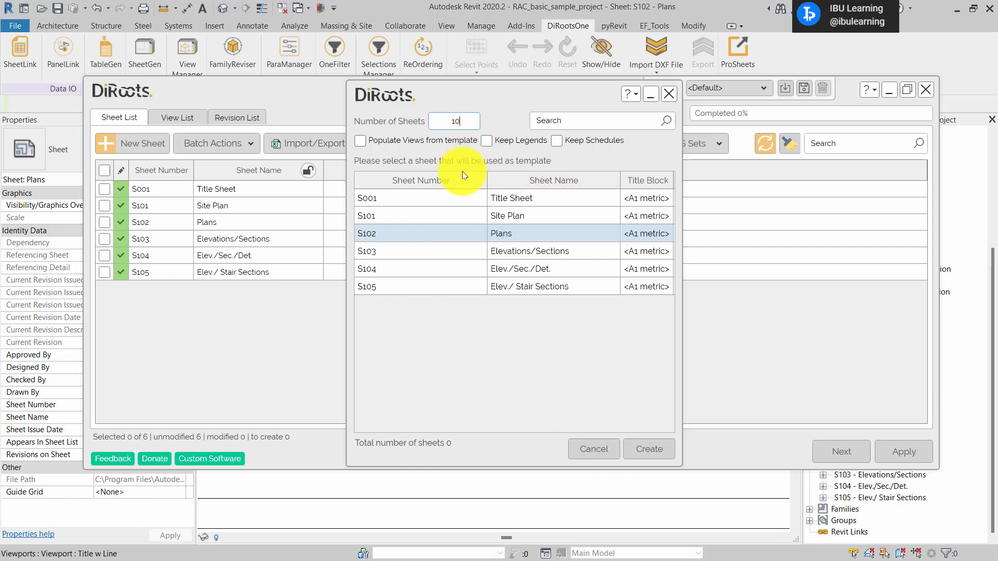
left_click(486, 141)
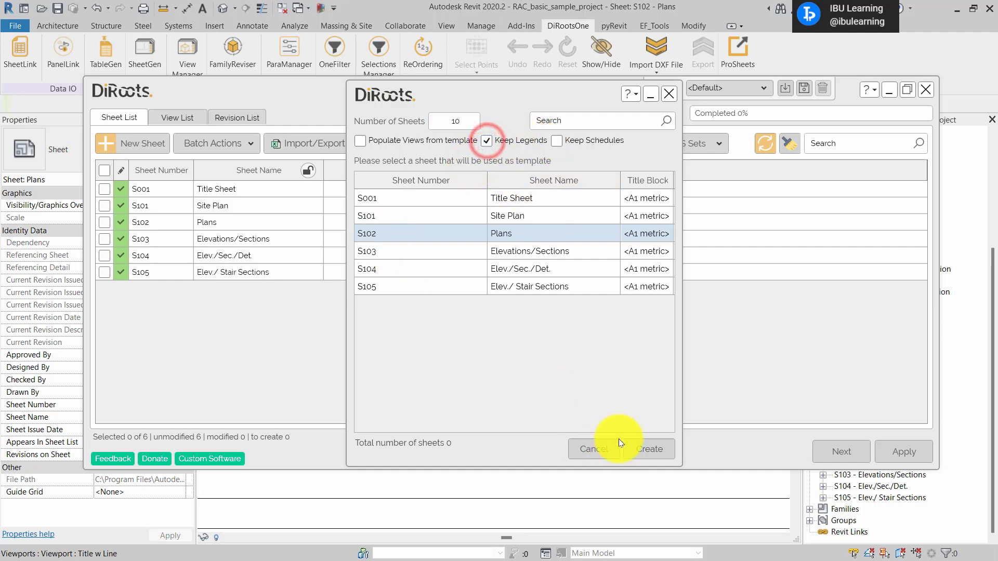
left_click(650, 451)
Step: Select new sheets XX-0001 to XX-0010, and open the name and number of XX-0001 for editing
left_click(172, 290)
scroll(189, 353, "down", 1)
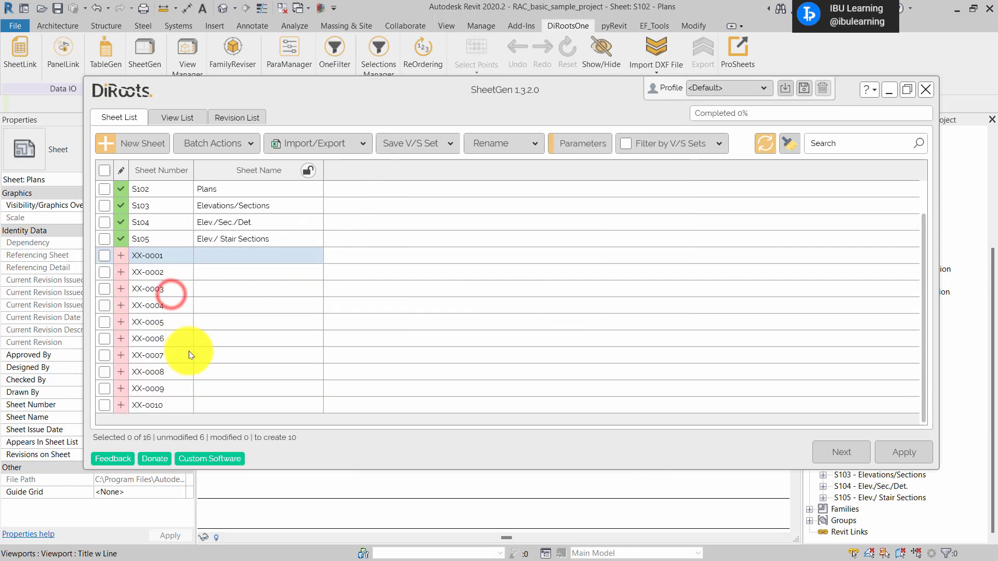
left_click(159, 405, "shift")
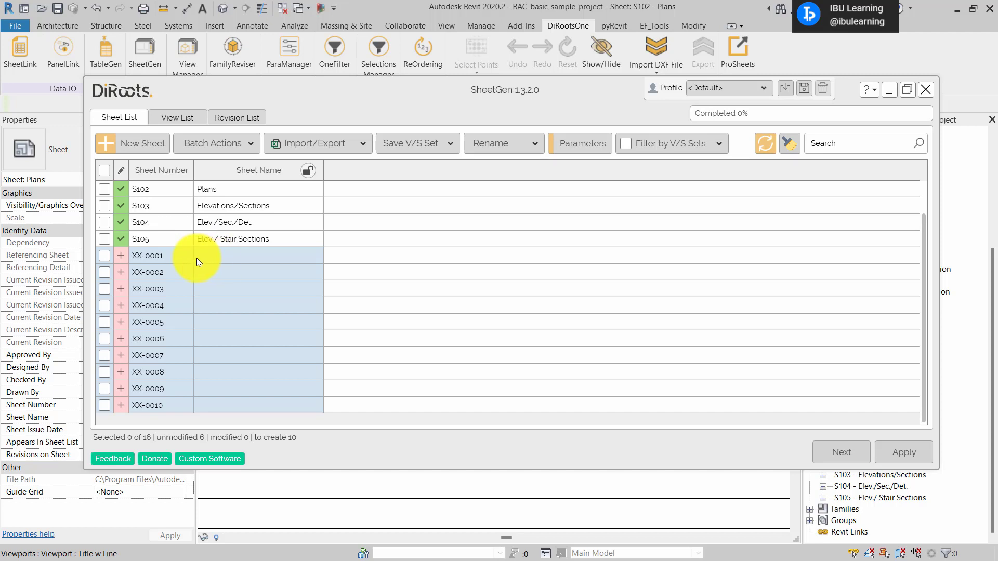
double_click(220, 255)
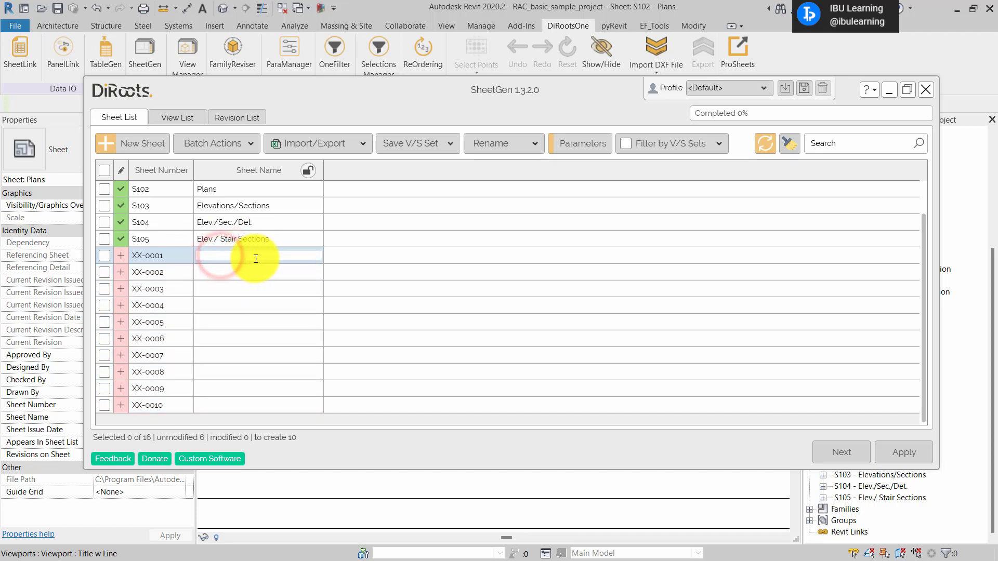
double_click(165, 253)
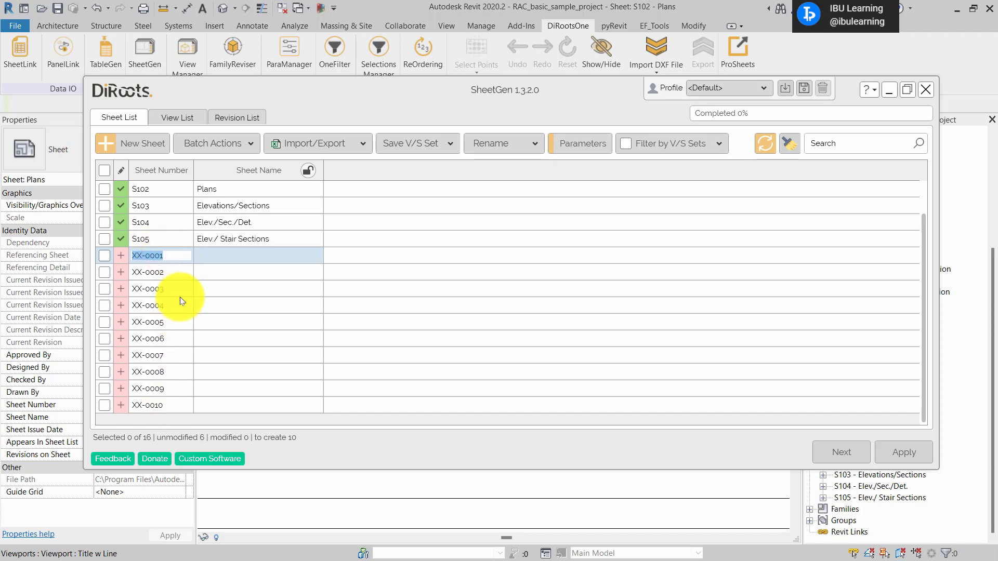
Step: Apply the creation of the ten sheets XX-0001 to XX-0010 and close SheetGen
left_click(892, 456)
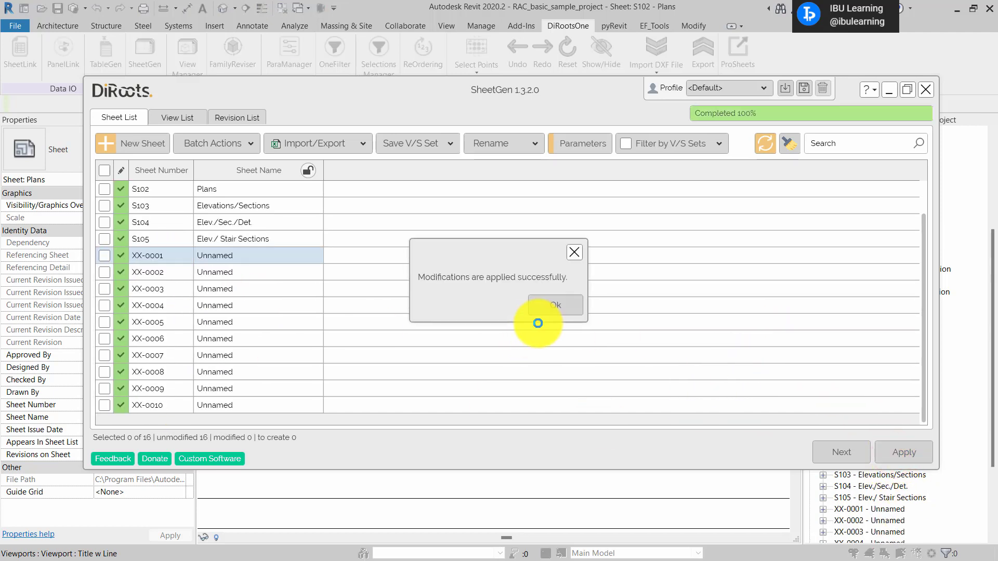
left_click(554, 305)
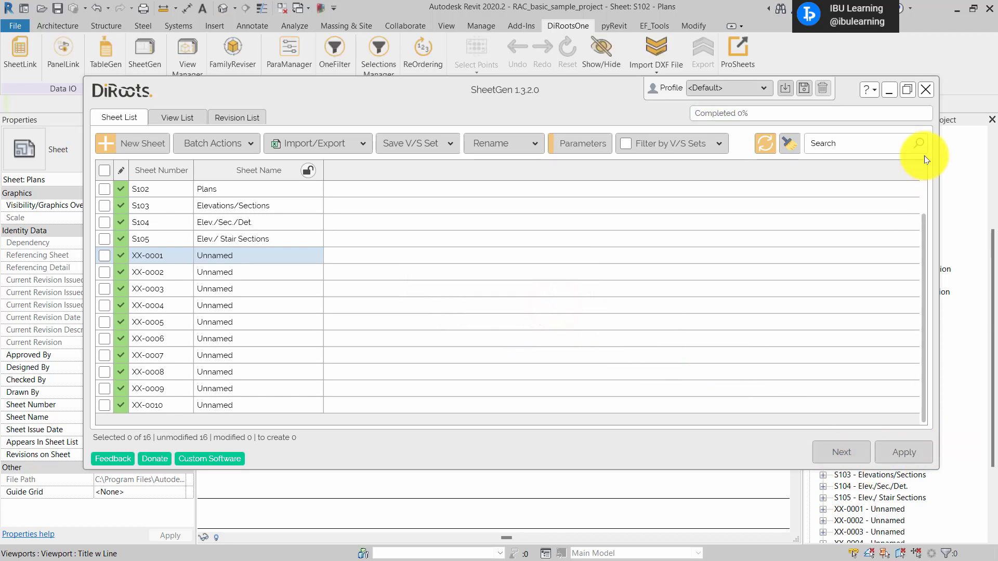
left_click(926, 90)
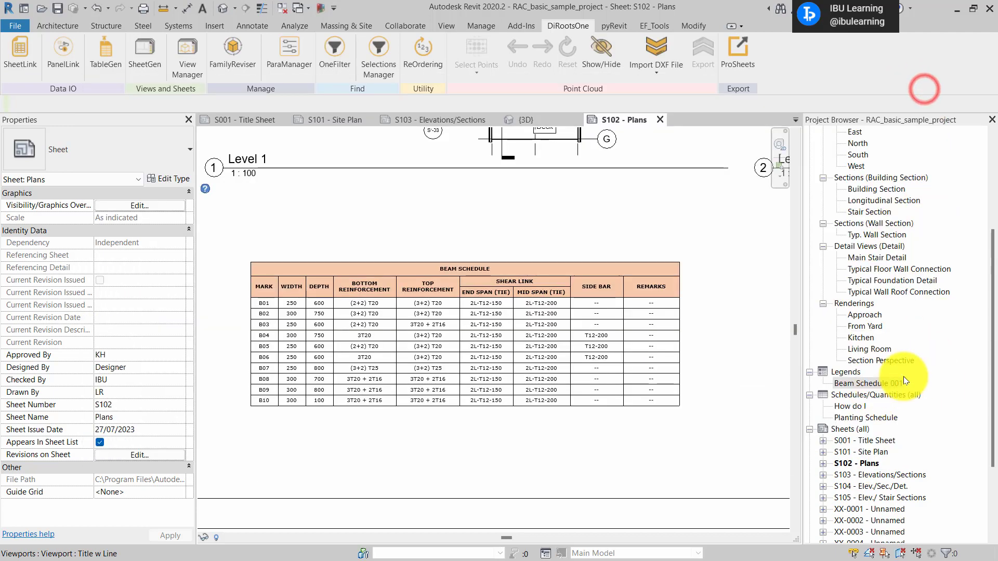
Step: Open the new sheet XX-0001 and examine the beam schedule viewport placed on it
left_click(903, 383)
scroll(987, 369, "down", 3)
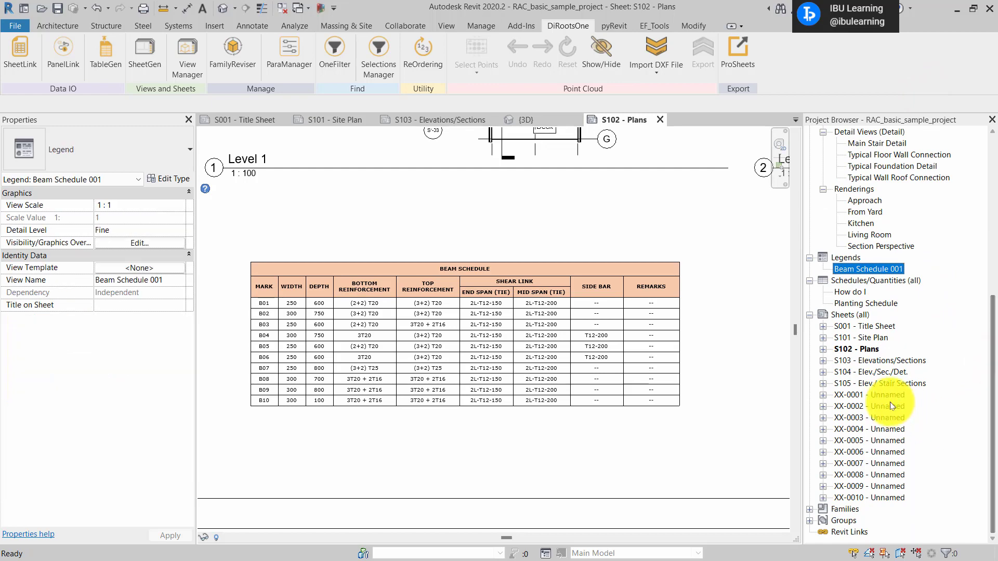
left_click(878, 395)
left_click(871, 499, "shift")
left_click(859, 397)
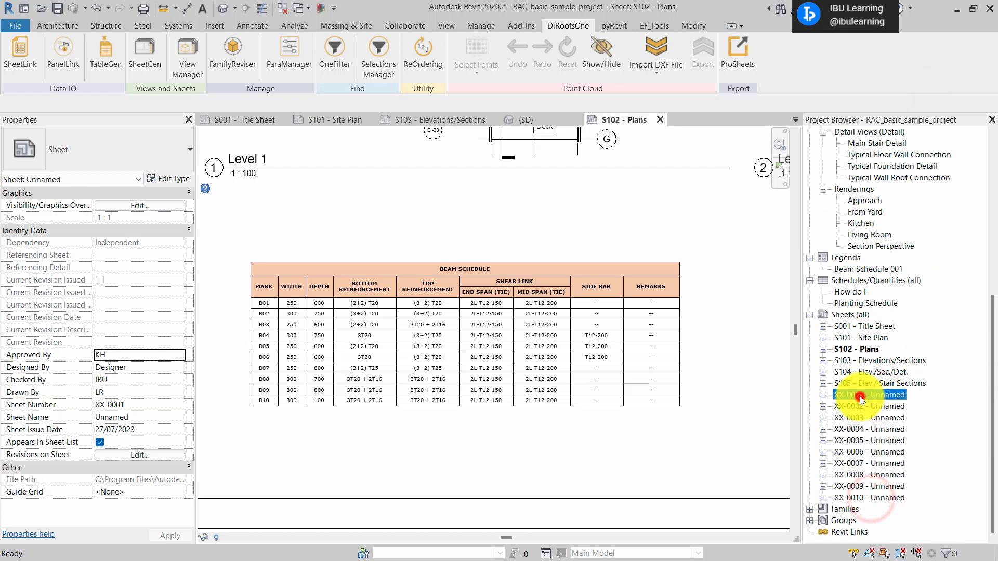
double_click(859, 397)
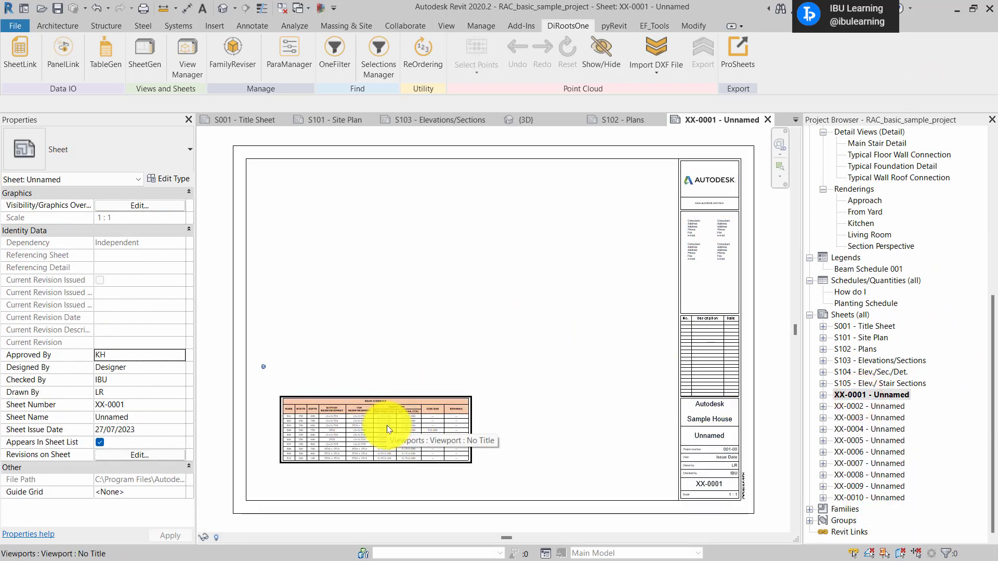
left_click(387, 428)
scroll(323, 463, "up", 5)
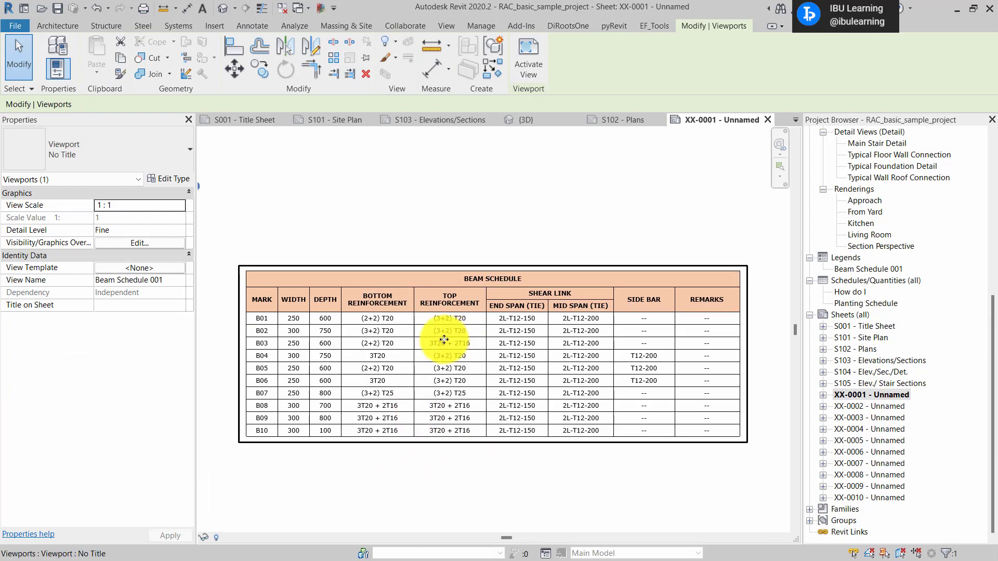
Step: Open sheet XX-0006 and examine its beam schedule viewport and title block
double_click(852, 451)
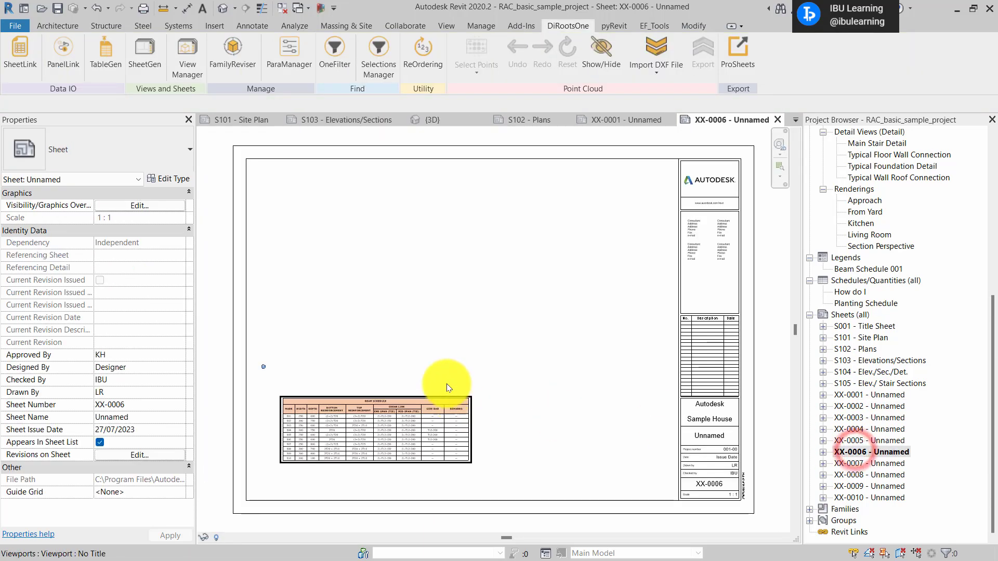
scroll(447, 388, "down", 2)
left_click(391, 431)
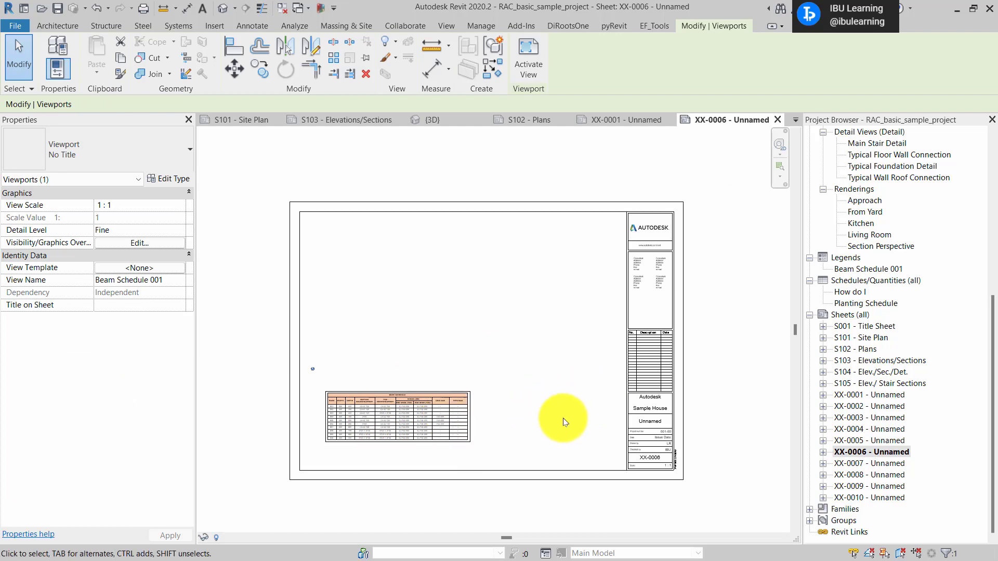
left_click(528, 179)
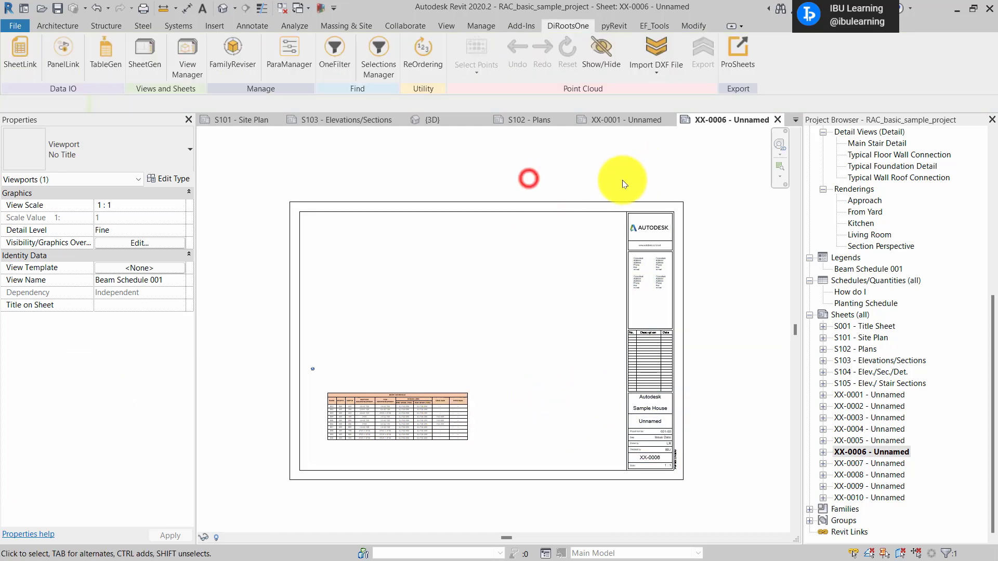
scroll(750, 442, "up", 1)
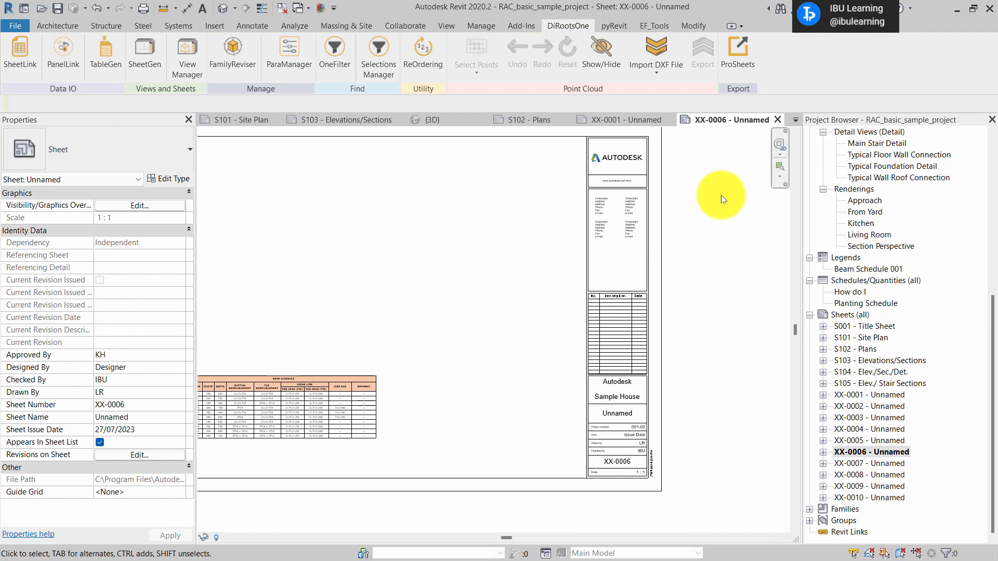
Step: Open the S101 - Site Plan sheet
left_click(848, 326)
left_click(843, 383, "shift")
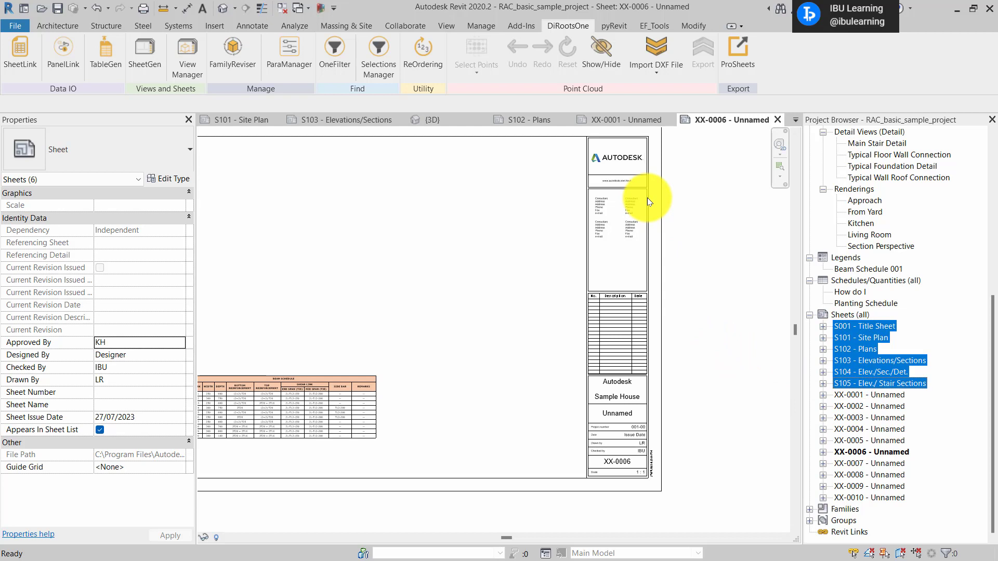
left_click(721, 434)
double_click(866, 338)
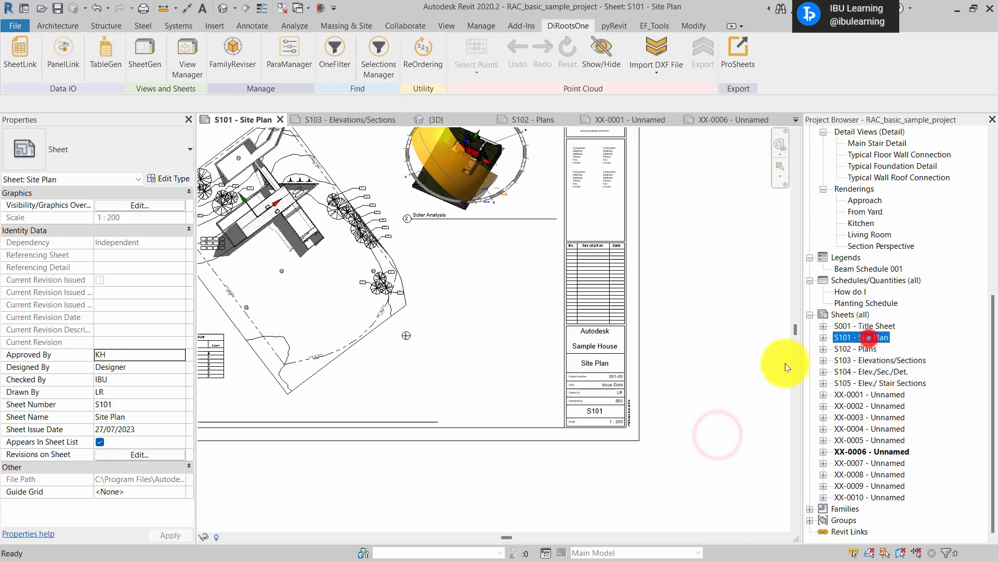
Step: Examine the Site Plan sheet's title block, its revision table and the revisions available for the sheet
left_click(874, 328)
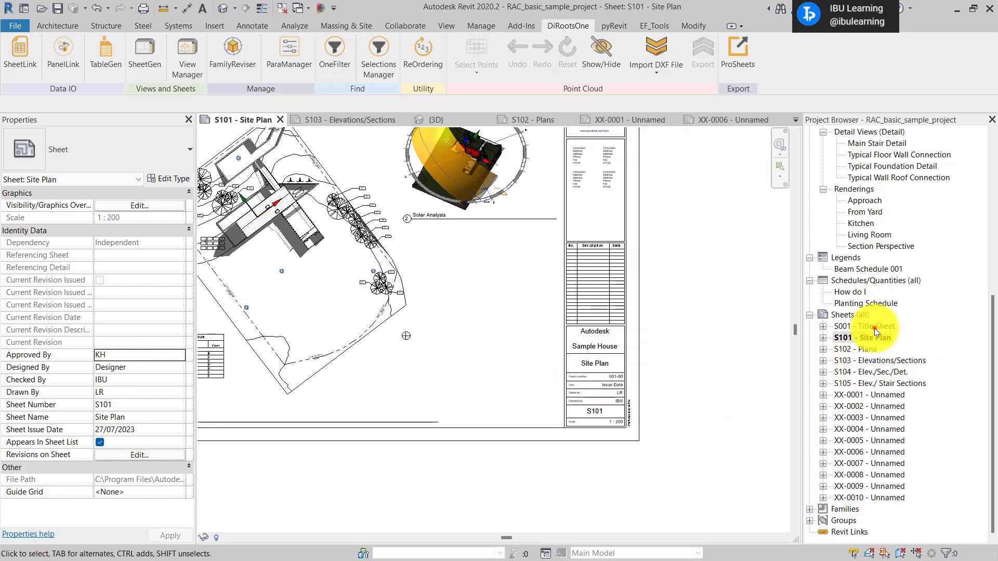
left_click(860, 382, "shift")
scroll(656, 394, "up", 4)
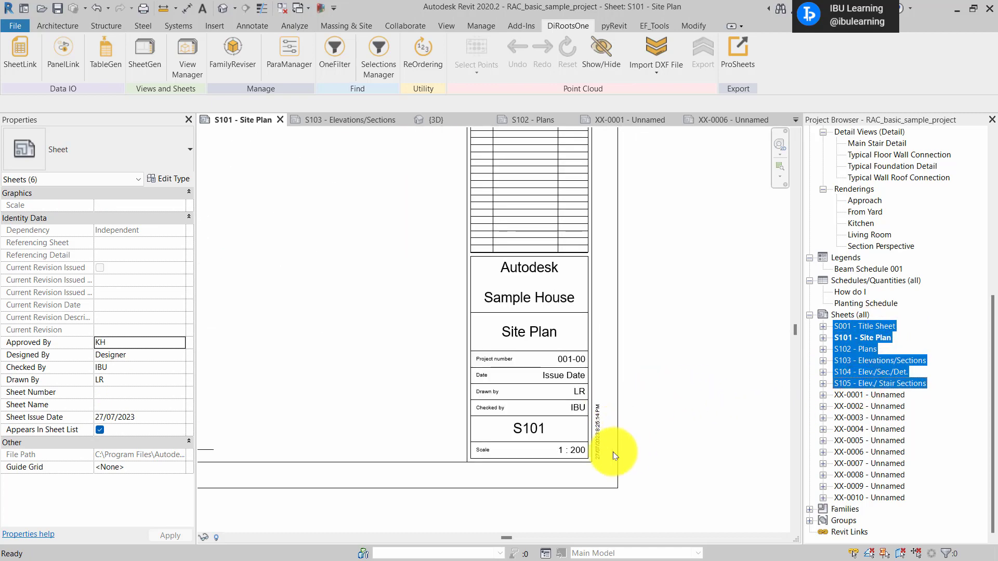
left_click(689, 426)
middle_click_drag(658, 291, 686, 434)
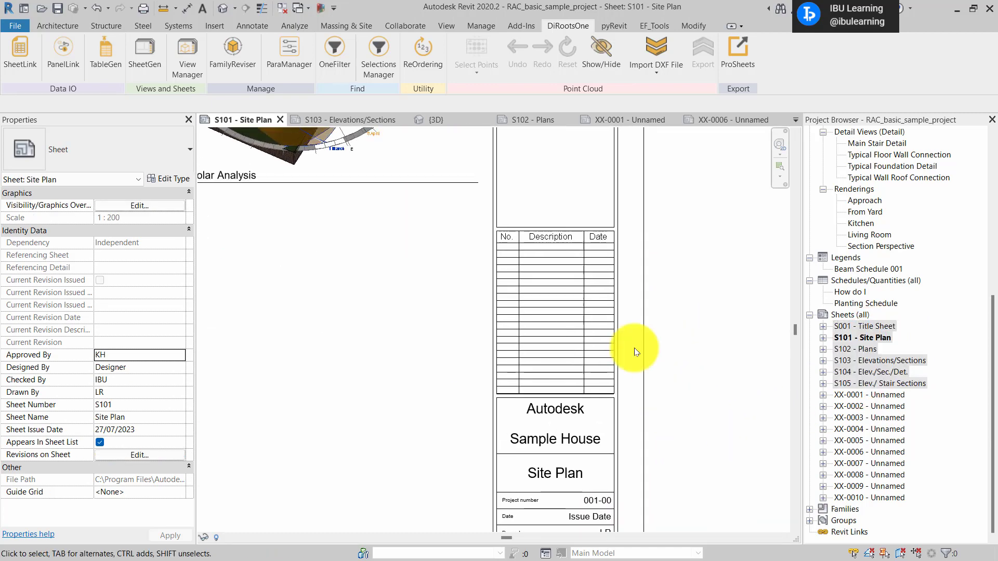
scroll(572, 261, "up", 1)
scroll(691, 341, "down", 4)
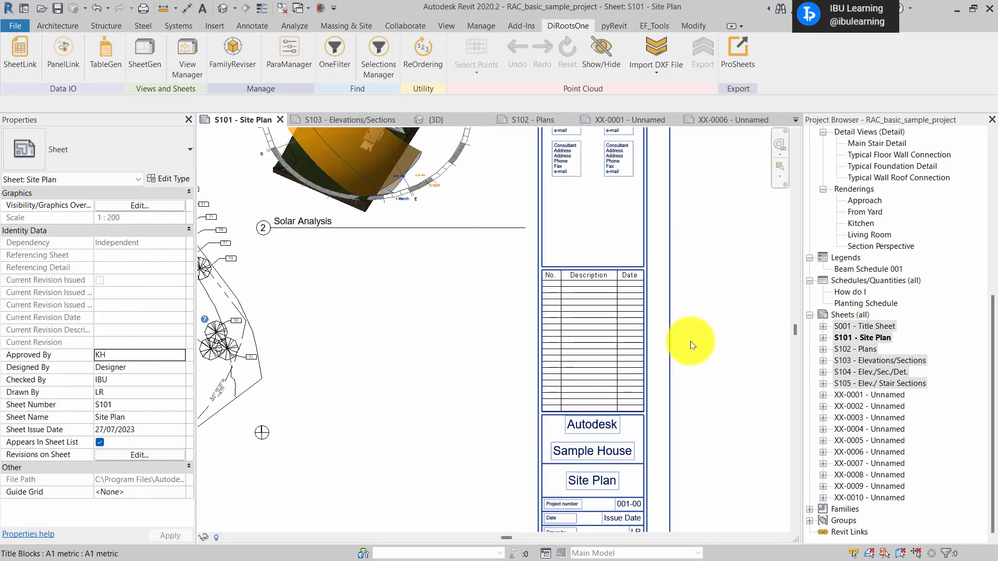
left_click(138, 454)
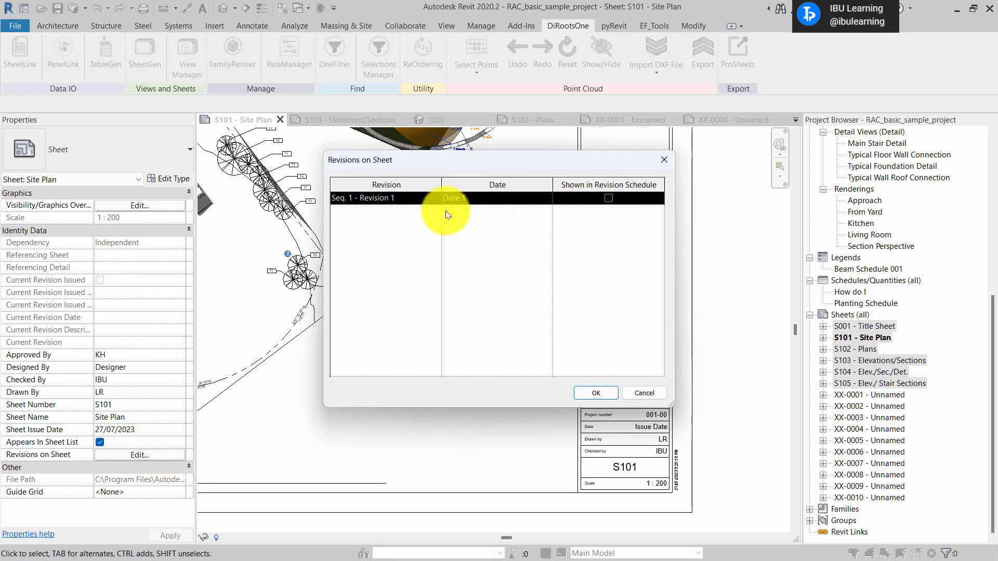
left_click(664, 159)
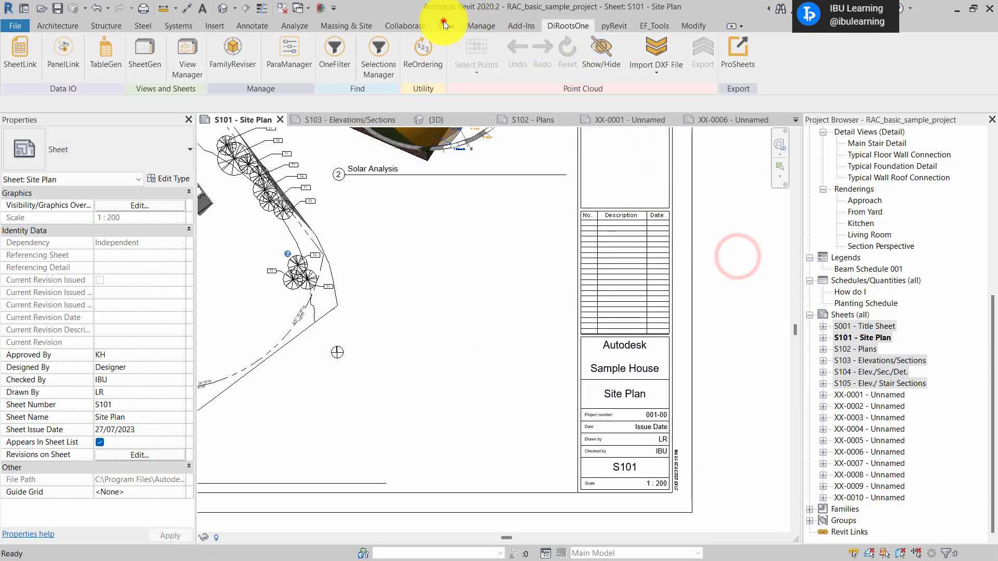
Step: Add a second project revision dated 27/07/23 with the description FOR APPROVAL
left_click(446, 25)
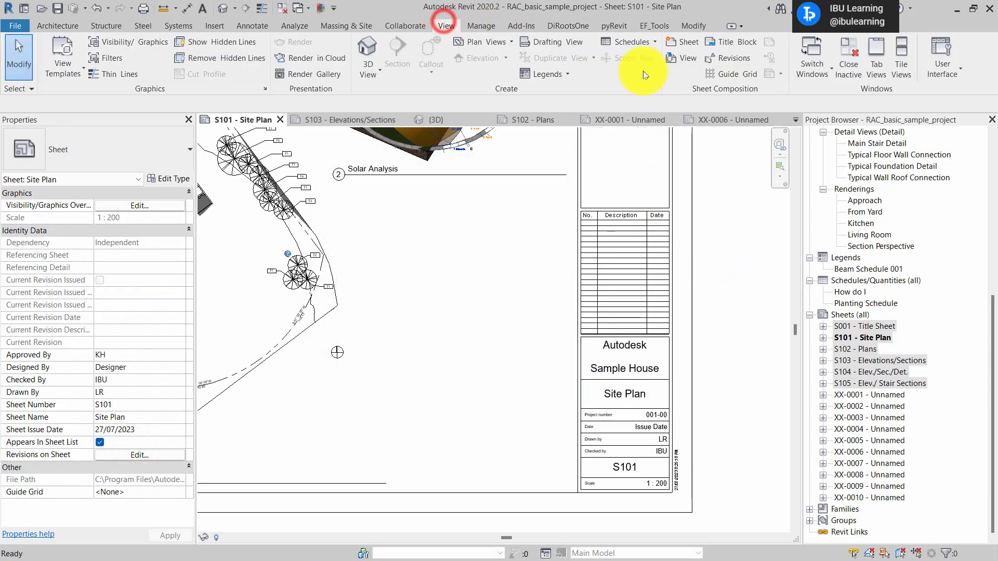
left_click(746, 57)
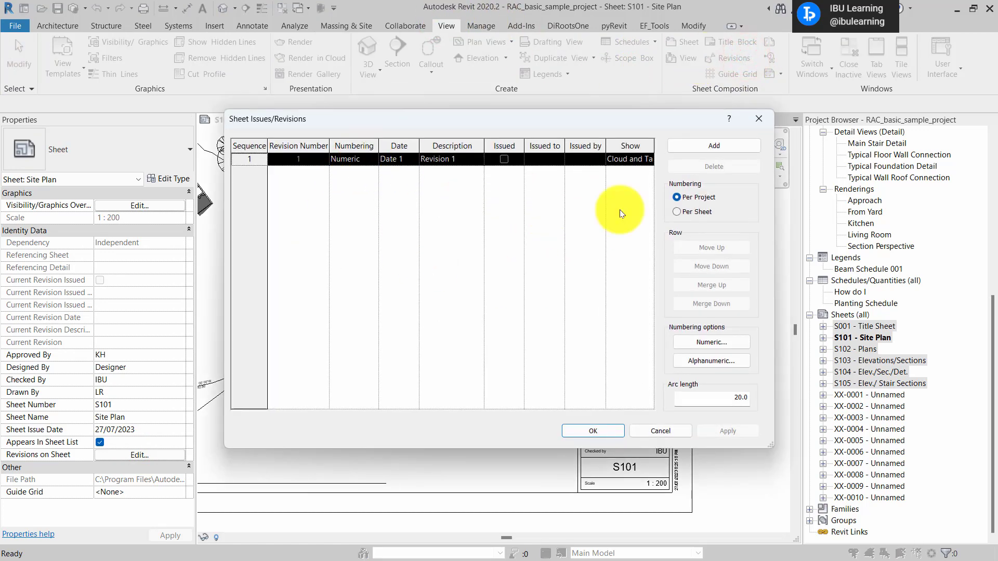
left_click(702, 147)
left_click(378, 168)
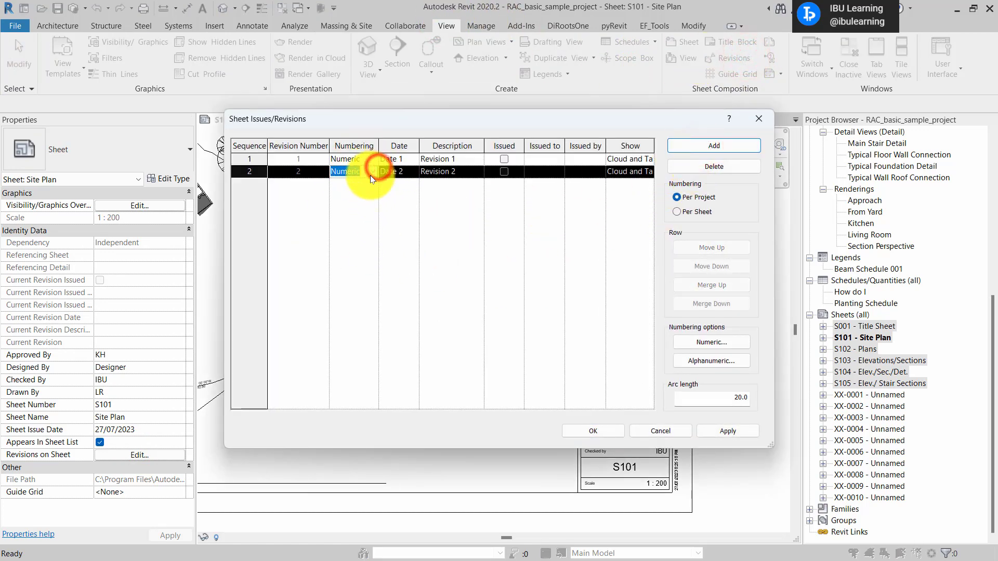
left_click(410, 173)
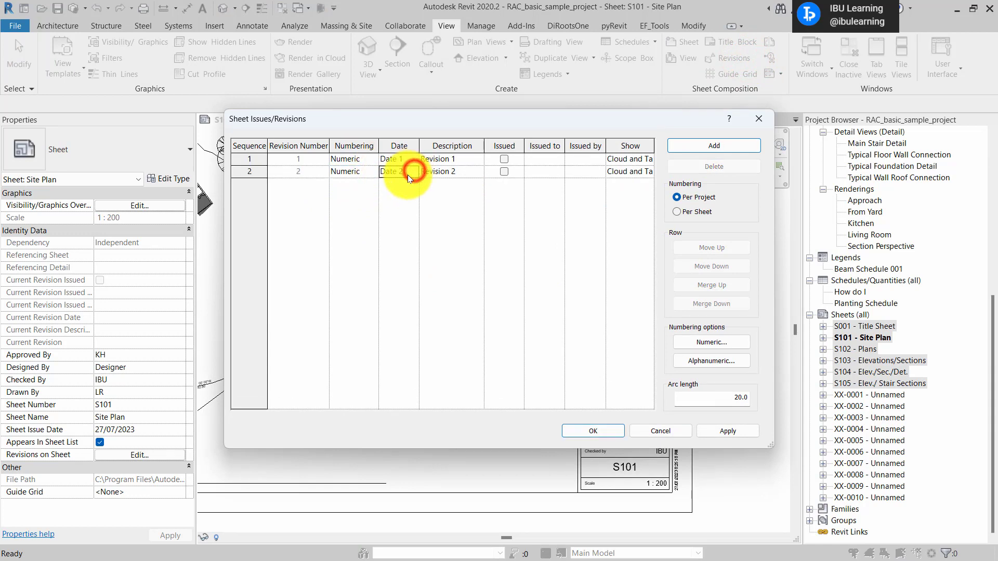
left_click(409, 174)
type("27")
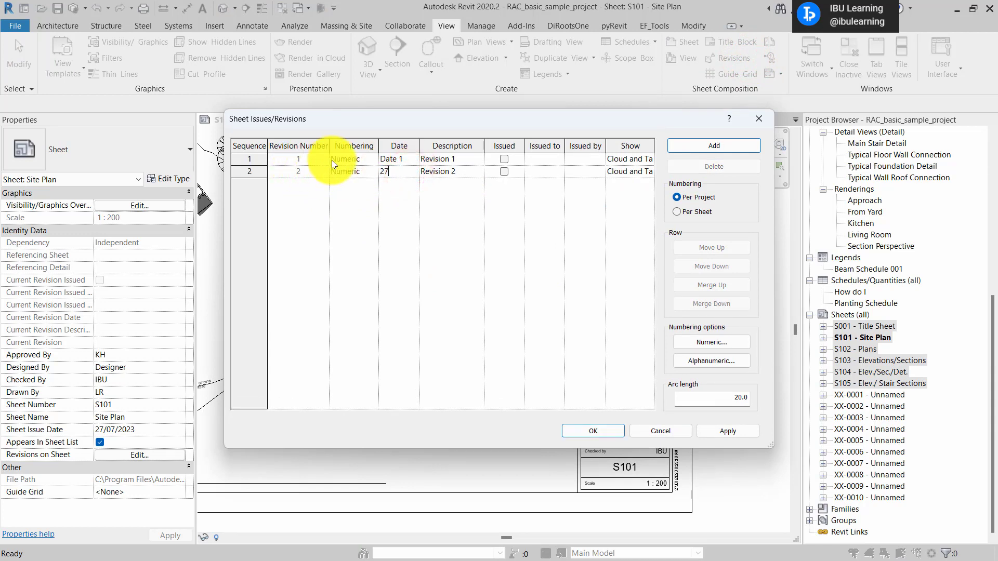
type("/07/23")
left_click(457, 174)
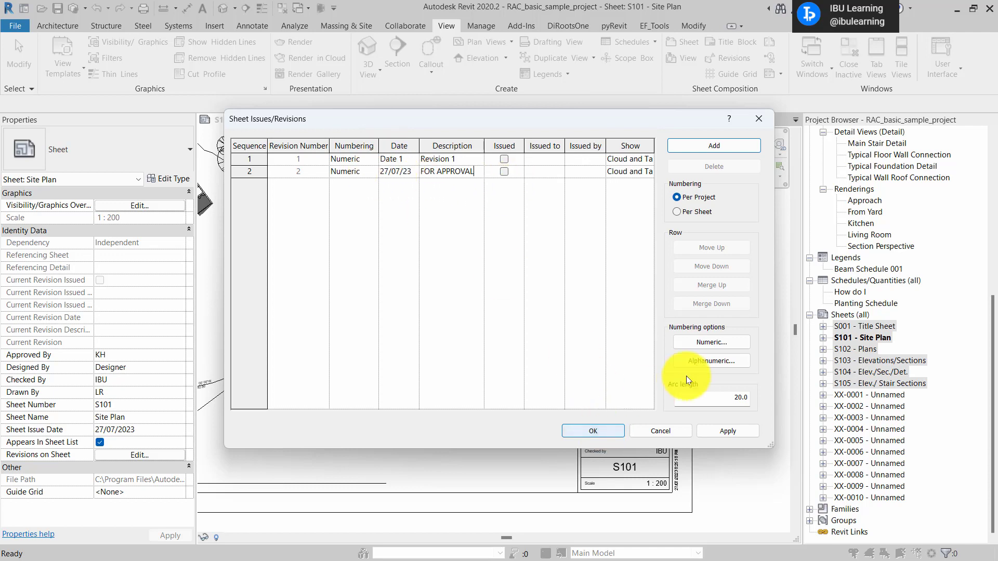
Step: Set the numeric revision numbering to start at 0 with prefix 0 and accept the revision settings
left_click(715, 342)
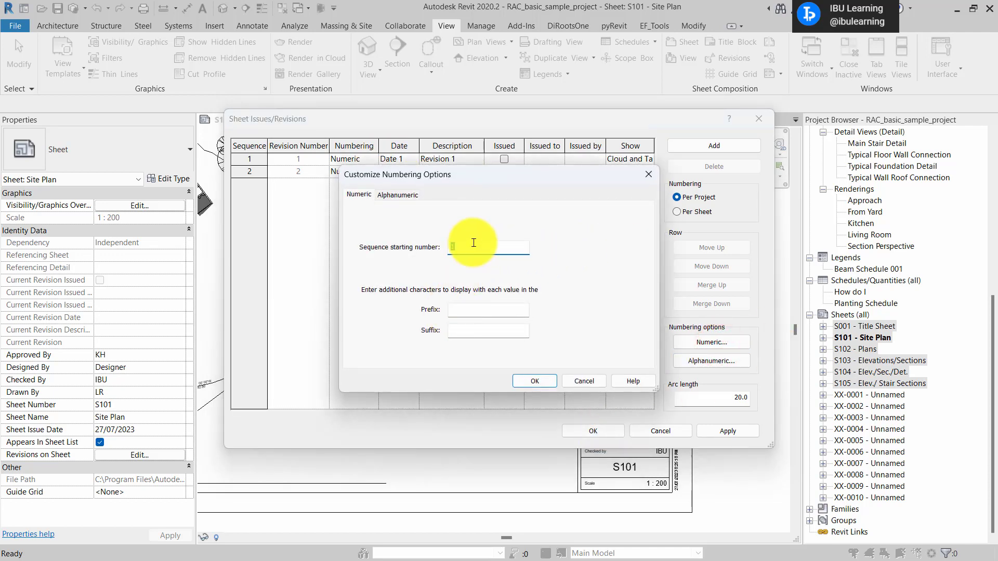
double_click(468, 245)
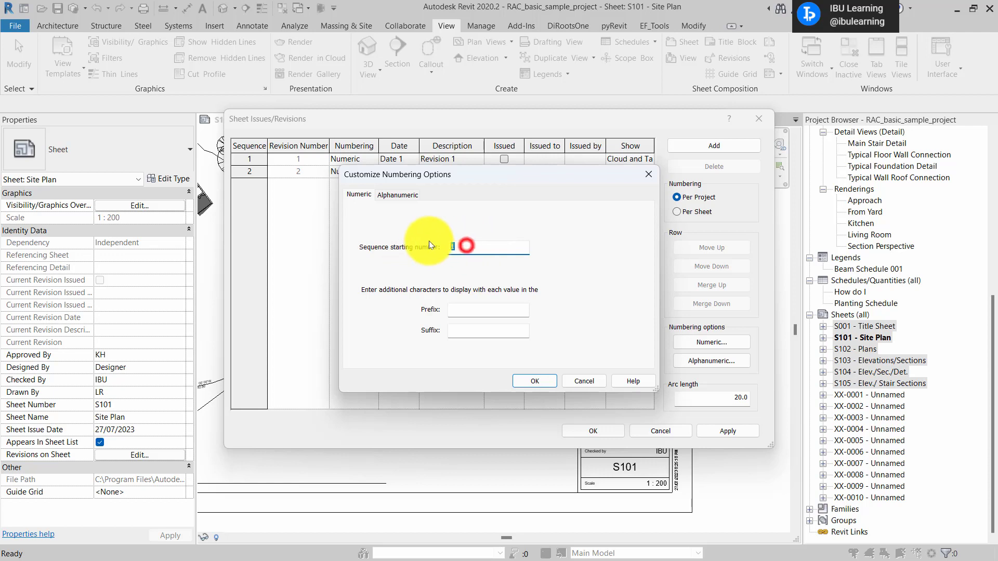
type("0")
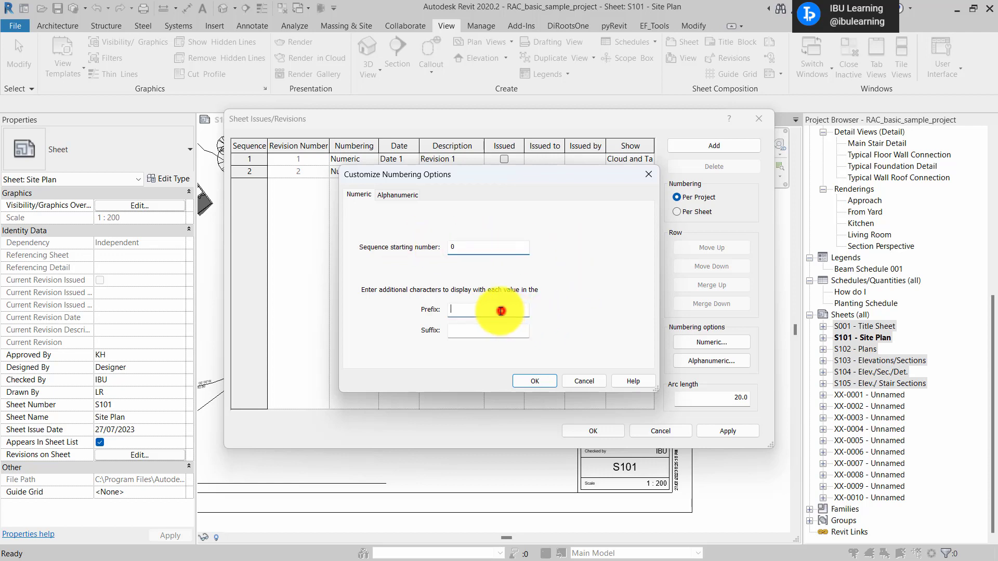
left_click(496, 310)
type("0")
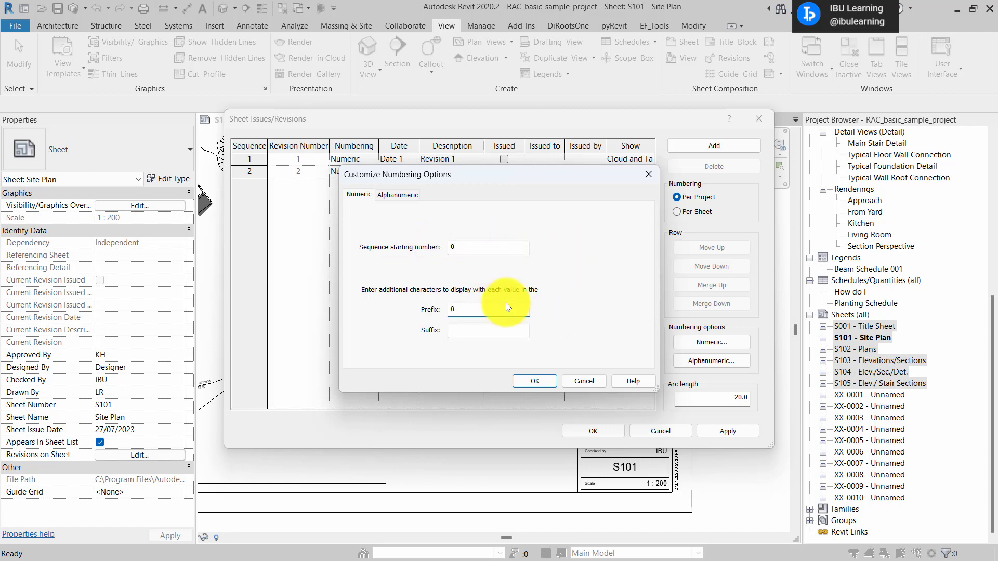
left_click(537, 385)
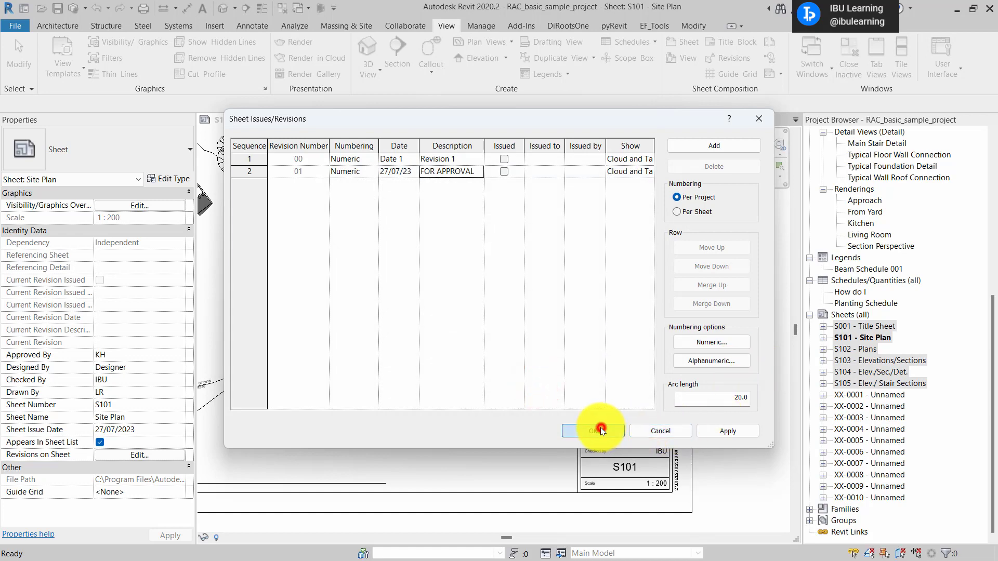
left_click(600, 427)
Step: Show the FOR APPROVAL revision in sheet S101's revision schedule and inspect it in the title block
left_click(652, 227)
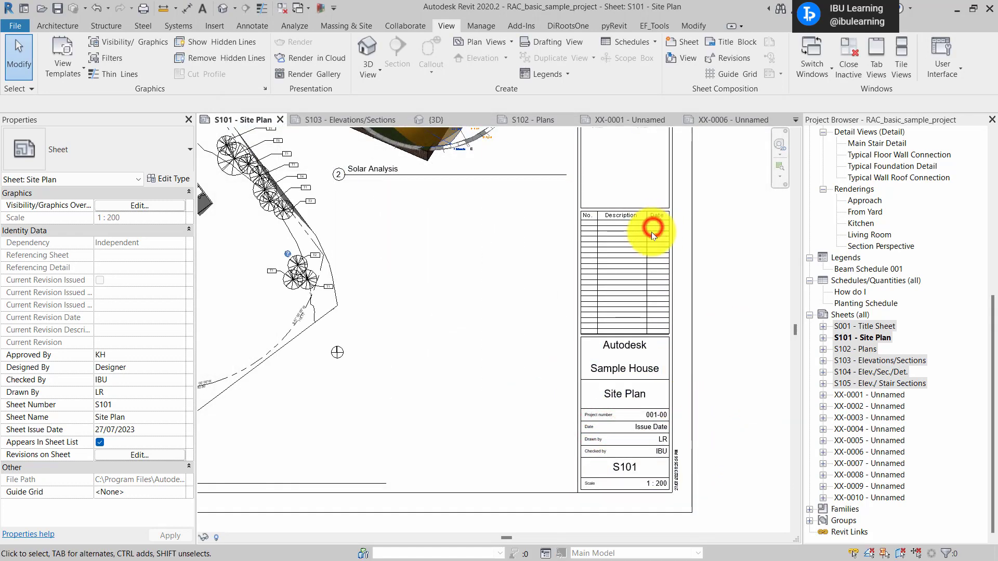
scroll(649, 296, "down", 2)
left_click(630, 293)
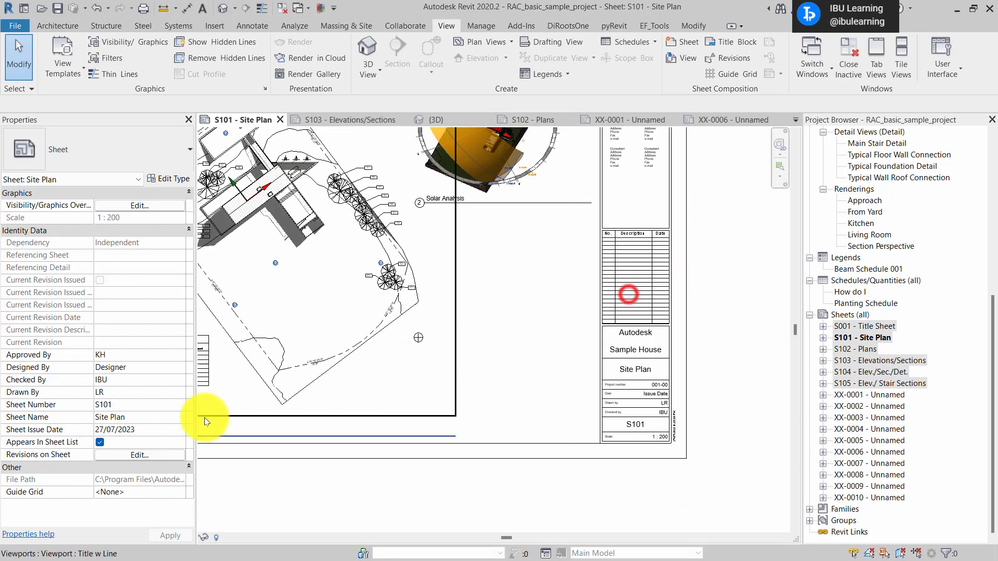
left_click(148, 456)
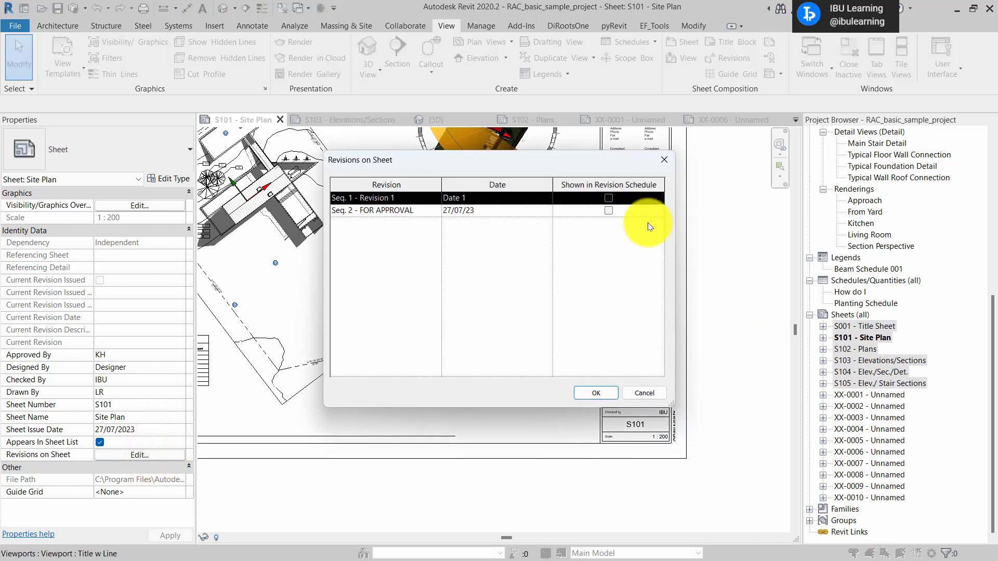
left_click(609, 210)
left_click(588, 391)
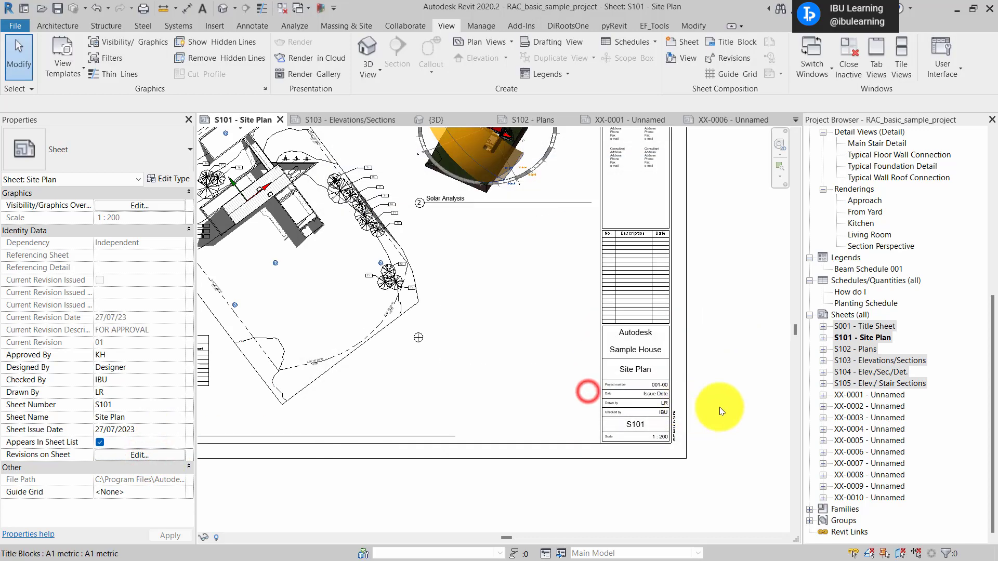
scroll(656, 259, "up", 3)
middle_click_drag(640, 409, 574, 203)
middle_click_drag(642, 335, 646, 146)
scroll(650, 391, "down", 2)
middle_click_drag(663, 202, 678, 382)
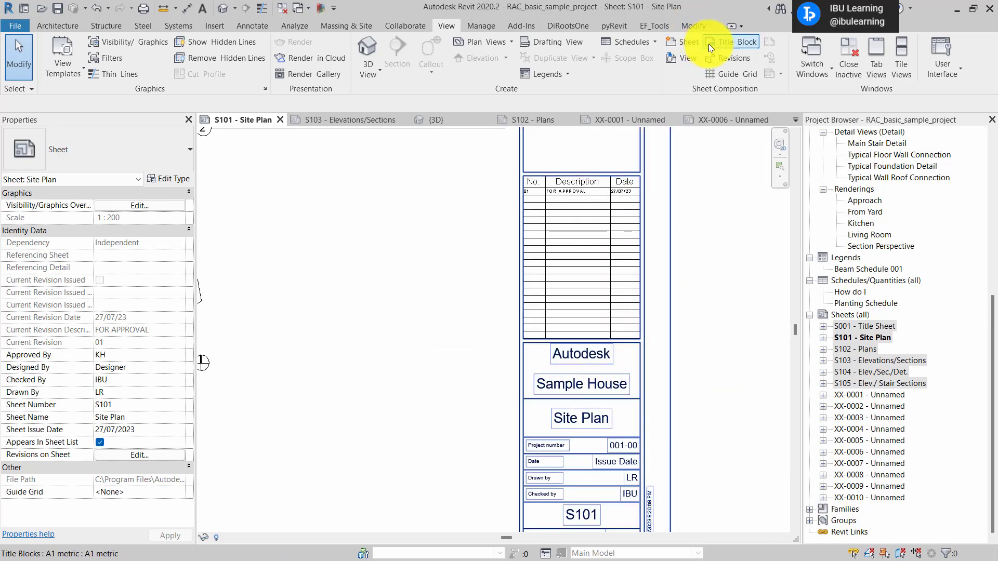
Step: Delete the unused Revision 1 entry from the project's sheet revisions and accept the revision settings
left_click(738, 57)
left_click(303, 160)
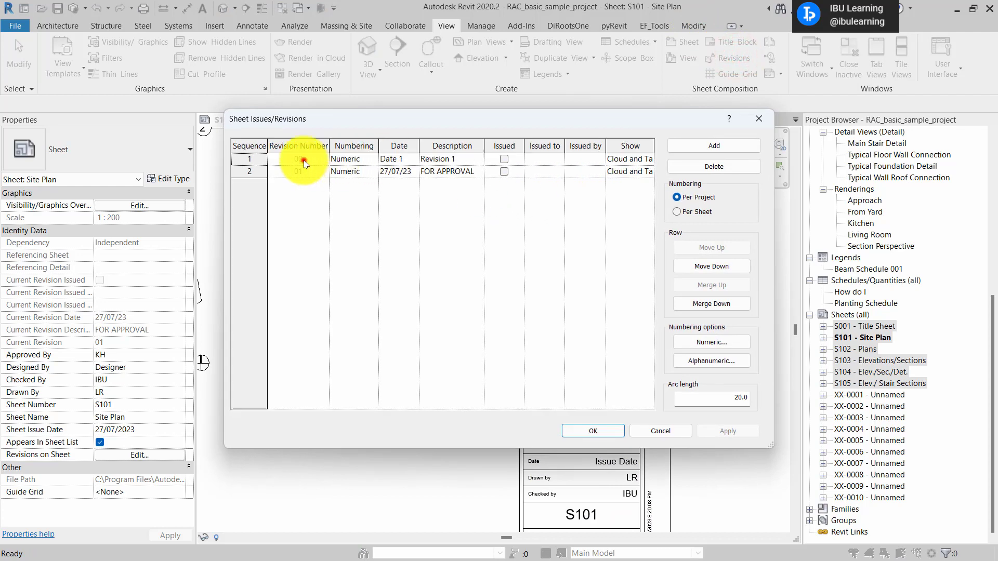
left_click(310, 170)
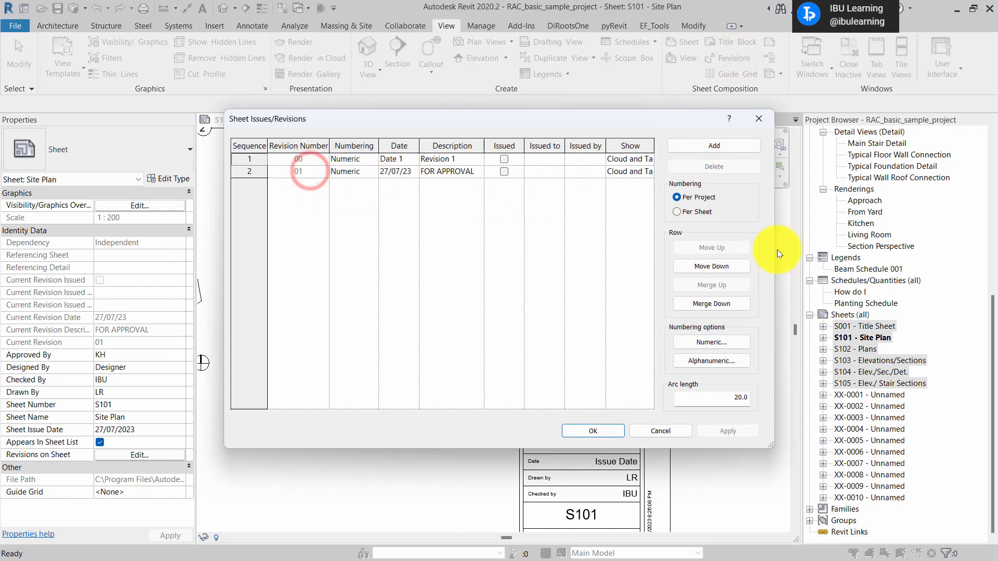
left_click(298, 158)
left_click(249, 159)
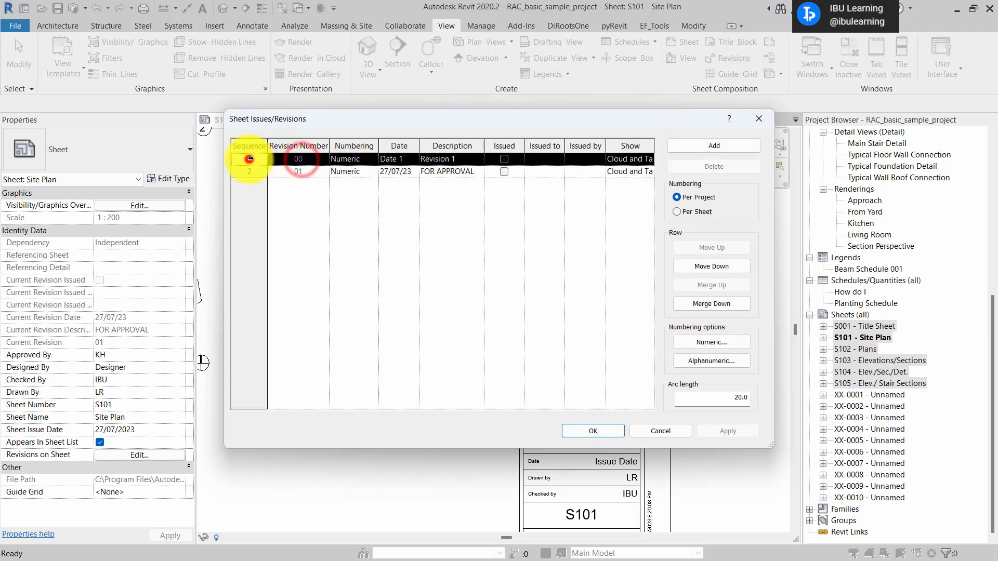
left_click(703, 165)
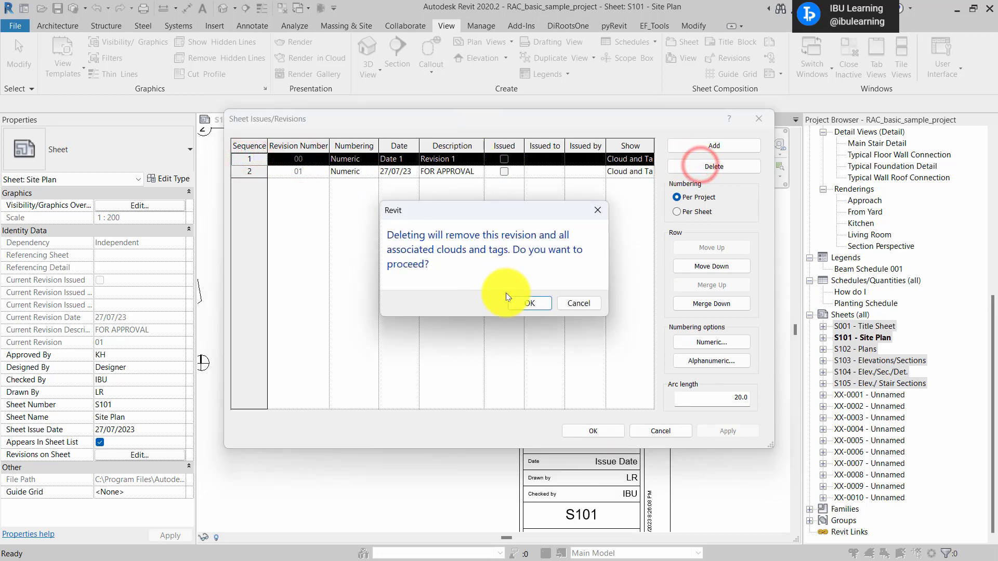
left_click(520, 300)
left_click(597, 430)
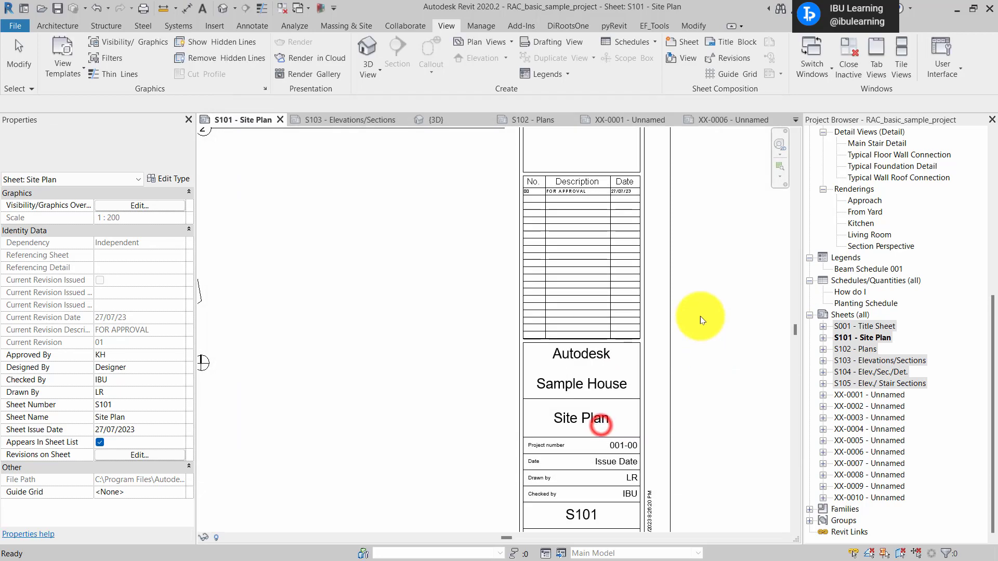
Step: Inspect the revision table on the Site Plan sheet, then examine the Title Sheet and Plans sheets
scroll(559, 171, "up", 2)
scroll(575, 195, "up", 2)
scroll(744, 285, "down", 2)
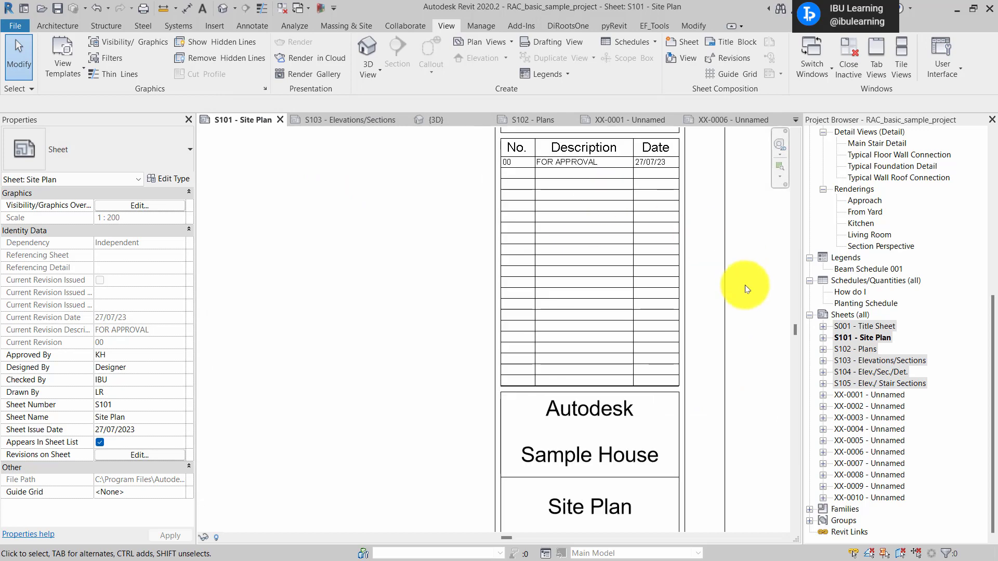
scroll(673, 254, "up", 1)
left_click(847, 326)
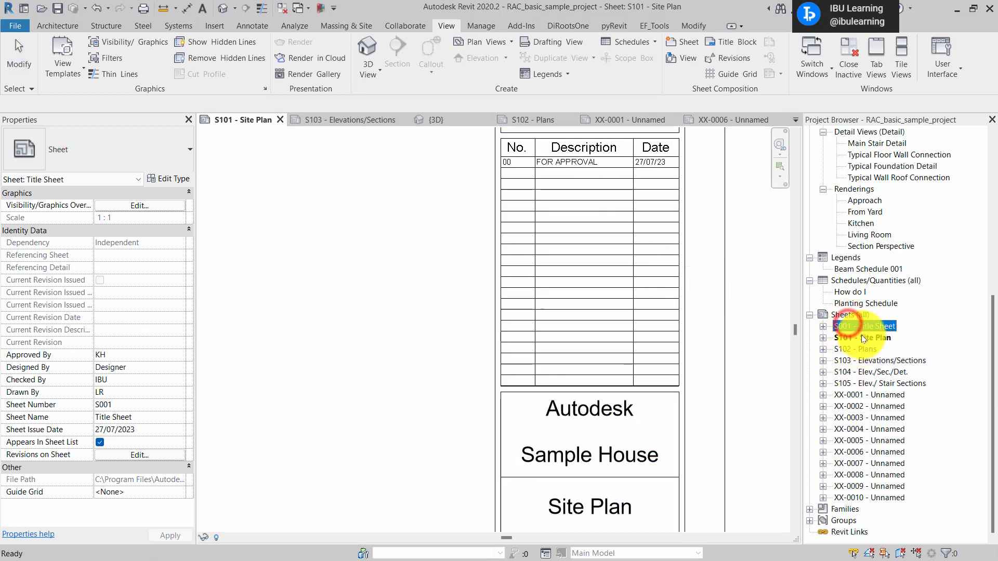
double_click(860, 327)
scroll(758, 486, "up", 2)
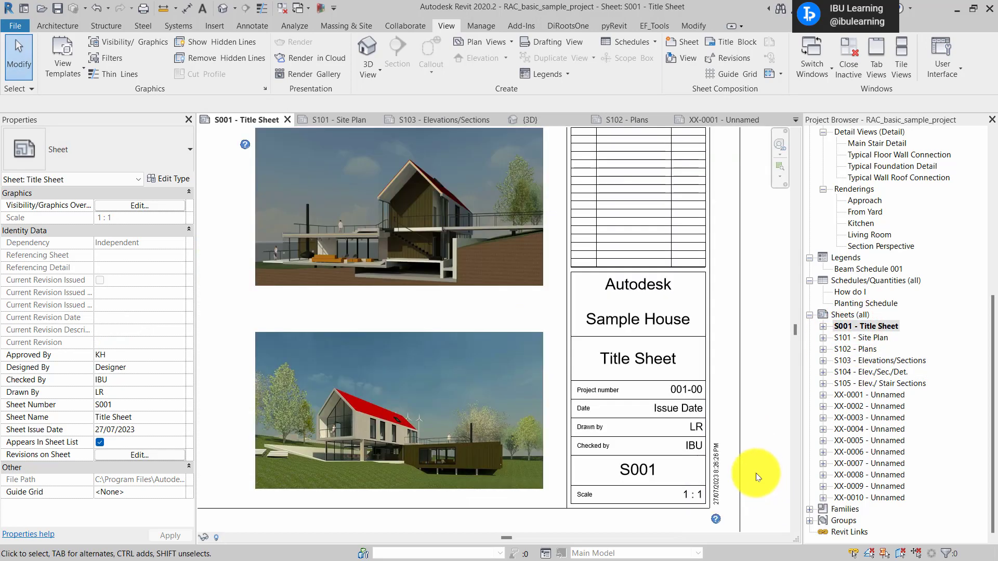
middle_click_drag(756, 472, 713, 350)
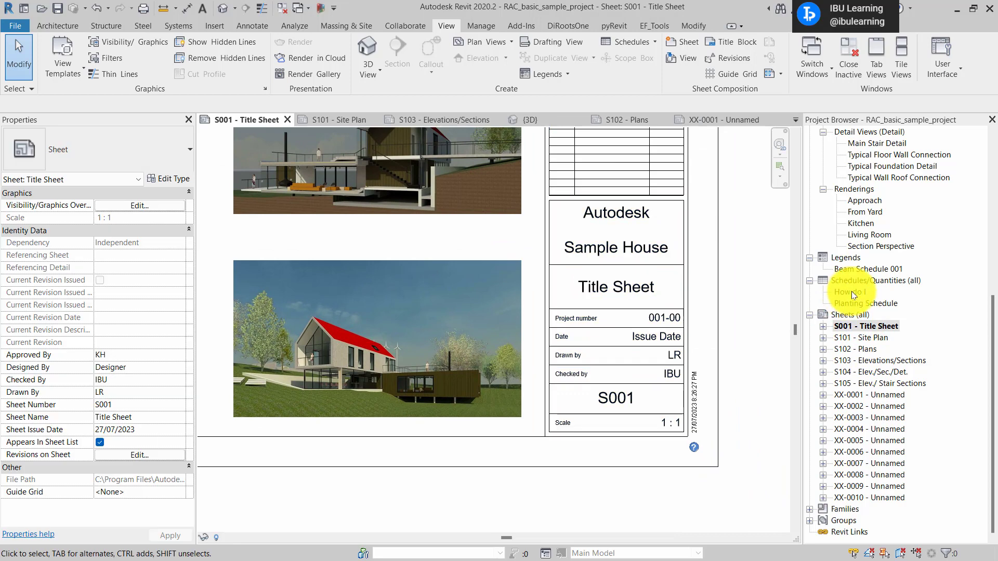
double_click(855, 350)
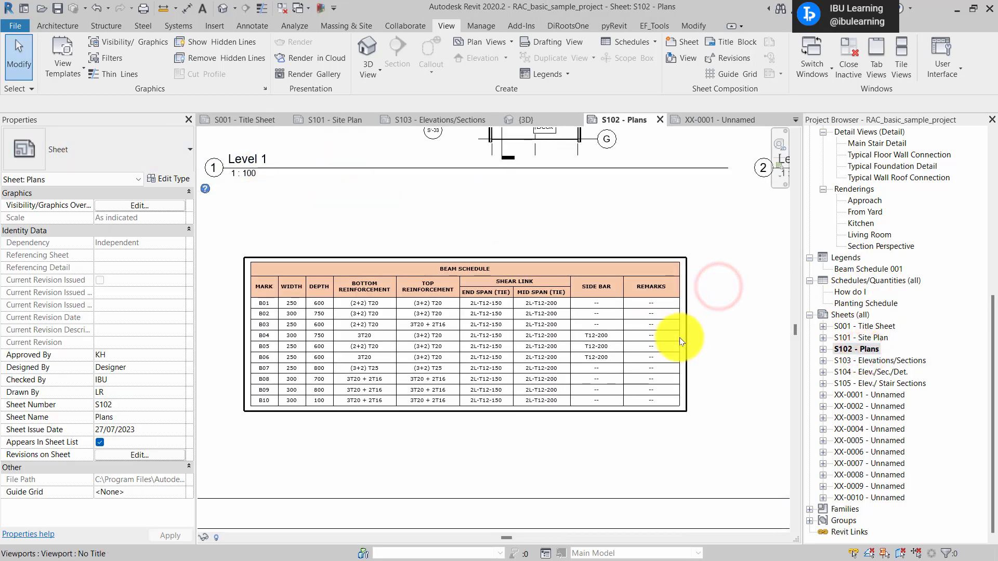
Step: Open SheetGen and highlight sheets S001 to S105 in its sheet list
left_click(575, 25)
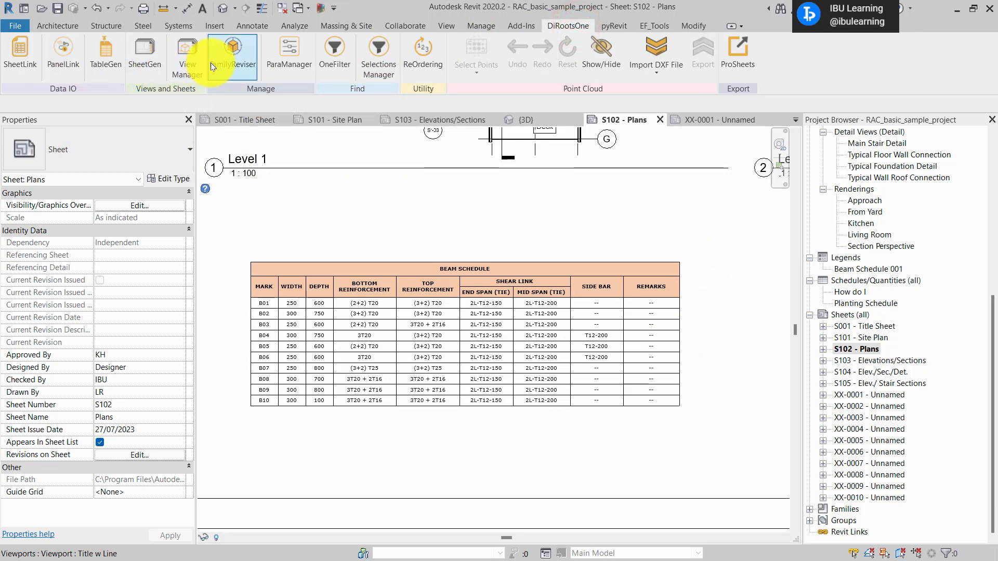
left_click(145, 63)
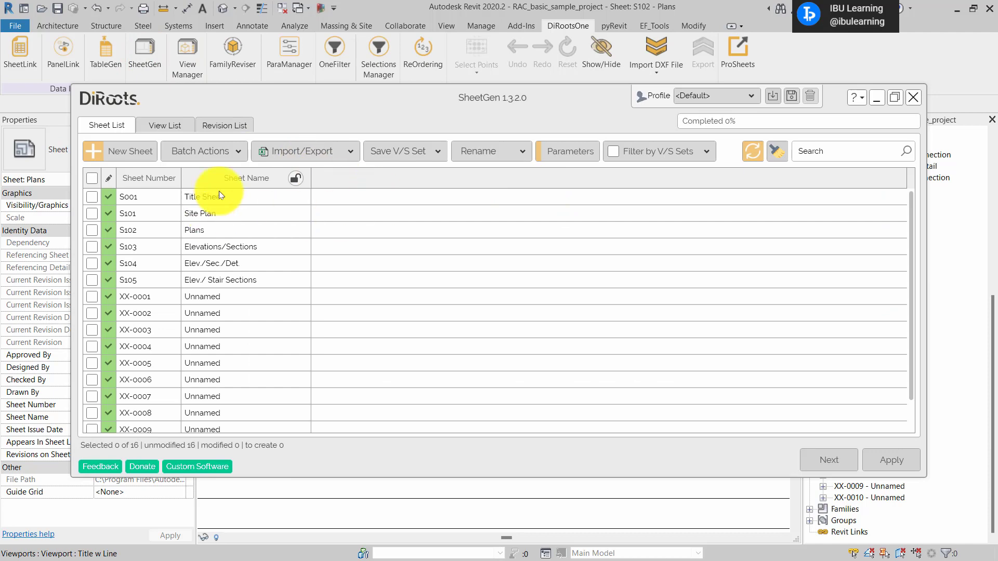
left_click_drag(267, 98, 236, 72)
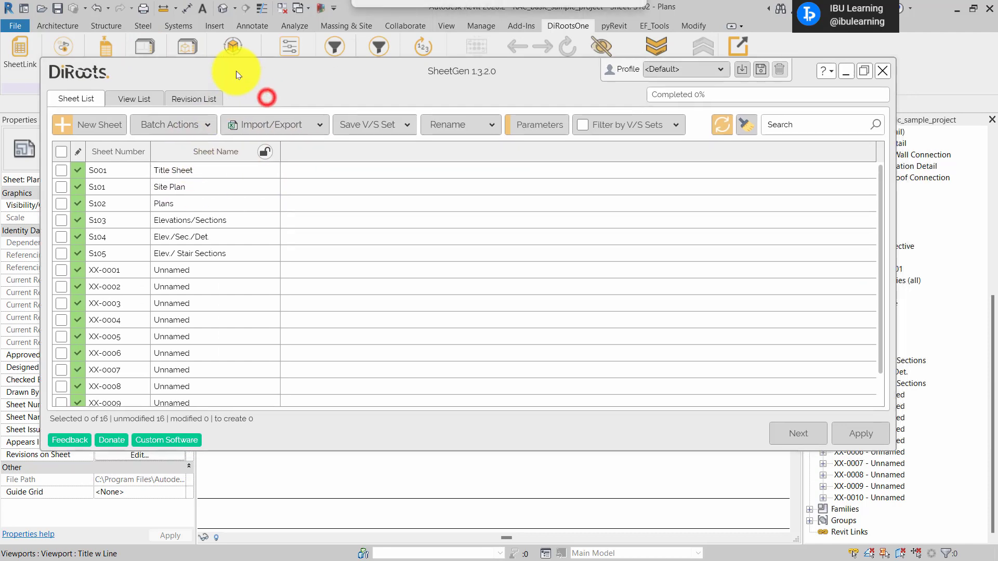
left_click(118, 170)
left_click(120, 253, "shift")
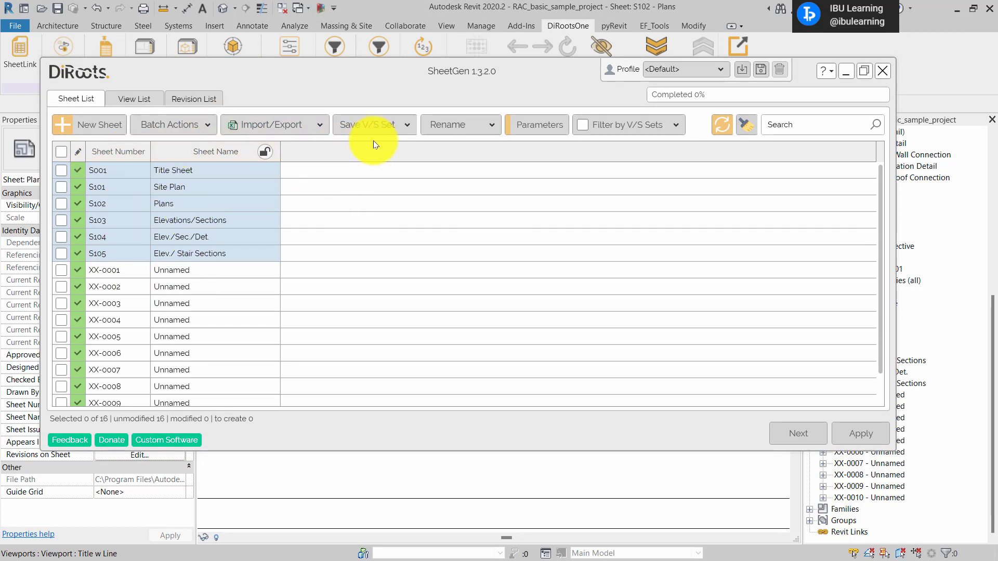
Step: Try to save the highlighted sheets as a new view/sheet set without checking them
left_click(379, 125)
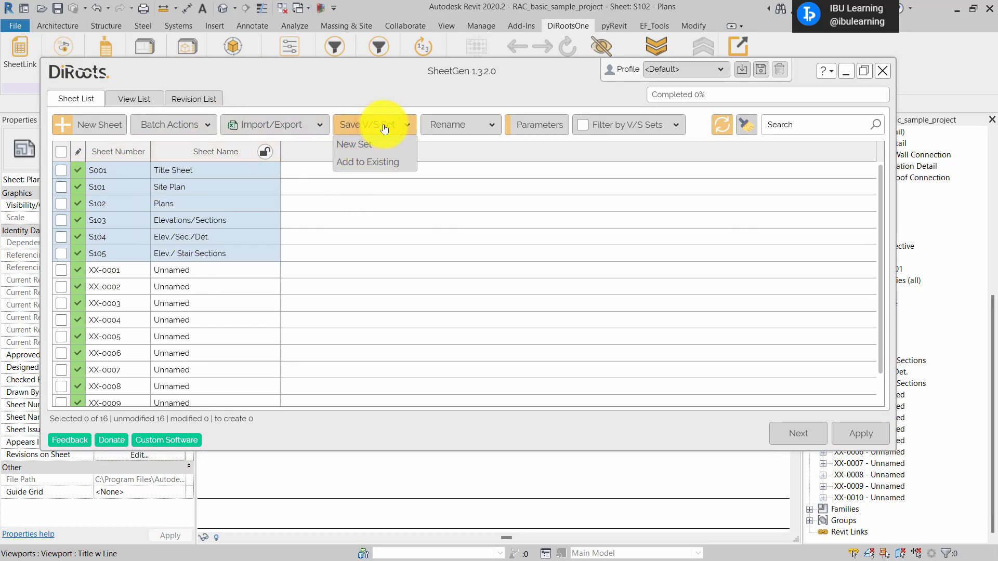
left_click(359, 145)
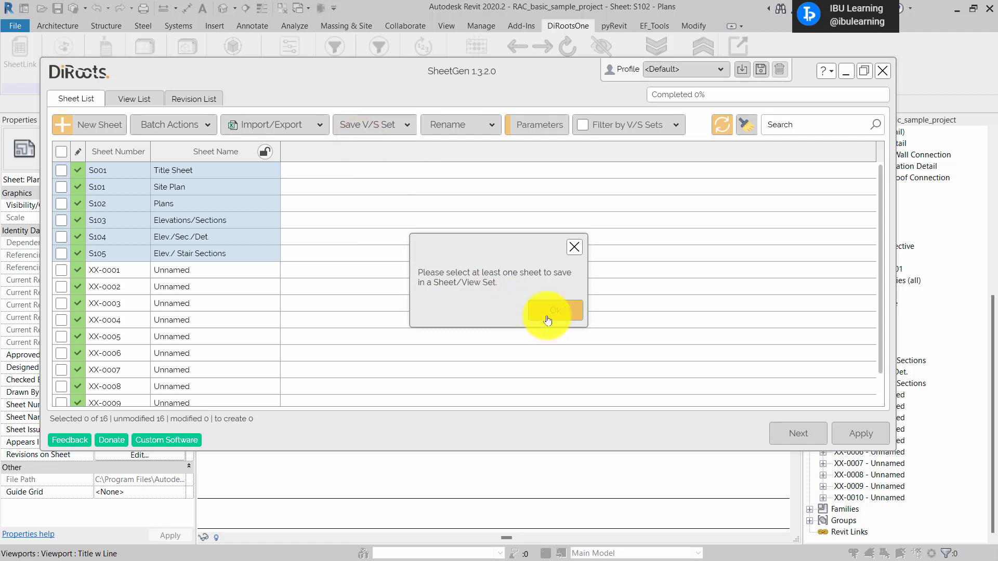
left_click(548, 318)
Step: Check sheets S001 to S105 and save them as a new view/sheet set named 27/07/23-SUBMISSION
left_click(62, 170)
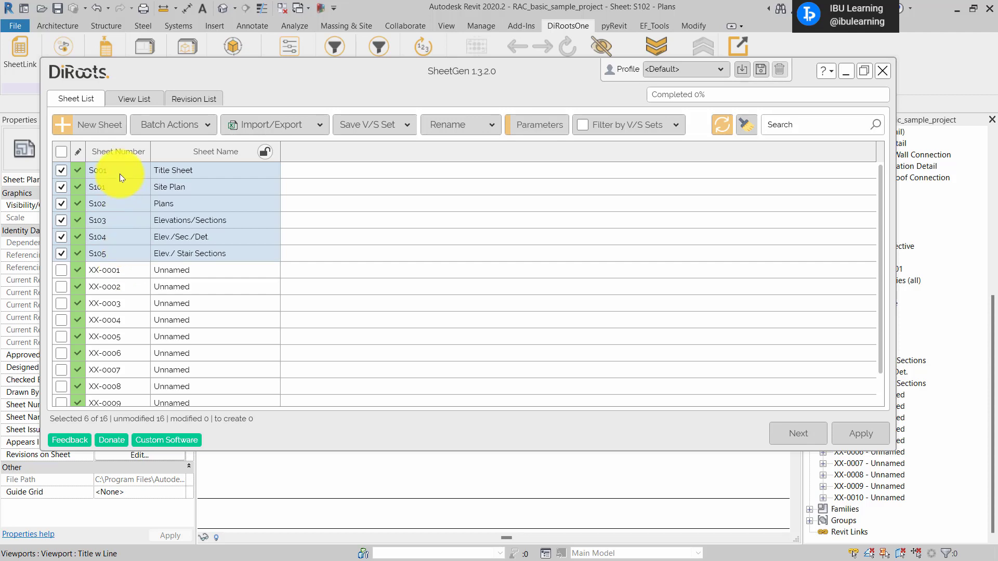
left_click(367, 125)
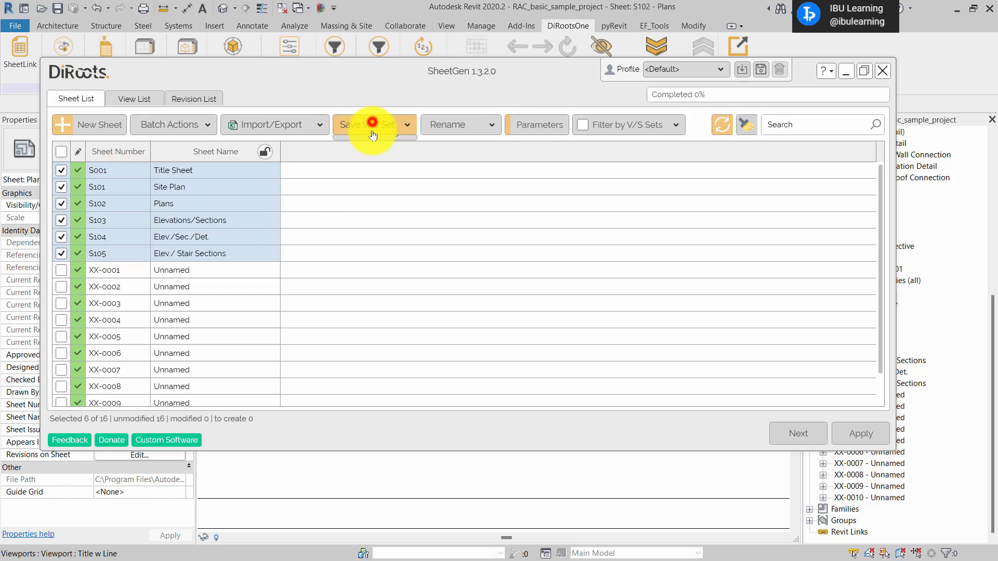
left_click(362, 145)
left_click(414, 253)
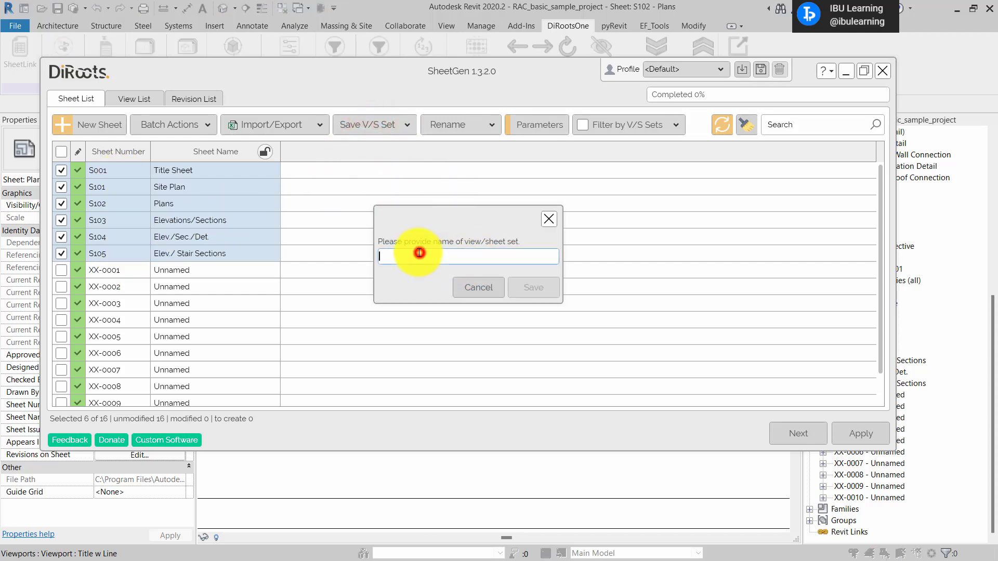
type("27/07/23")
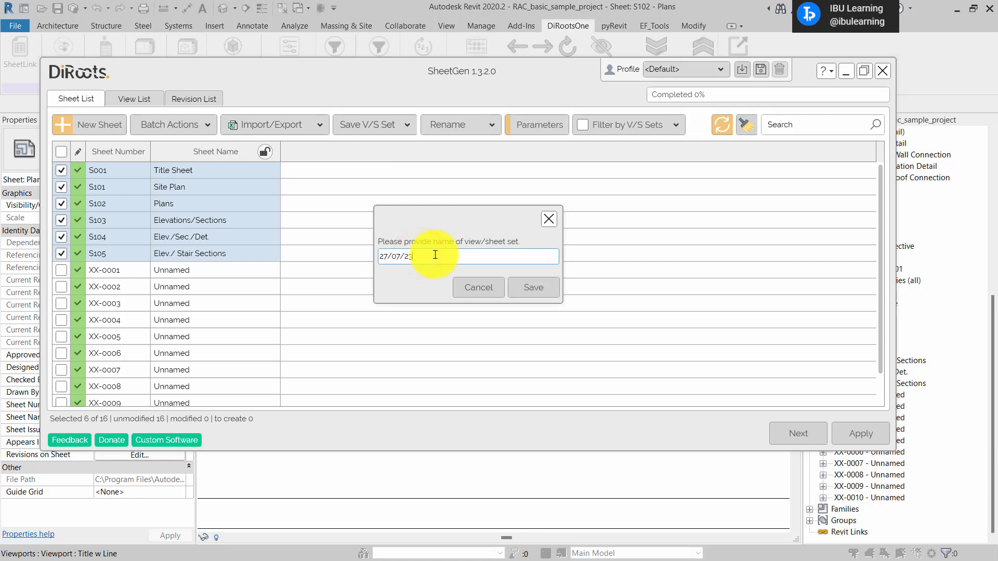
type("-SUBMISSION")
left_click(521, 288)
left_click(562, 306)
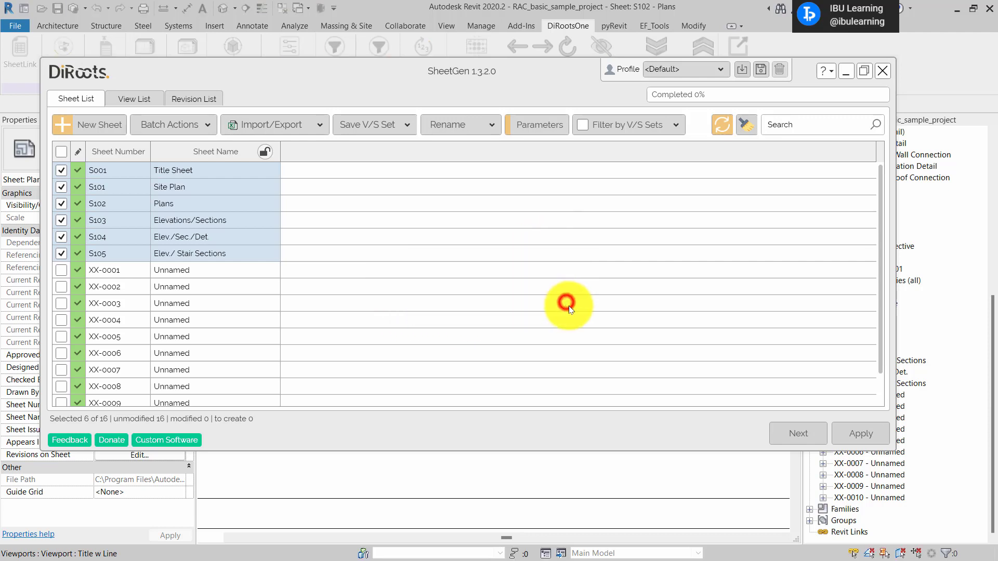
Step: Filter SheetGen's revision list by the 27/07/23-SUBMISSION view/sheet set
left_click(207, 99)
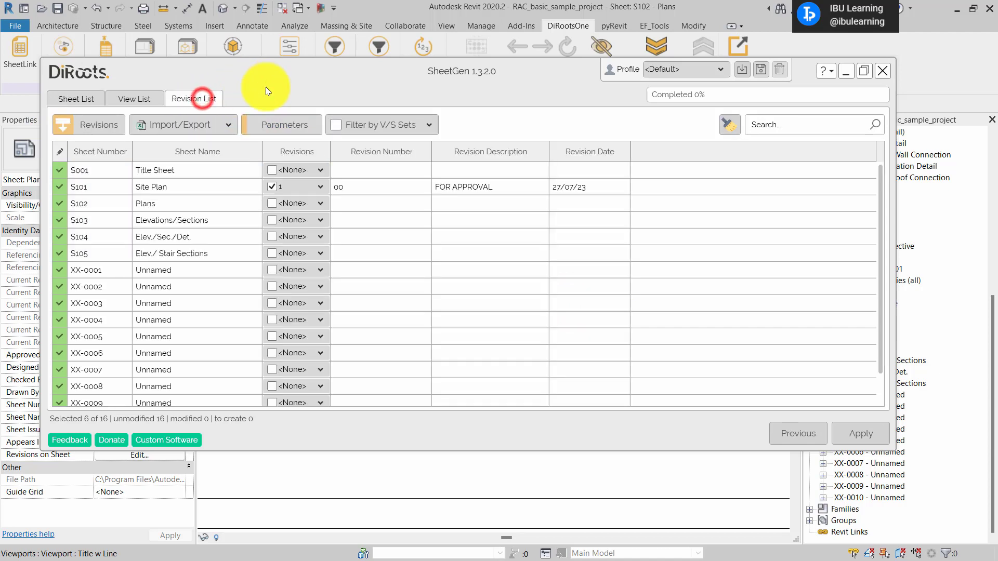
left_click(400, 126)
left_click(371, 87)
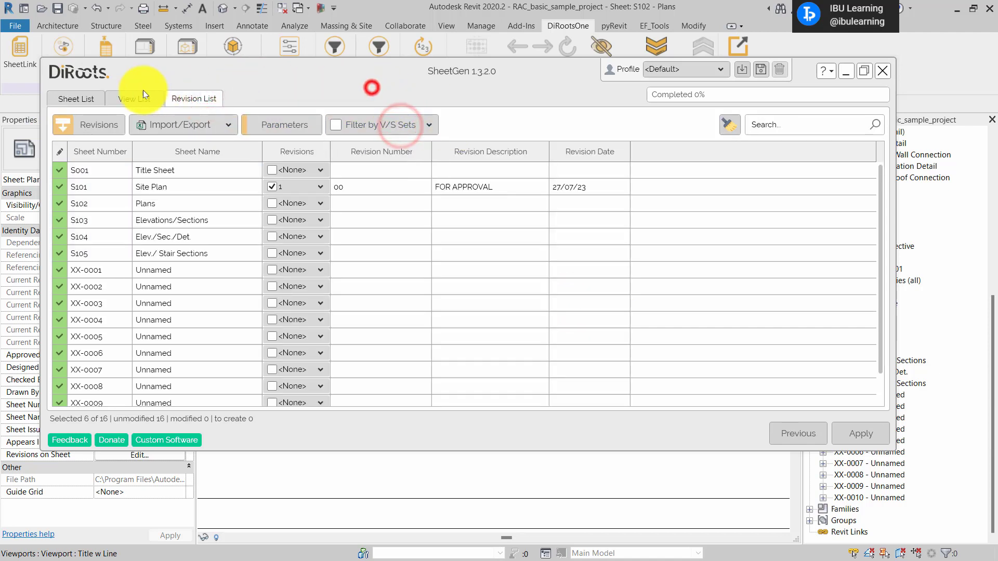
left_click(193, 99)
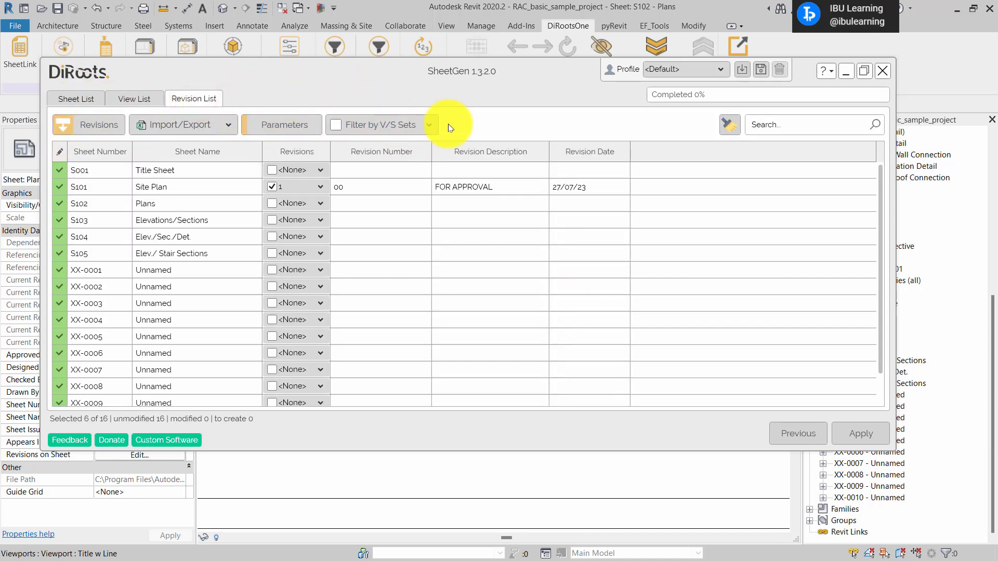
left_click(404, 125)
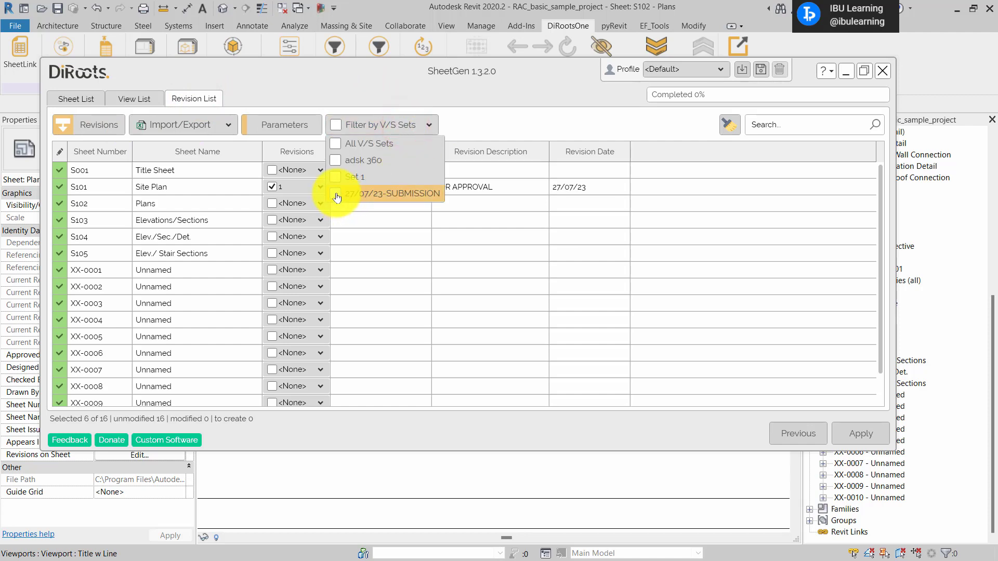
left_click(335, 193)
left_click(292, 74)
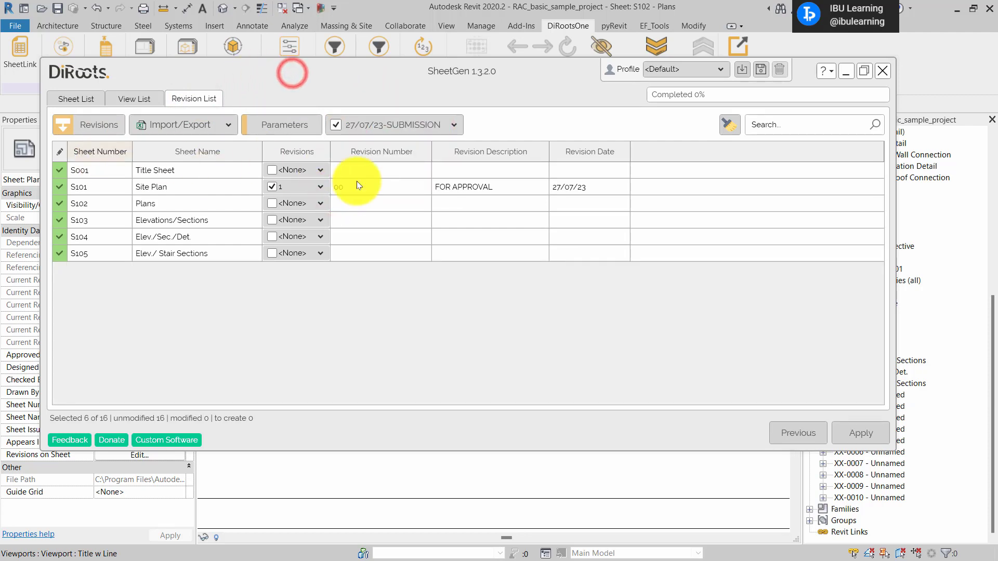
Step: Assign the FOR APPROVAL revision dated 27/07/23 to all sheets from S001 to S105 in the revision list
left_click(95, 169)
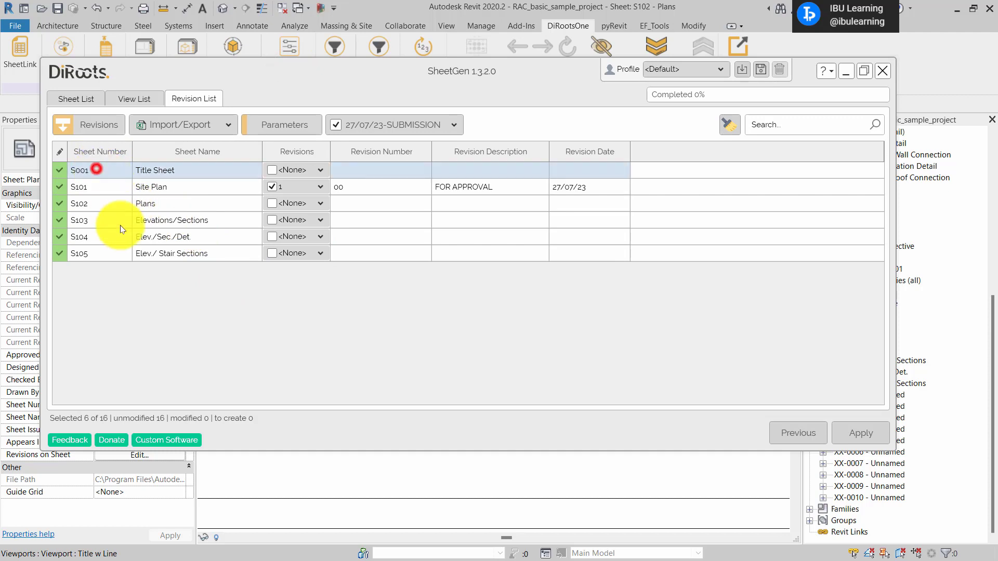
left_click(105, 257, "shift")
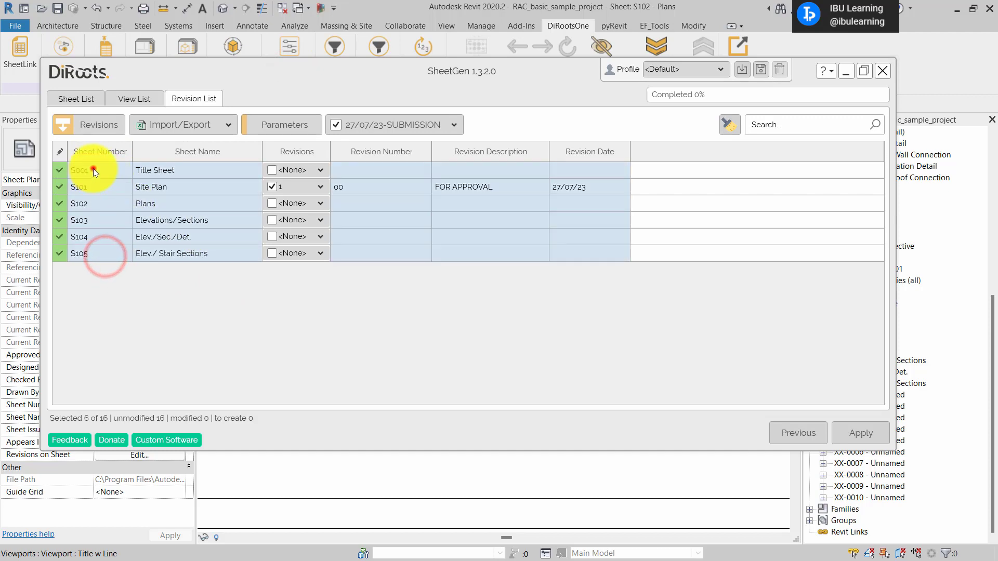
left_click(93, 169)
left_click(101, 257, "shift")
left_click(99, 167)
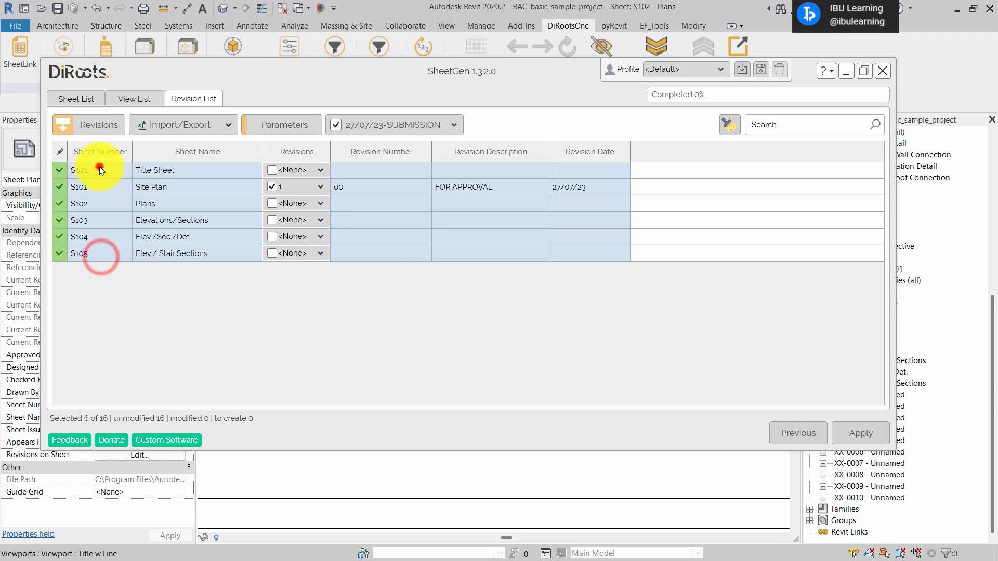
left_click(101, 254, "shift")
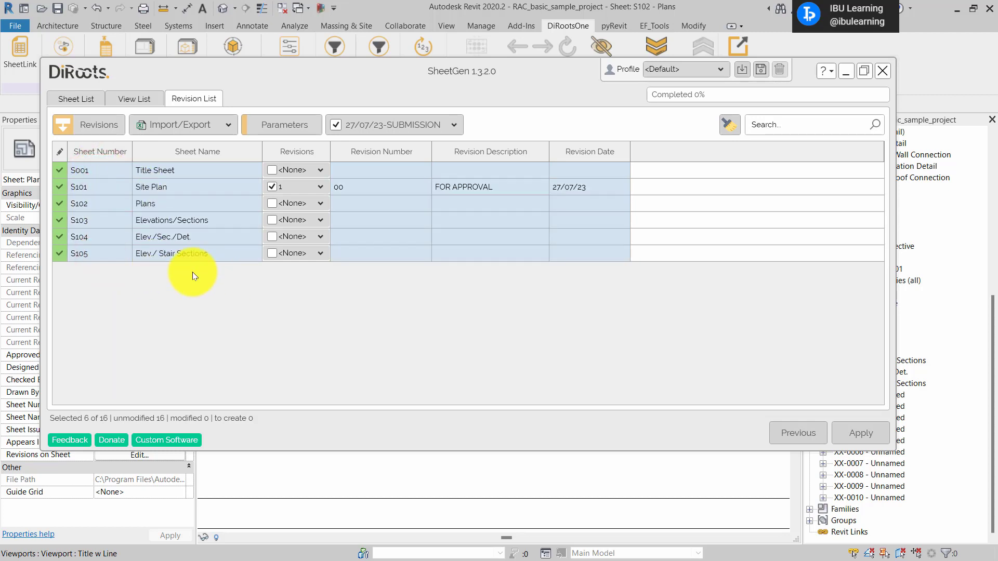
left_click(103, 170)
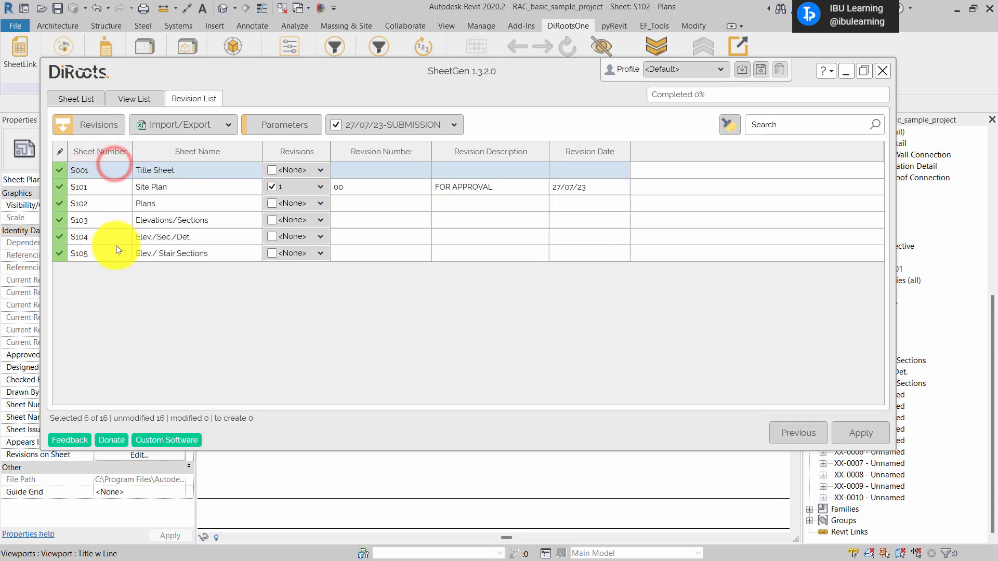
left_click(98, 257, "shift")
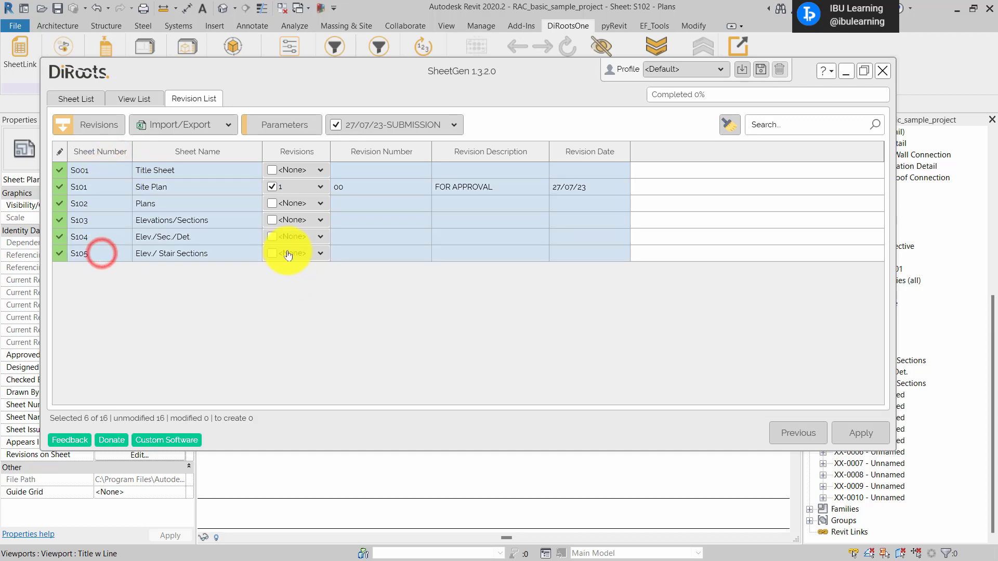
left_click(317, 170)
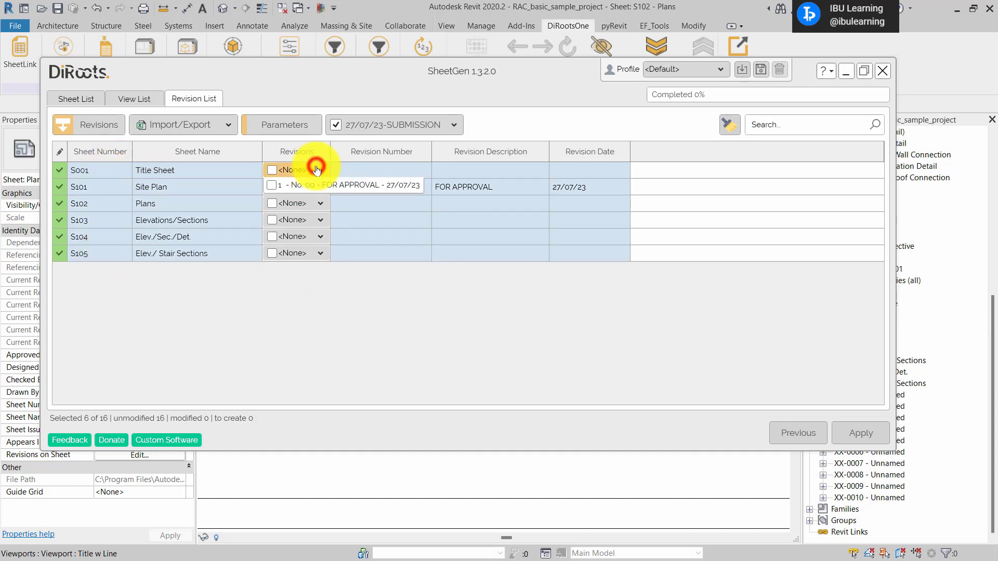
left_click(271, 186)
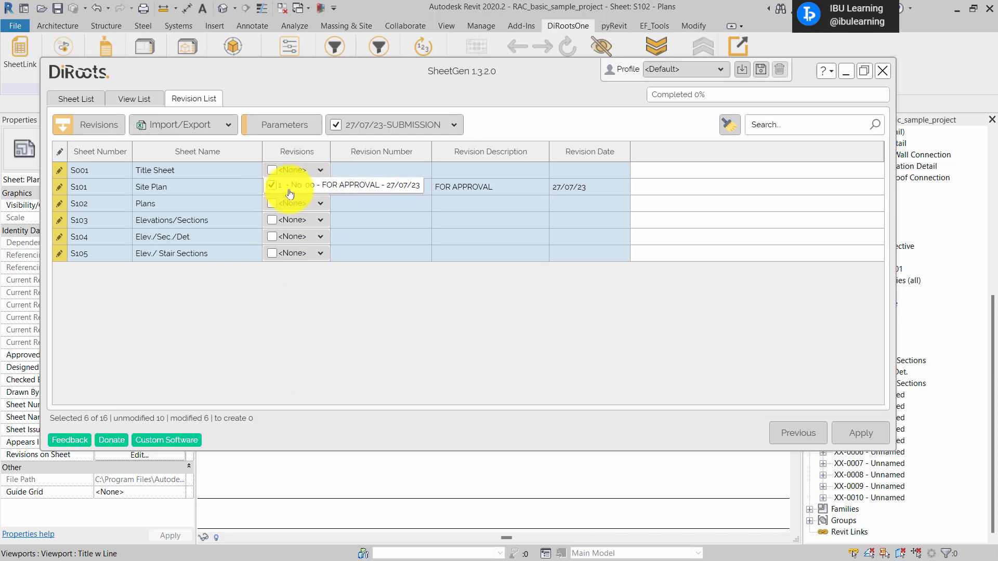
left_click(286, 330)
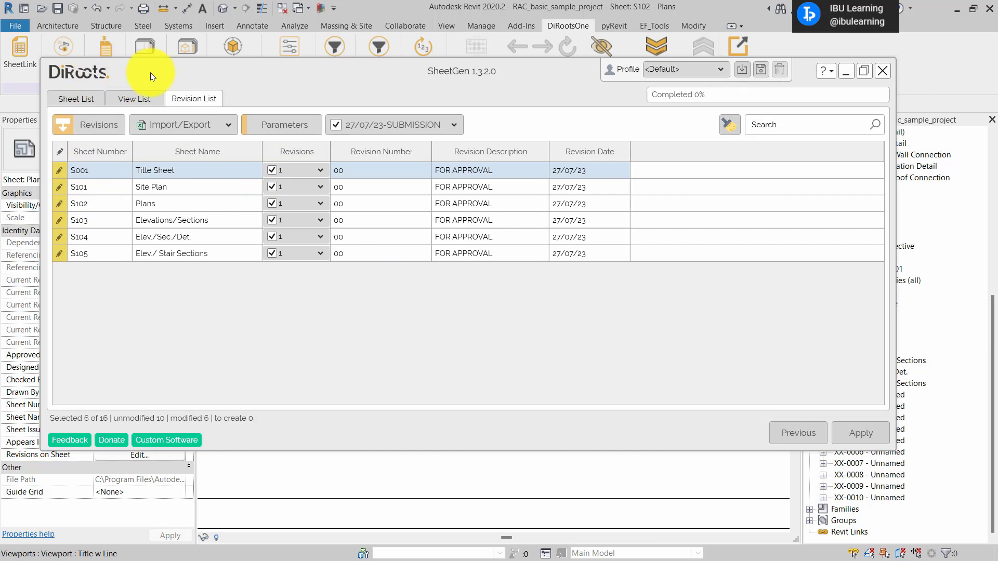
Step: Apply the FOR APPROVAL revision assignments to sheets S001 to S105 and close SheetGen
left_click_drag(151, 72, 187, 76)
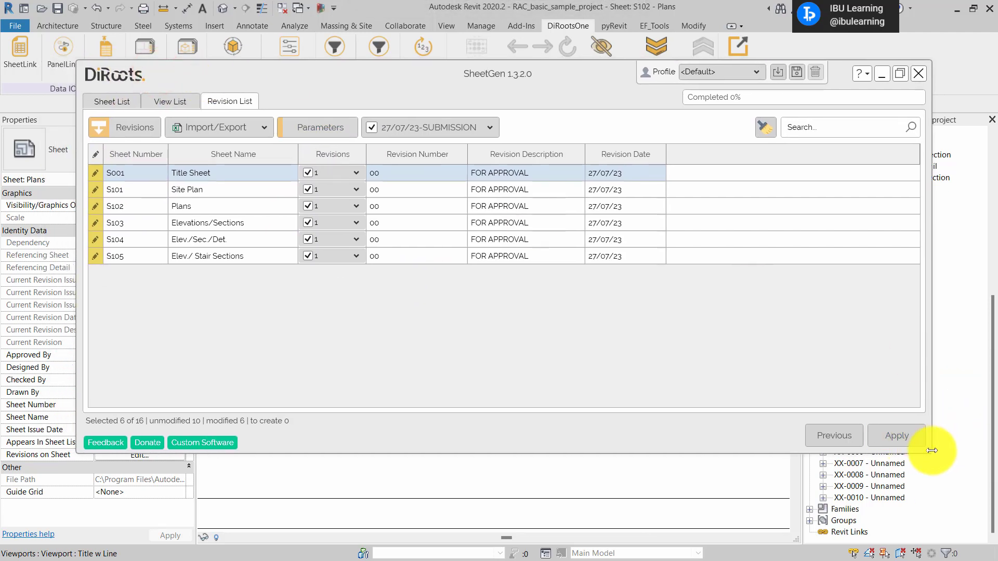
left_click_drag(934, 452, 786, 448)
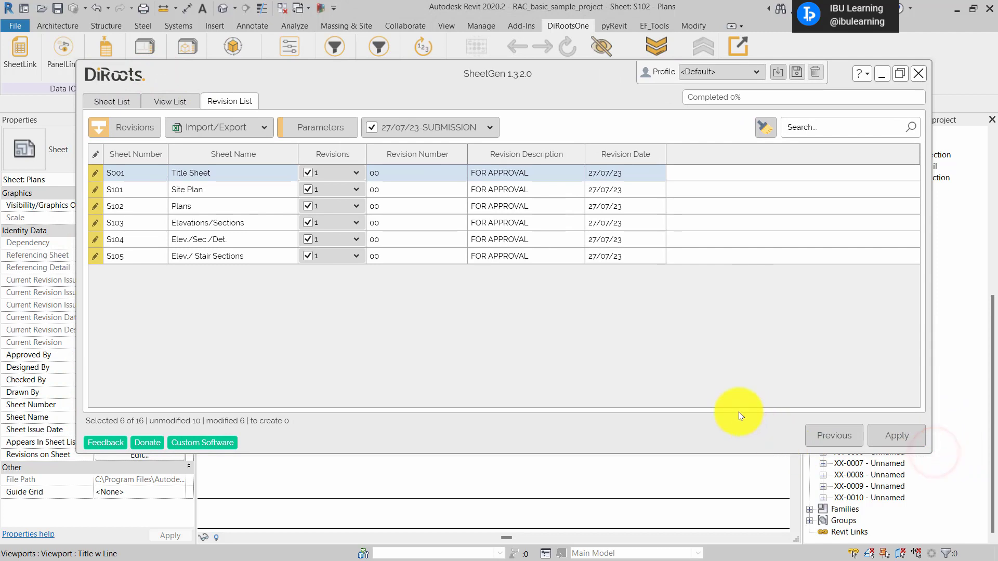
left_click(897, 435)
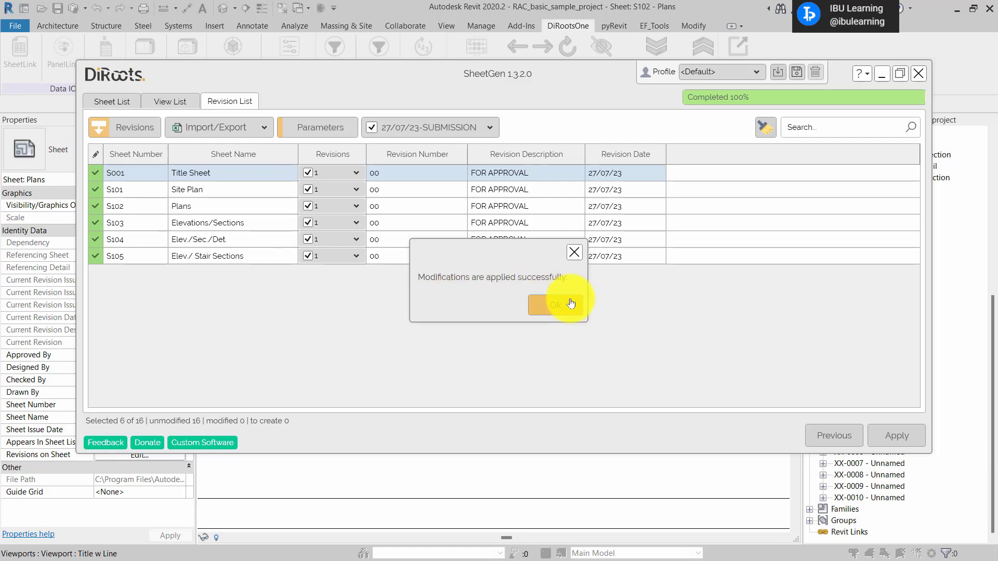
left_click(554, 306)
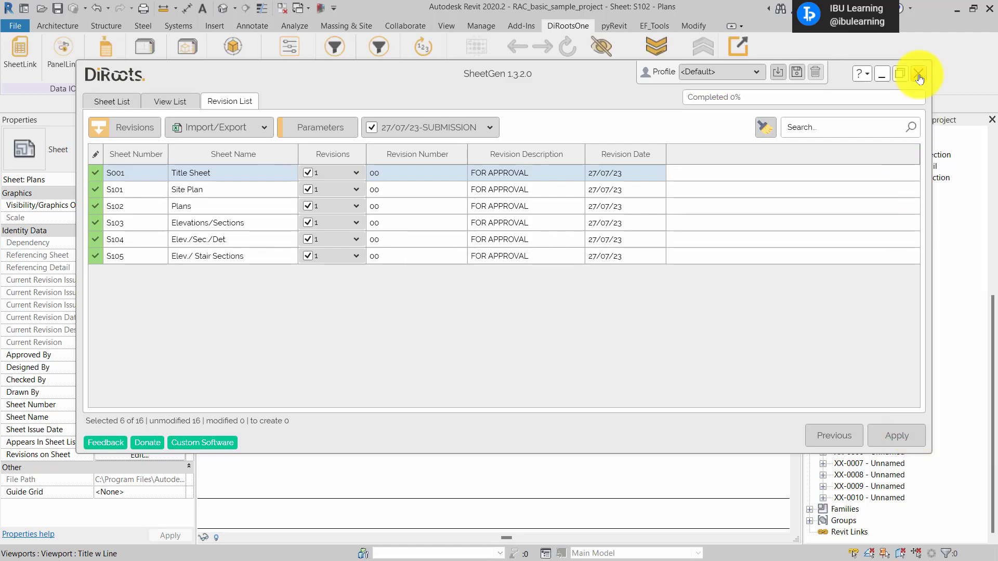
left_click(918, 73)
Step: Open sheet S103 - Elevations/Sections and examine the revision table in its title block
double_click(868, 364)
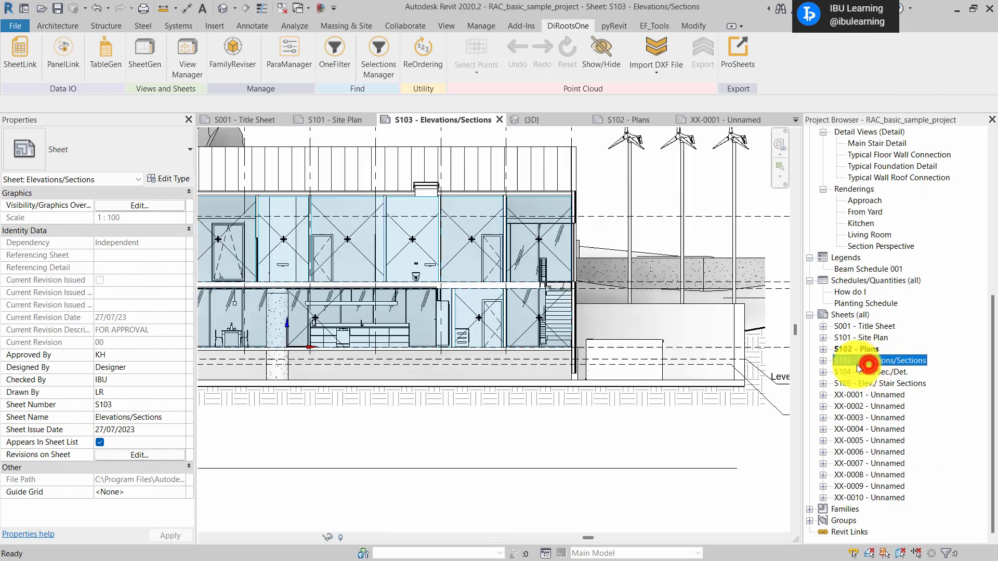
scroll(509, 426, "up", 4)
middle_click_drag(498, 423, 78, 291)
scroll(551, 216, "up", 1)
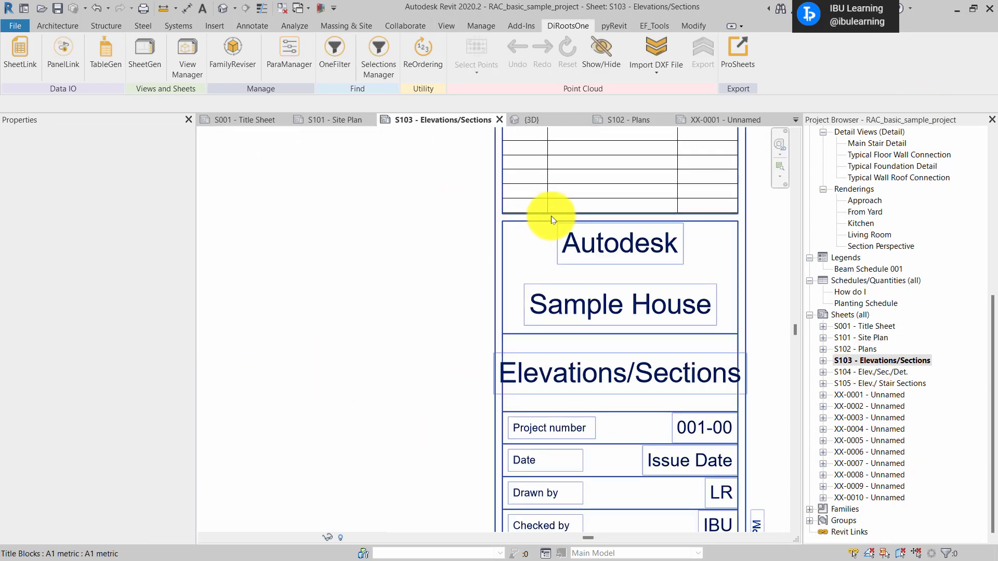
scroll(546, 219, "down", 4)
middle_click_drag(719, 226, 712, 420)
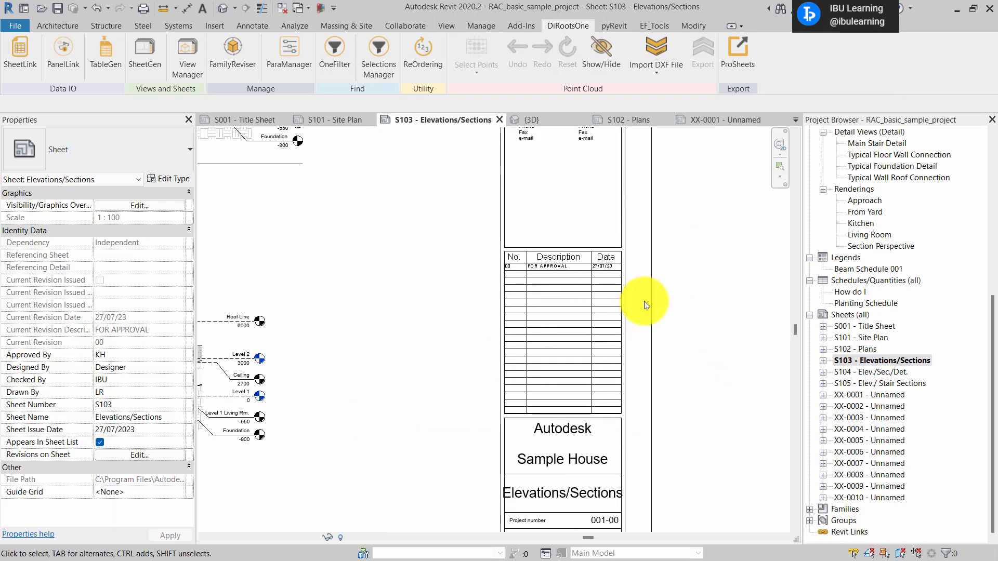
scroll(627, 293, "up", 1)
Step: Check the title block revision tables on sheets S104 - Elev./Sec./Det. and S105 - Elev./ Stair Sections
left_click(857, 372)
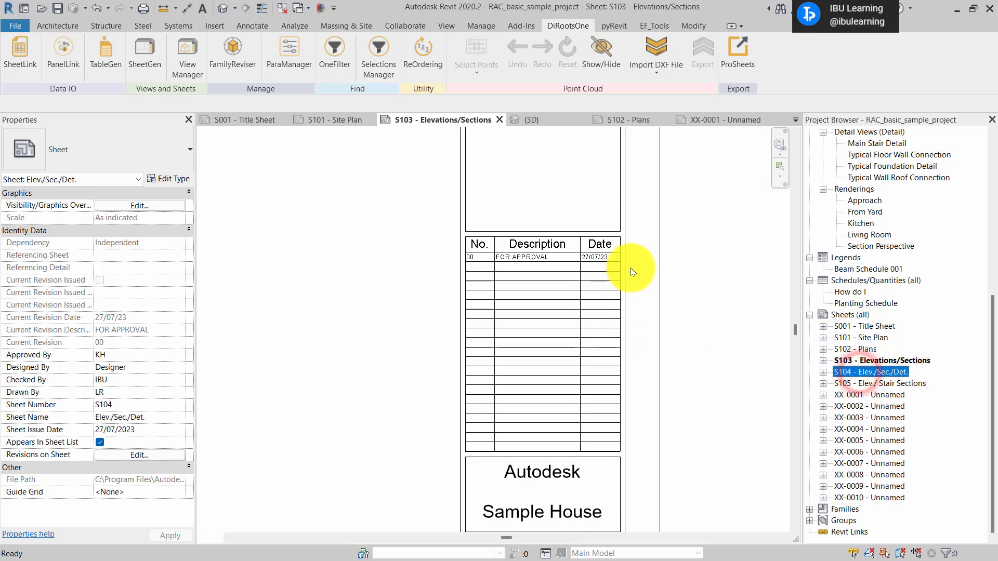
scroll(729, 335, "up", 5)
scroll(727, 335, "up", 2)
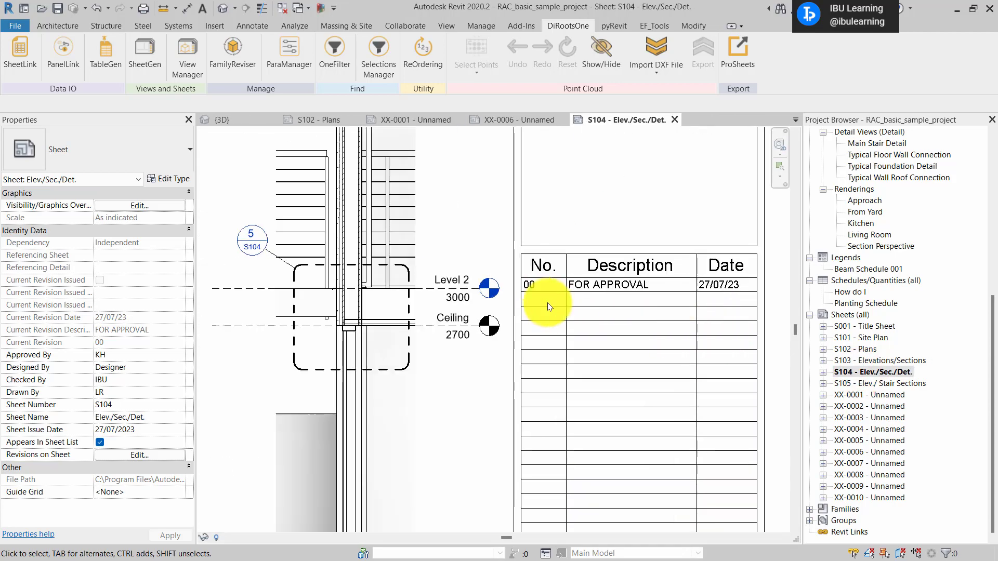
left_click(893, 384)
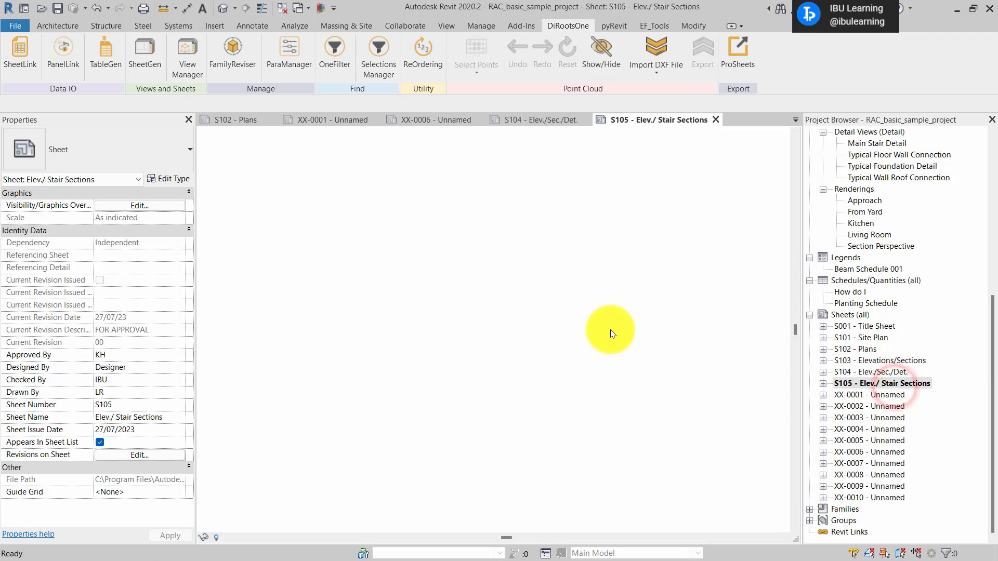
scroll(727, 398, "up", 4)
middle_click_drag(701, 340, 606, 343)
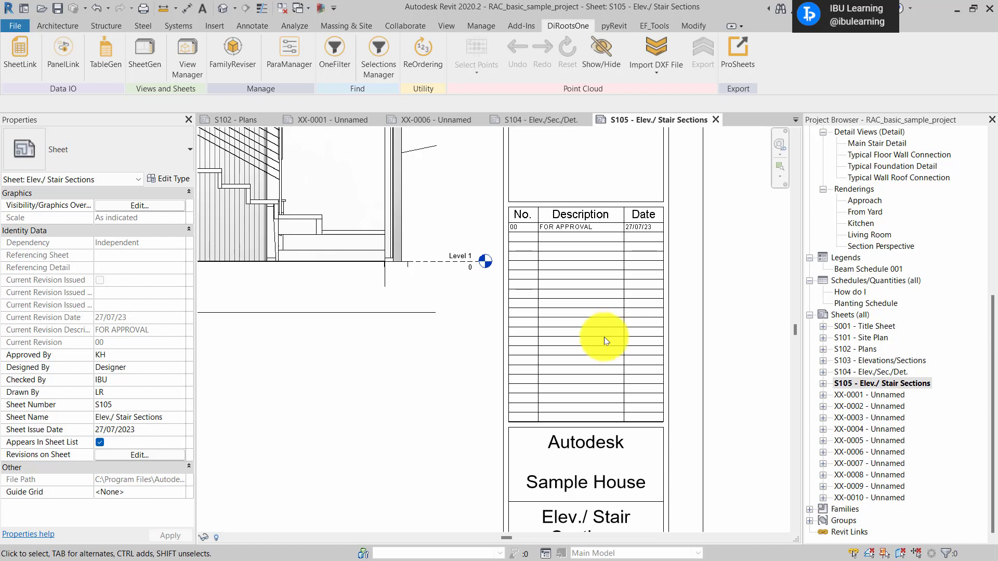
Step: Open FamilyReviser and include the Structural Columns category in the families to export, widening the family name column to read full names
left_click(231, 52)
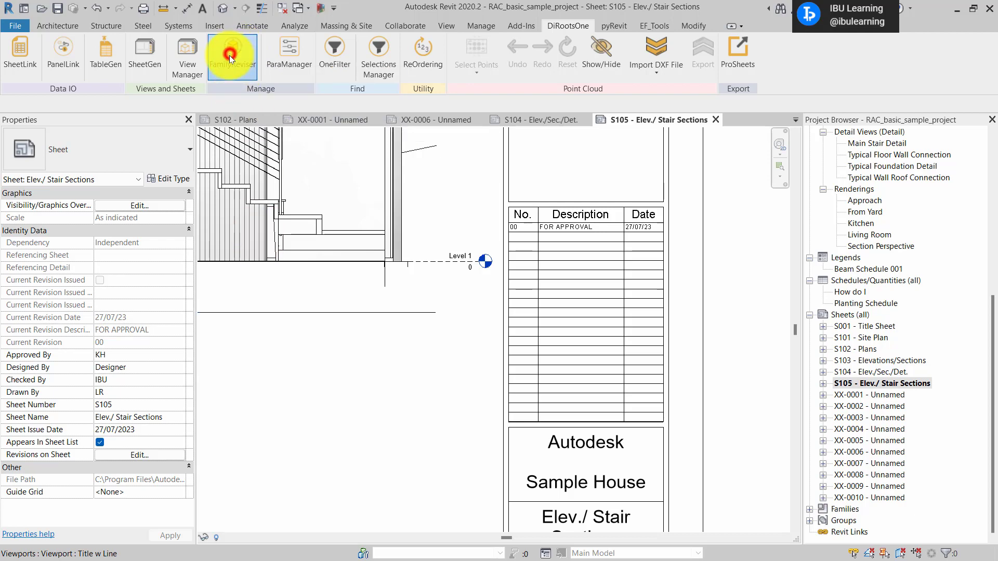
left_click_drag(326, 47, 303, 37)
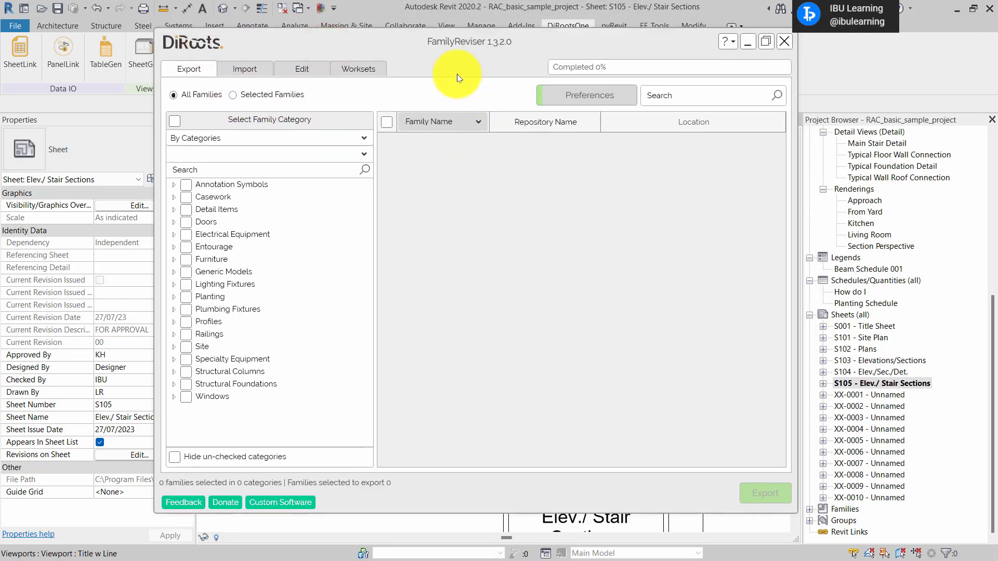
left_click_drag(406, 48, 400, 43)
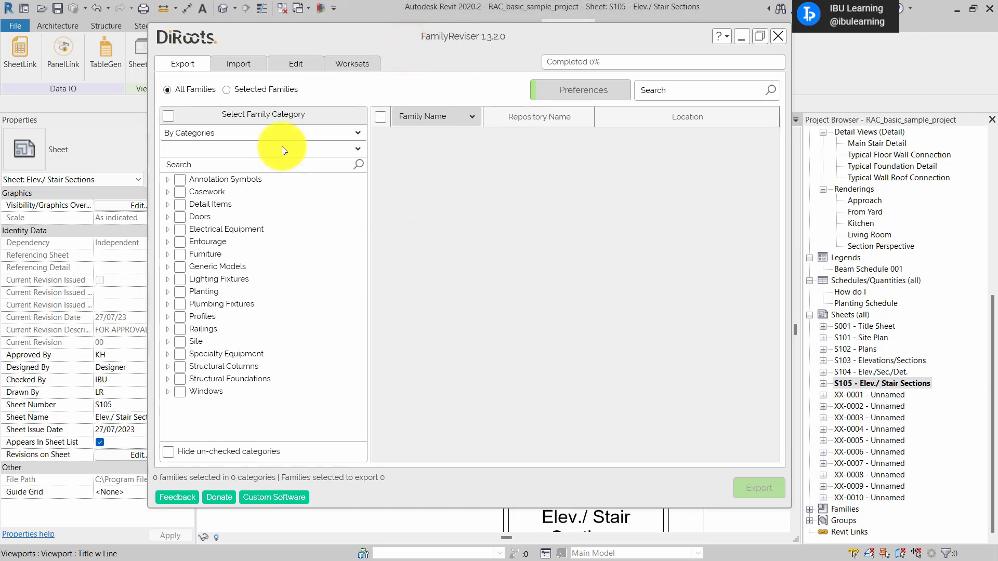
left_click_drag(379, 42, 403, 44)
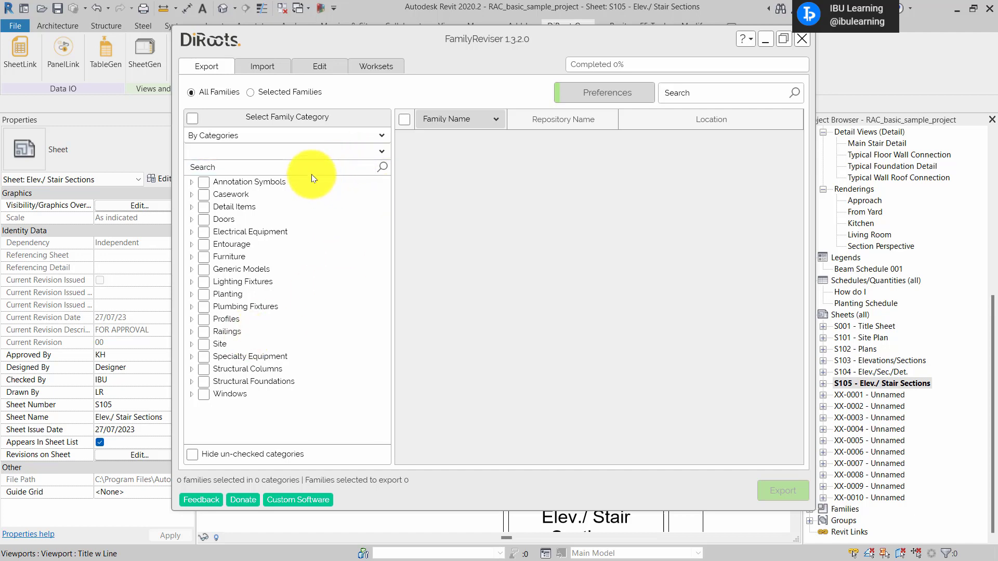
left_click_drag(269, 35, 281, 72)
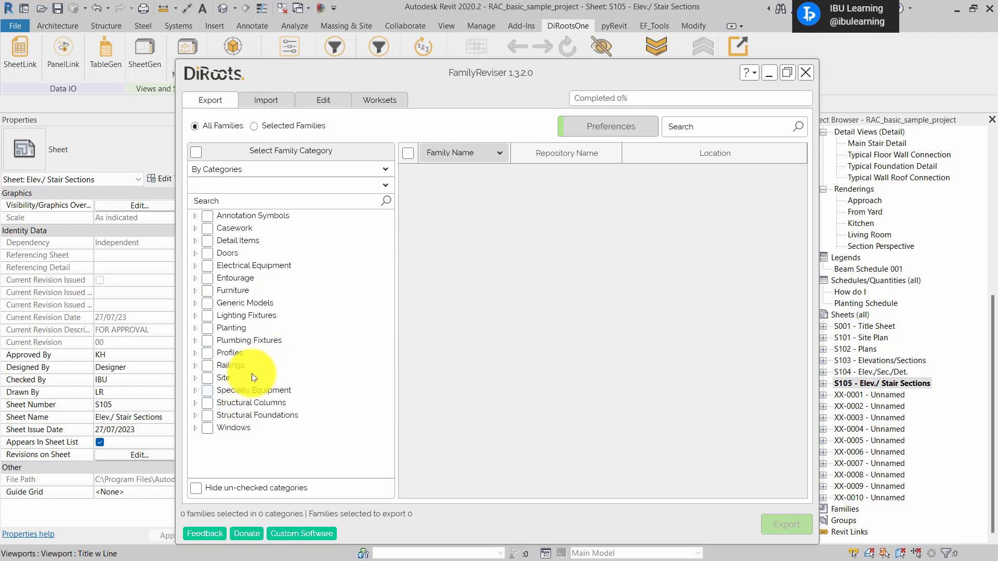
left_click(207, 404)
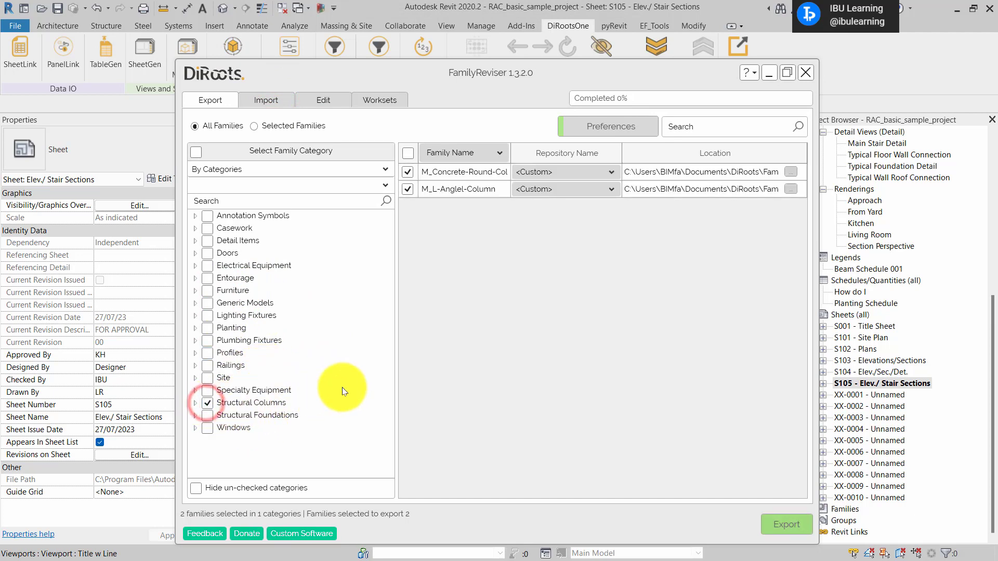
double_click(511, 150)
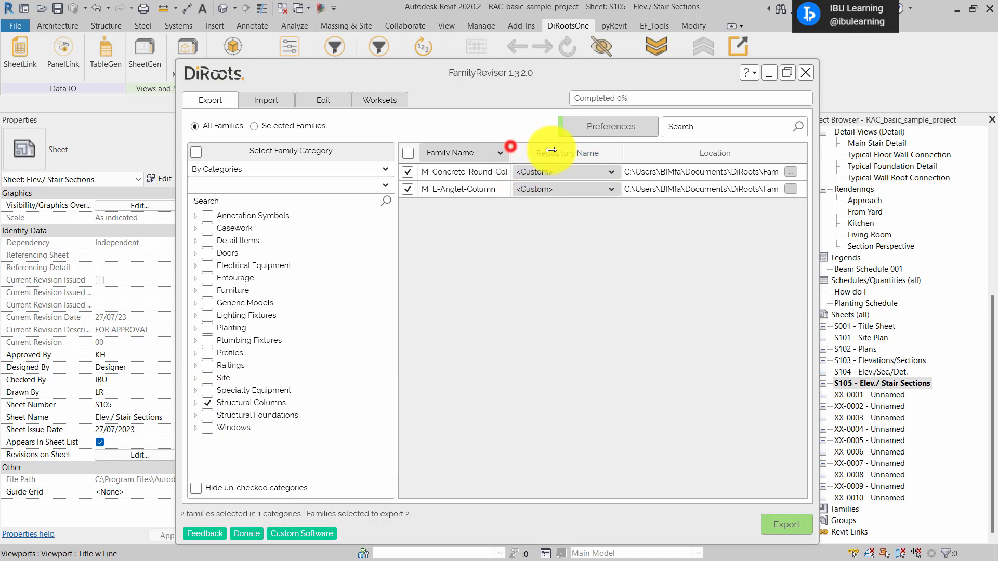
left_click(469, 171)
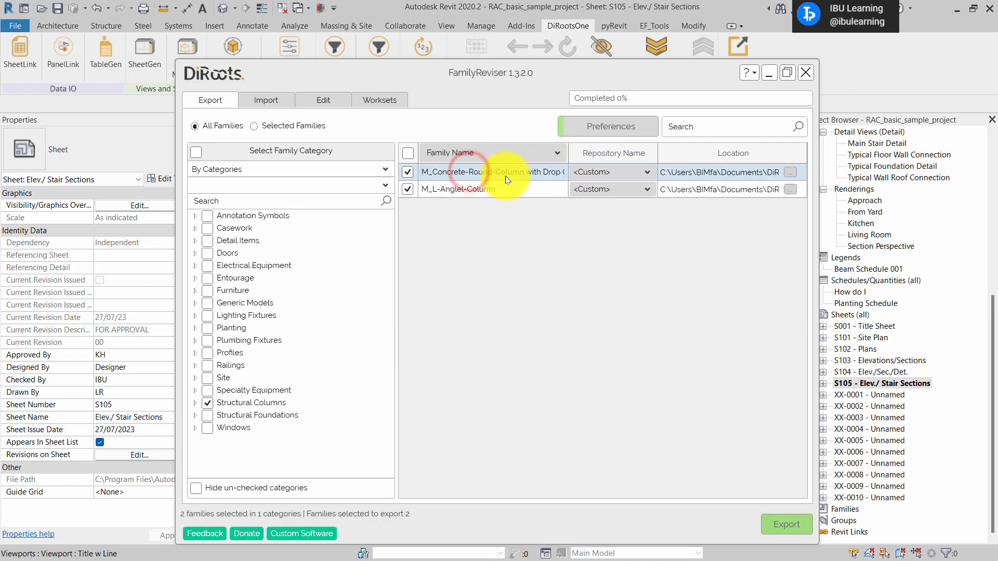
left_click(484, 189)
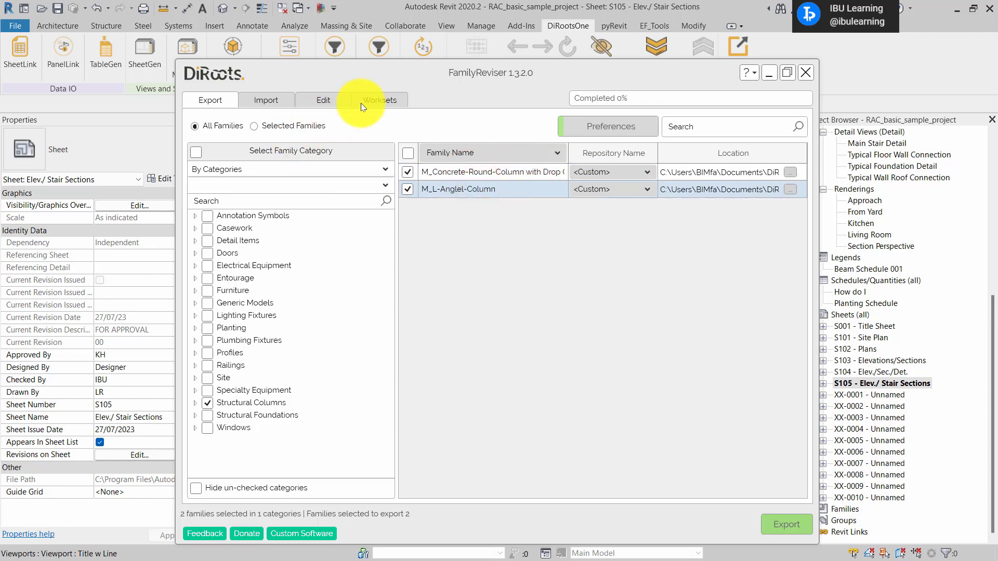
Step: Limit FamilyReviser's list of editable loadable families to the Structural Columns category
left_click(323, 97)
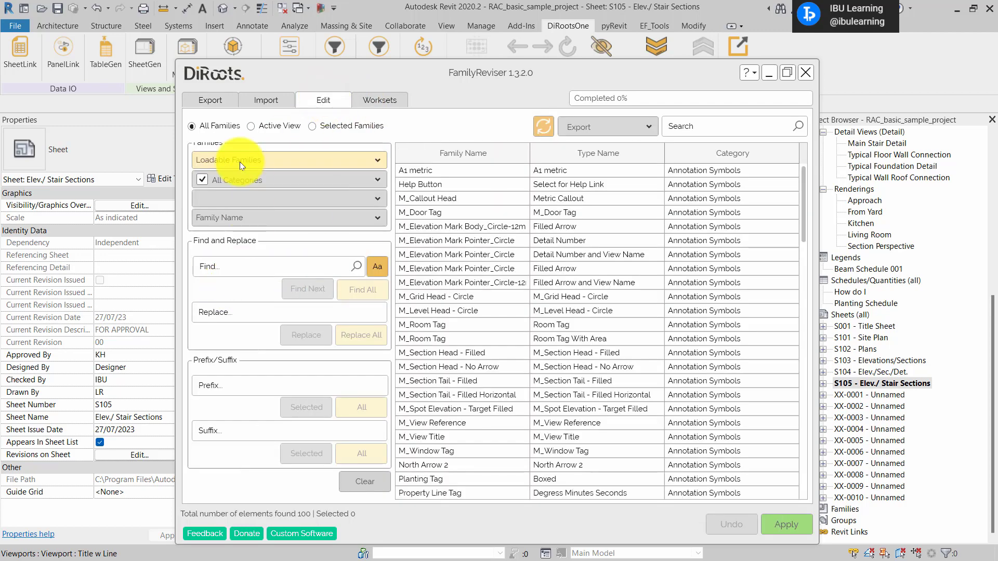
left_click(230, 180)
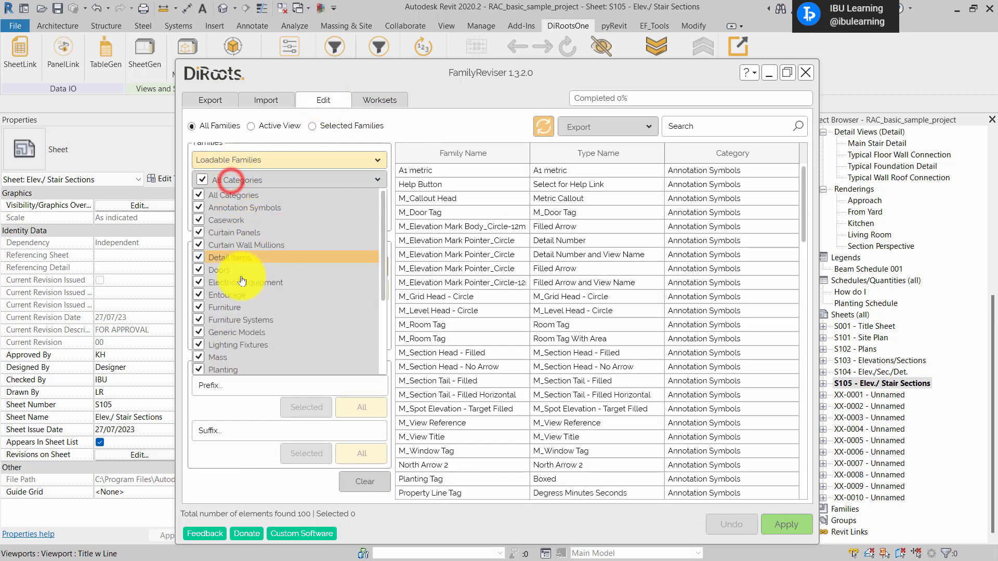
left_click(198, 194)
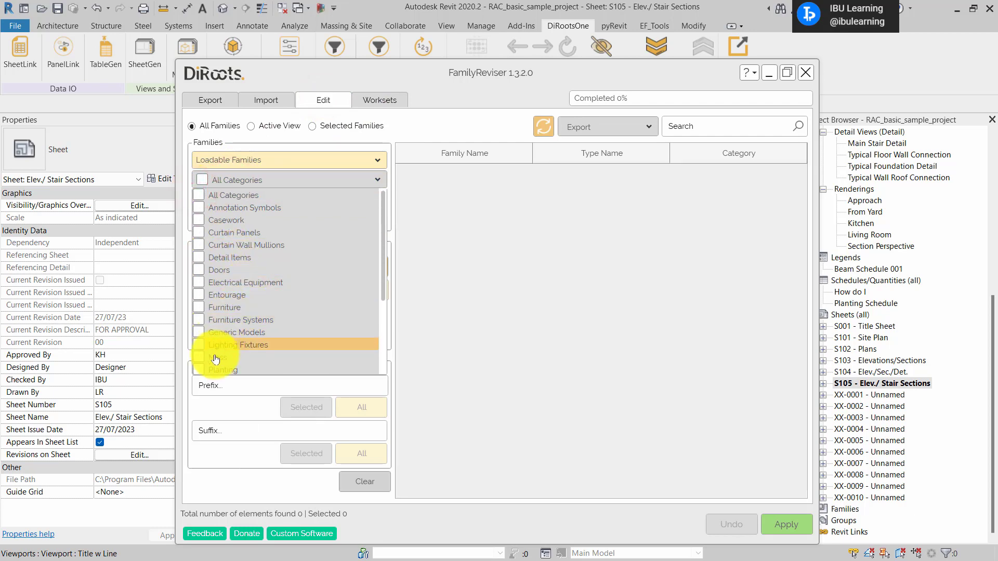
scroll(234, 312, "down", 3)
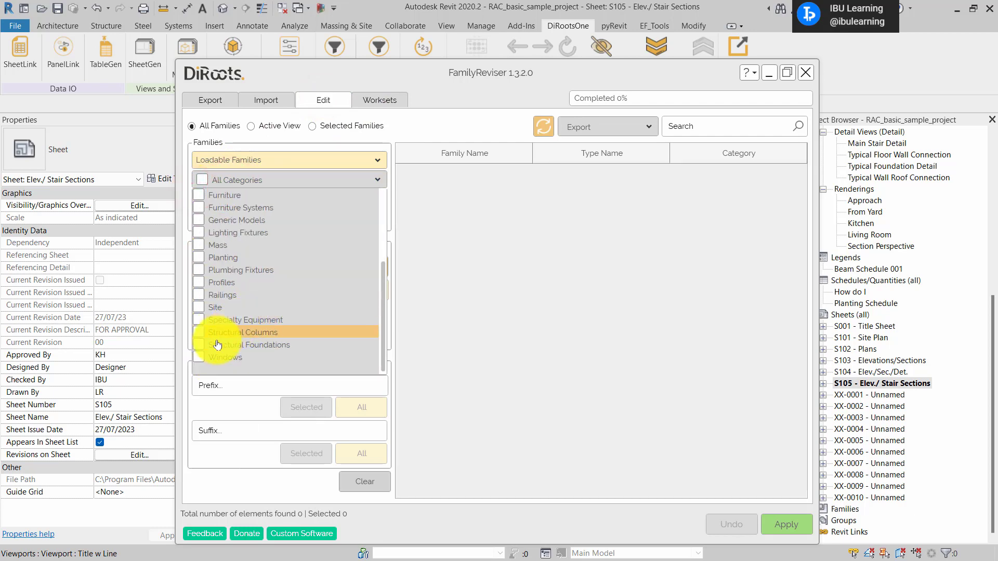
left_click(200, 333)
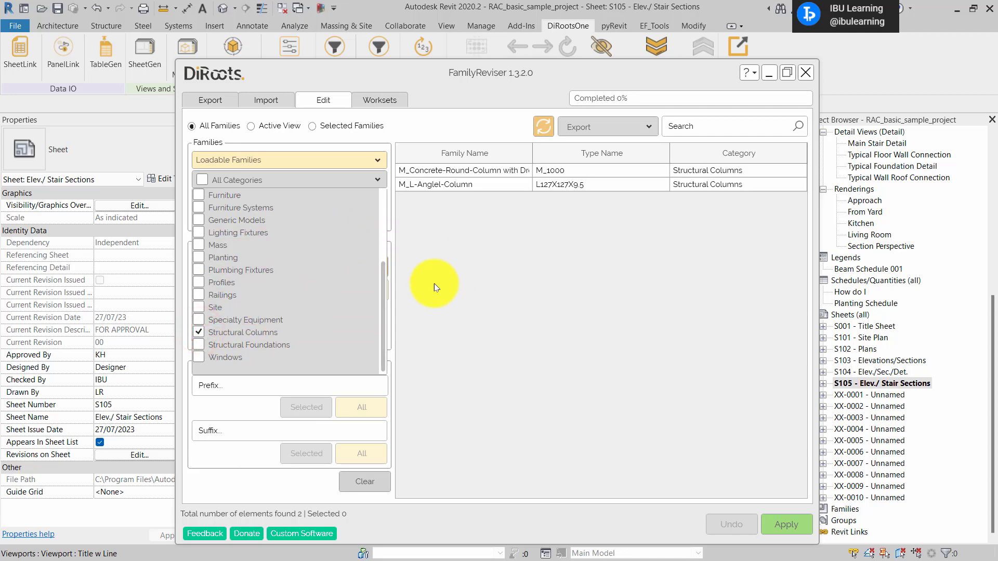
left_click(495, 270)
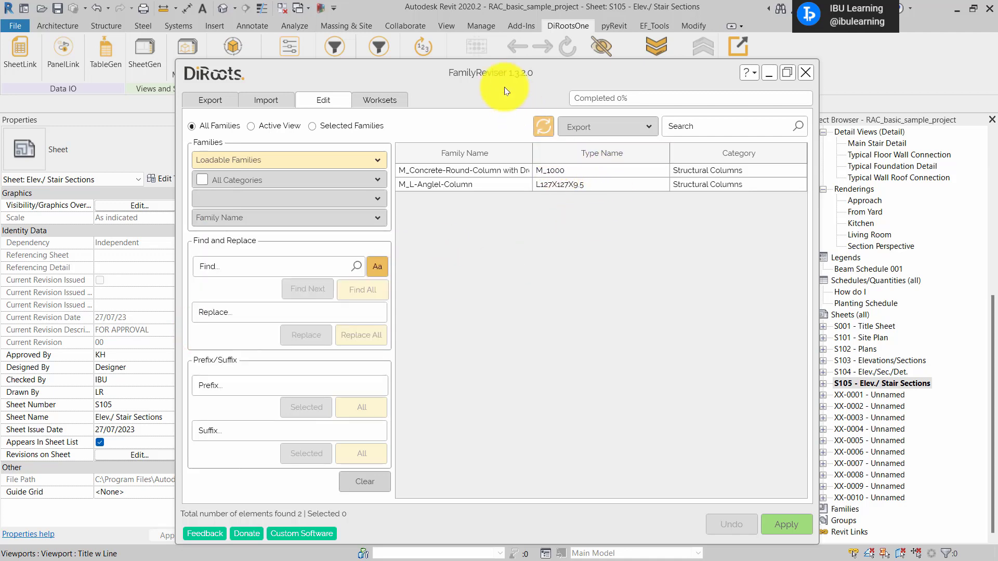
Step: Switch the category filter of the editable families from Structural Columns to Doors
left_click_drag(504, 91, 464, 78)
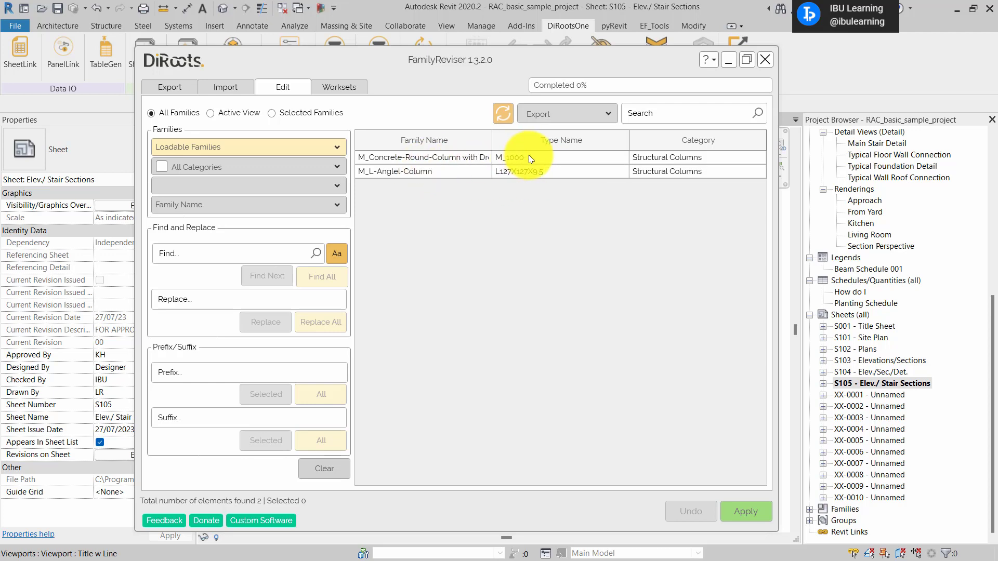
left_click(222, 166)
scroll(175, 343, "down", 3)
left_click(177, 319)
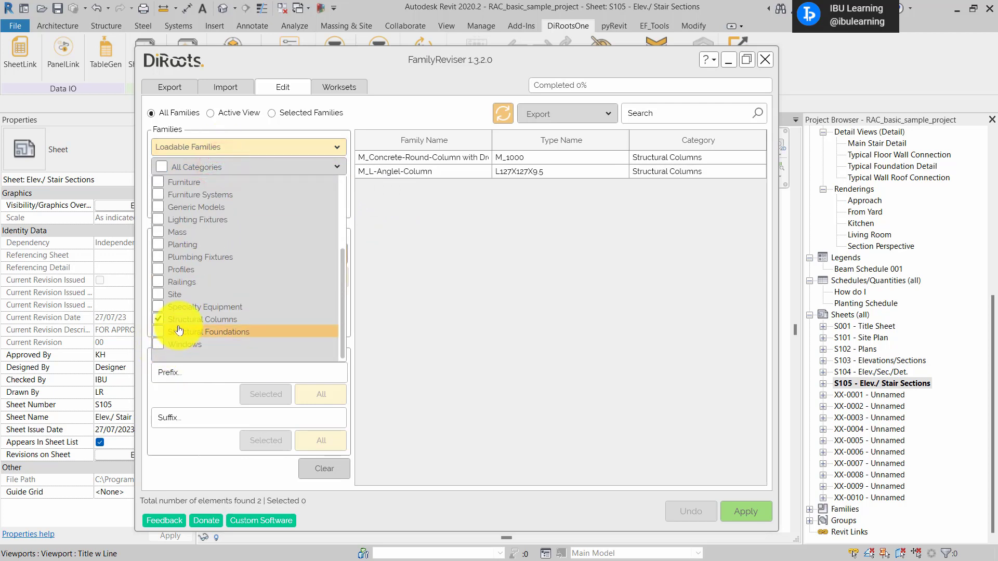
left_click(158, 319)
scroll(158, 312, "up", 3)
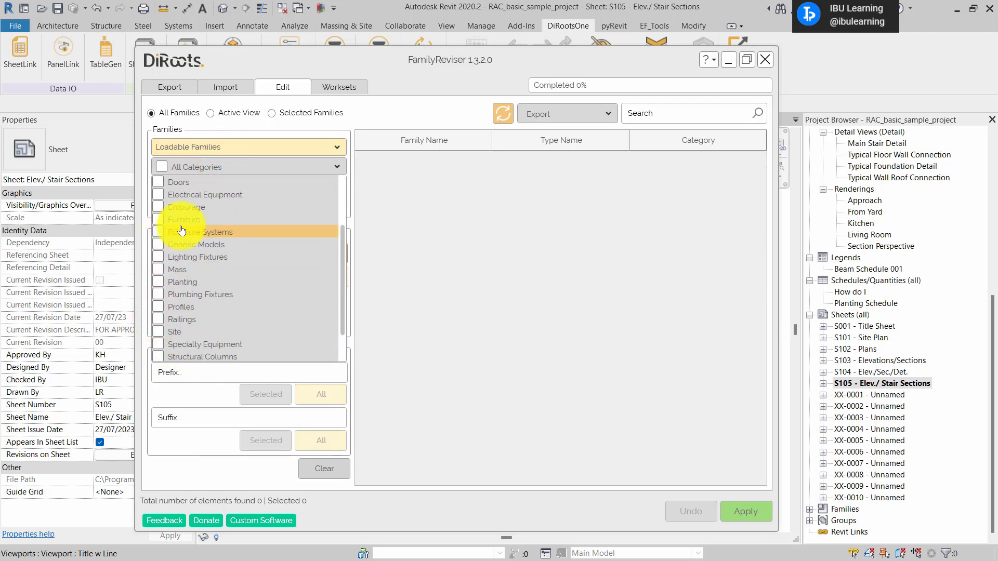
left_click(159, 182)
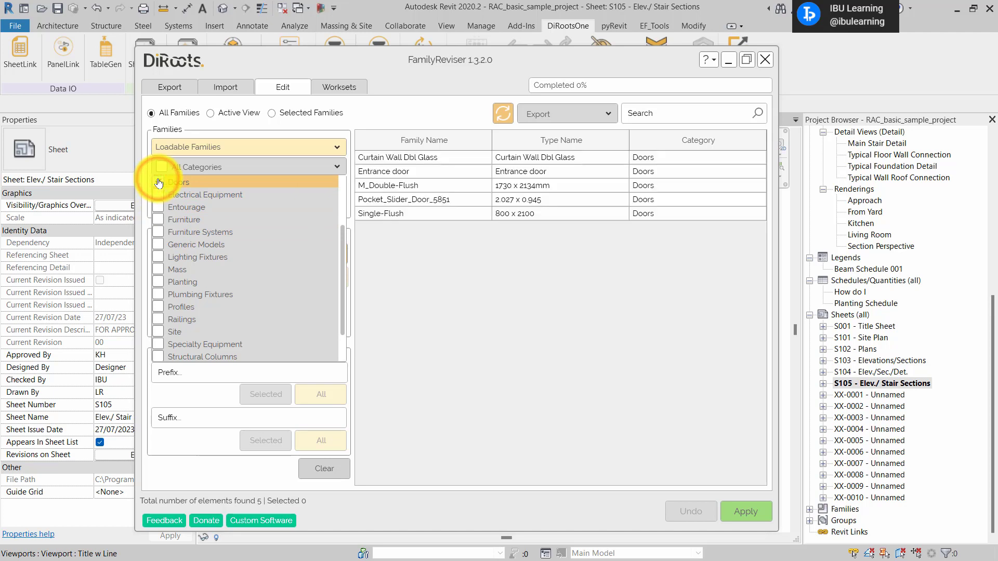
left_click(515, 291)
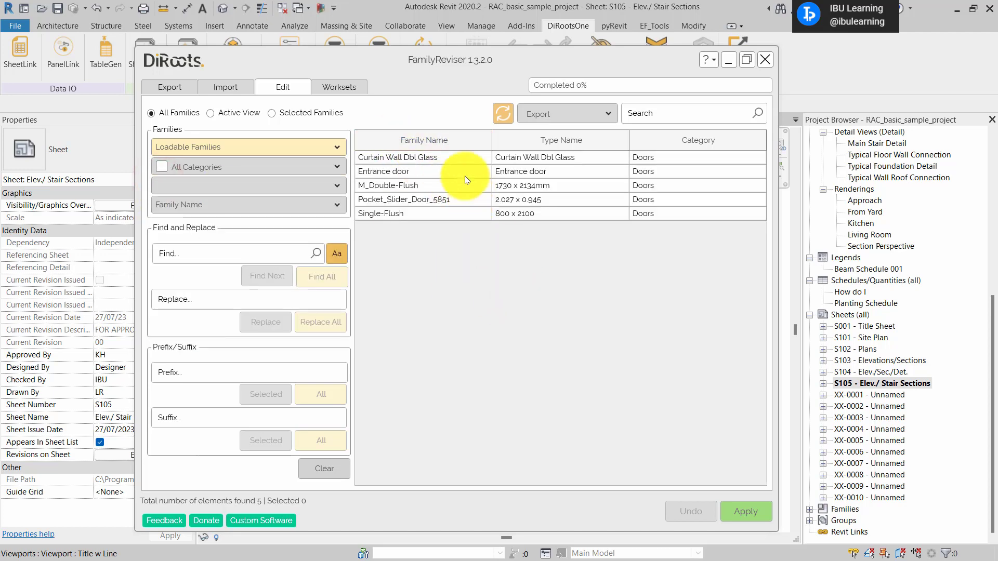
Step: Rename the M_Double-Flush door type to DOOR_1730 x 2134mm
left_click(438, 141)
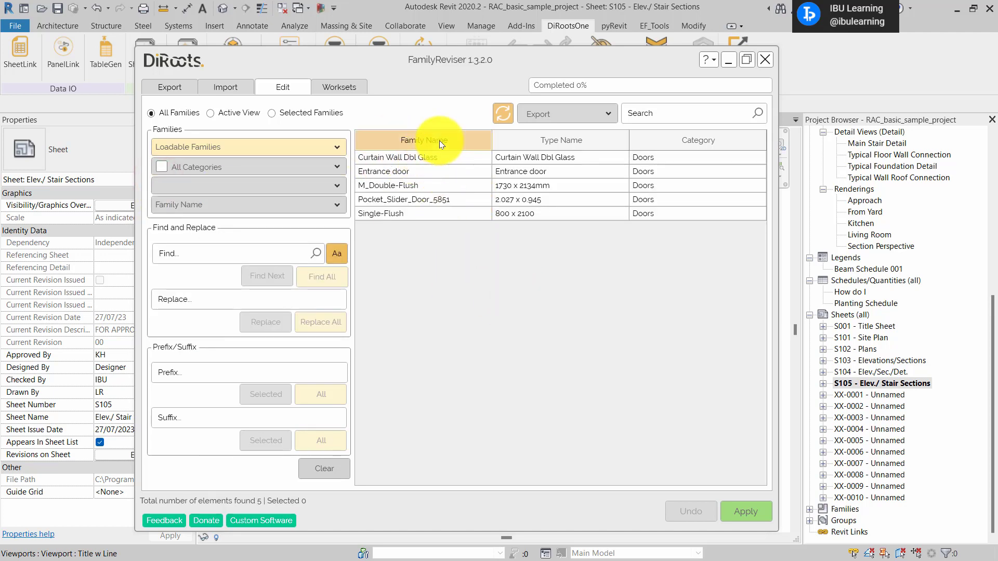
left_click(576, 187)
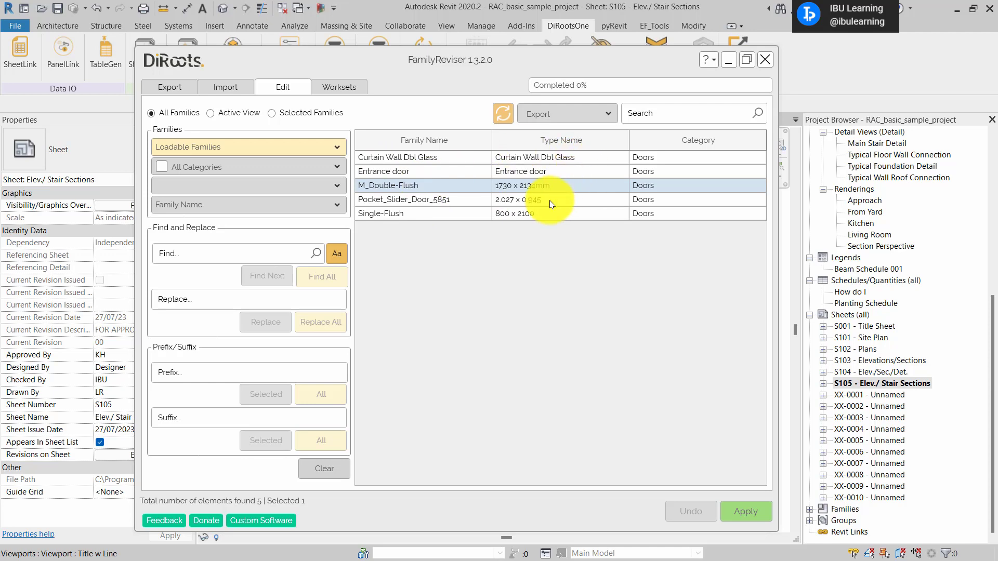
left_click(496, 185)
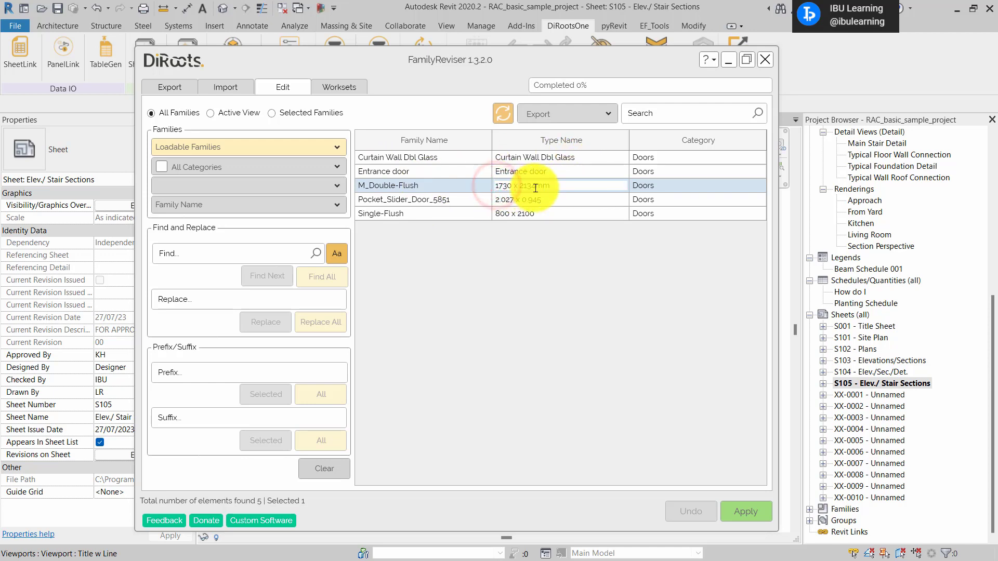
type("DOOR")
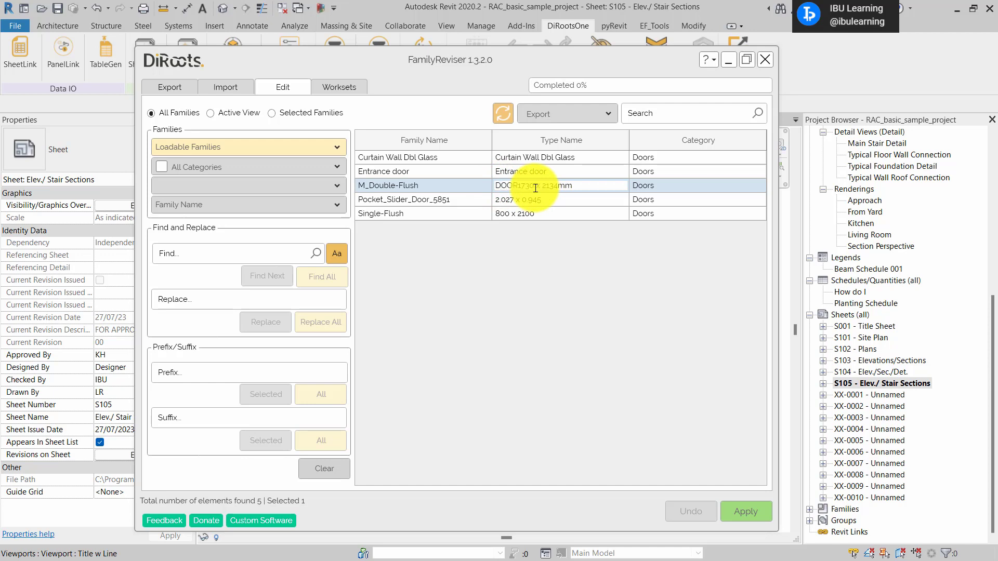
type("-")
key("BackSpace")
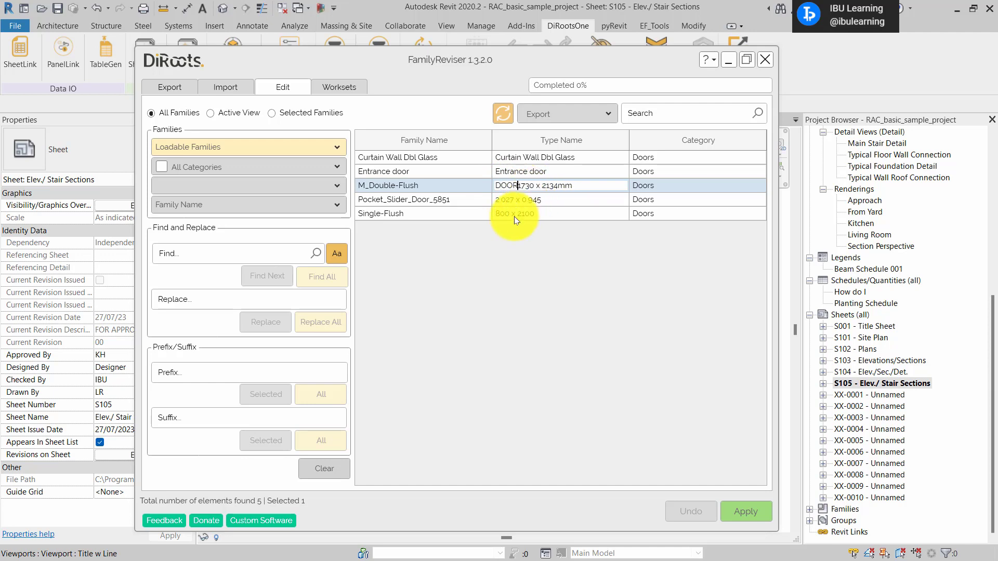
type("_")
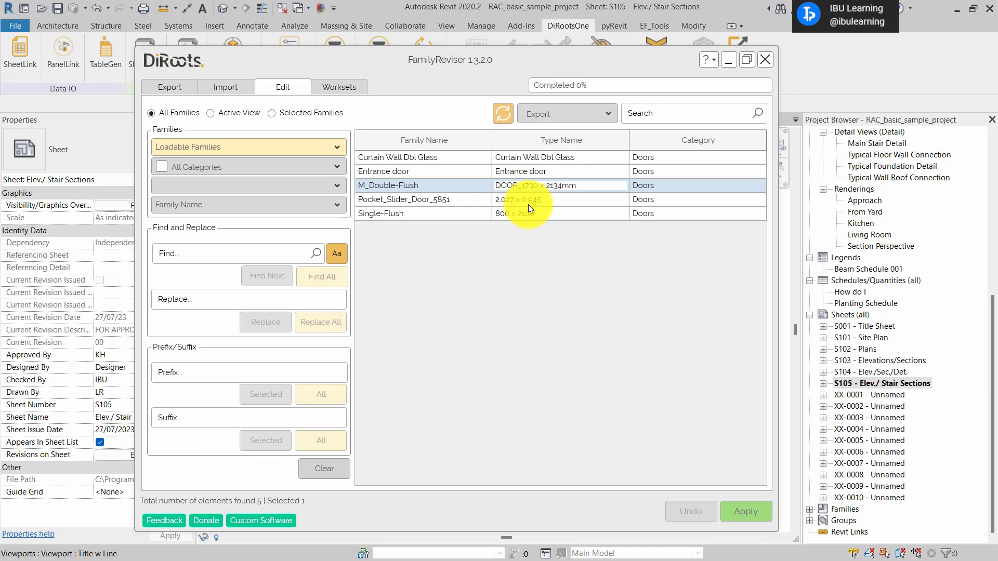
Step: Add the DOOR_ prefix to the type names of the Pocket_Slider_Door_5851 and Single-Flush families
double_click(501, 199)
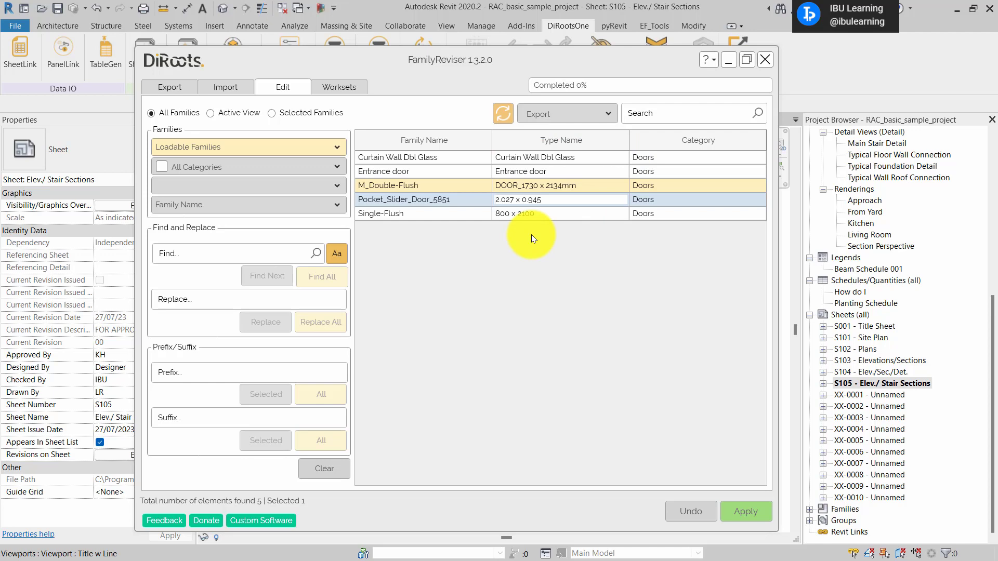
type("DOOR_")
double_click(545, 213)
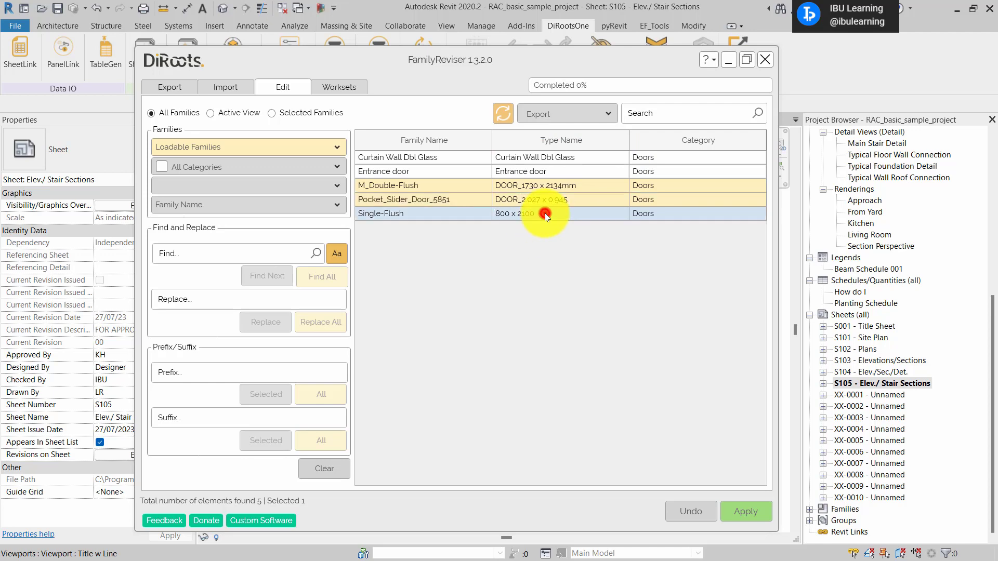
left_click(496, 214)
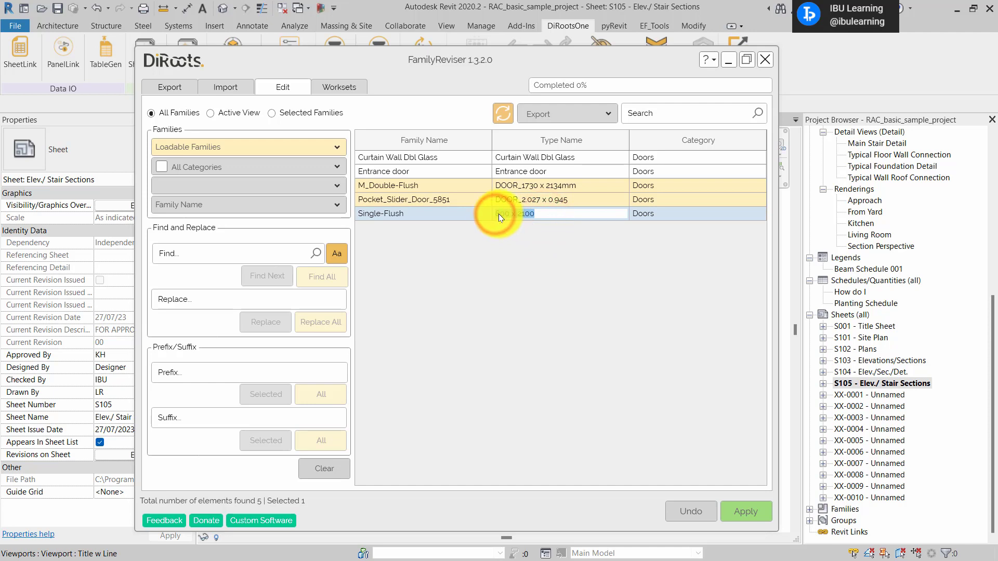
left_click(497, 214)
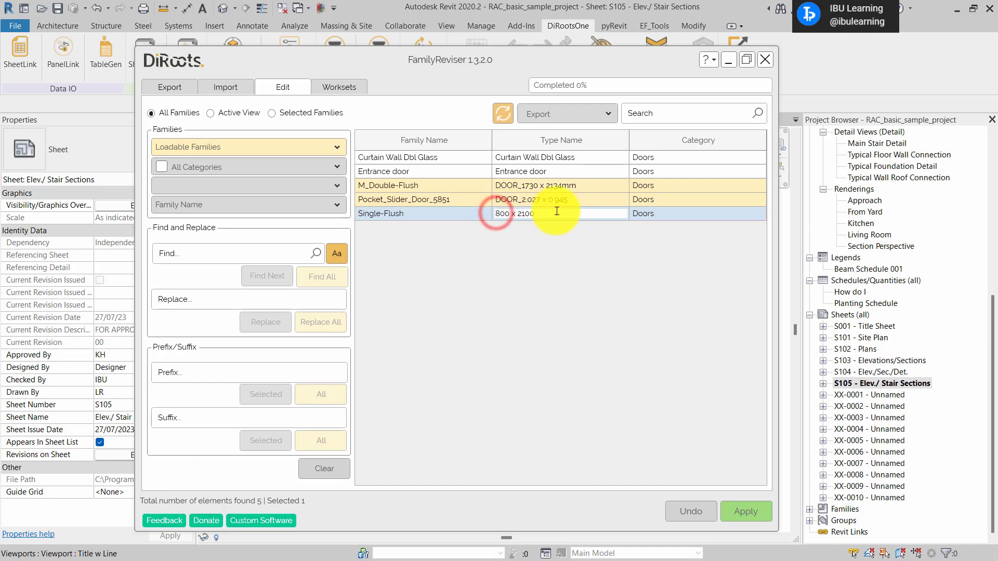
type("d")
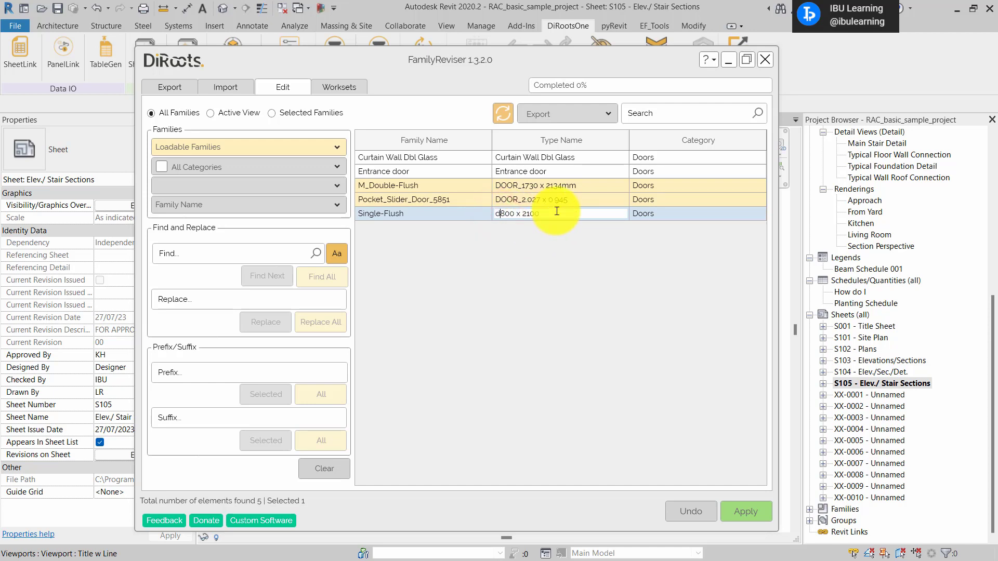
key("BackSpace")
type("DOOR_")
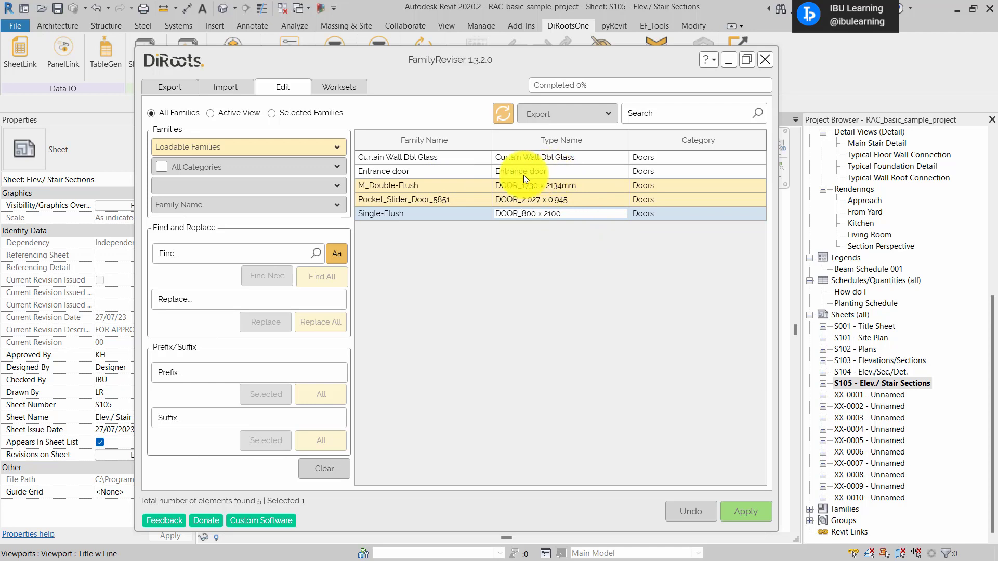
Step: Apply the door type name changes to the project and close FamilyReviser
left_click(578, 264)
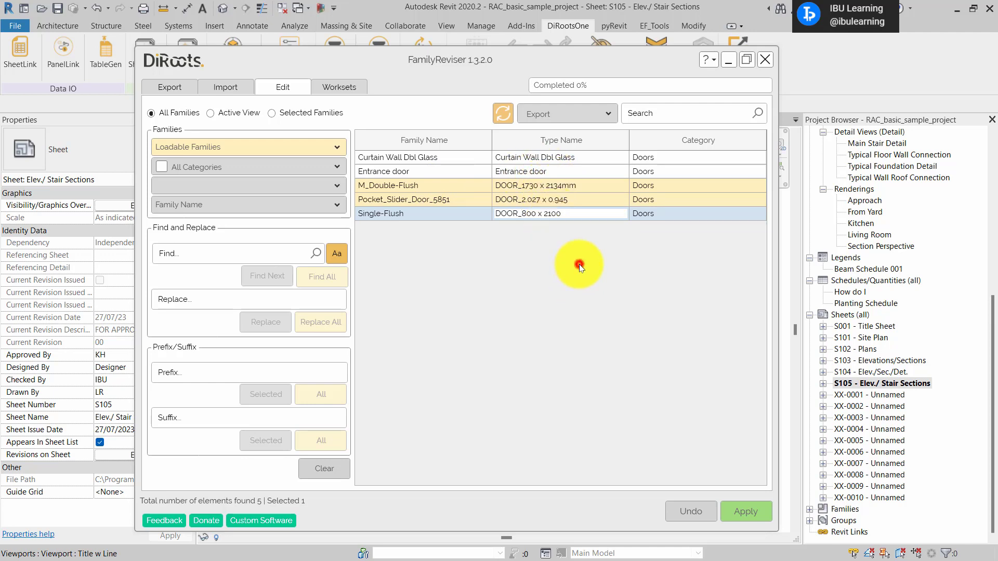
left_click(606, 186)
left_click(753, 515)
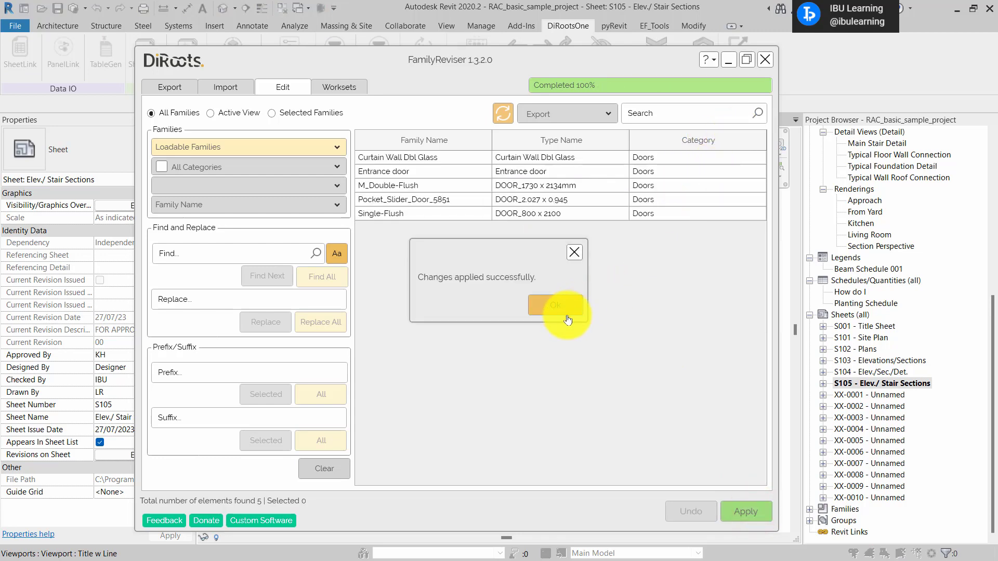
left_click(555, 305)
left_click(765, 59)
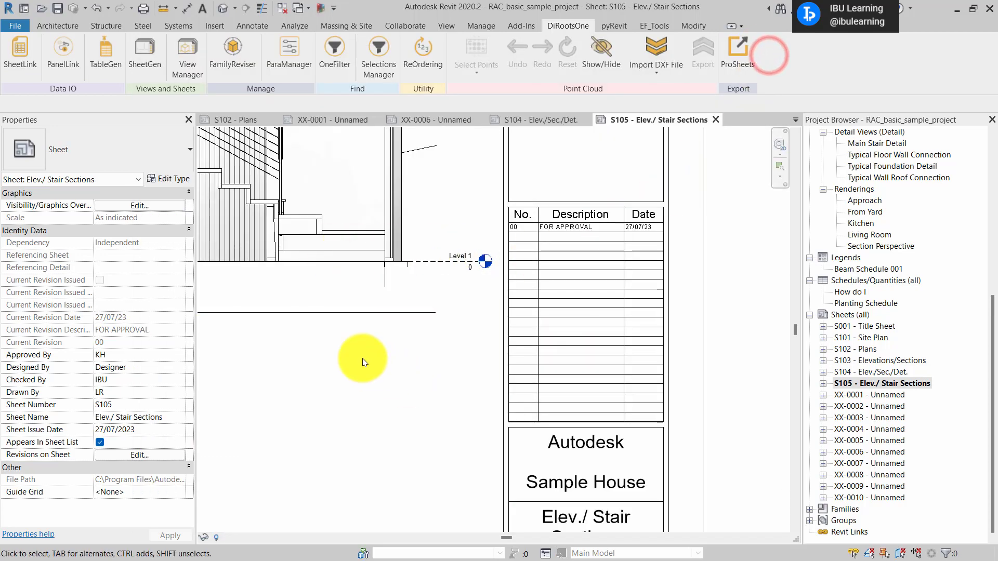
Step: Open sheet S103 - Elevations/Sections and activate its longitudinal section view
middle_click_drag(363, 358, 579, 435)
scroll(607, 385, "down", 5)
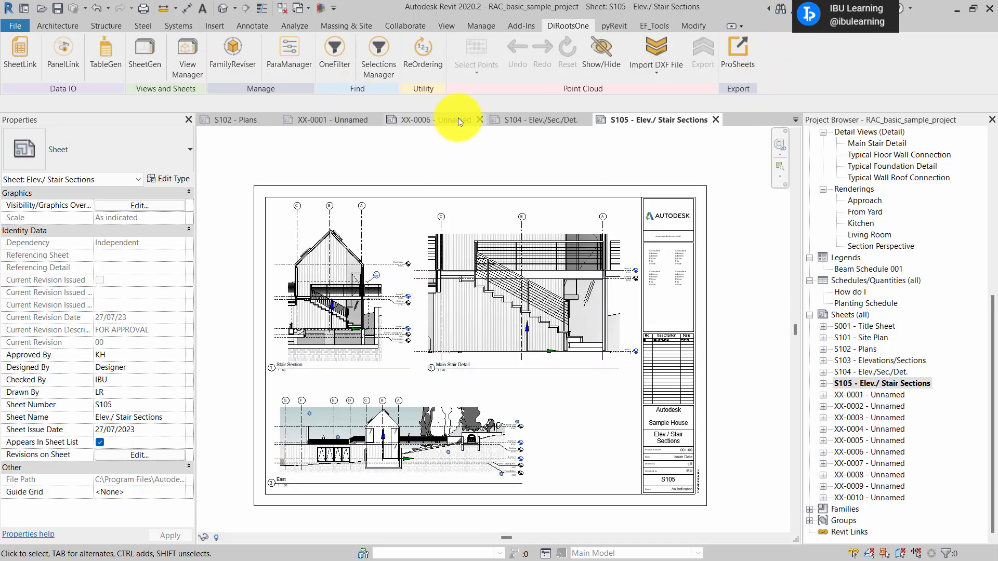
left_click(452, 119)
left_click(562, 120)
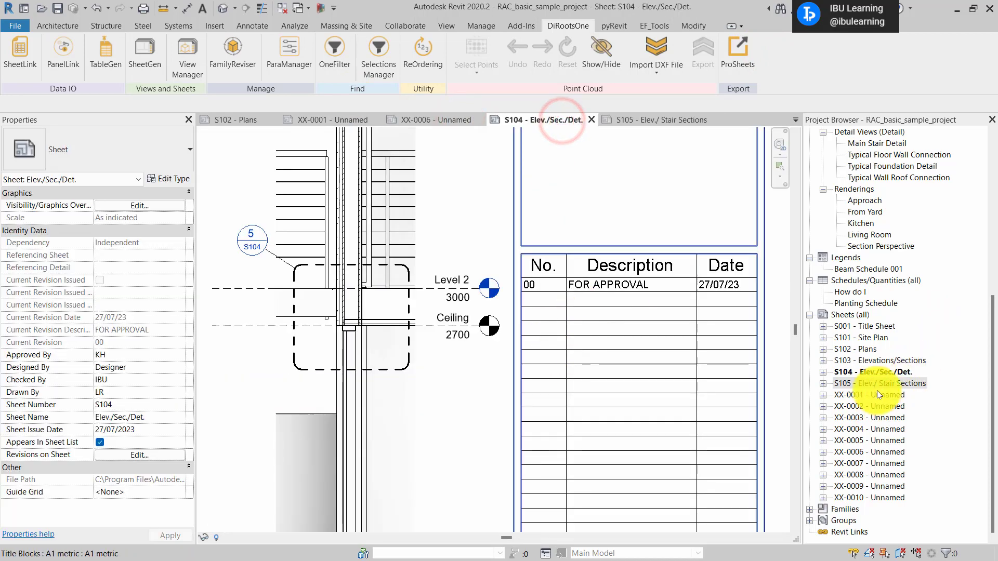
double_click(868, 361)
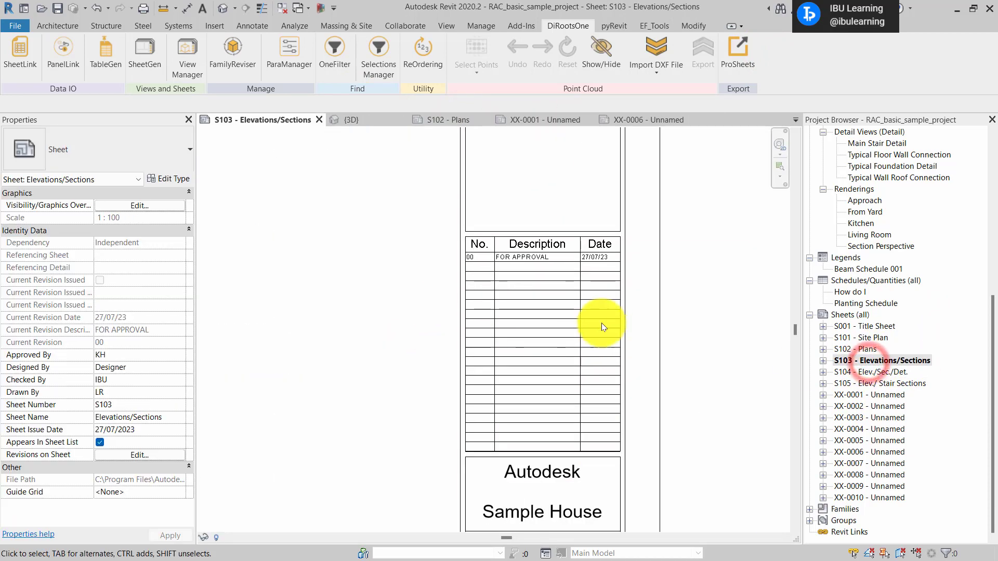
scroll(600, 322, "down", 5)
scroll(428, 351, "up", 6)
double_click(562, 307)
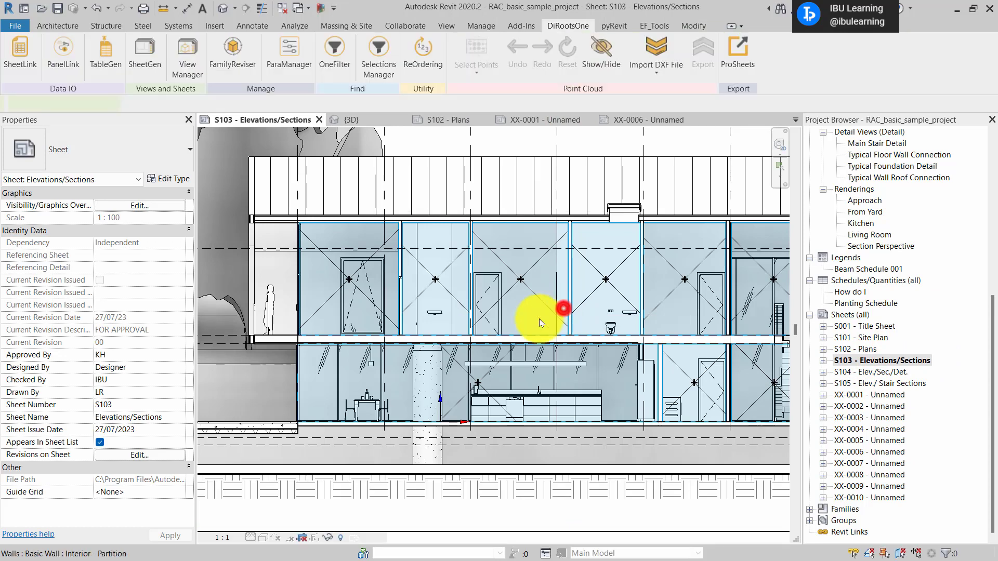
Step: Check the type name of an upper-floor single-flush door in the longitudinal section, and clear the selection
left_click(488, 296)
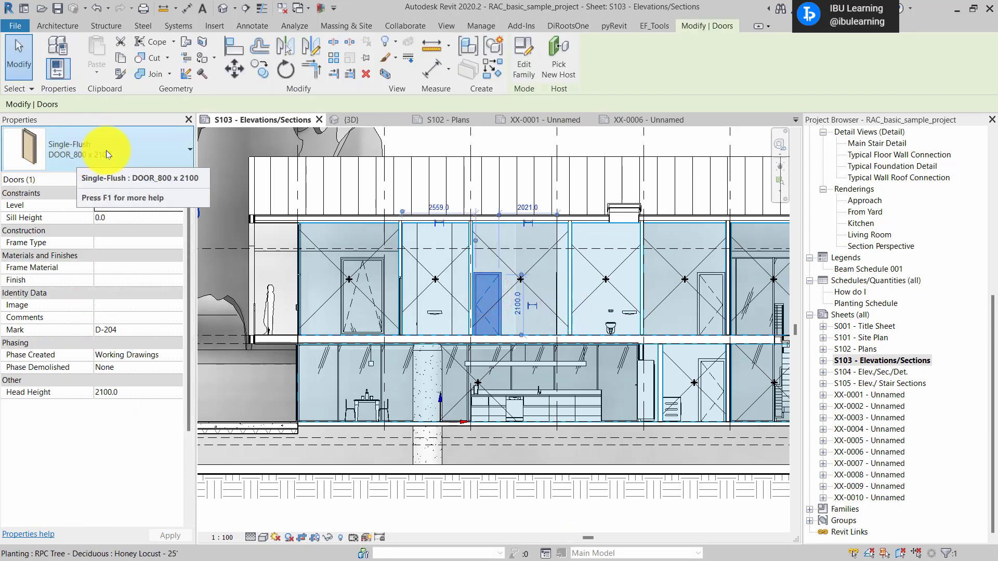
middle_click_drag(552, 283, 501, 314)
left_click(541, 144)
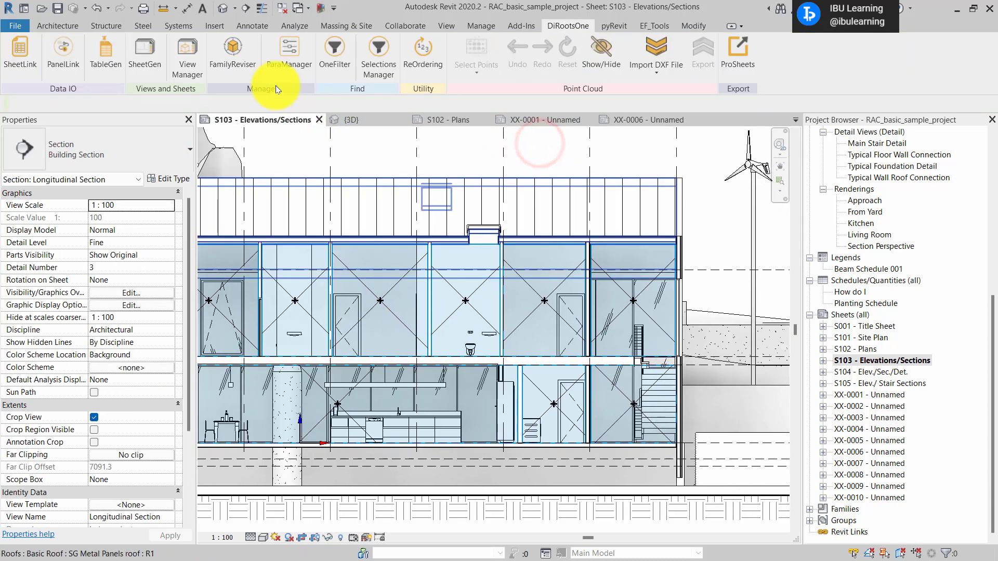
Step: Reopen FamilyReviser and include all family categories in the export list, looking through the families
left_click(238, 51)
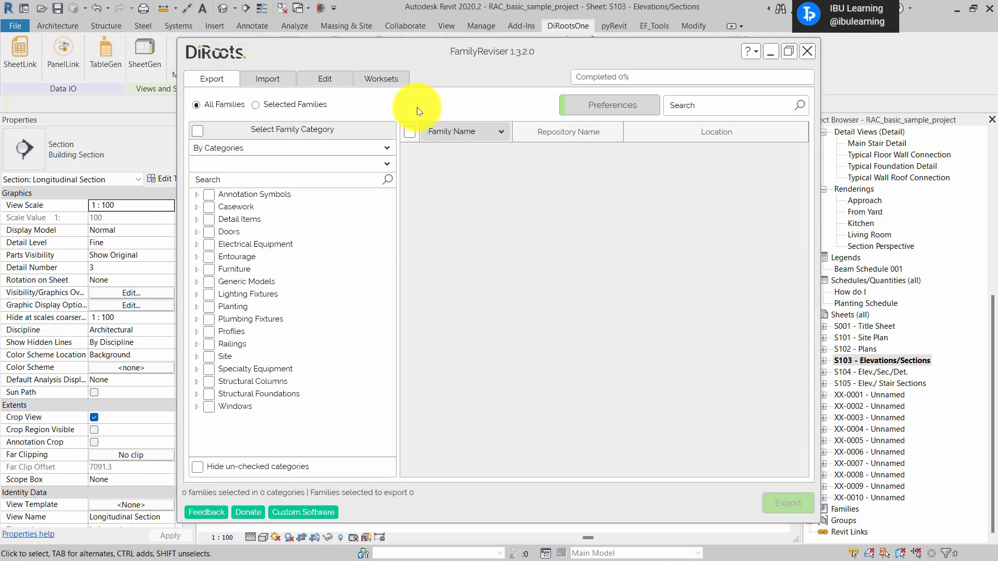
left_click_drag(427, 47, 400, 48)
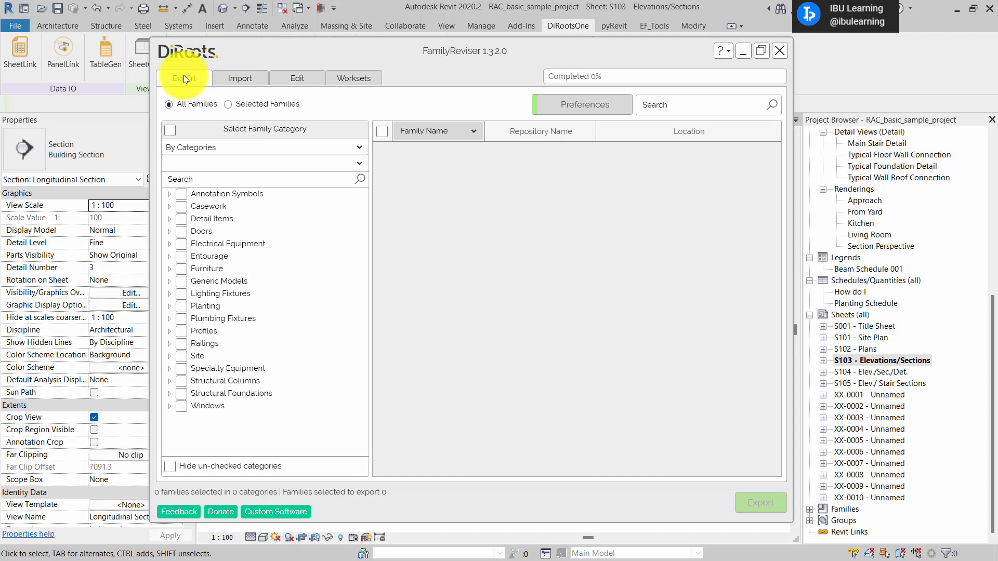
left_click(169, 129)
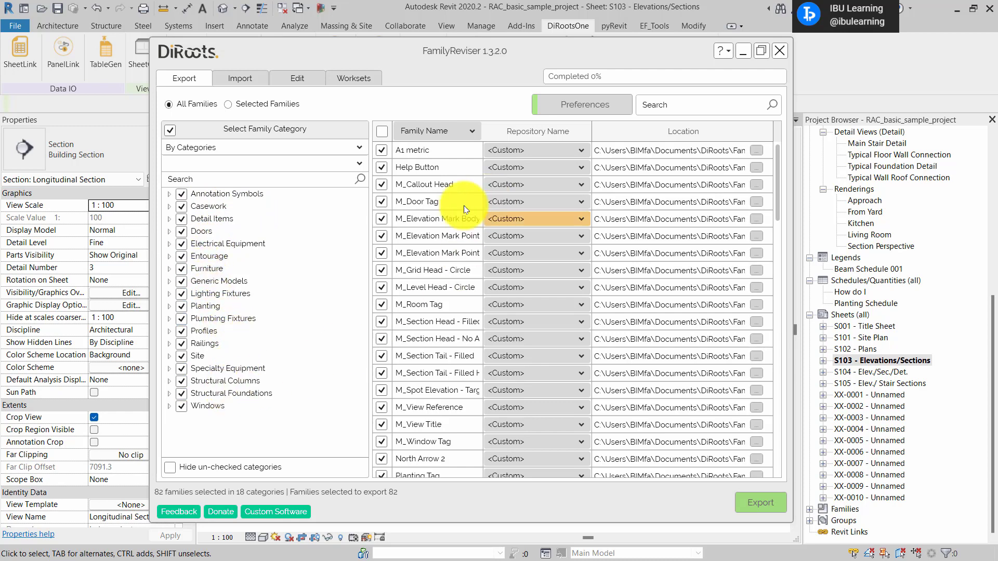
left_click_drag(778, 166, 779, 442)
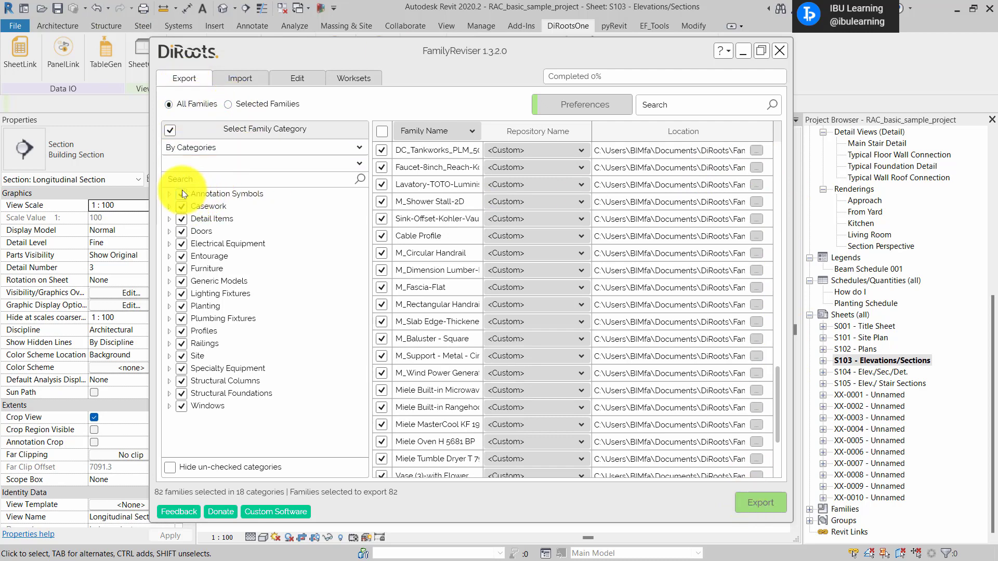
left_click(170, 130)
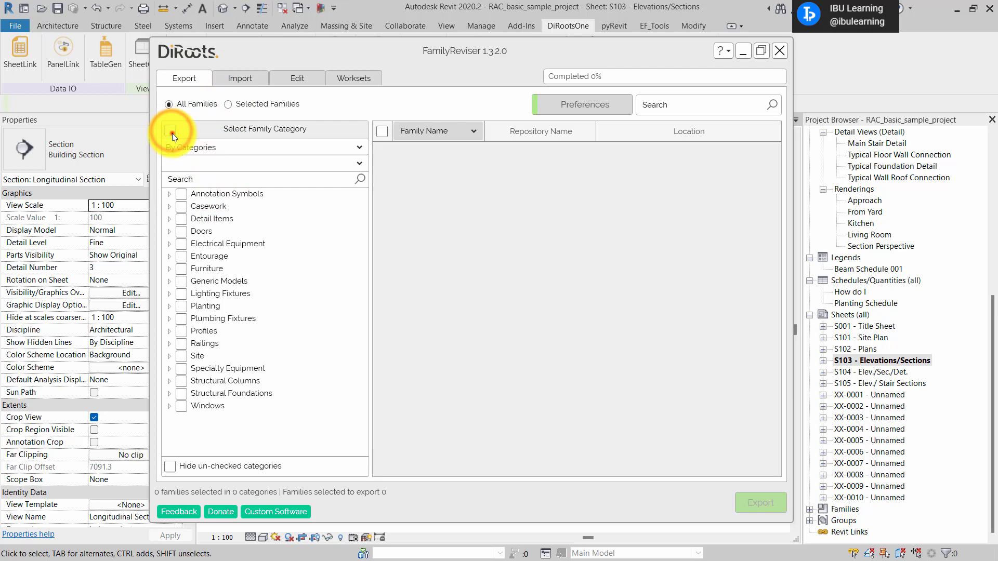
left_click(171, 132)
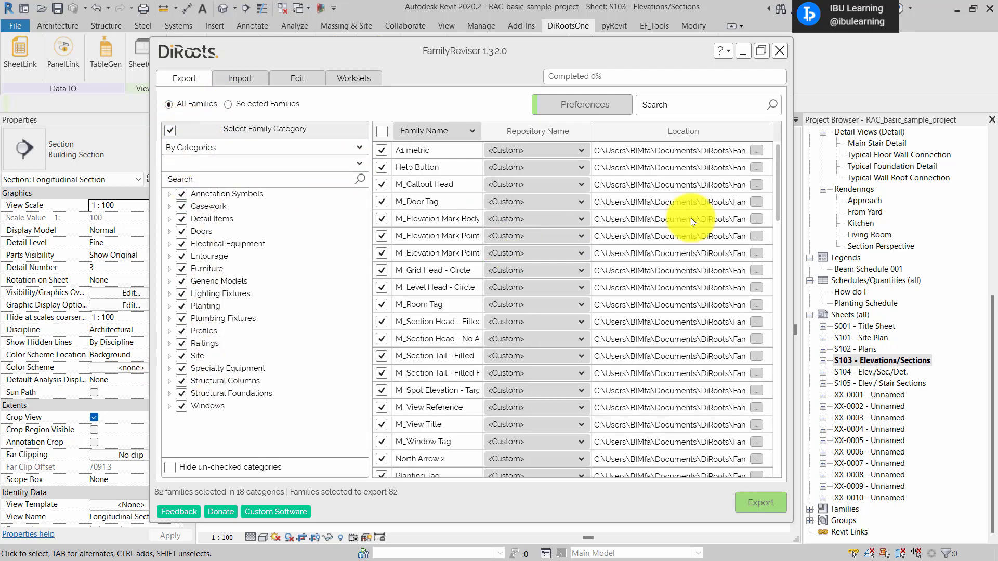
Step: View the export folder selection for the A1 metric family, dismiss it and close FamilyReviser without exporting
left_click(754, 154)
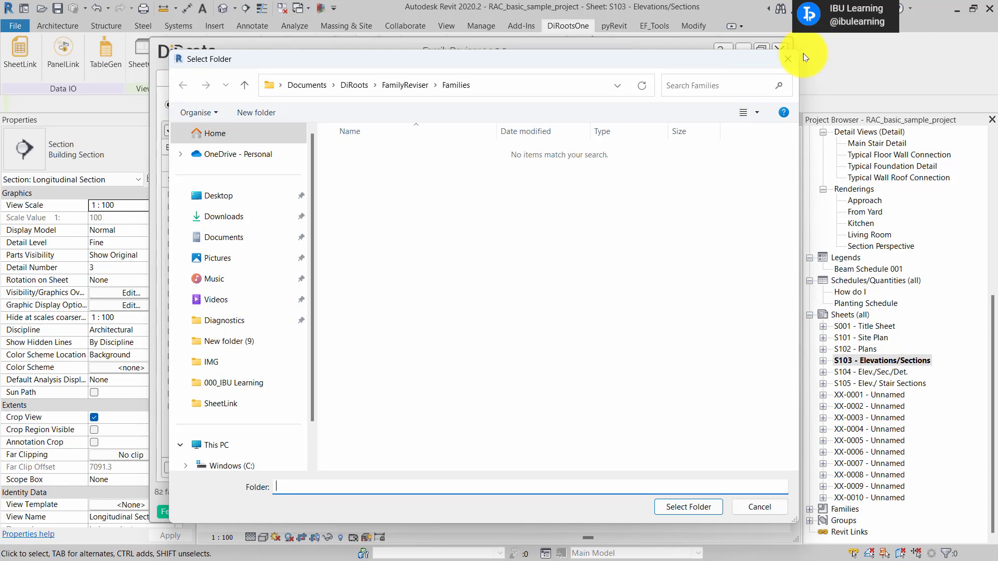
left_click(790, 57)
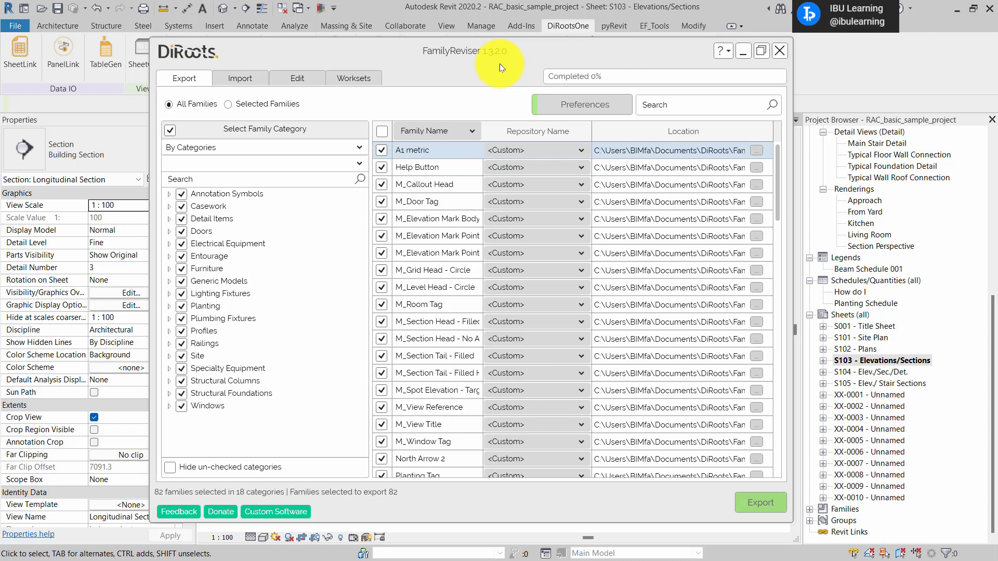
left_click_drag(497, 62, 487, 59)
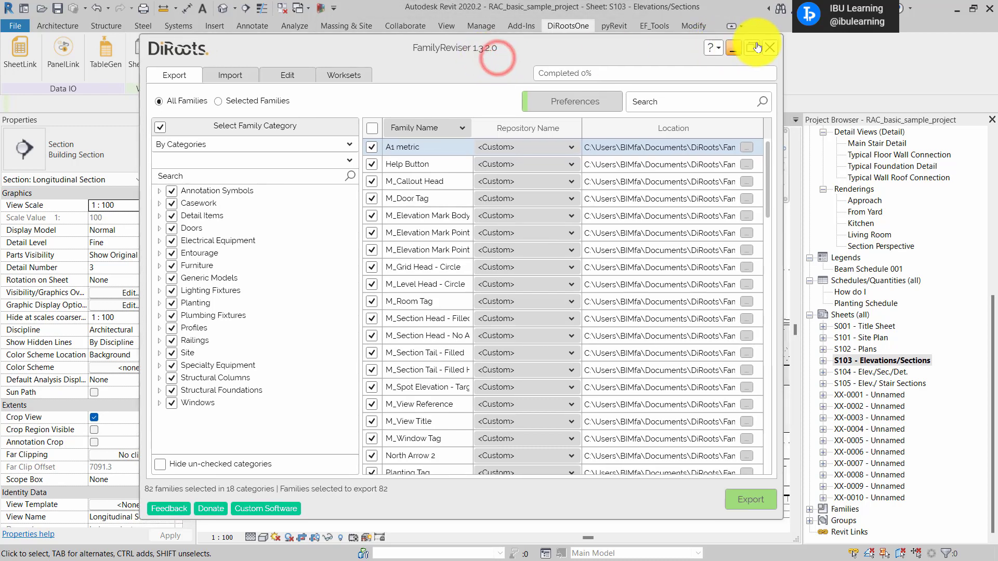
left_click(769, 49)
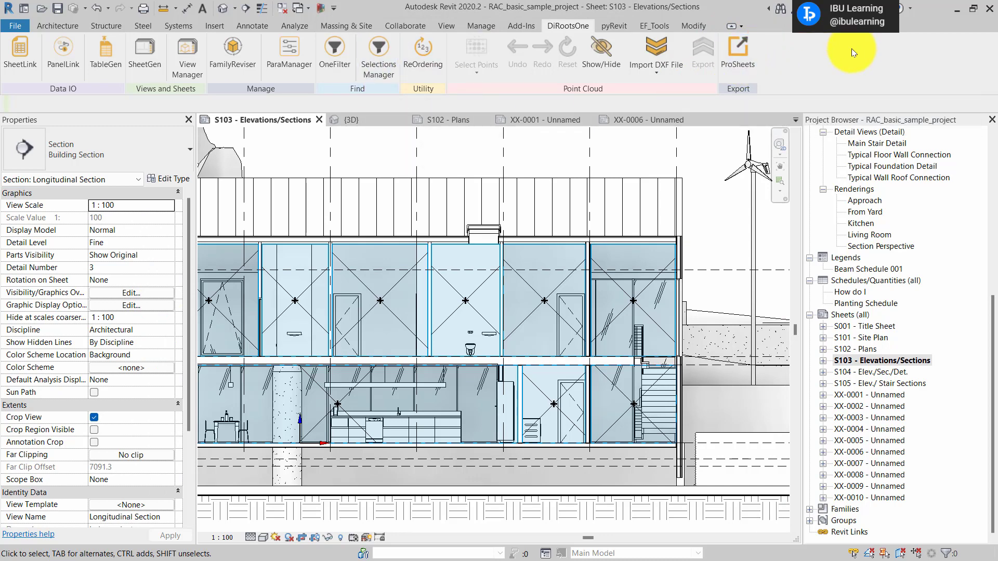
Step: Open ProSheets and reposition its window so the DiRootsOne tools stay uncovered
left_click(736, 52)
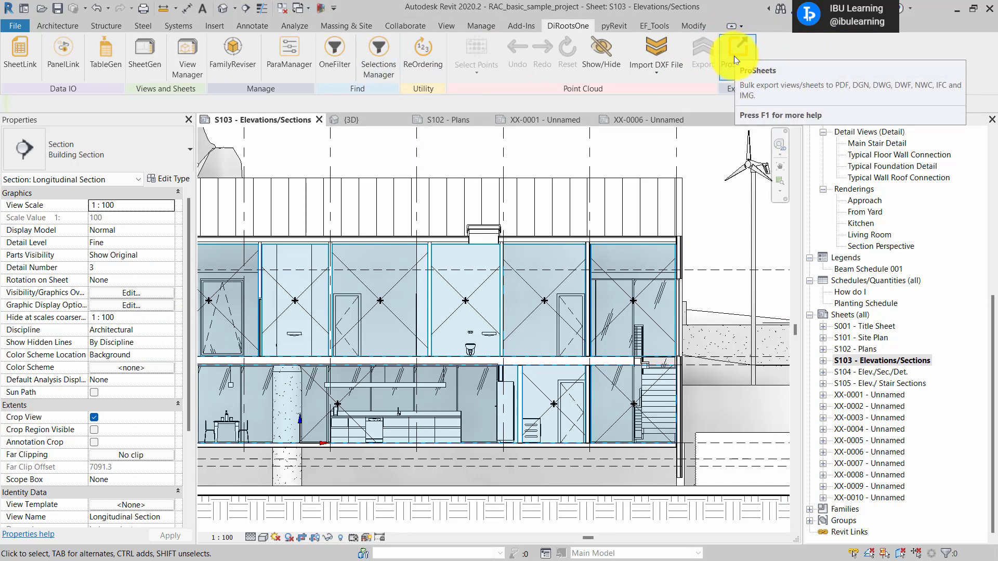
left_click(733, 55)
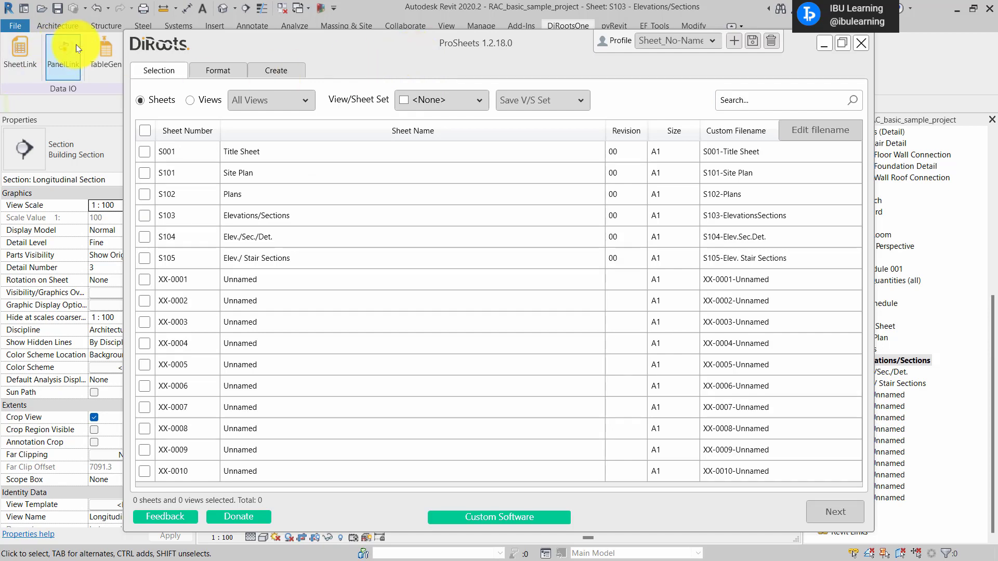
left_click_drag(388, 49, 370, 92)
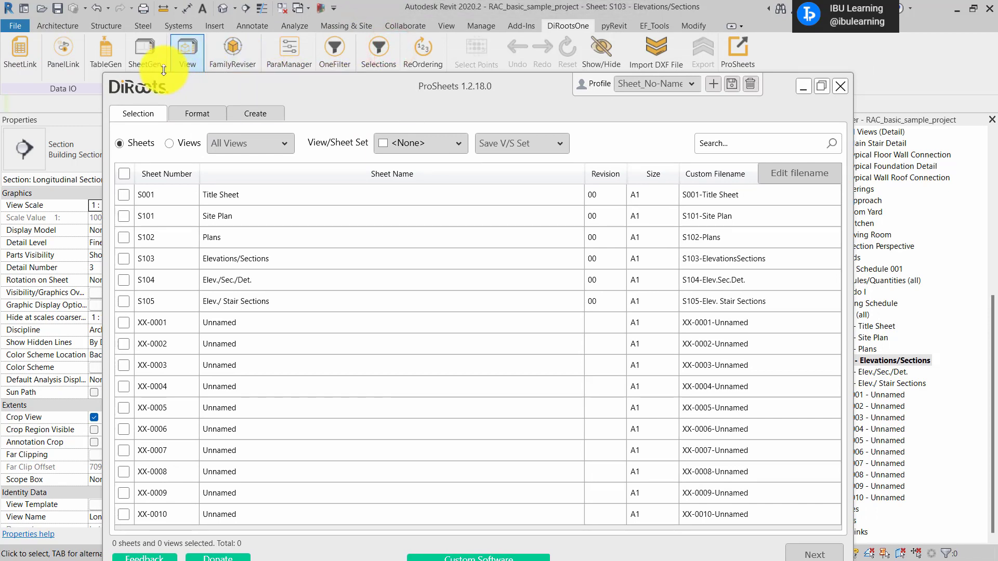
left_click_drag(245, 86, 235, 85)
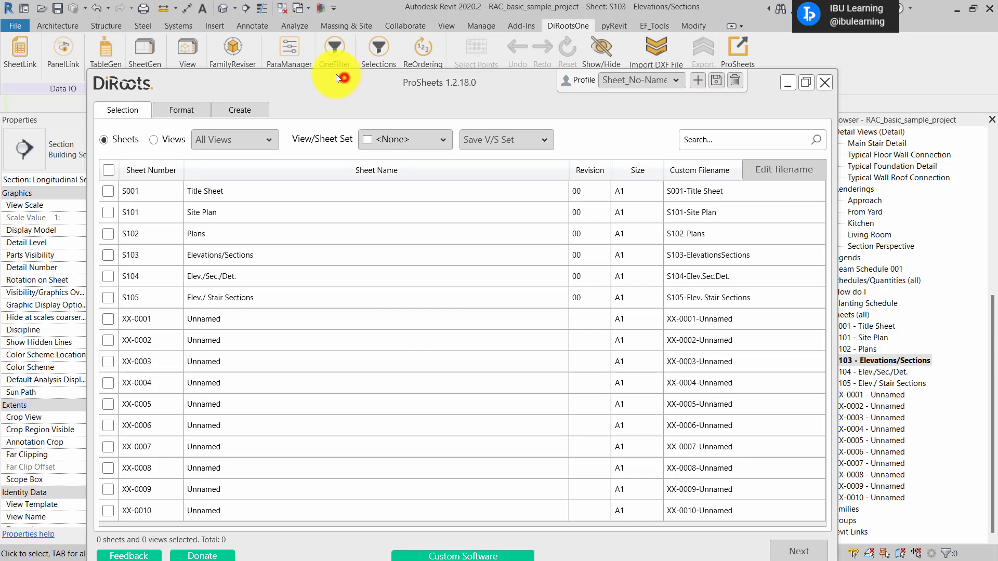
left_click_drag(336, 74, 326, 63)
left_click_drag(502, 74, 502, 90)
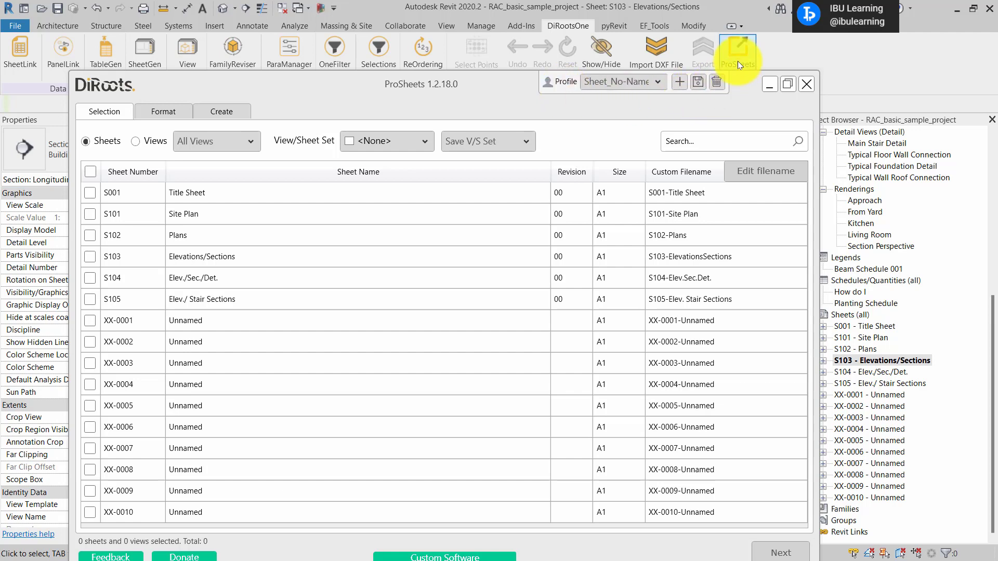
left_click(504, 98)
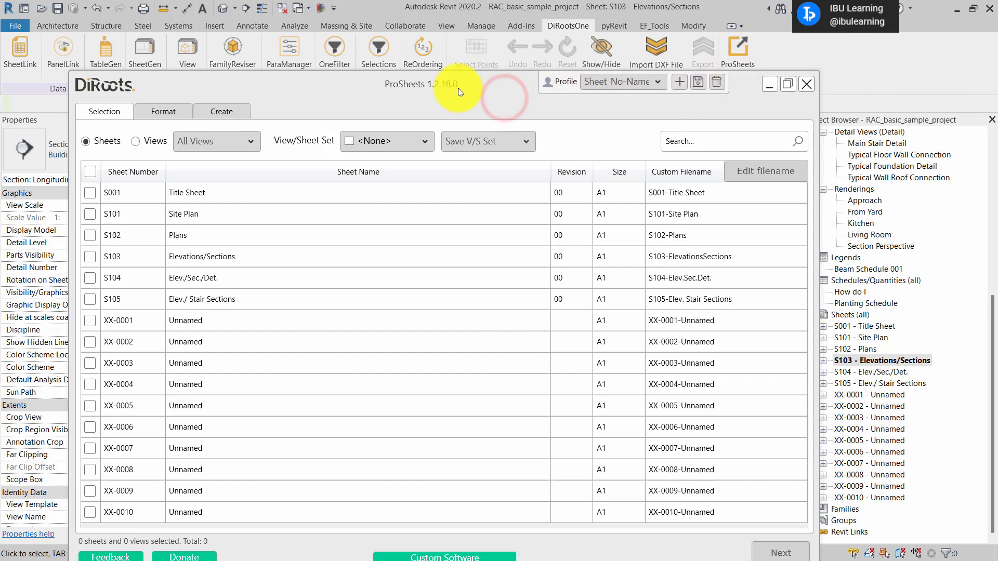
left_click_drag(457, 88, 441, 60)
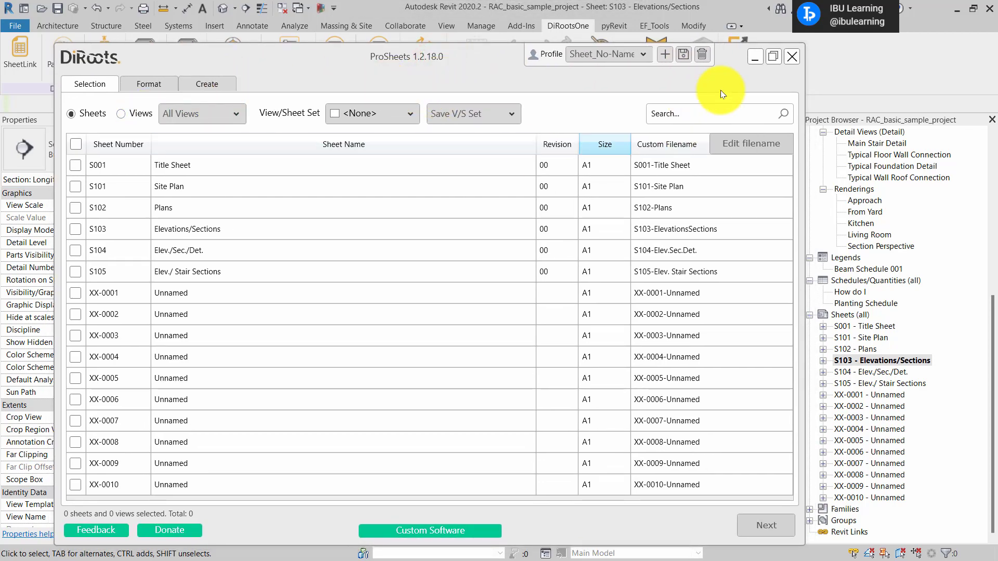
left_click(792, 57)
left_click(738, 47)
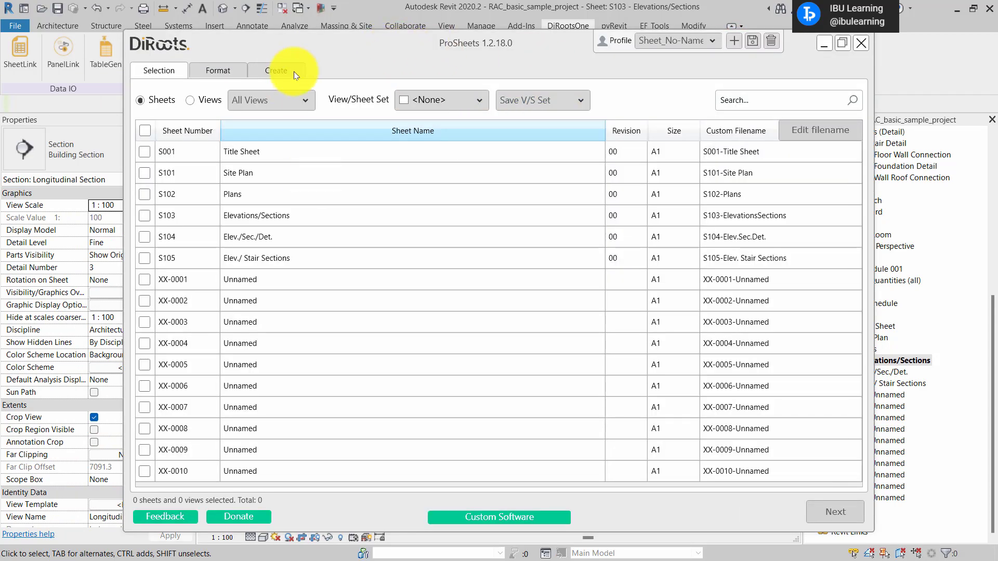
left_click_drag(392, 35, 286, 43)
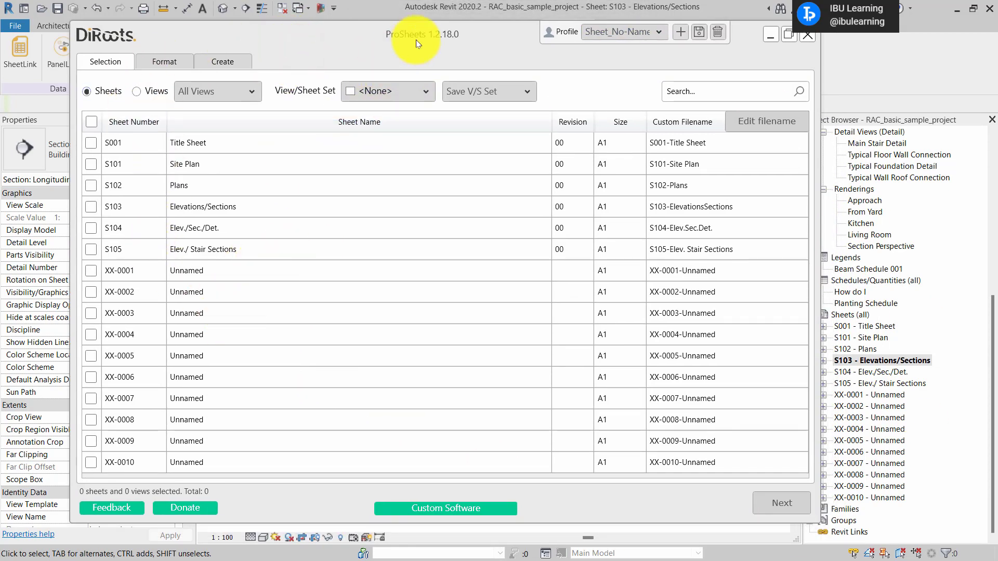
left_click_drag(312, 55, 301, 45)
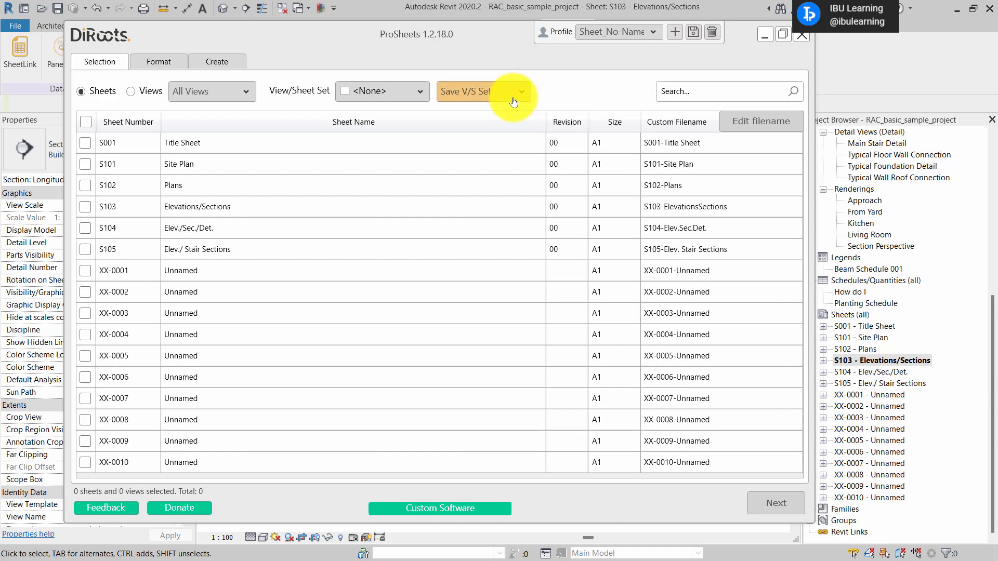
left_click_drag(391, 38, 427, 124)
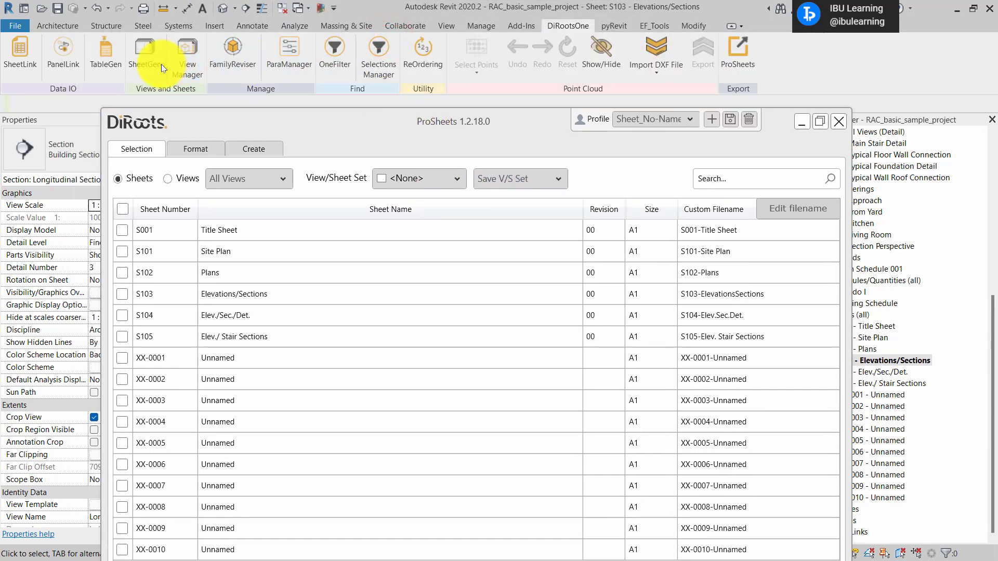
left_click_drag(403, 126, 396, 89)
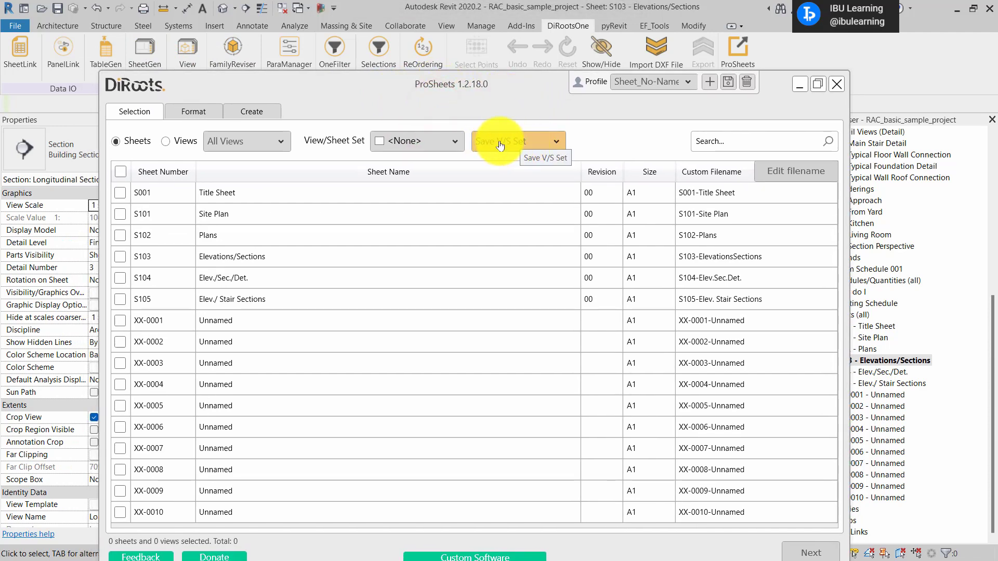
Step: Try to save a new view/sheet set without any sheets ticked, reopening ProSheets between the attempts
left_click_drag(518, 127, 510, 96)
left_click(526, 111)
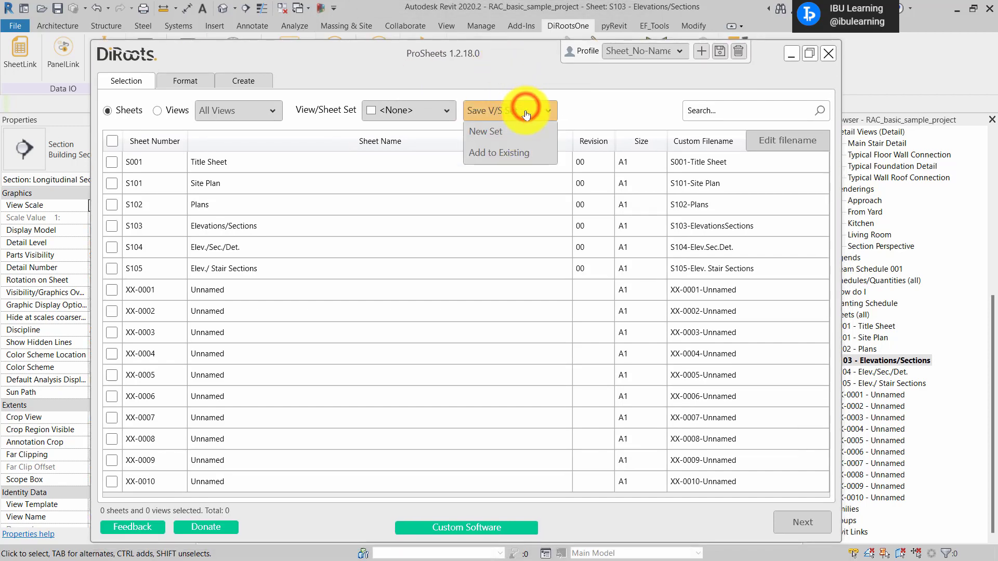
left_click(513, 62)
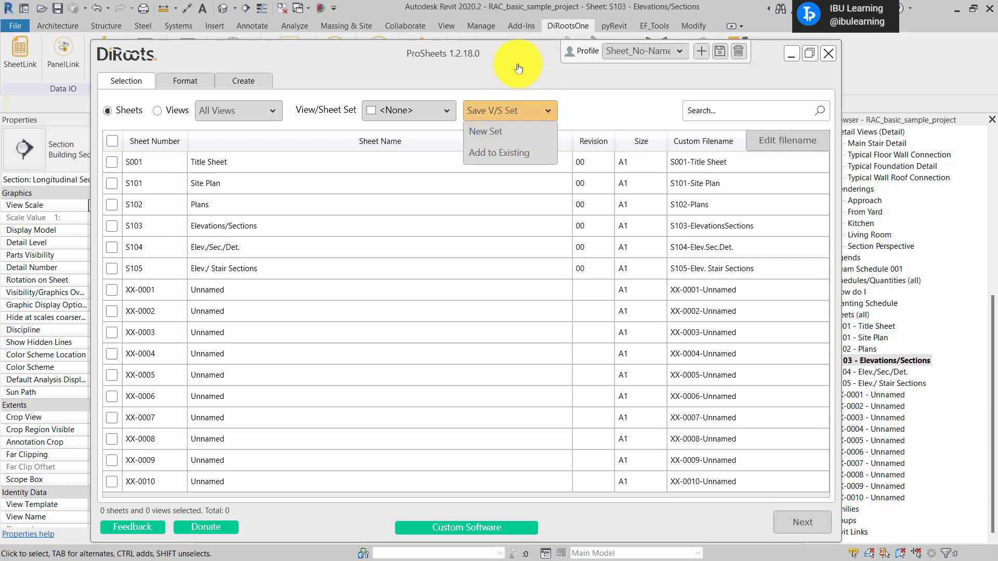
left_click_drag(494, 57, 465, 56)
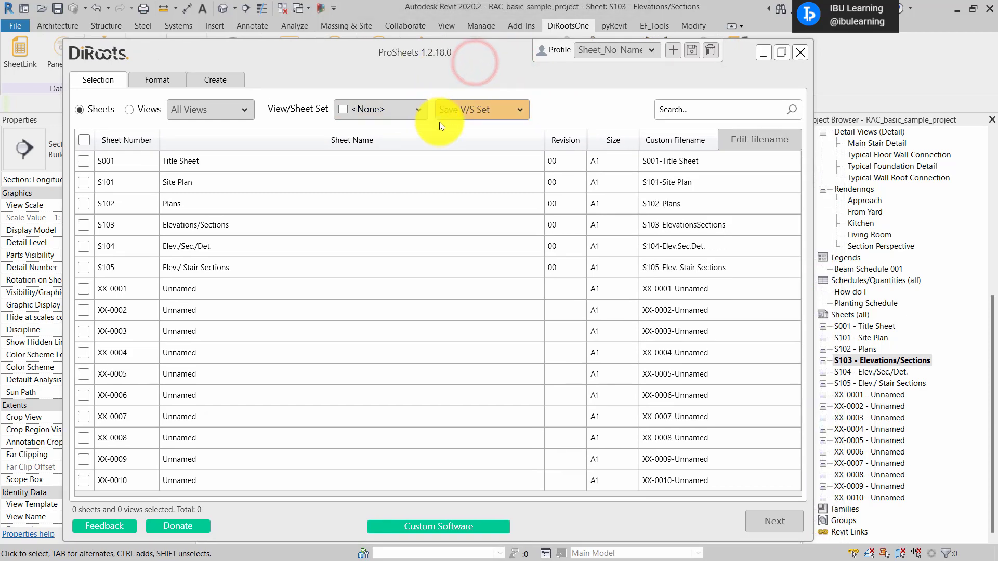
left_click(469, 114)
left_click(469, 114)
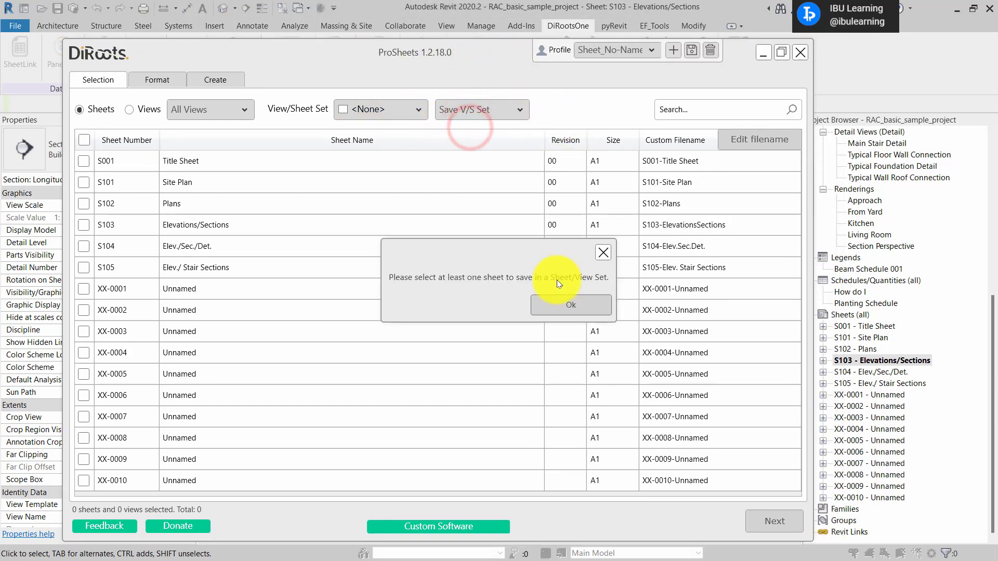
left_click(561, 302)
left_click(800, 51)
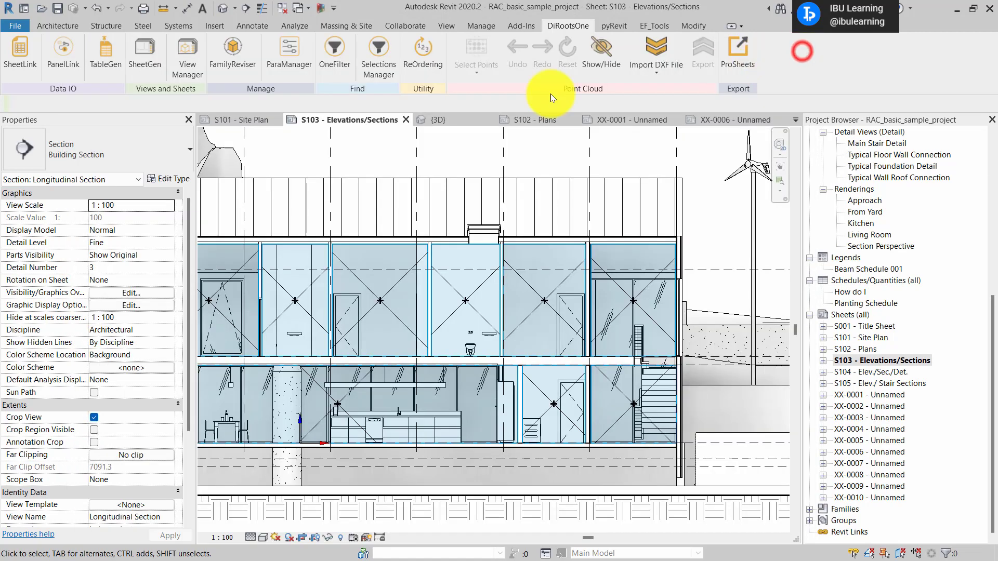
left_click(726, 64)
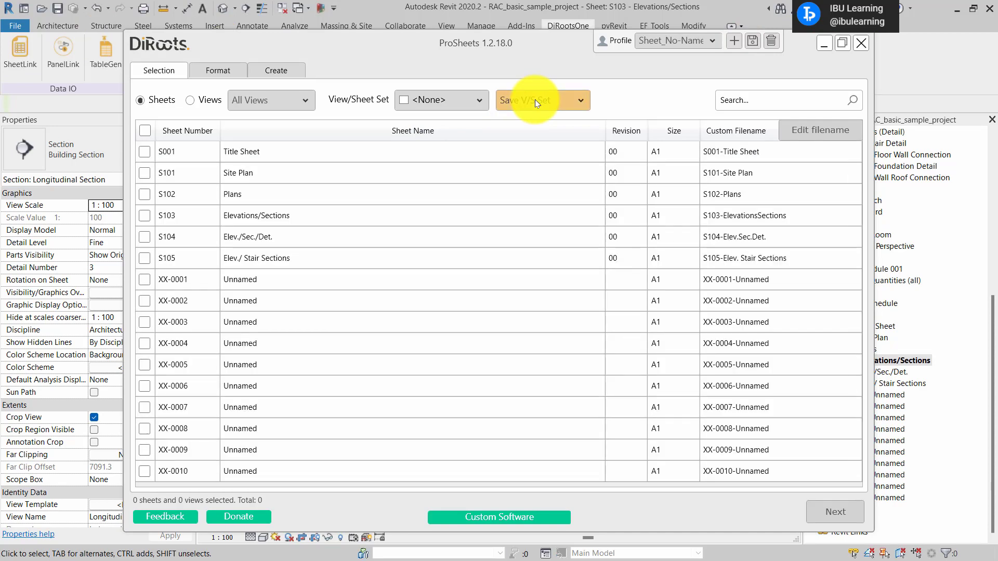
left_click(535, 98)
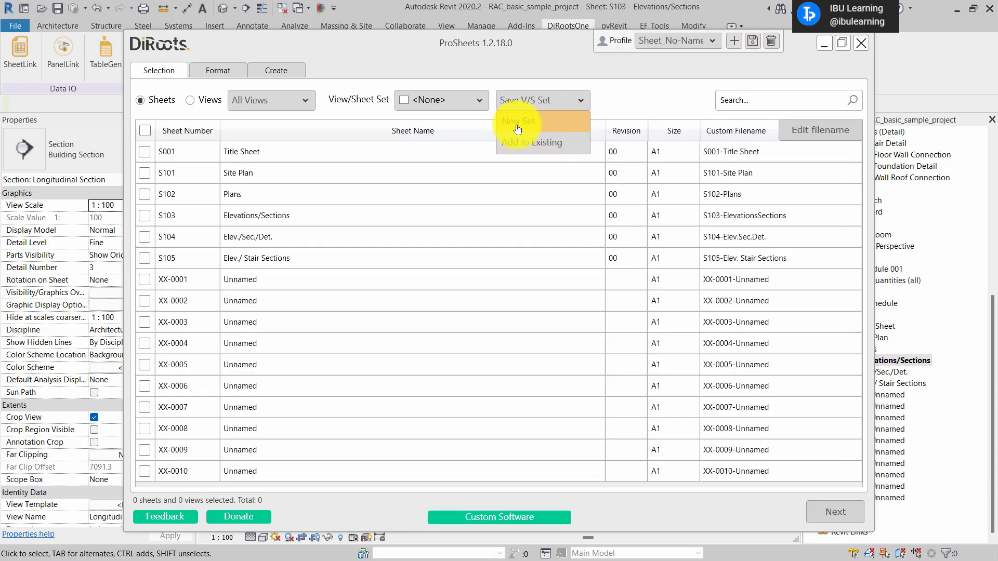
left_click(514, 123)
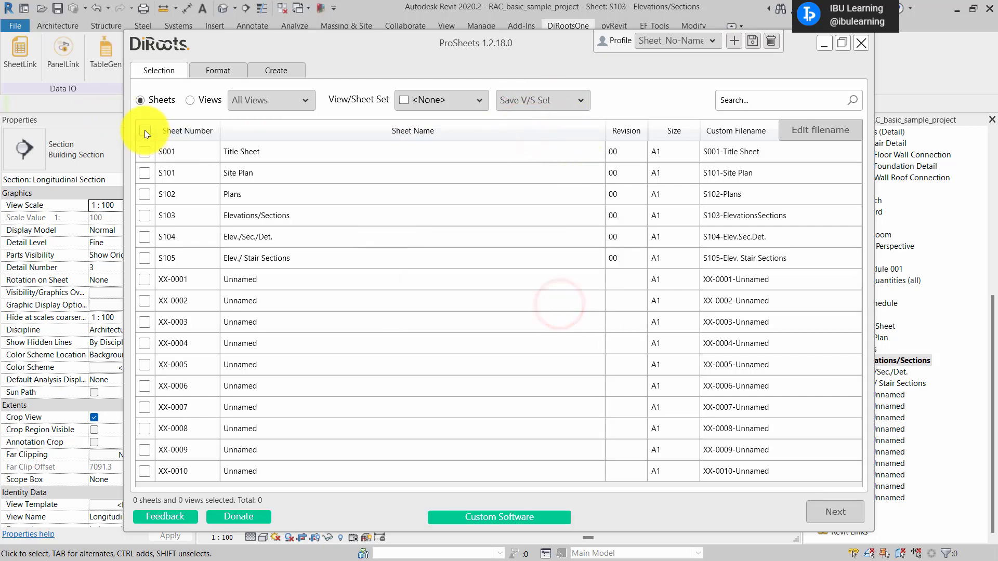
Step: Tick sheets S001 through S105 and save them as a new view/sheet set named 2023/07/27-SUBMISSION
left_click(144, 151)
left_click(145, 258, "shift")
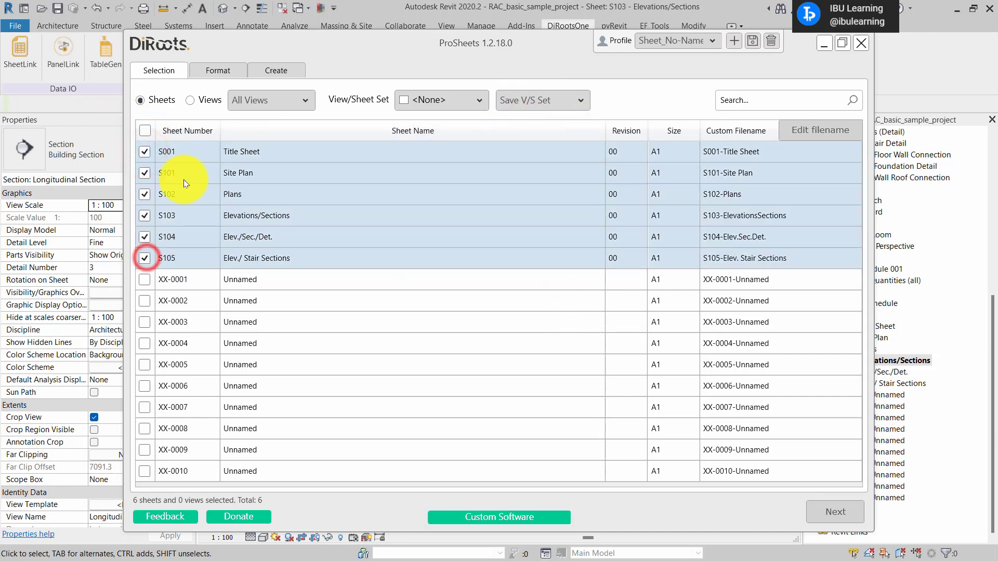
left_click(525, 99)
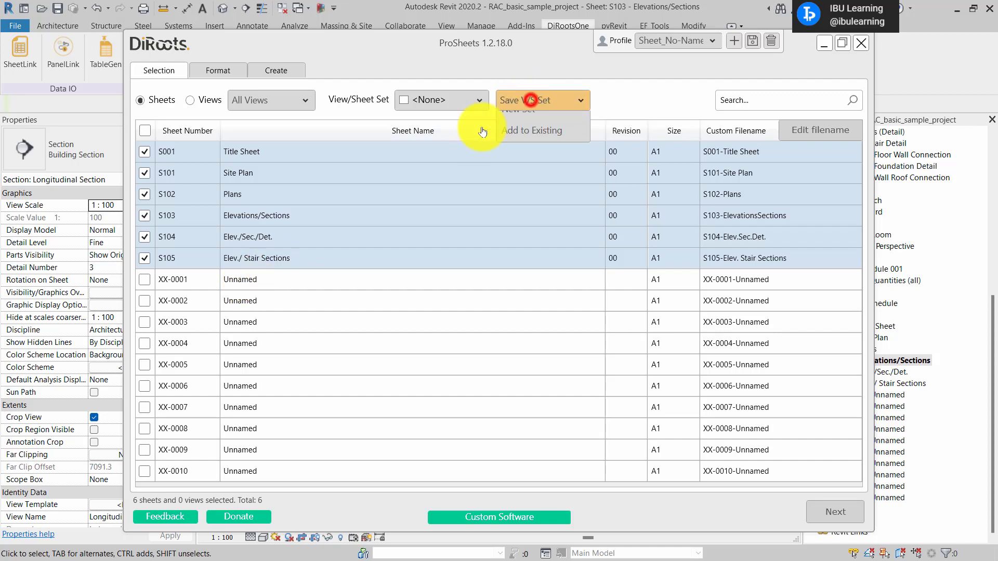
left_click(518, 124)
left_click(437, 281)
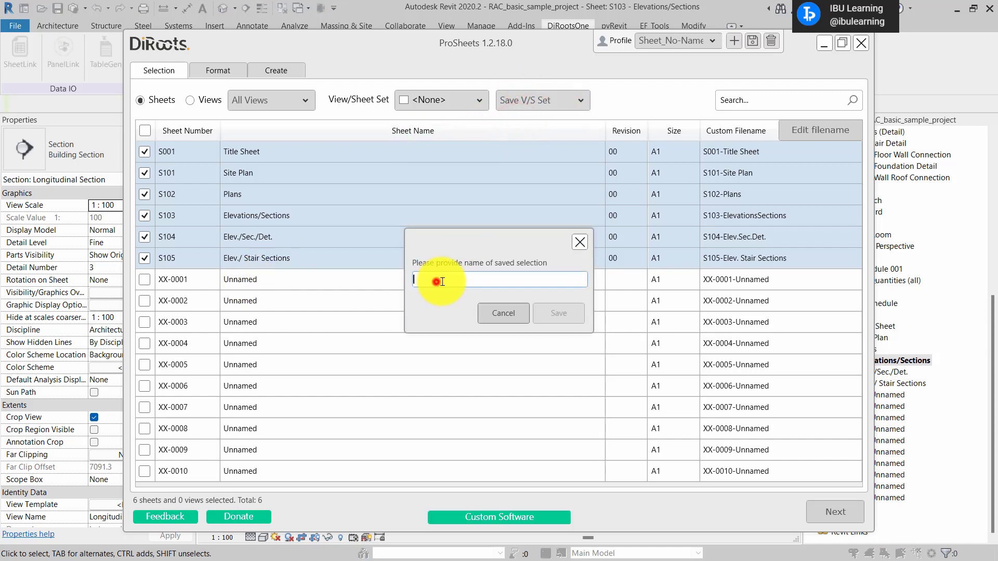
type("202")
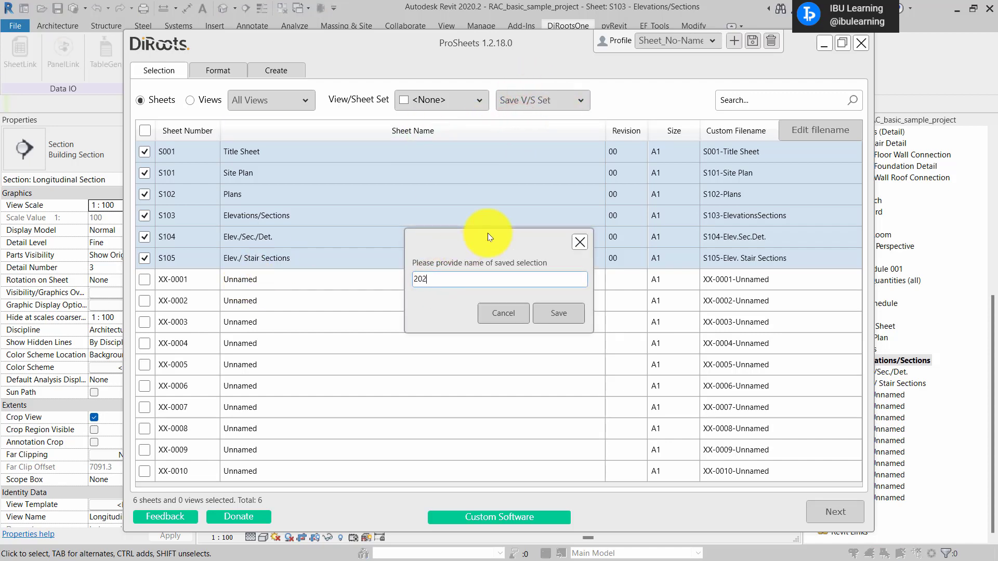
type("3/07/27-SUBMISSION")
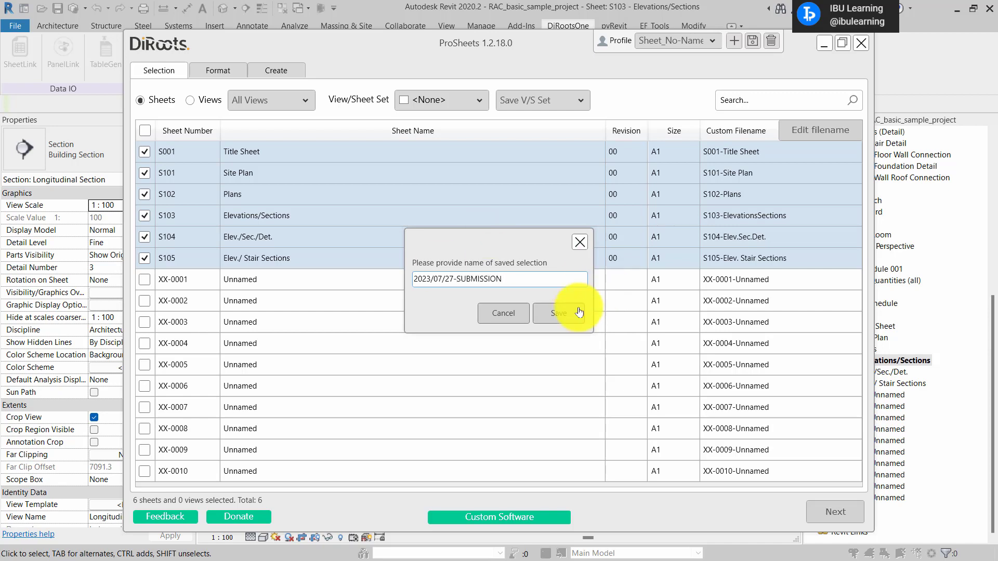
left_click(555, 315)
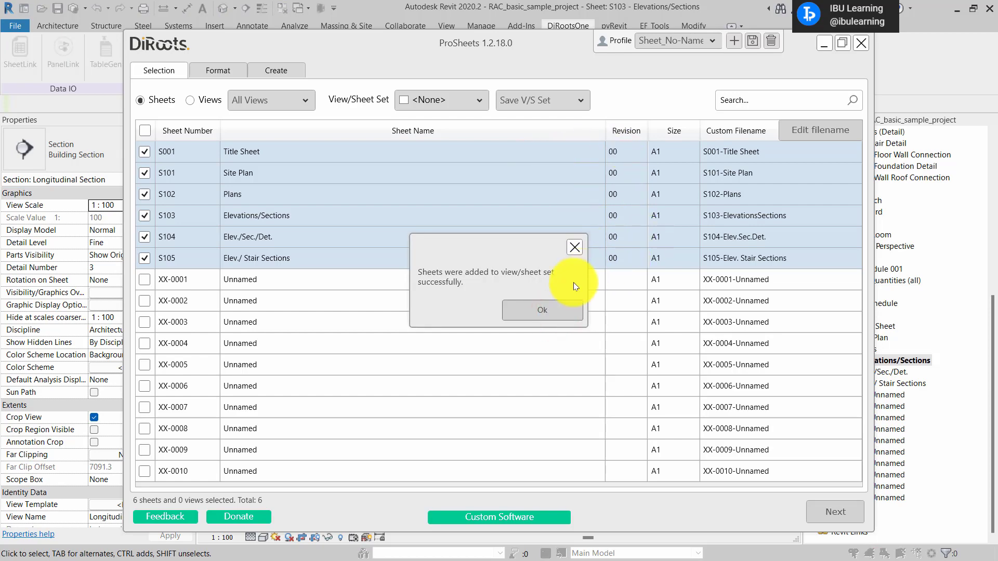
left_click(534, 312)
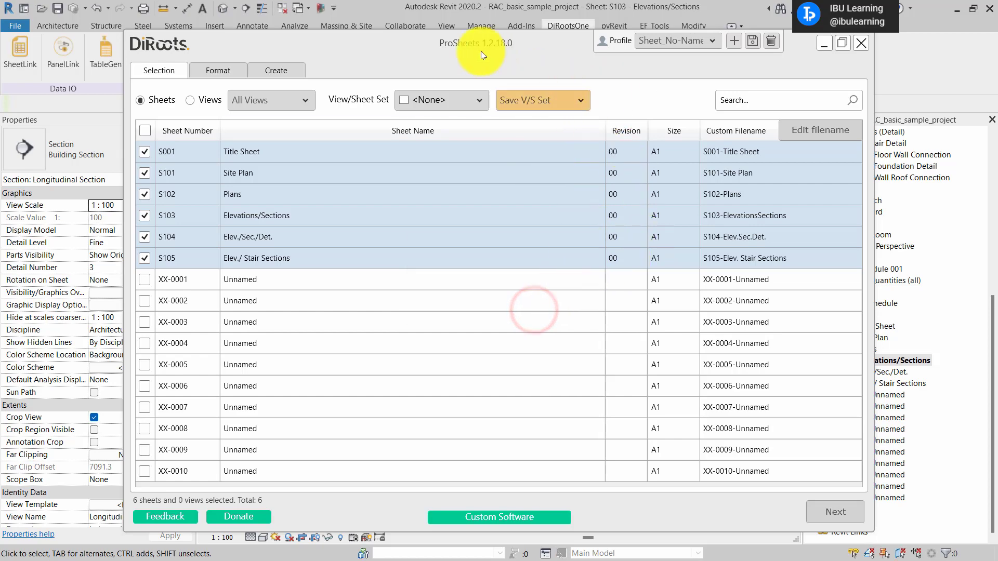
Step: Untick sheets S001 through S105 and look at the options for saving a view/sheet set
left_click_drag(448, 47, 403, 39)
left_click(485, 93)
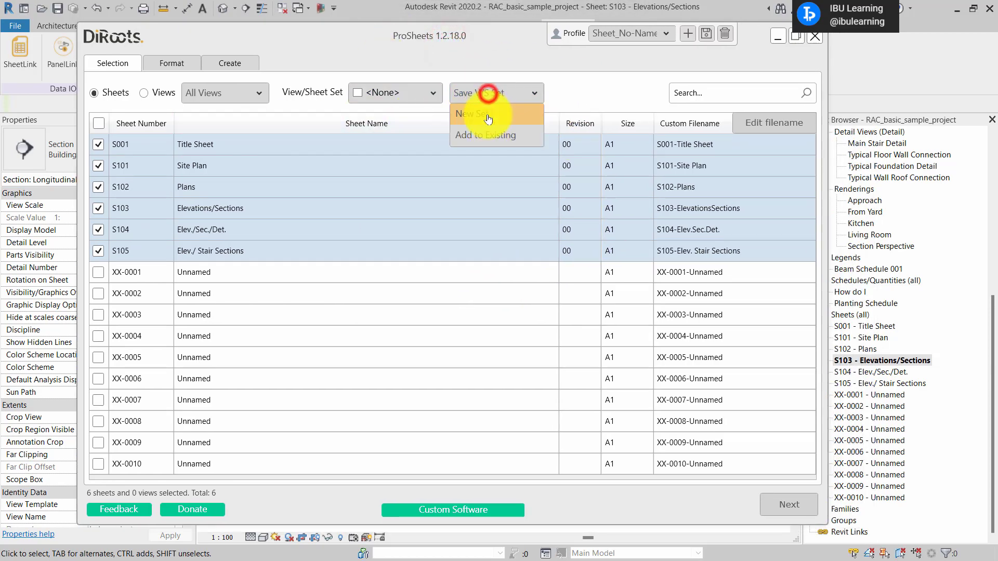
left_click(102, 126)
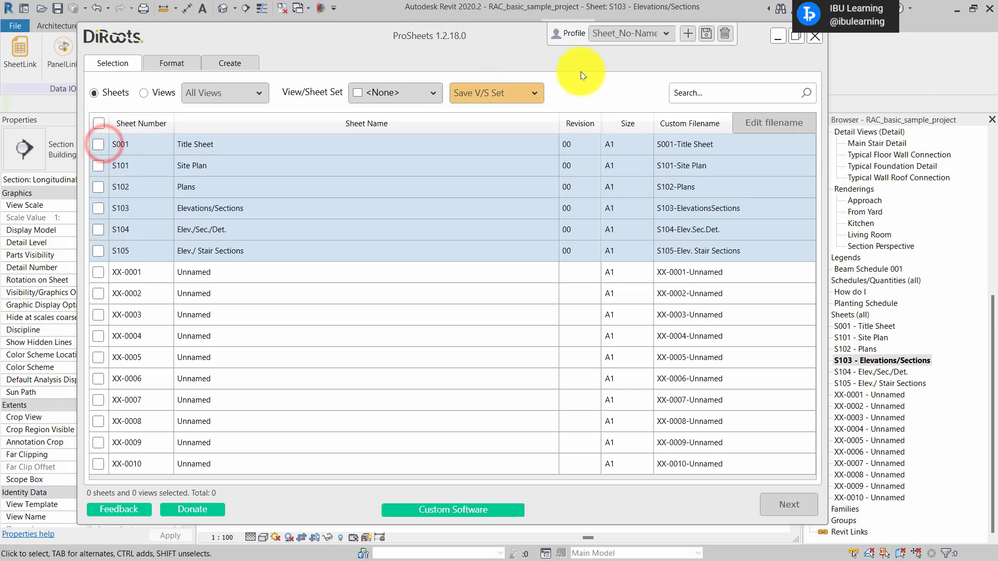
left_click(520, 92)
left_click(411, 91)
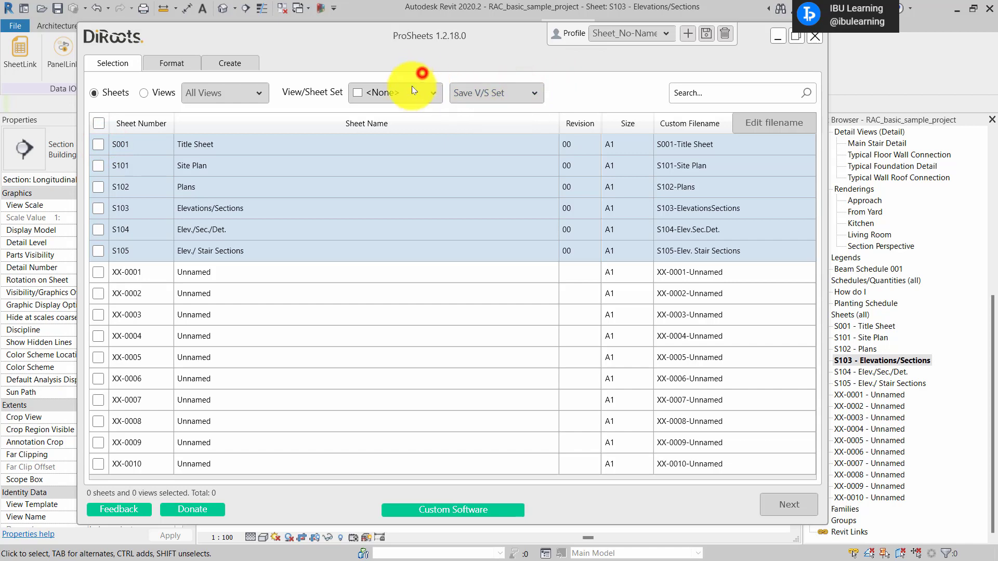
left_click(497, 61)
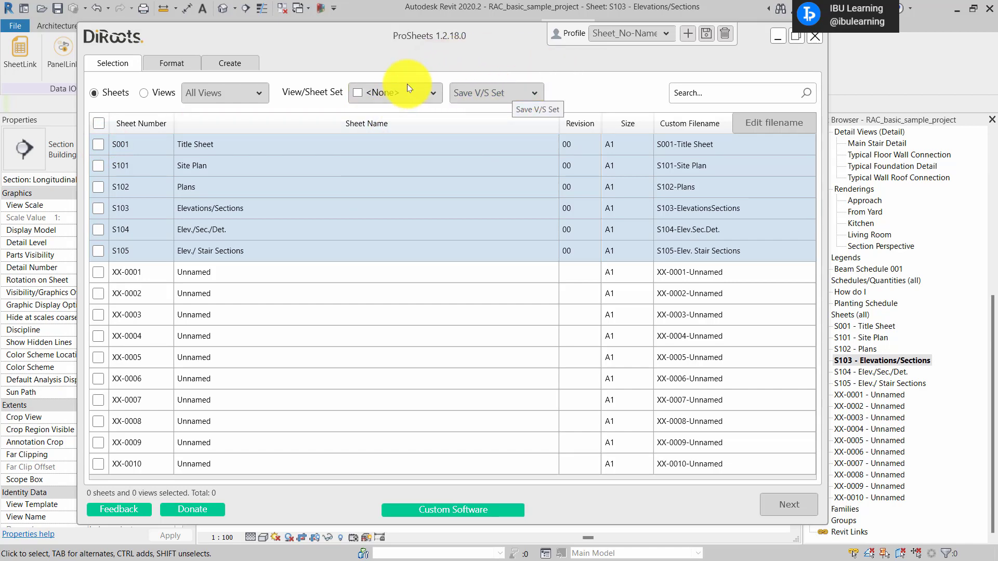
left_click(502, 92)
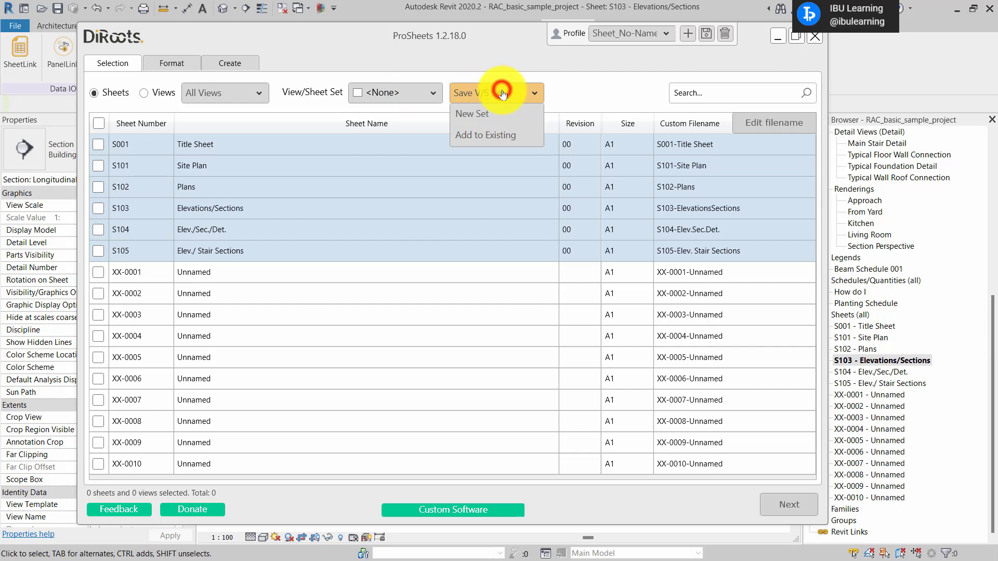
left_click(501, 60)
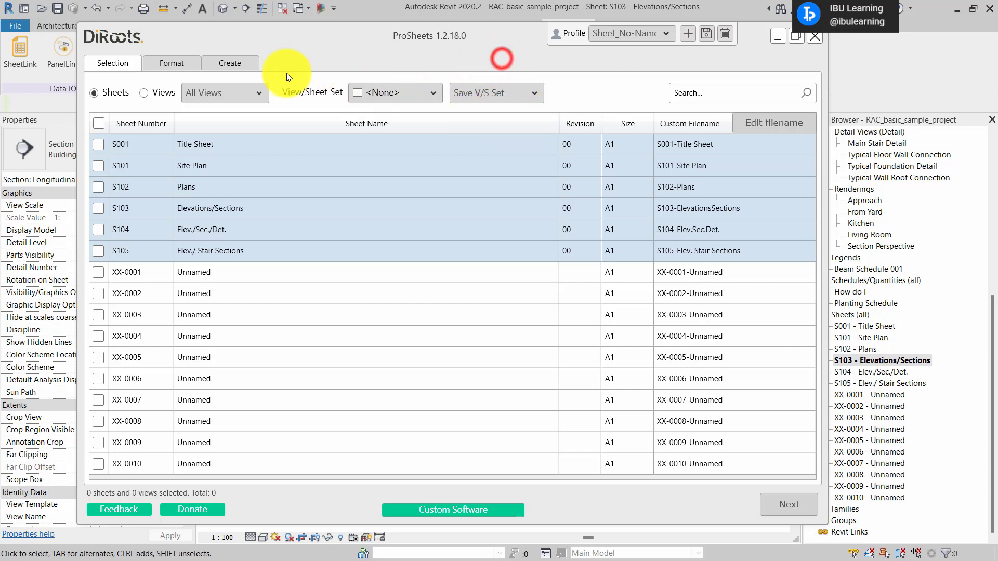
Step: Filter the sheet list by the 27/07/23-SUBMISSION view/sheet set and tick sheets S001 through S105
left_click(383, 91)
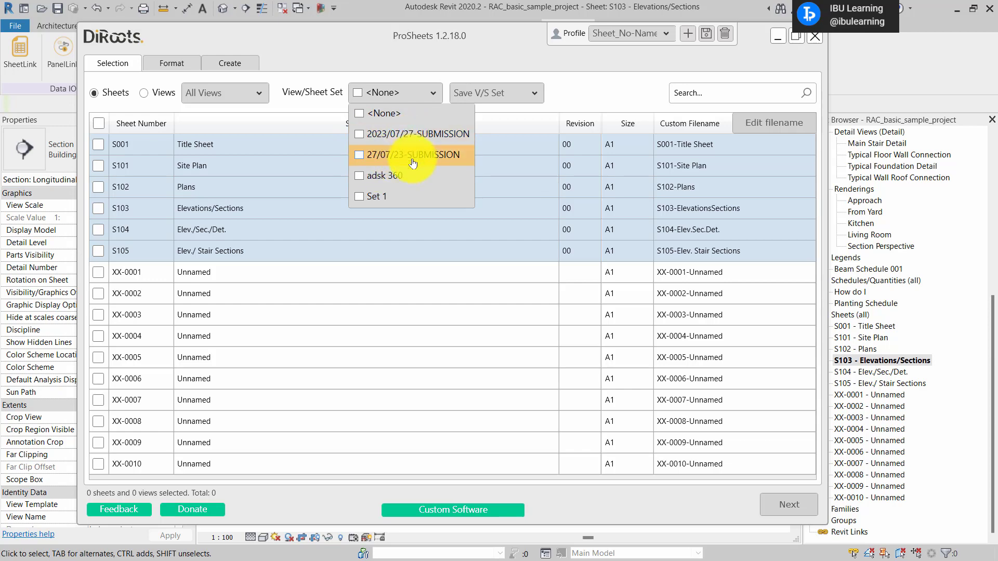
left_click(359, 155)
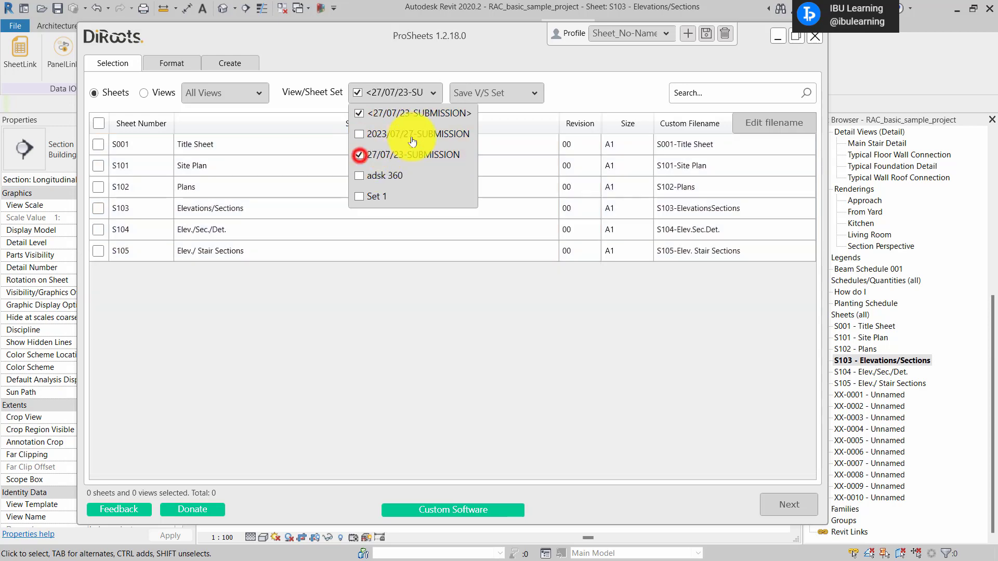
left_click(357, 70)
left_click(132, 144)
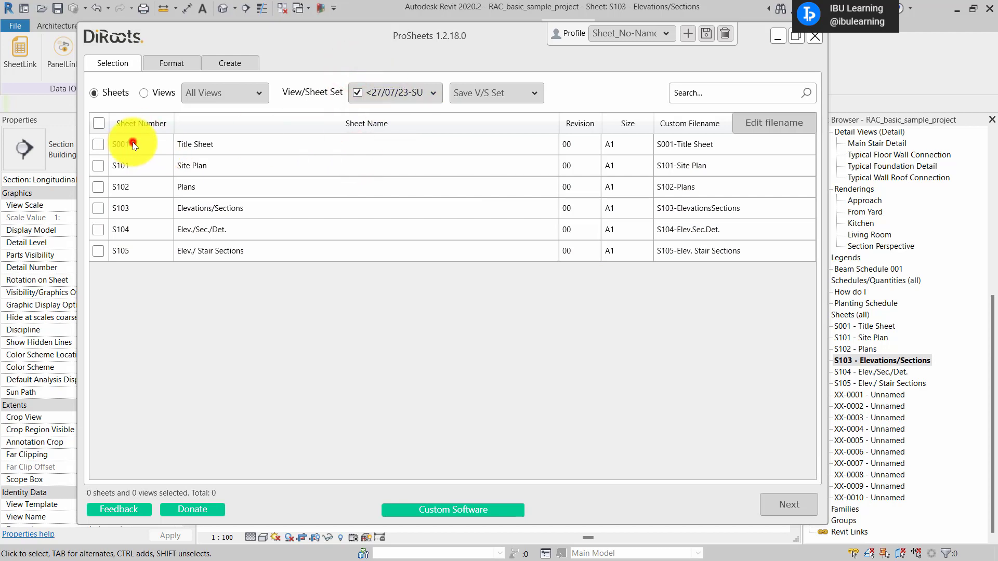
left_click(140, 250, "shift")
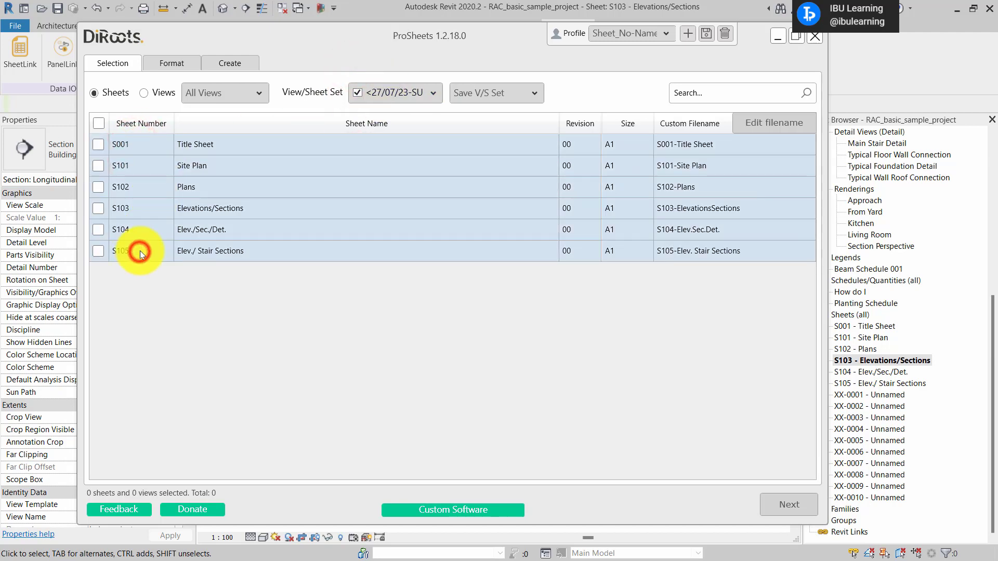
left_click(97, 145)
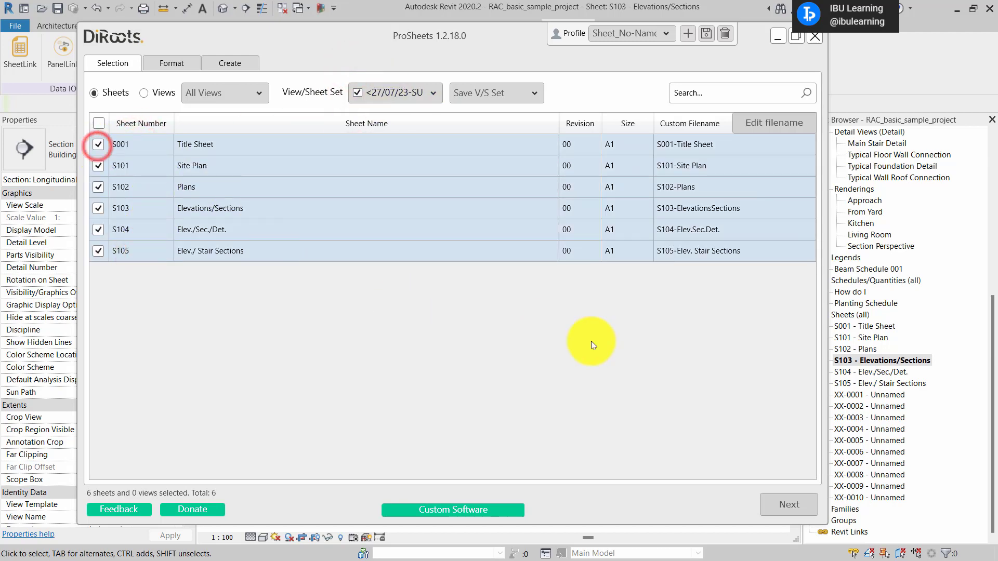
left_click_drag(363, 48, 357, 41)
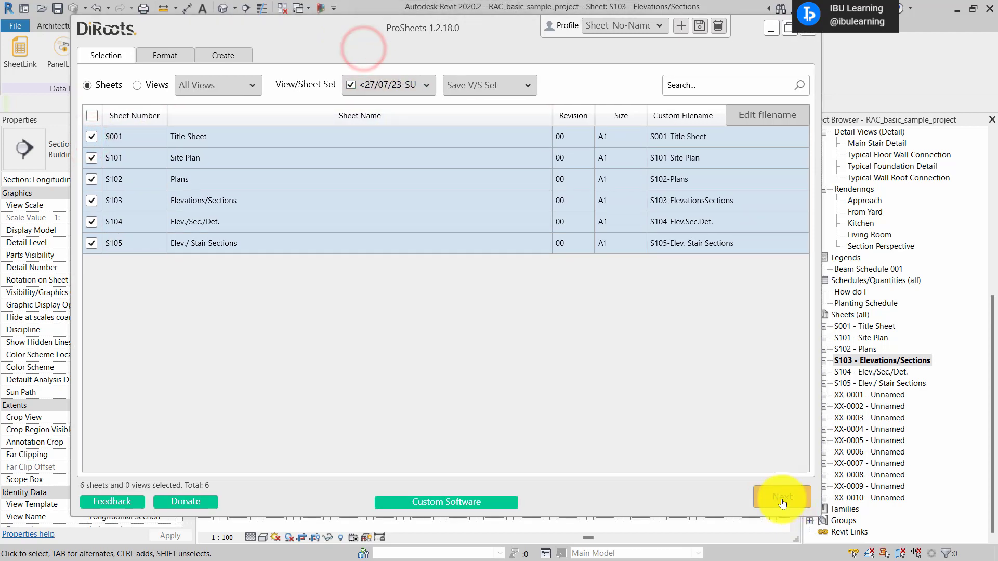
Step: Add DWG and DWF to PDF as export formats for the selected sheets
left_click(782, 497)
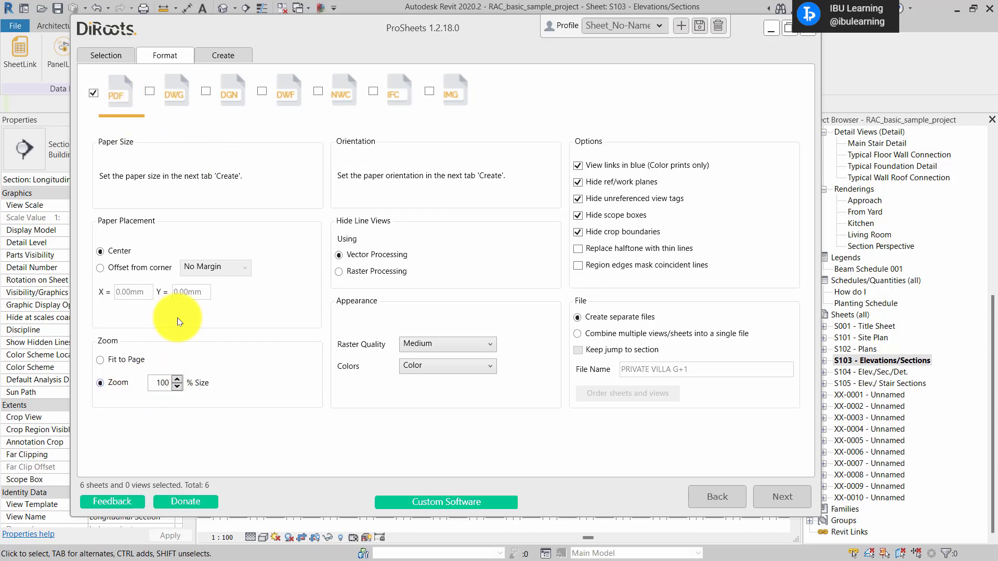
left_click(149, 92)
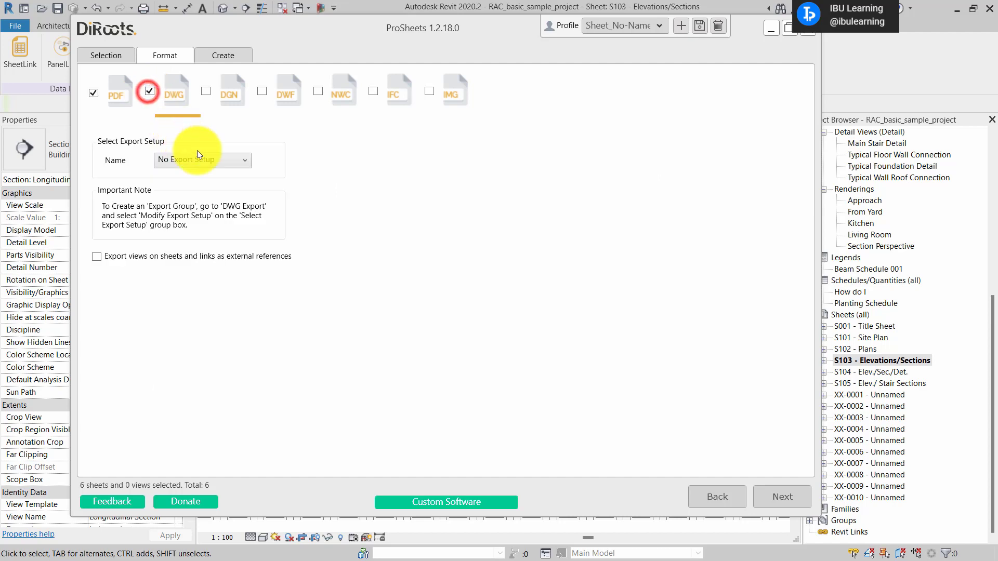
left_click(262, 91)
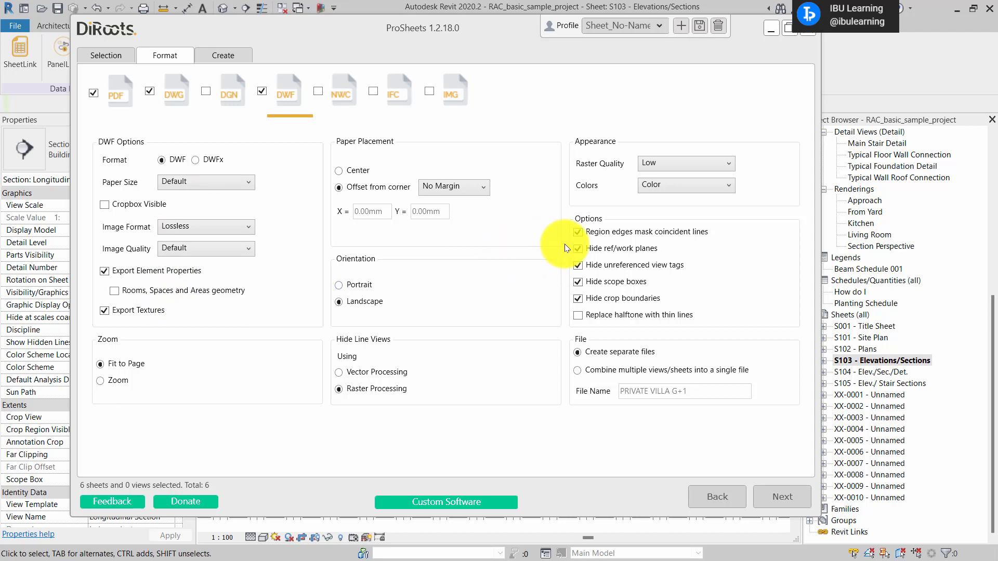
Step: Remove DWF and DWG from the export formats and enable both again
left_click(113, 57)
left_click(155, 55)
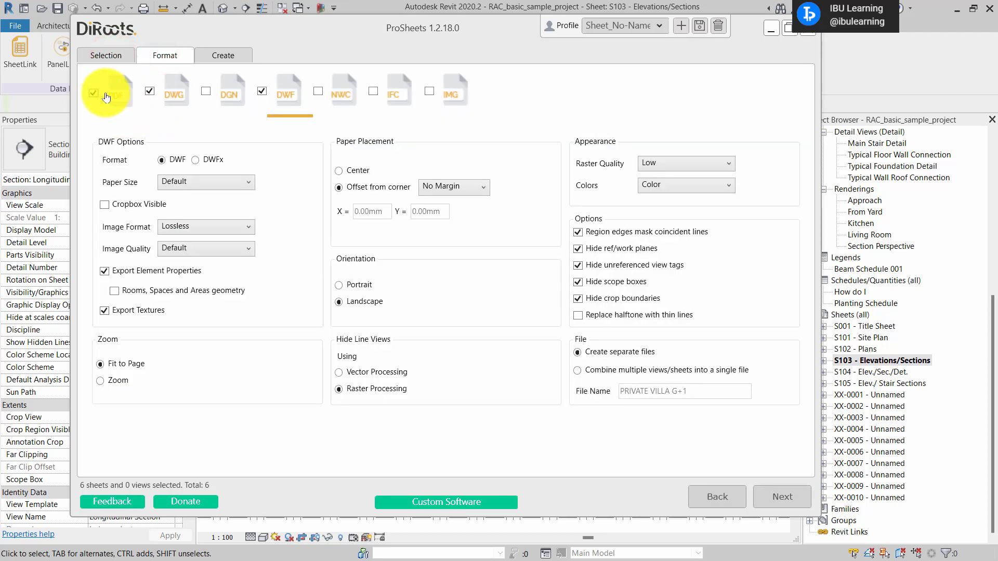
left_click(263, 93)
left_click(159, 93)
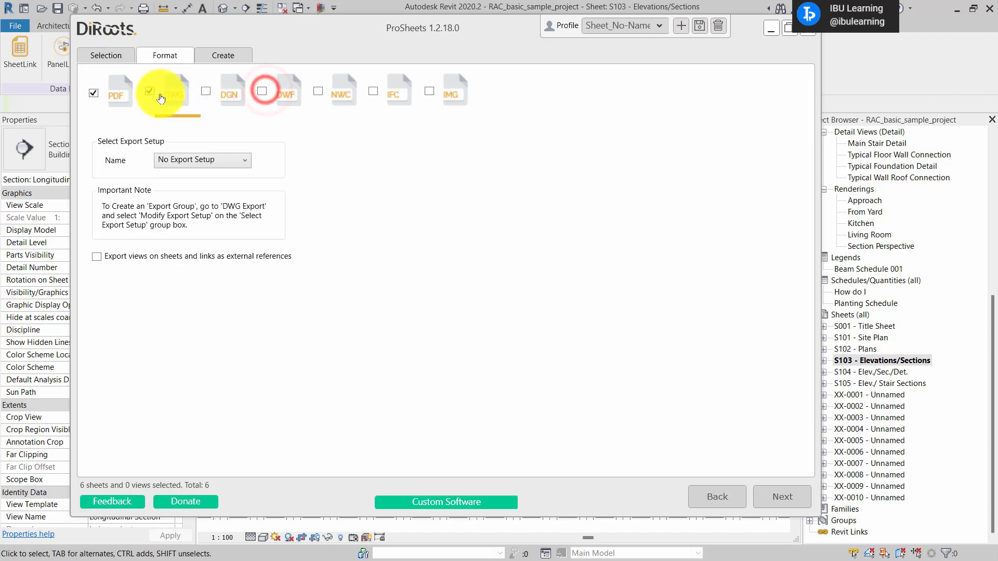
left_click(150, 92)
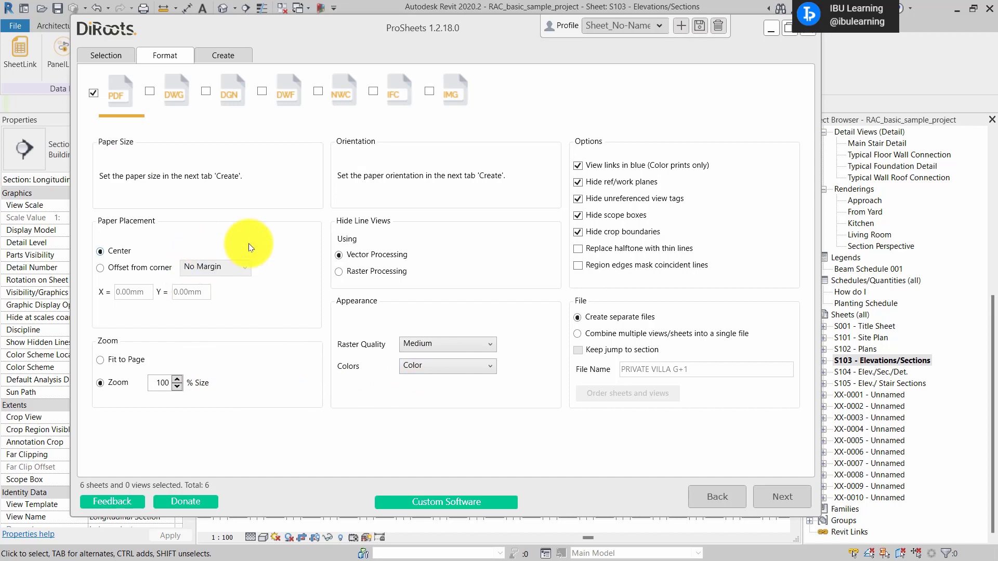
left_click(150, 91)
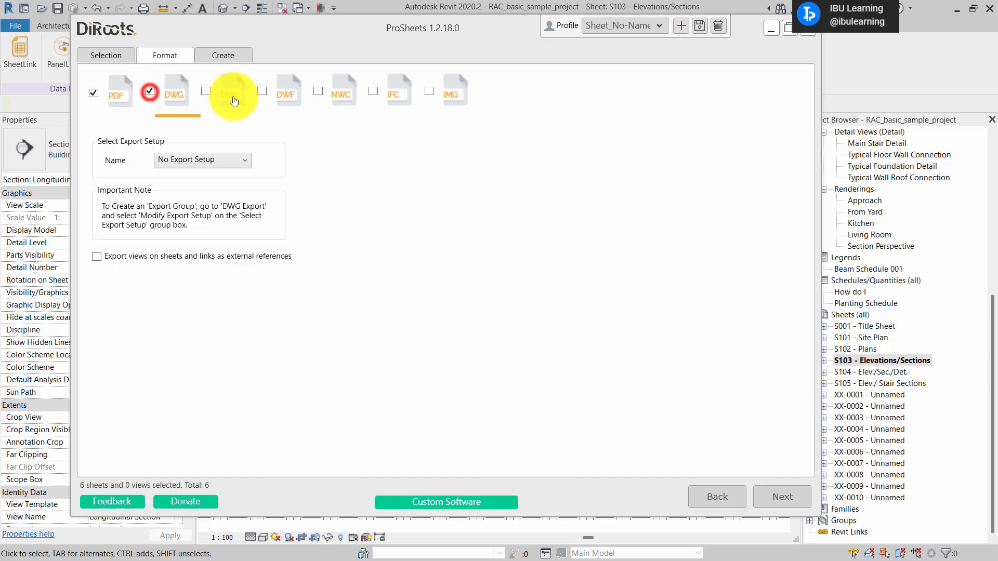
left_click(263, 91)
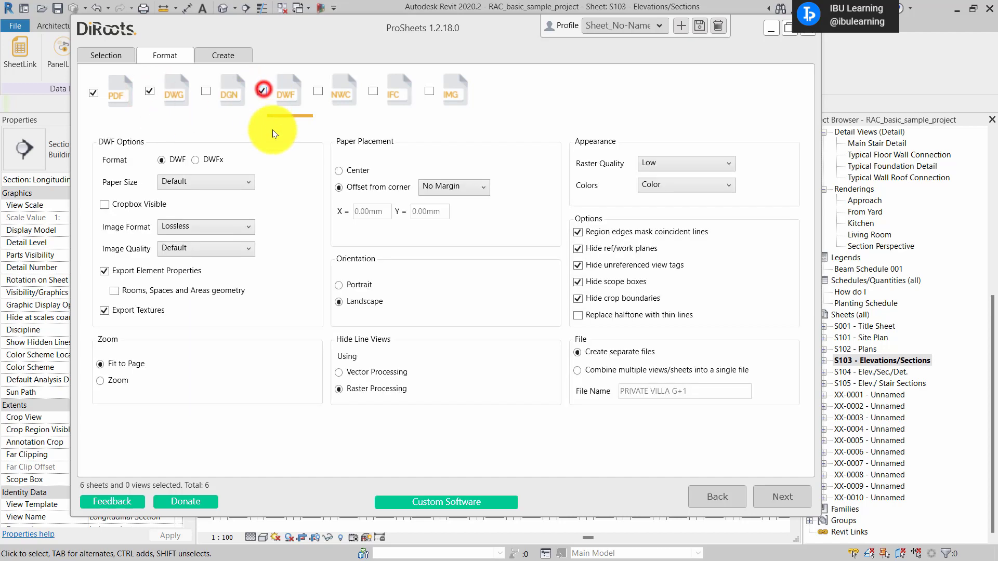
Step: Examine the paper sizes offered in the DWF export options
left_click(183, 250)
left_click(272, 201)
left_click(207, 180)
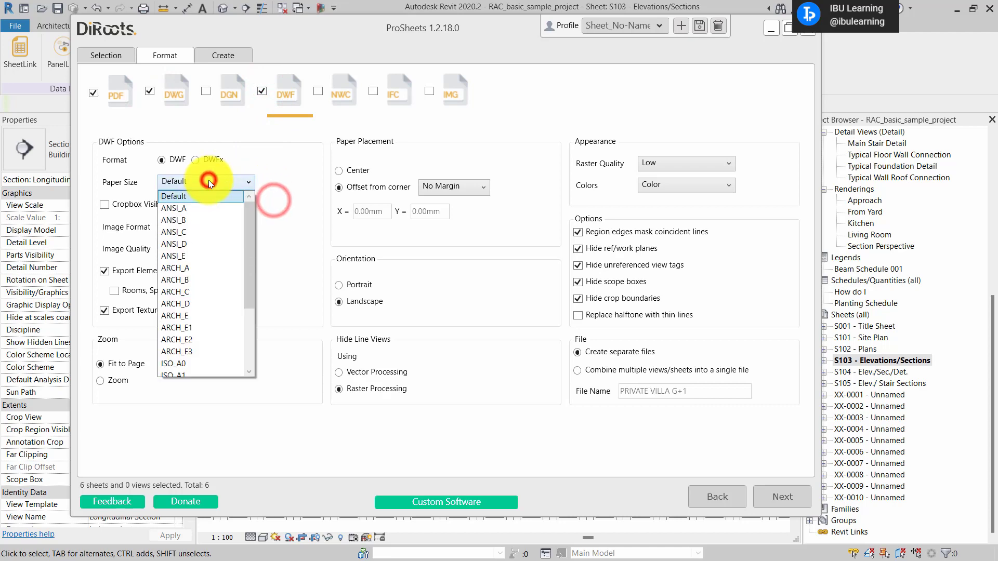
scroll(223, 325, "down", 2)
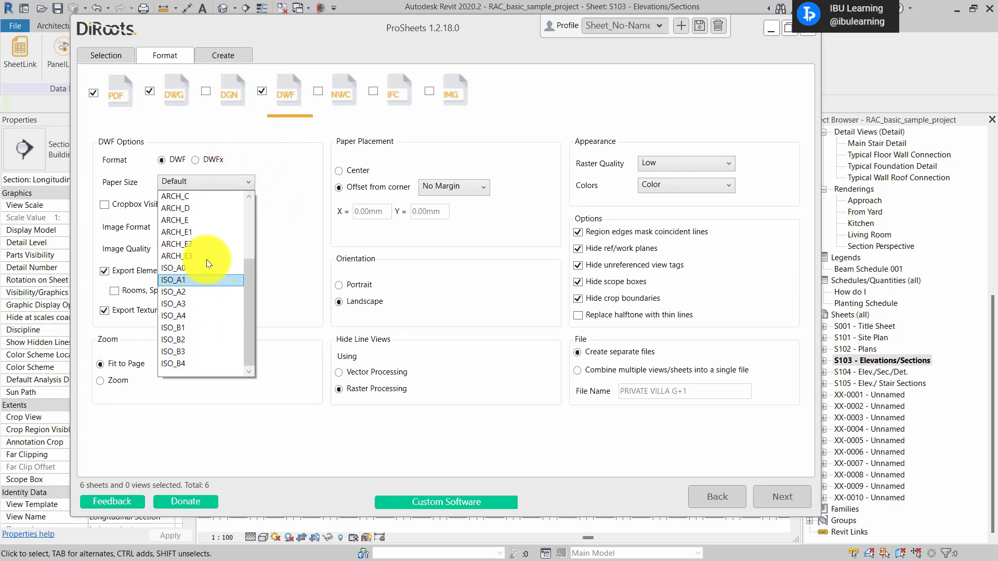
scroll(206, 260, "down", 1)
left_click(297, 156)
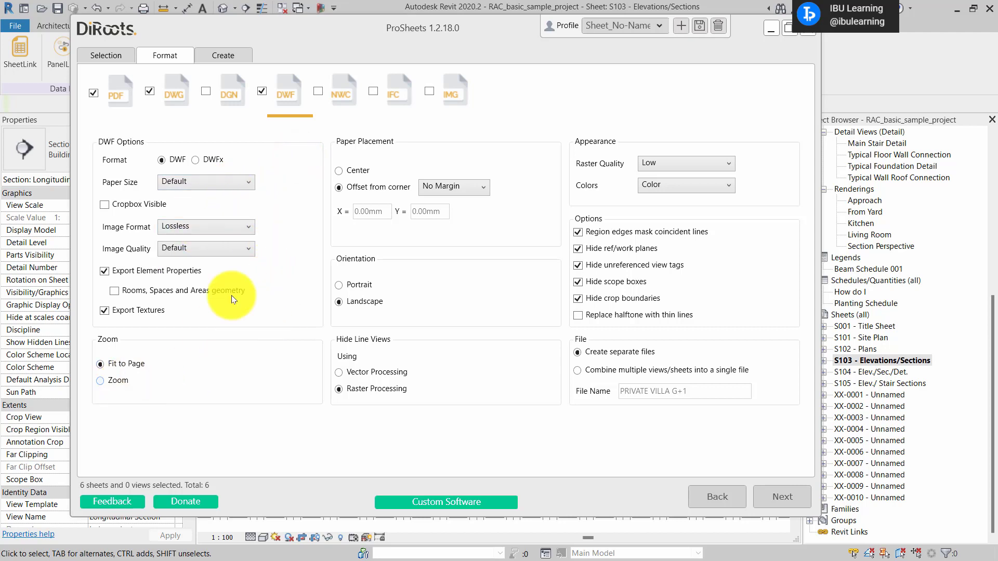
Step: Set the export folder to Desktop\000_IBU Learning and have the files saved and split by file format
left_click(779, 496)
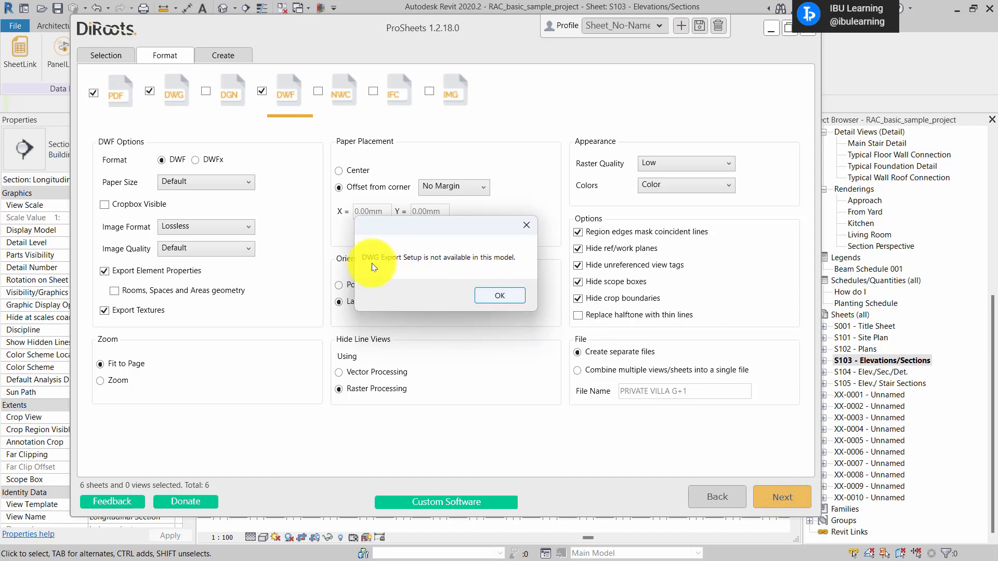
left_click(502, 296)
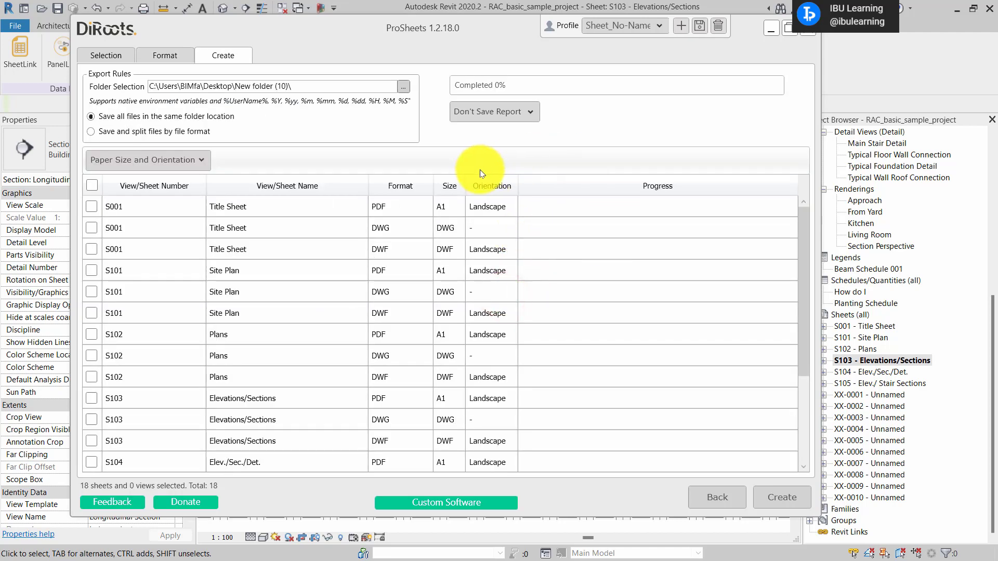
left_click(404, 87)
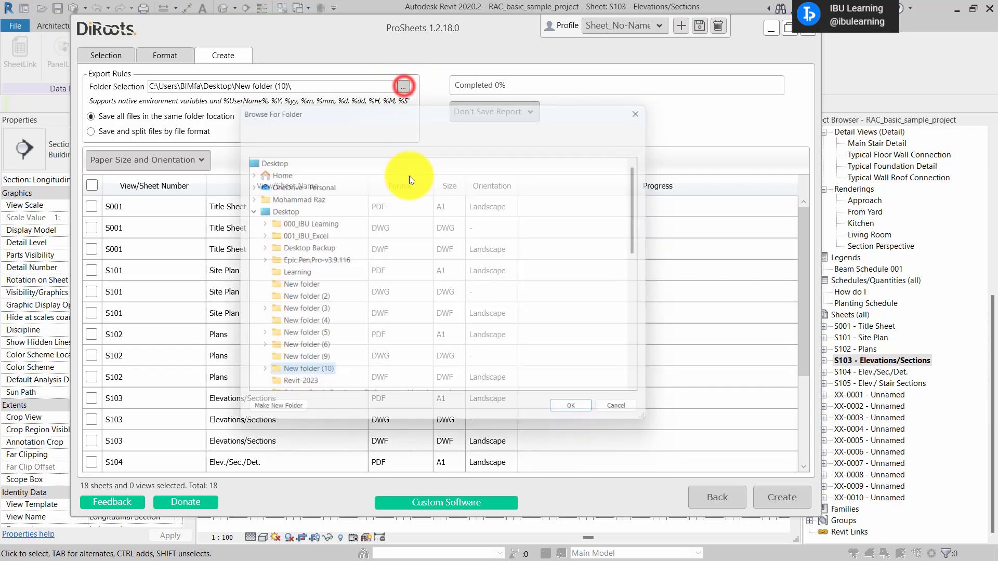
left_click(311, 222)
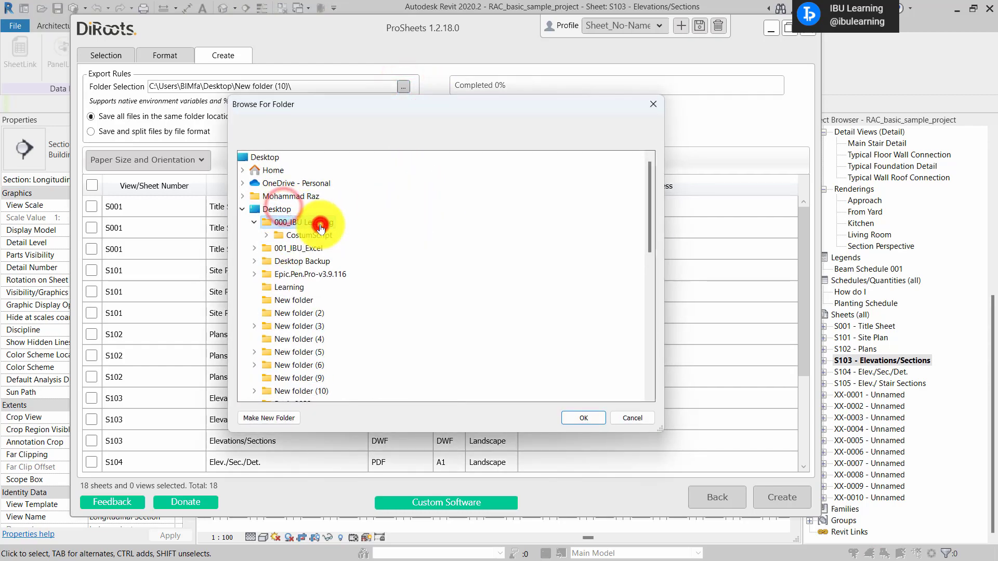
left_click(579, 419)
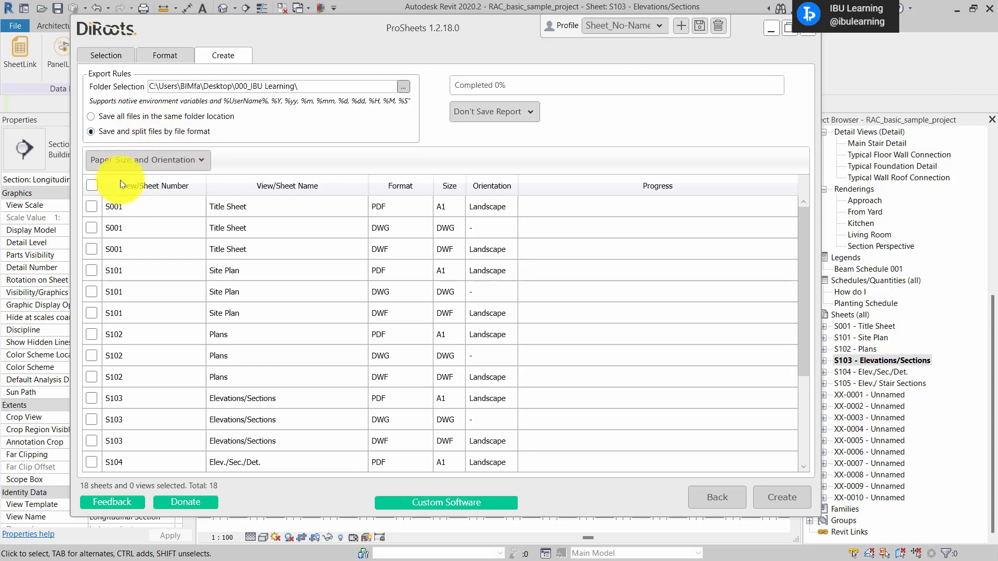
Step: Tick every sheet row in all formats and create the PDF, DWG and DWF files
scroll(279, 249, "down", 3)
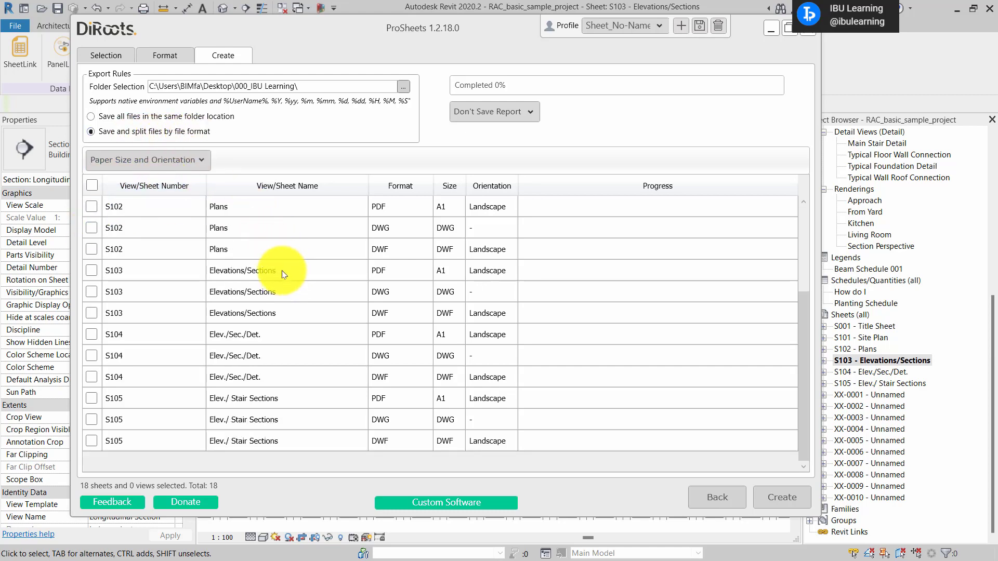
scroll(113, 236, "up", 3)
left_click(93, 185)
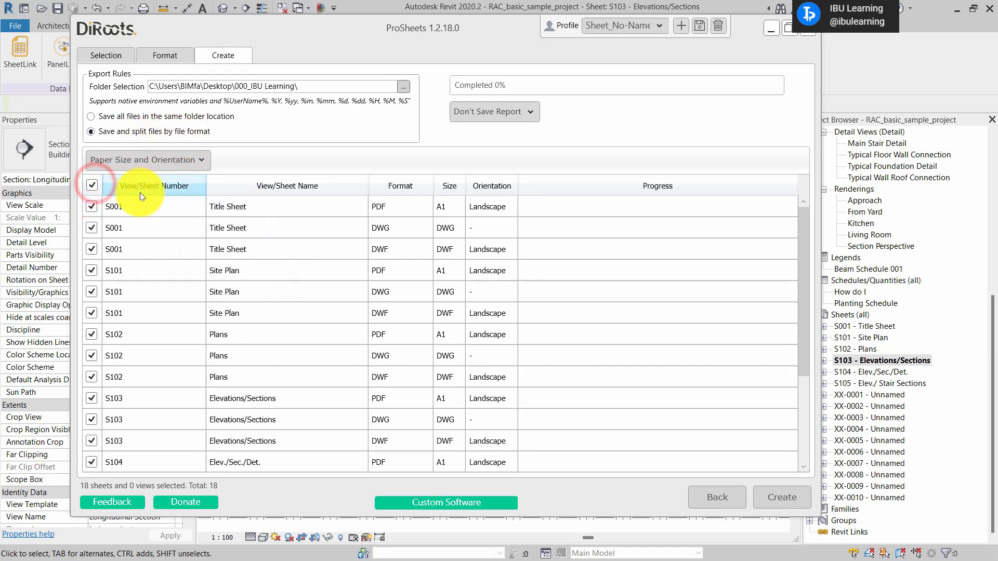
left_click(778, 497)
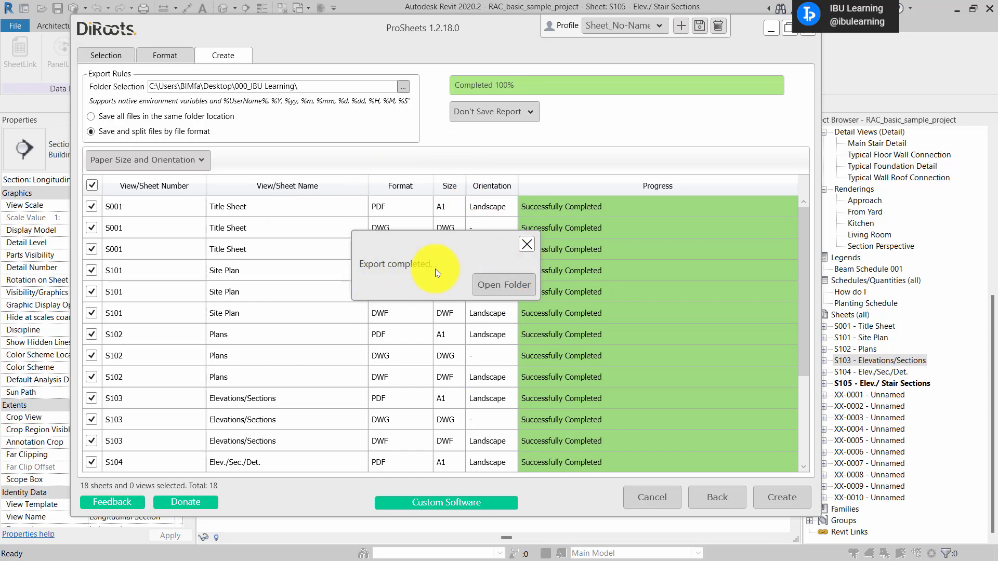
Step: Open the export folder, check the exported files in the DWG and PDF subfolders, and close the folder and export message
left_click(503, 287)
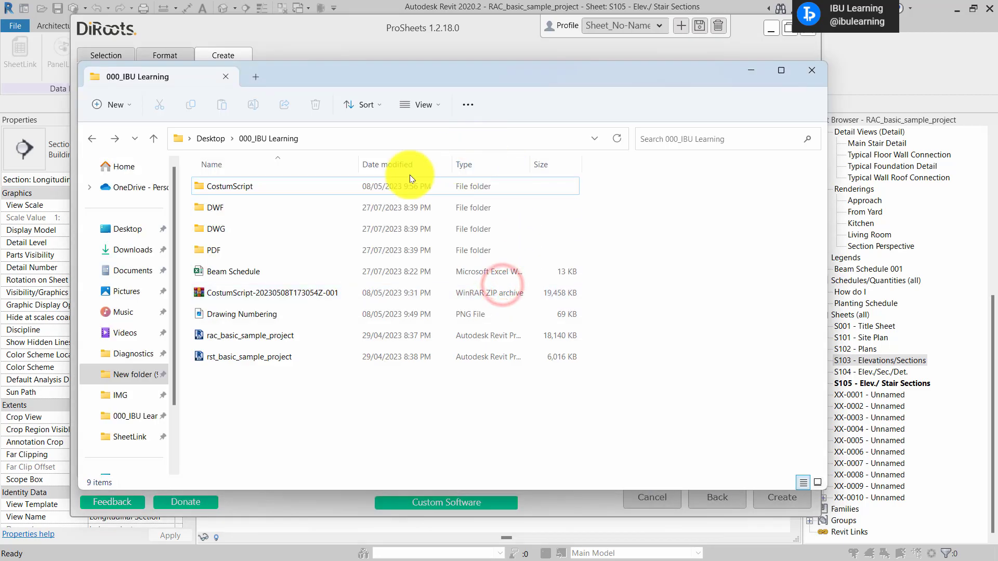
left_click(230, 210)
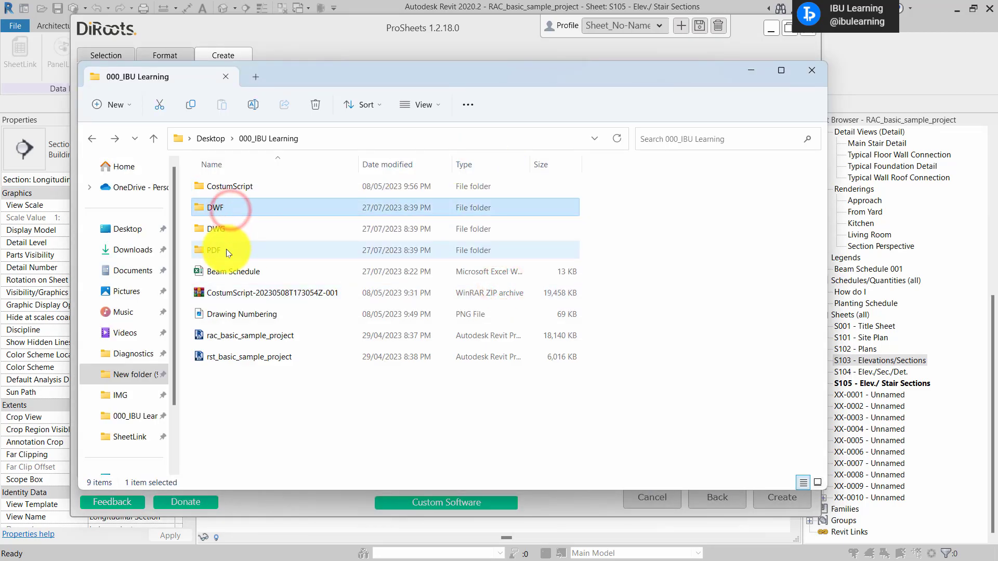
left_click(226, 250)
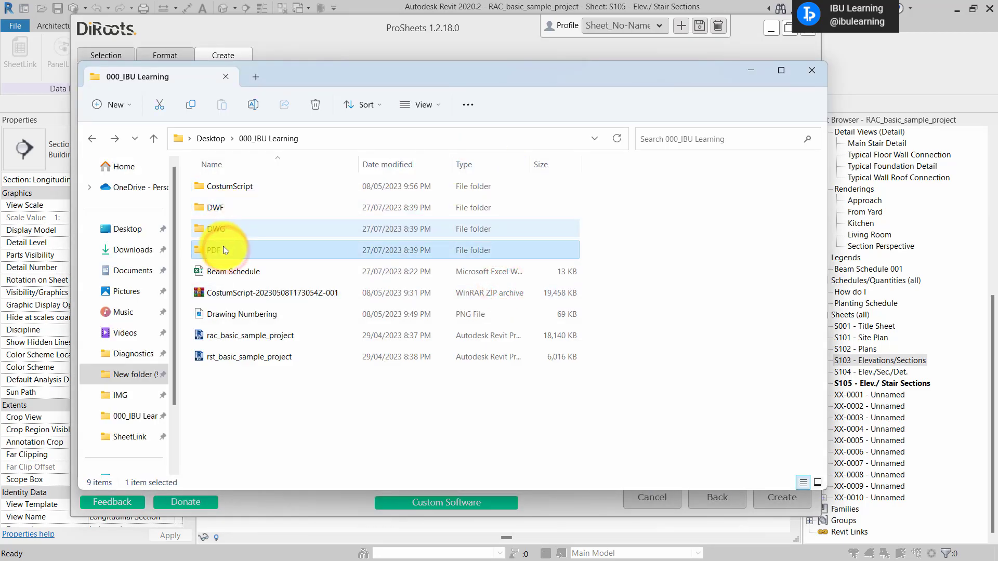
double_click(223, 245)
left_click(275, 139)
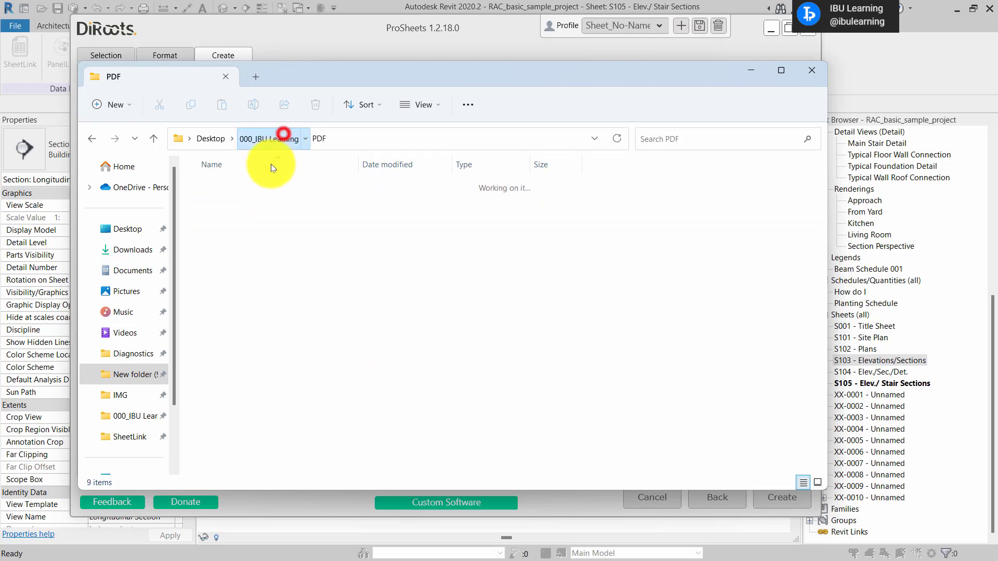
double_click(213, 227)
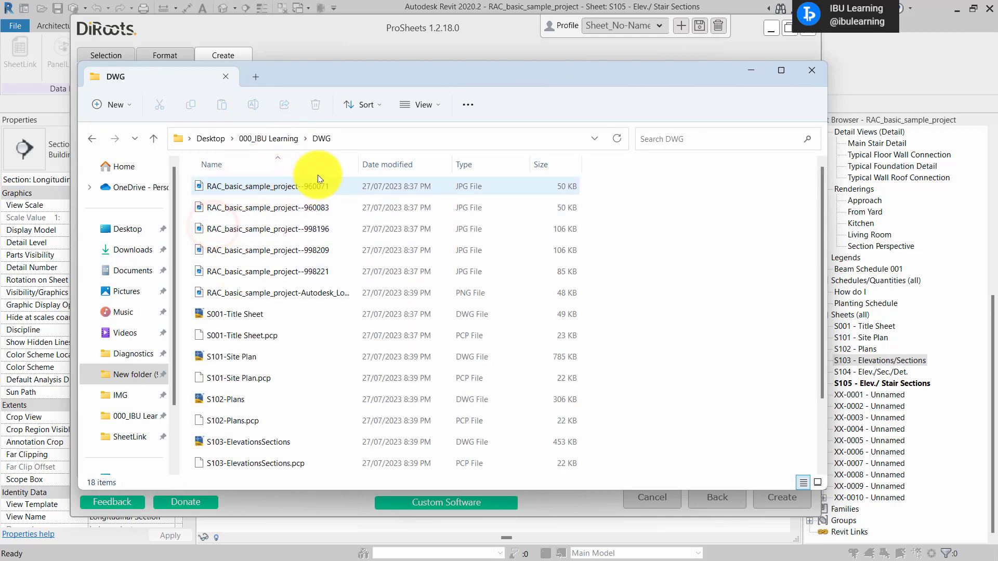
left_click(276, 138)
double_click(219, 252)
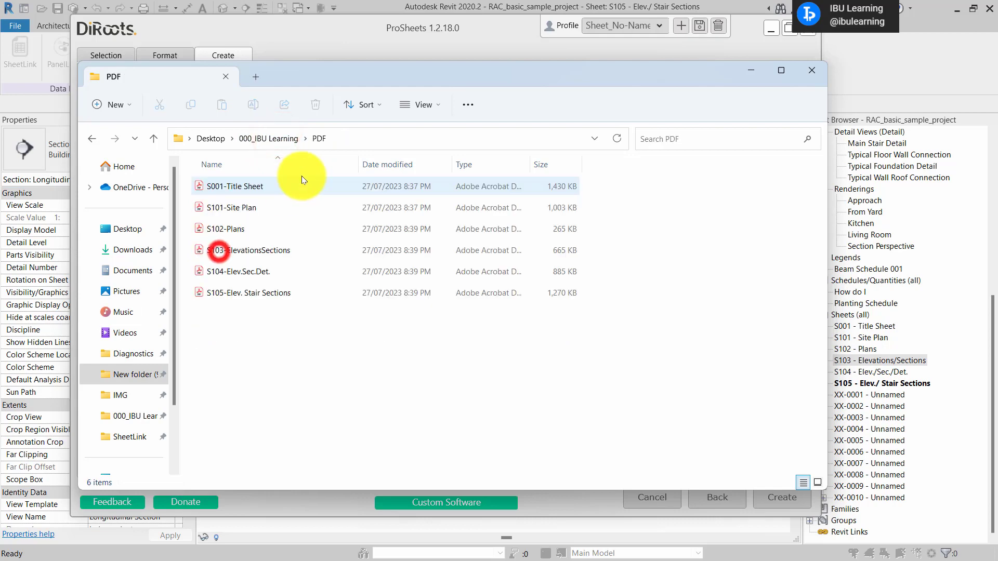
left_click(809, 72)
left_click(528, 242)
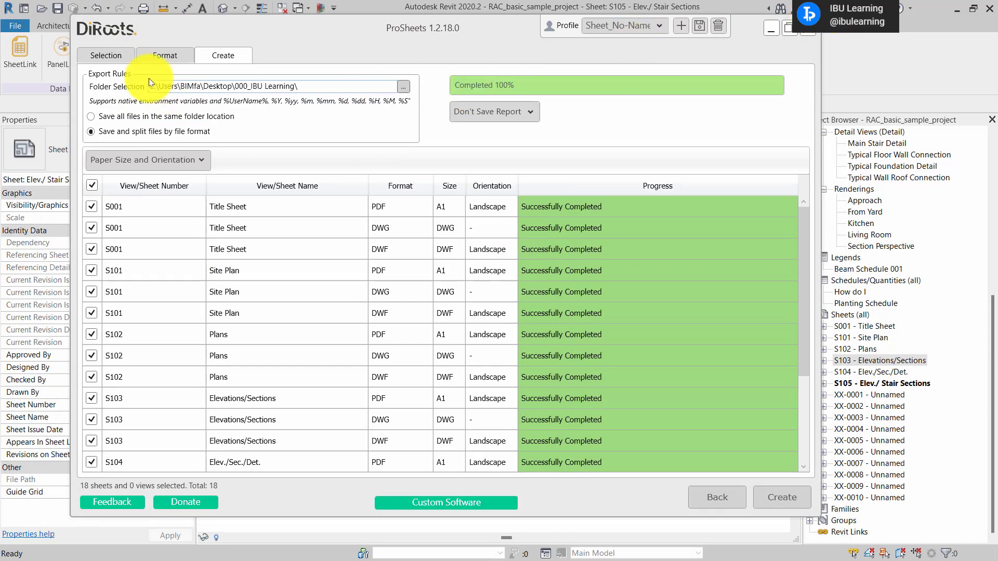
Step: Return to the sheet selection and review the custom filenames, slightly widening their column
left_click(106, 55)
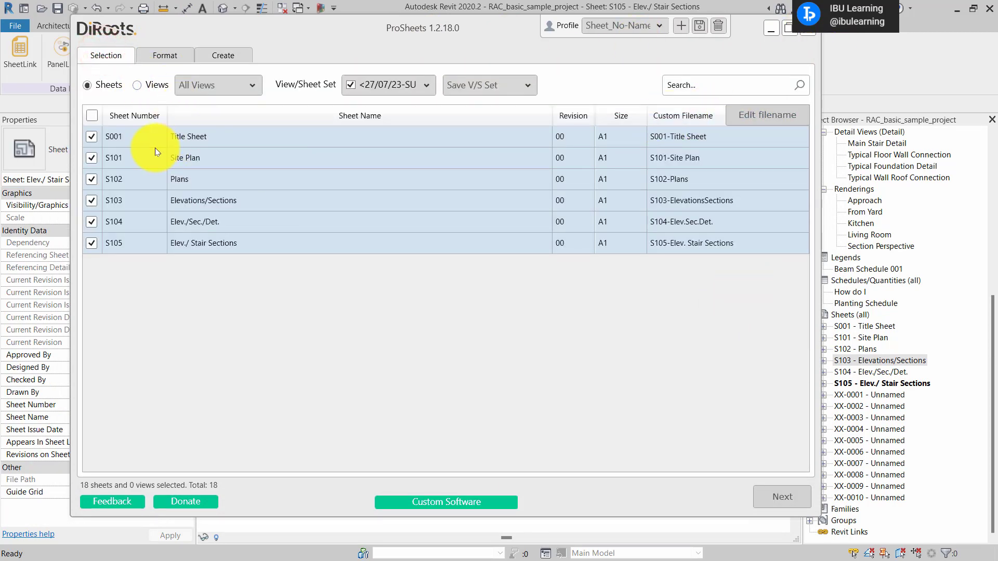
left_click(717, 158)
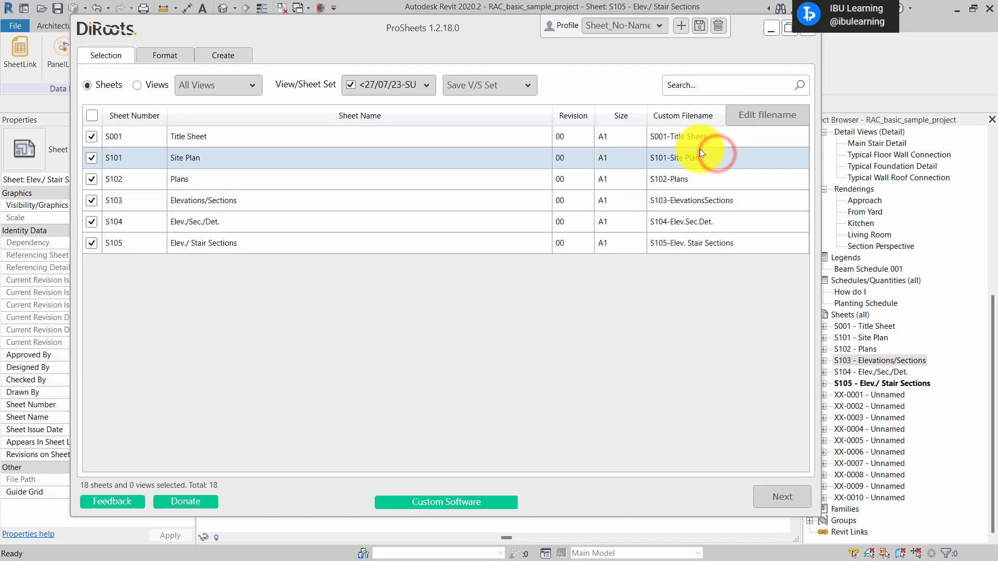
mouse_move(645, 118)
left_mouse_down()
mouse_move(583, 114)
mouse_move(649, 127)
mouse_move(641, 131)
left_mouse_up()
left_click(688, 139)
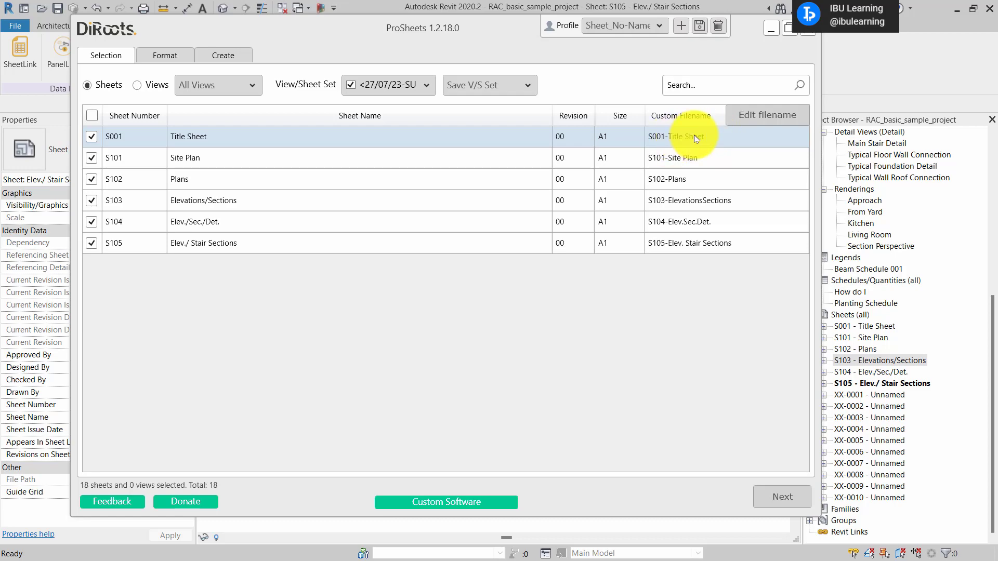
Step: Minimize ProSheets, open the project information, enlarge its dialog, and set the Project Number to 2023-101
left_click(776, 29)
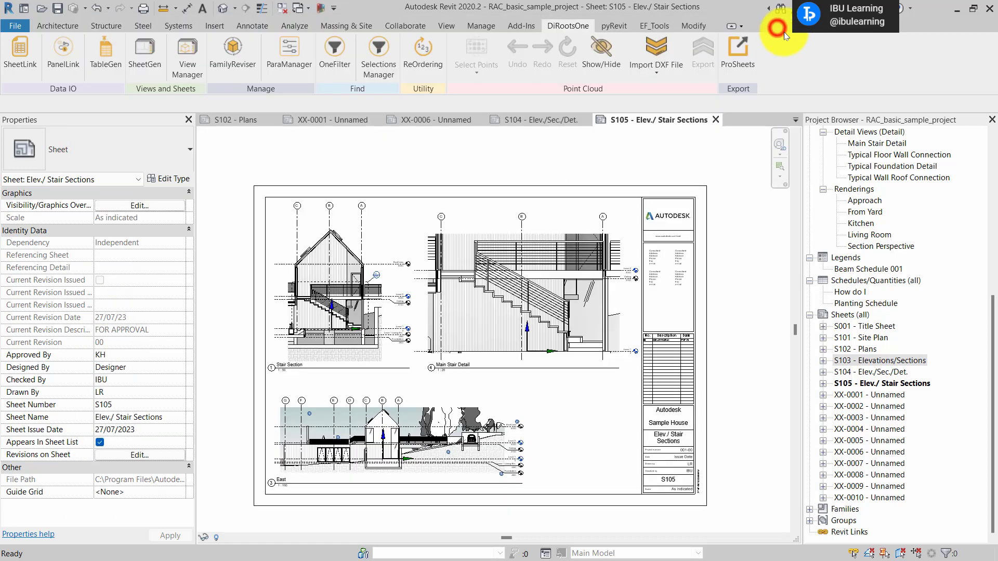
left_click(479, 25)
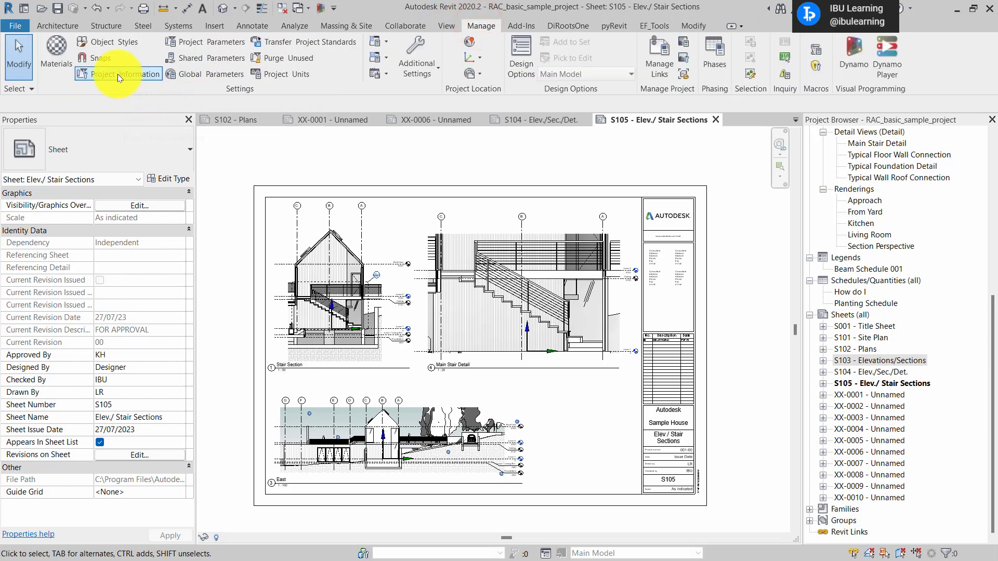
left_click(118, 74)
left_click_drag(416, 96, 416, 69)
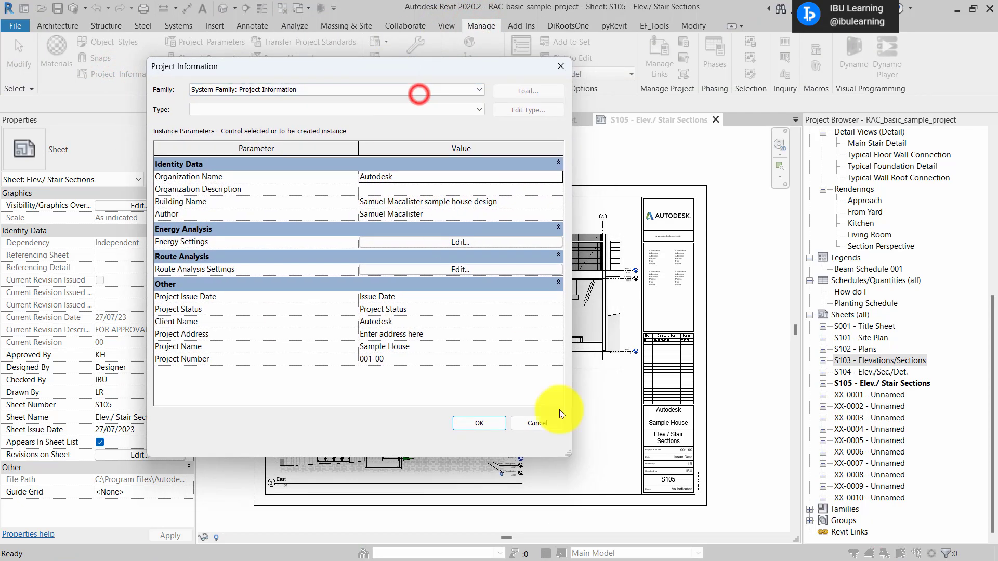
left_click_drag(569, 454, 629, 465)
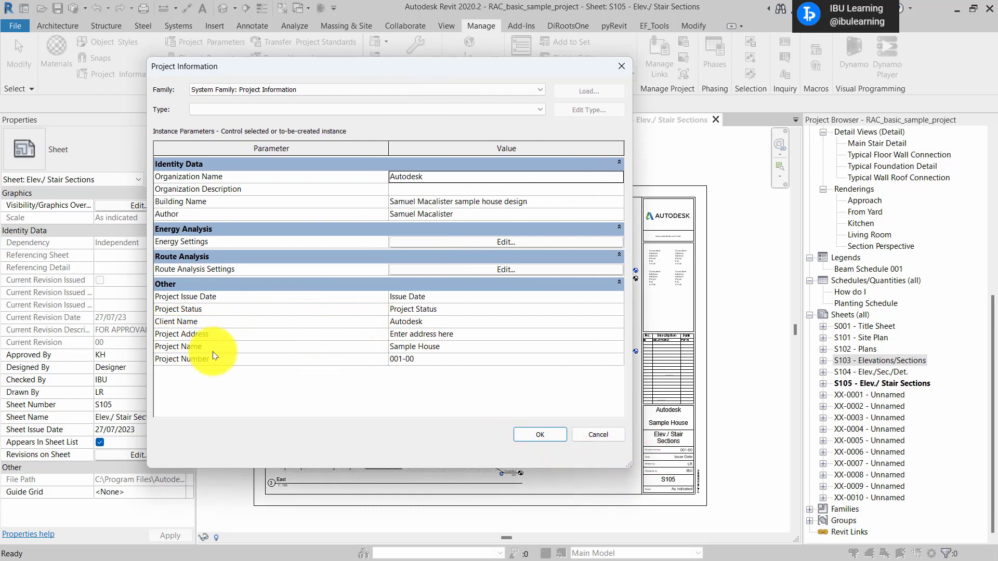
left_click(446, 346)
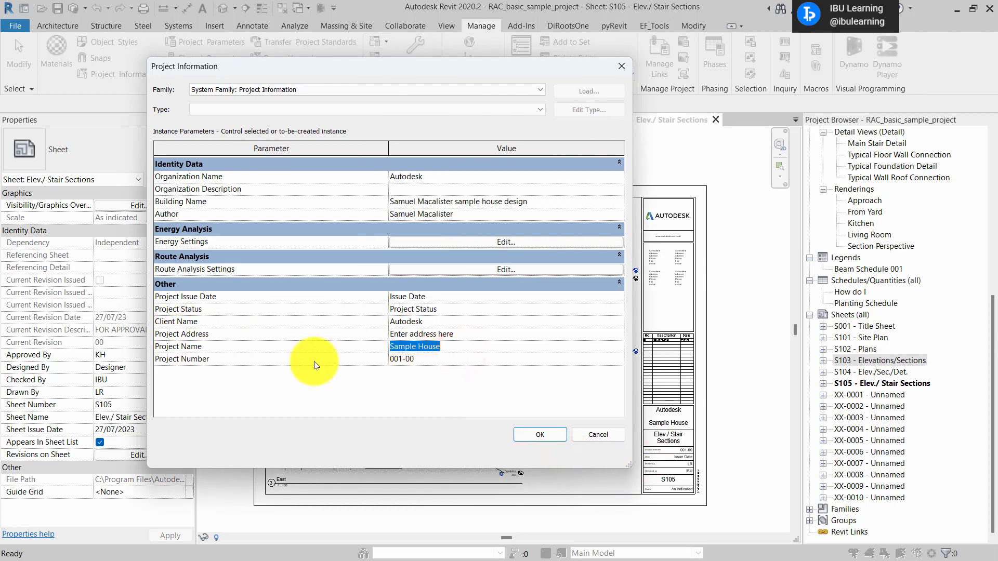
left_click(460, 359)
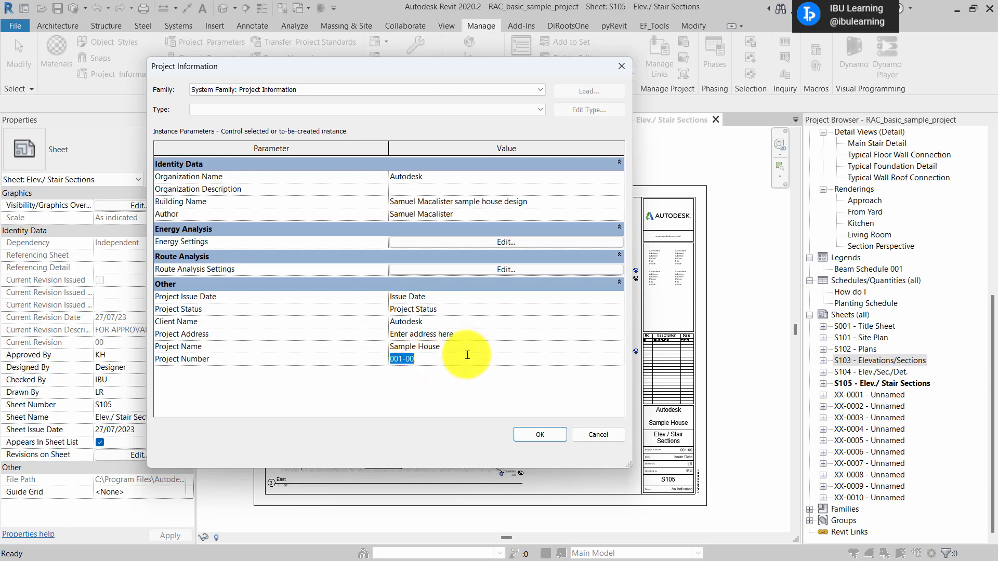
type("2023-101")
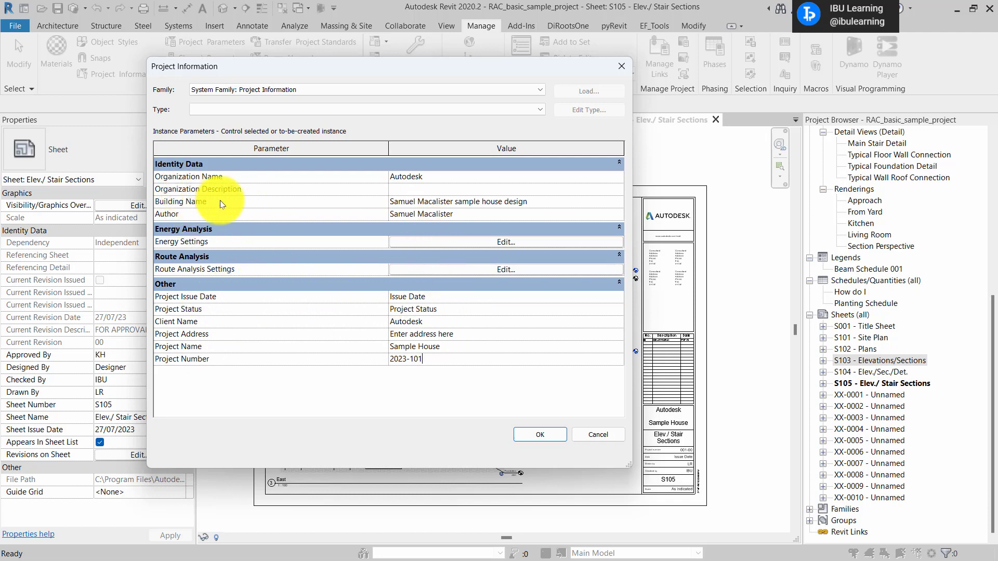
Step: Set the Organization Name to IBU and apply the project information
left_click(268, 183)
left_click(453, 178)
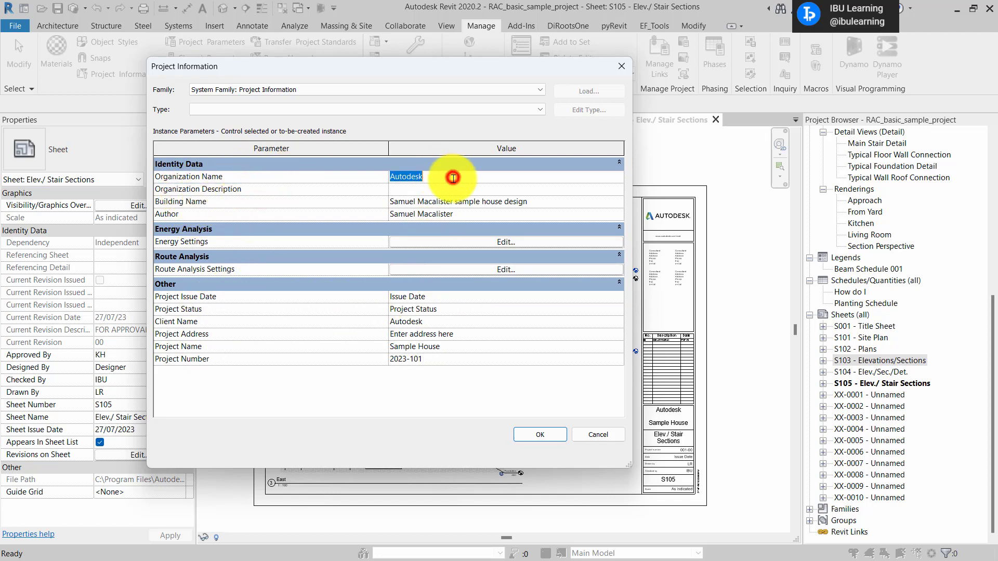
type("ibu")
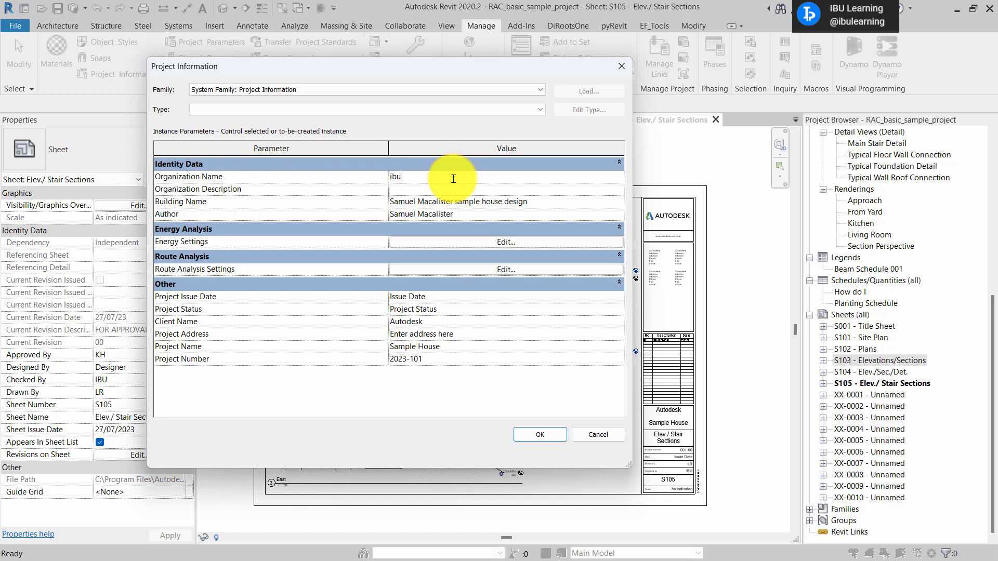
key("BackSpace")
key("BackSpace")
key("BackSpace")
type("IBU")
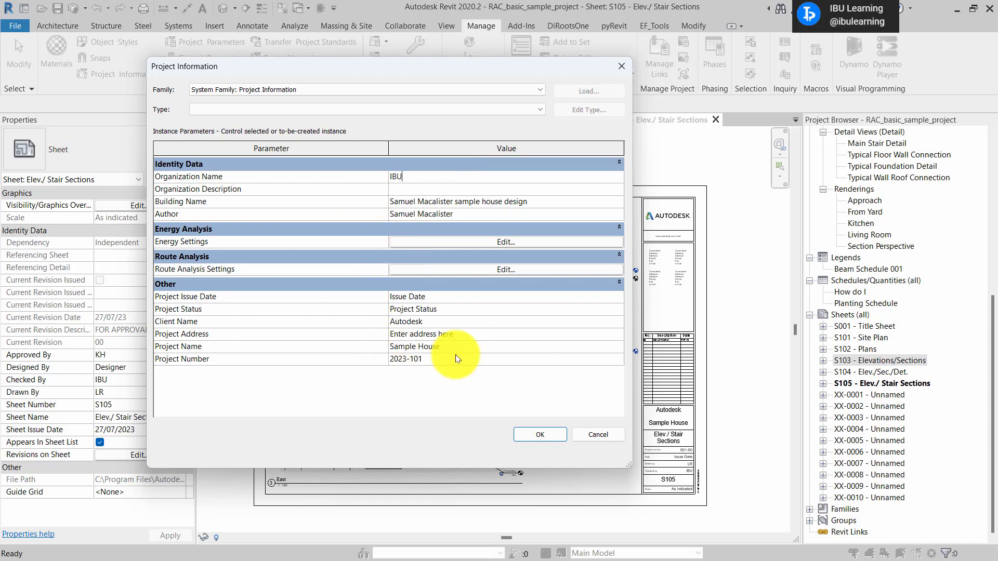
left_click(543, 436)
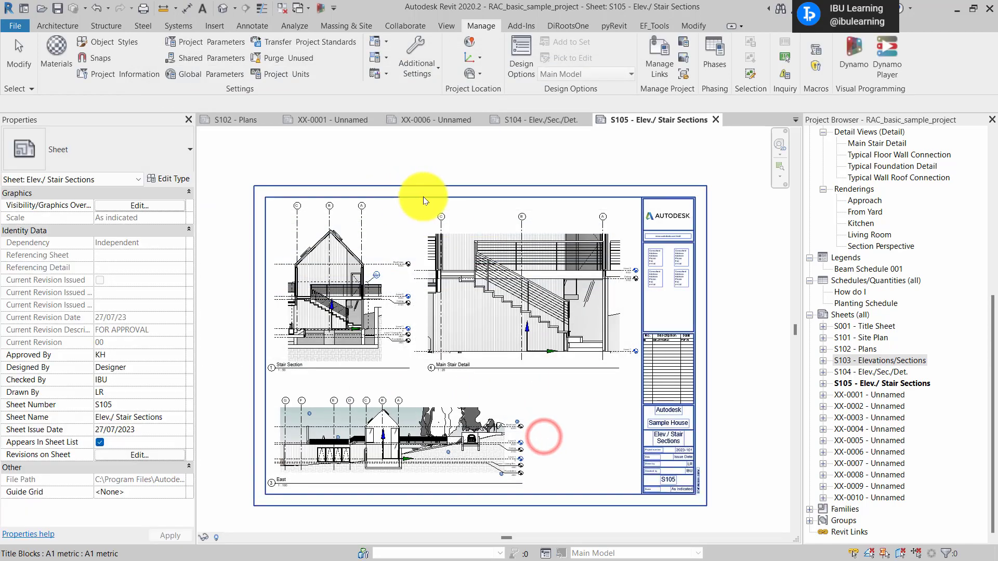
left_click(543, 156)
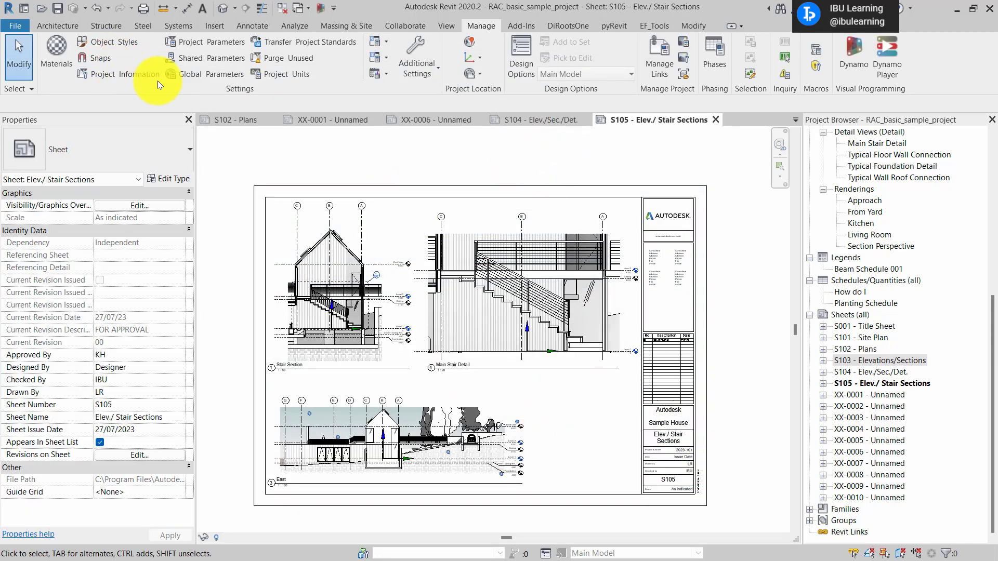
Step: Close and relaunch ProSheets to reload the project information, and open the custom filename editor for the sheets
left_click(567, 25)
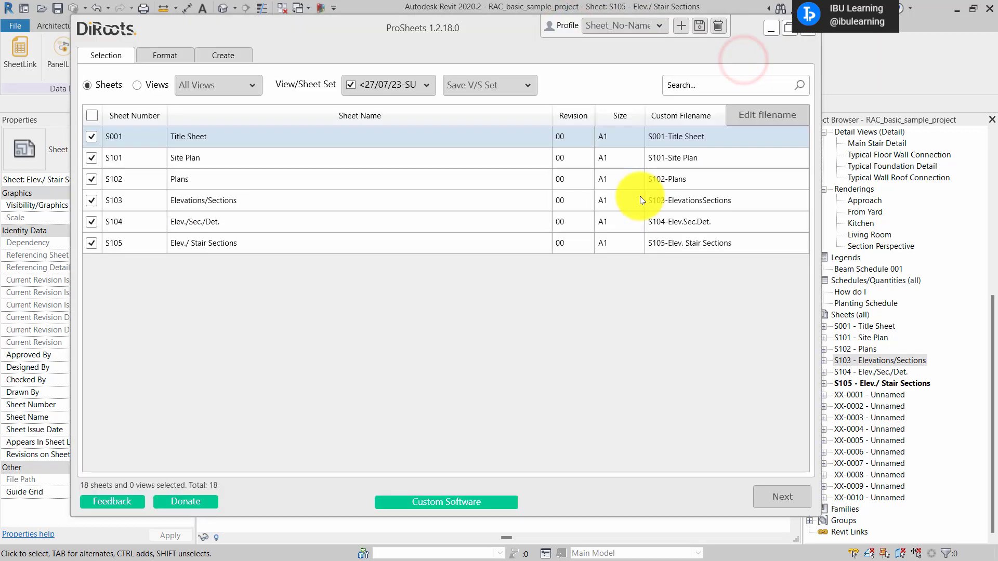
left_click(811, 32)
left_click(738, 54)
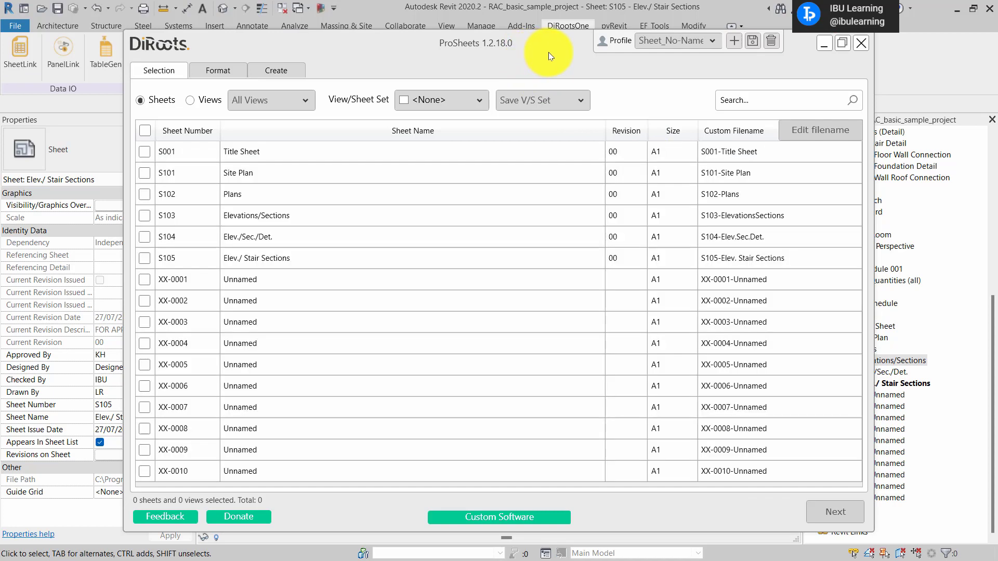
left_click_drag(548, 52, 510, 51)
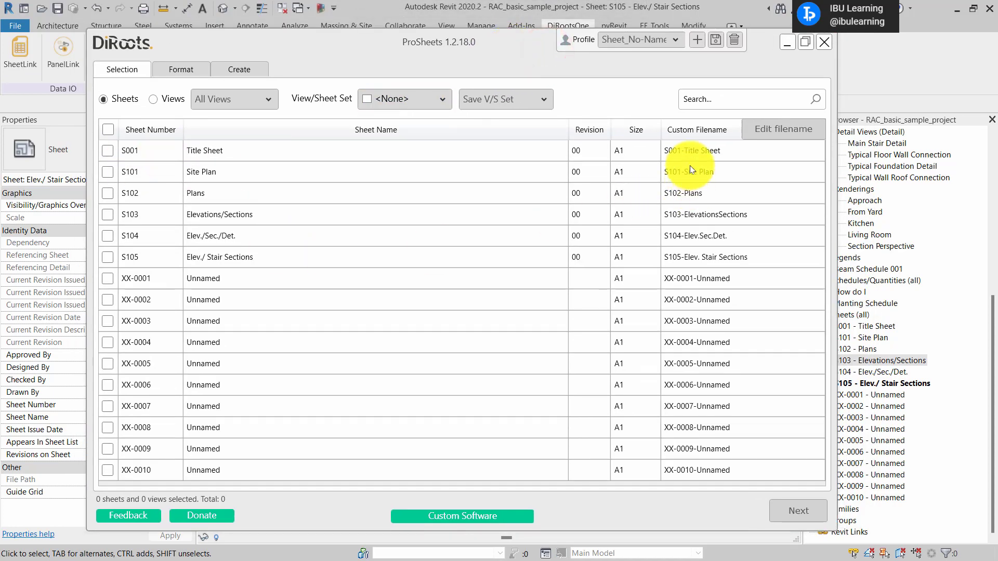
left_click(778, 133)
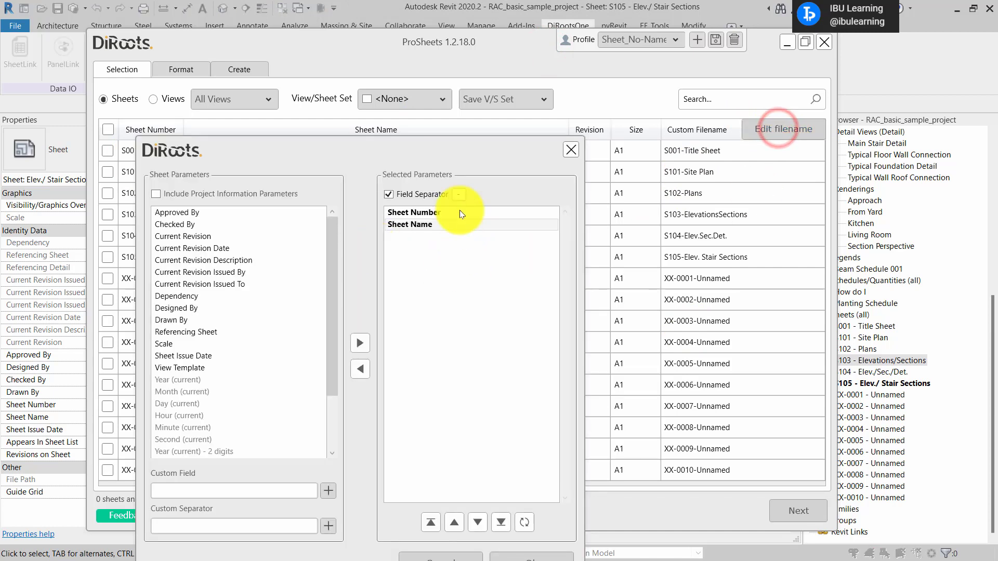
left_click(375, 154)
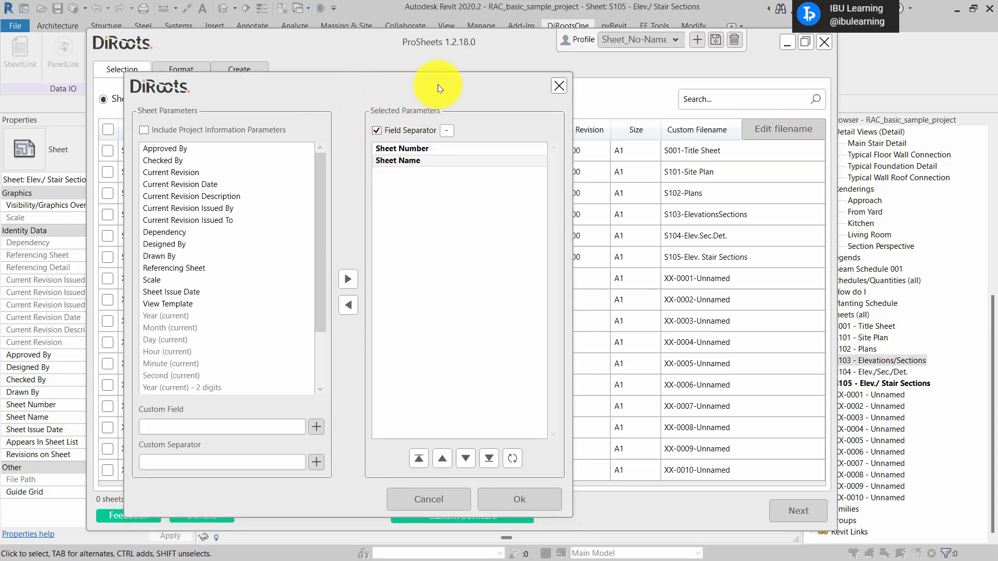
left_click_drag(437, 84, 408, 71)
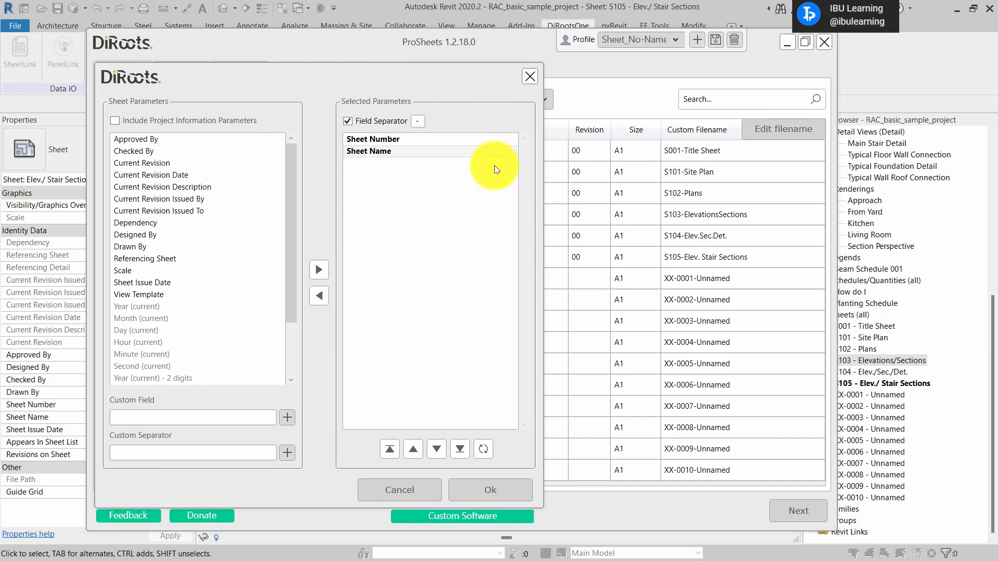
Step: Examine the parameters currently used in the filename and the list of available sheet parameters
left_click(372, 139)
left_click(373, 153)
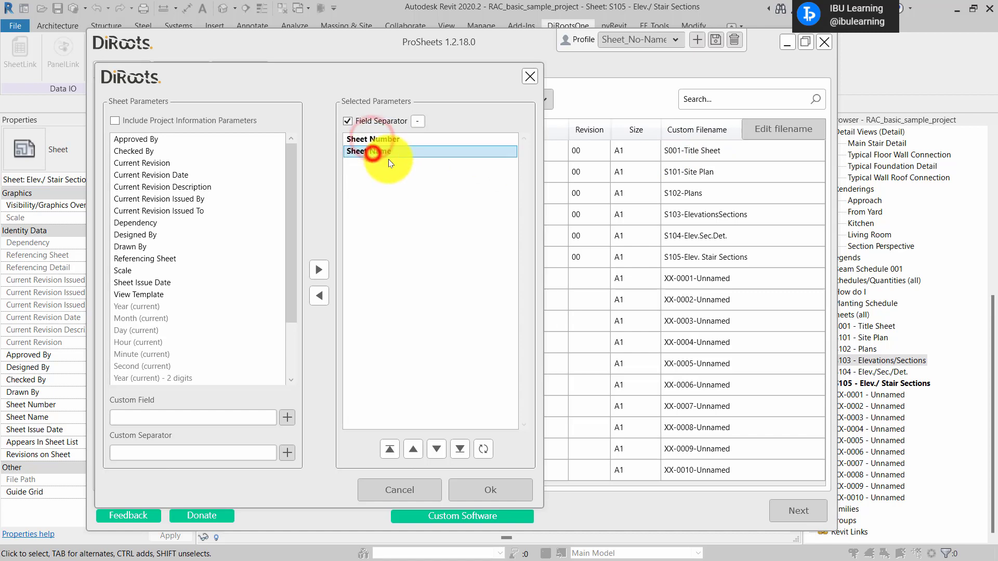
left_click(150, 223)
scroll(185, 335, "down", 3)
scroll(192, 354, "up", 3)
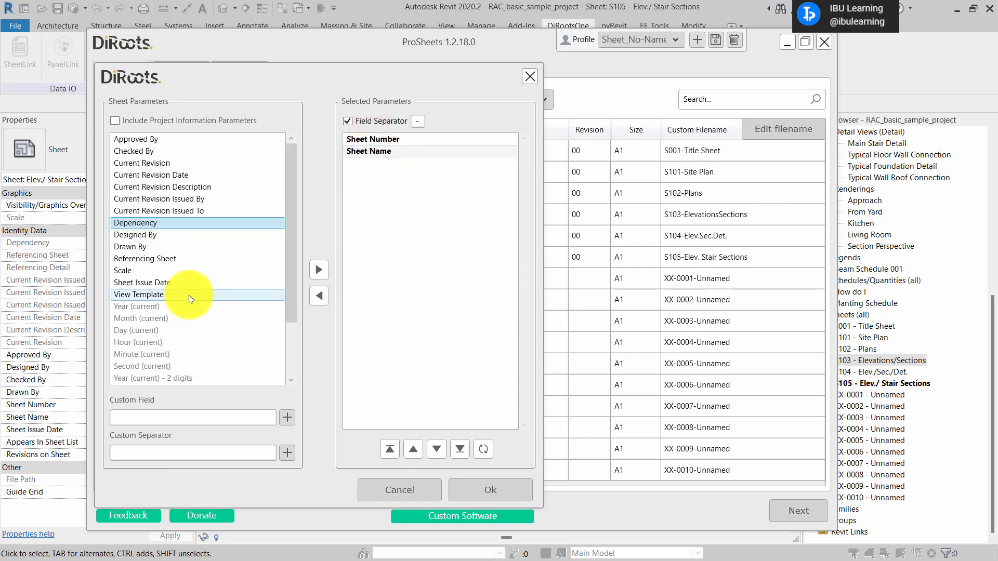
left_click_drag(204, 77, 211, 76)
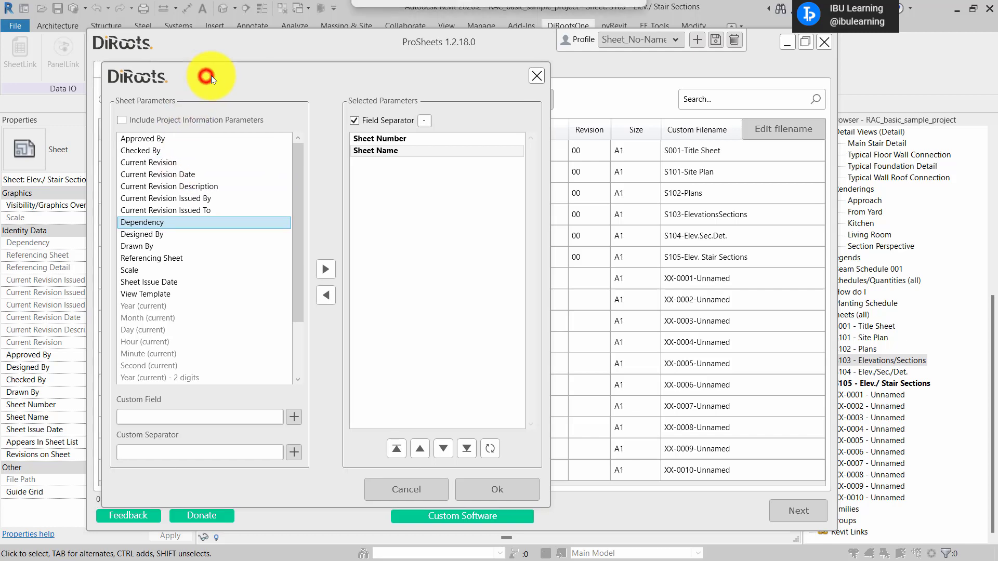
left_click_drag(298, 267, 303, 232)
left_click_drag(297, 189, 307, 164)
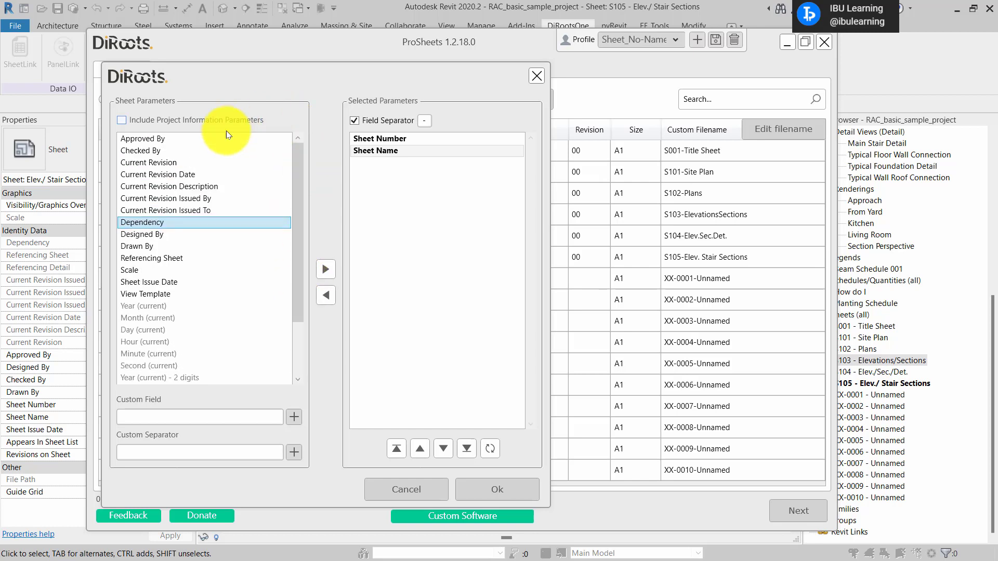
Step: Include the project information parameters and add Organization Name and Project Number to the filename
left_click(122, 121)
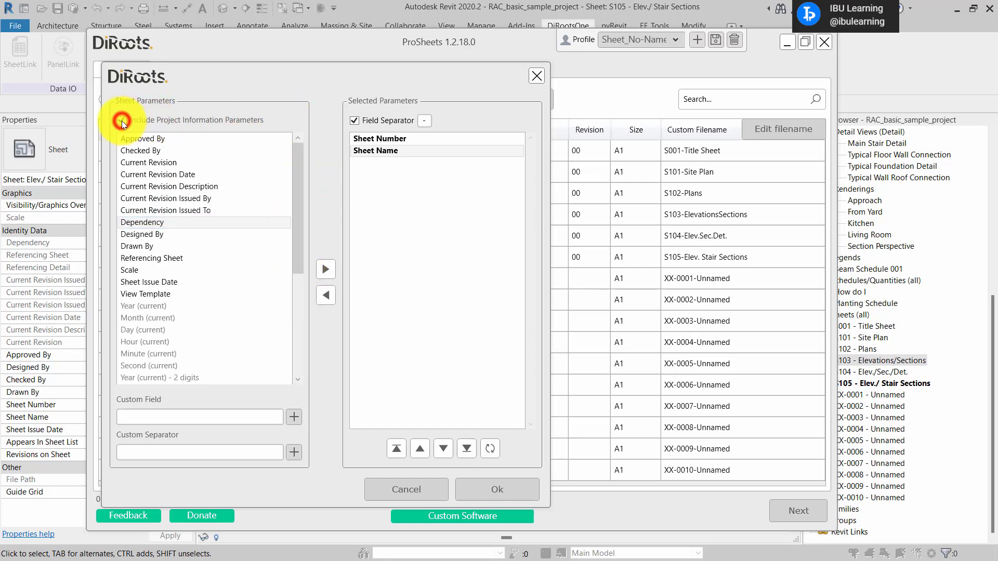
left_click_drag(298, 188, 301, 325)
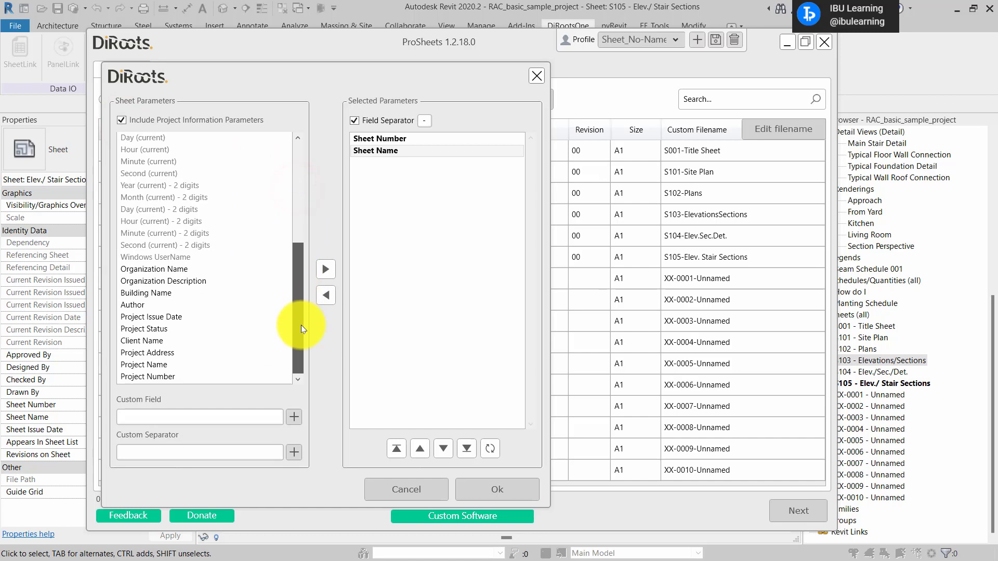
left_click(156, 304)
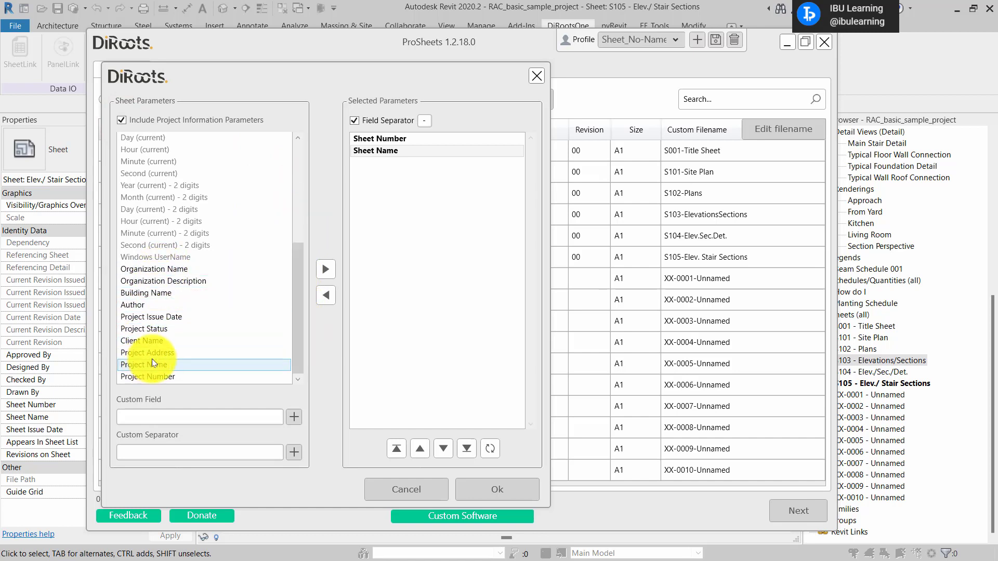
left_click(173, 270)
left_click(325, 269)
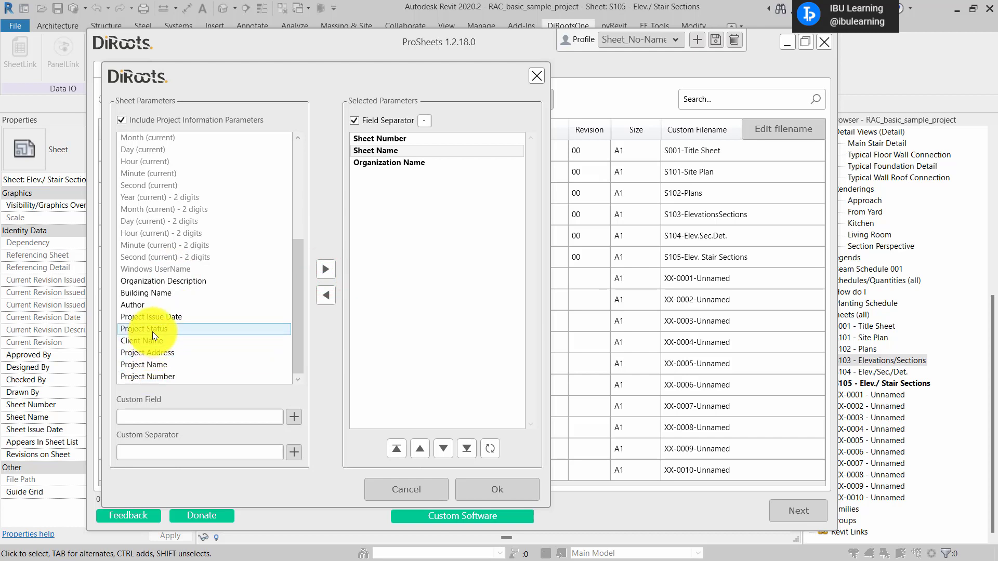
left_click(150, 375)
left_click(325, 270)
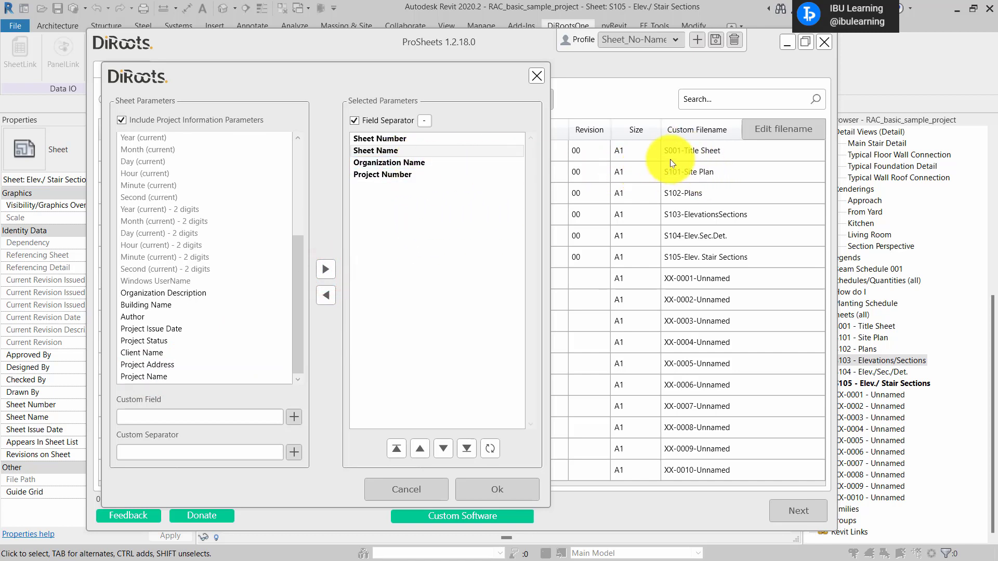
Step: Move Project Number to the beginning of the filename and check the field separator
left_click(403, 176)
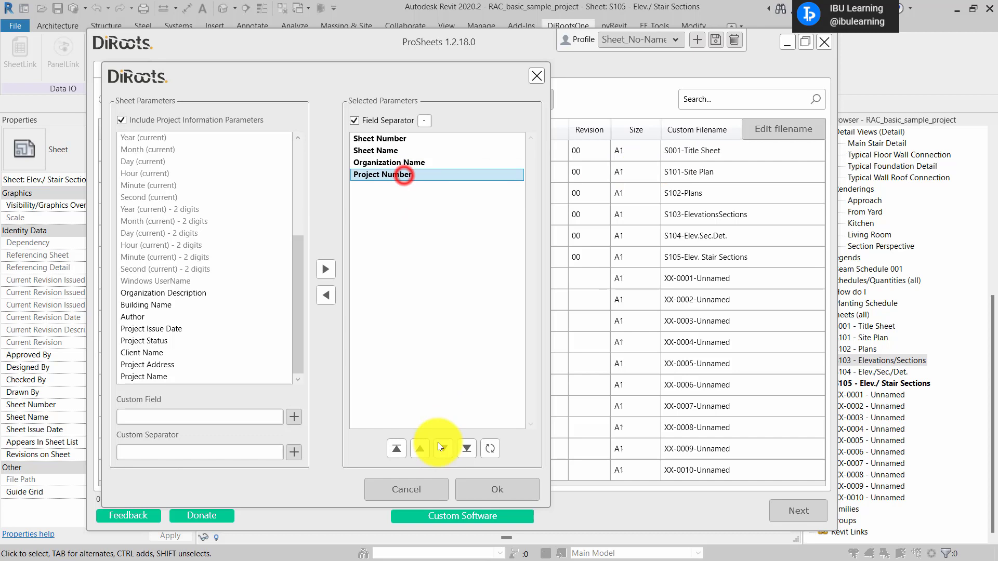
left_click(396, 448)
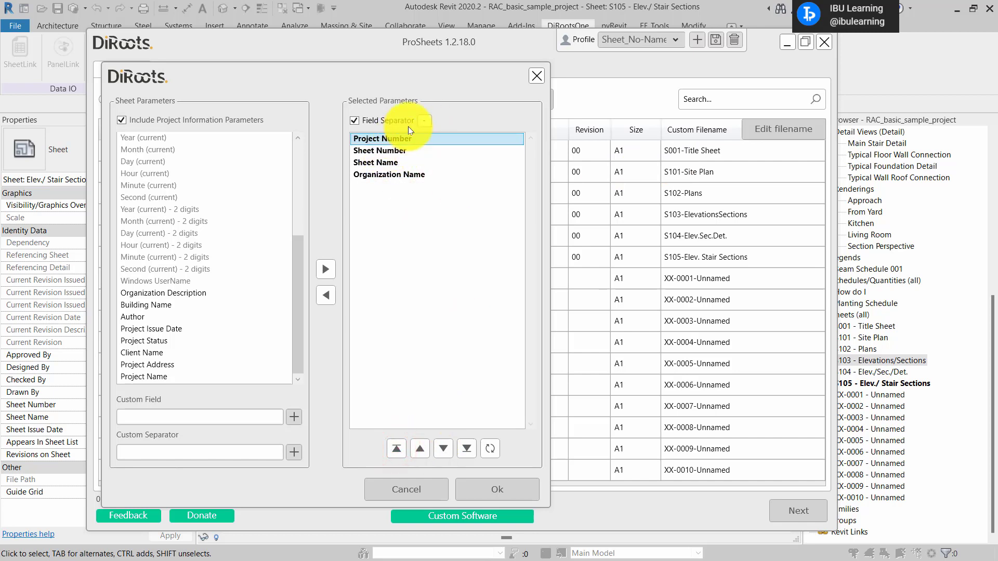
left_click(426, 120)
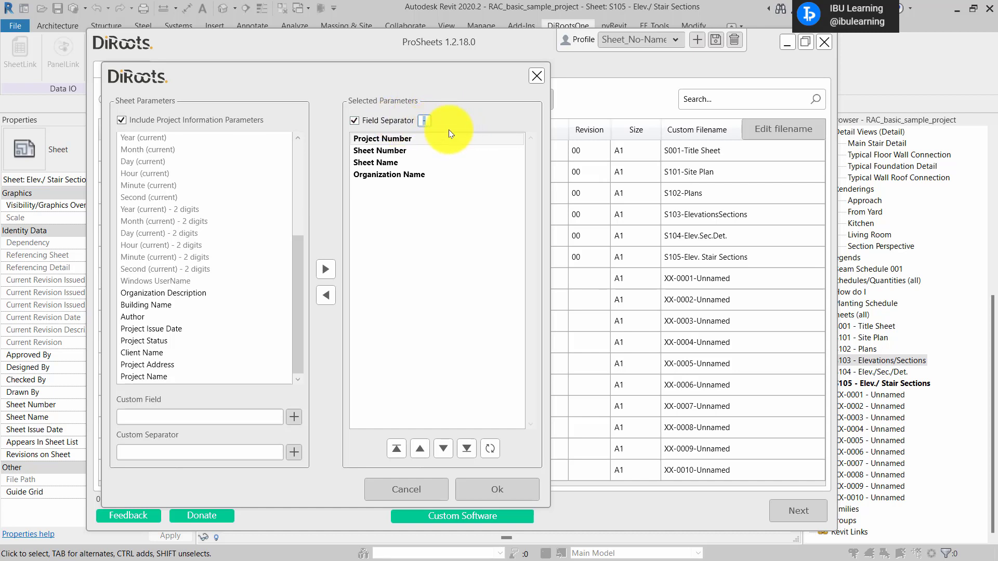
left_click(422, 120)
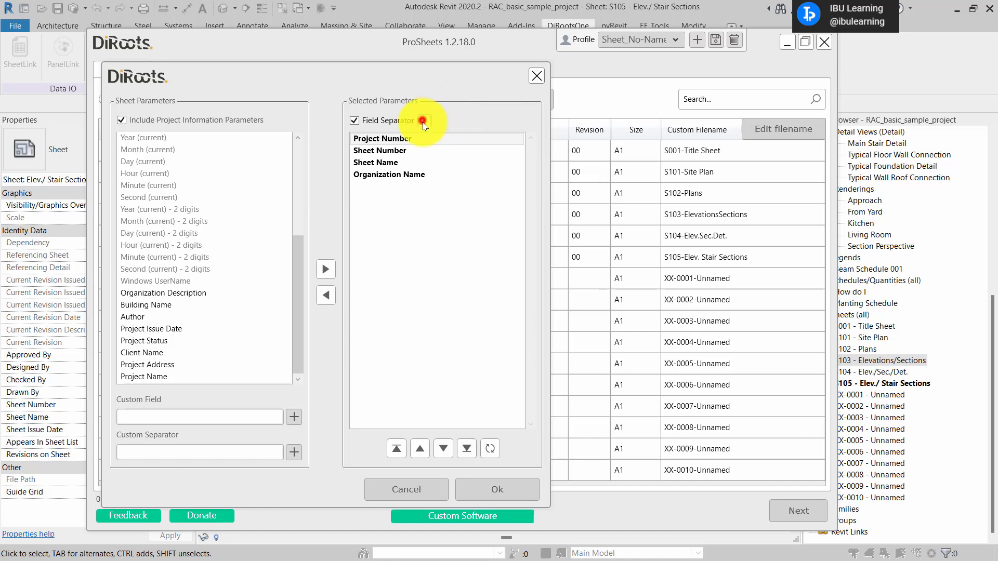
Step: Move Organization Name directly after Project Number, ahead of Sheet Number and Sheet Name, and apply the custom filename
left_click(387, 151)
left_click(387, 176, "ctrl")
left_click(387, 176)
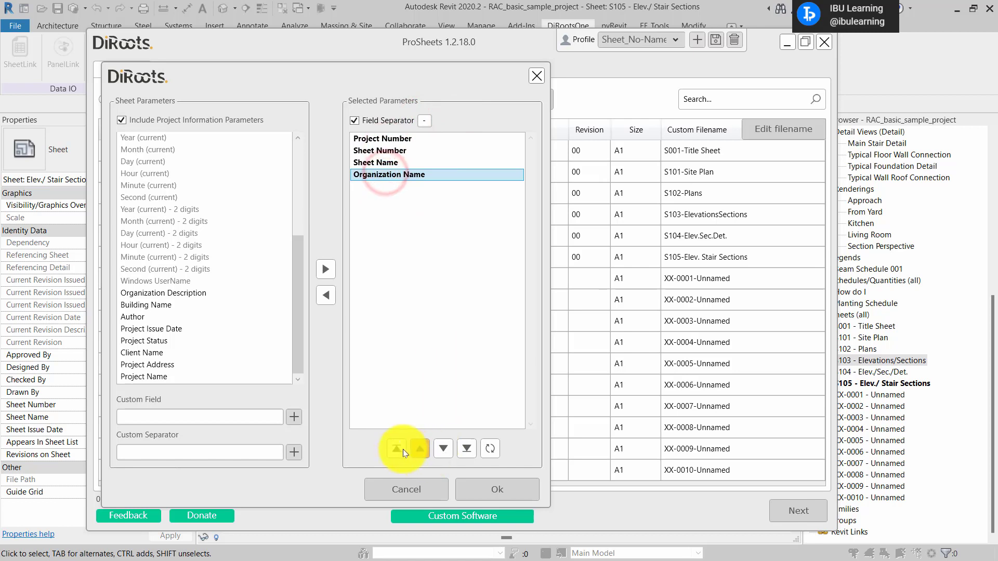
left_click(417, 447)
left_click(418, 448)
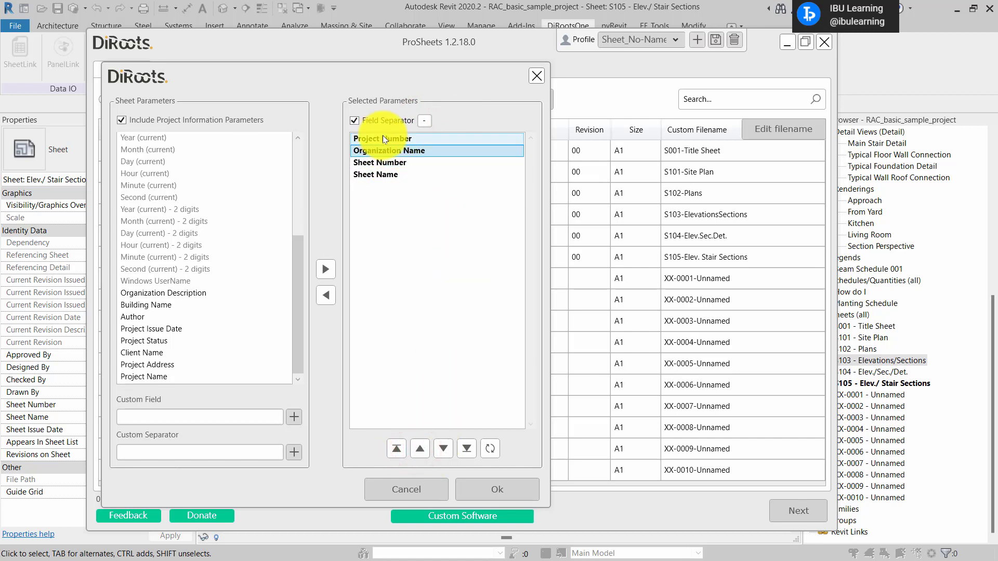
left_click(388, 164)
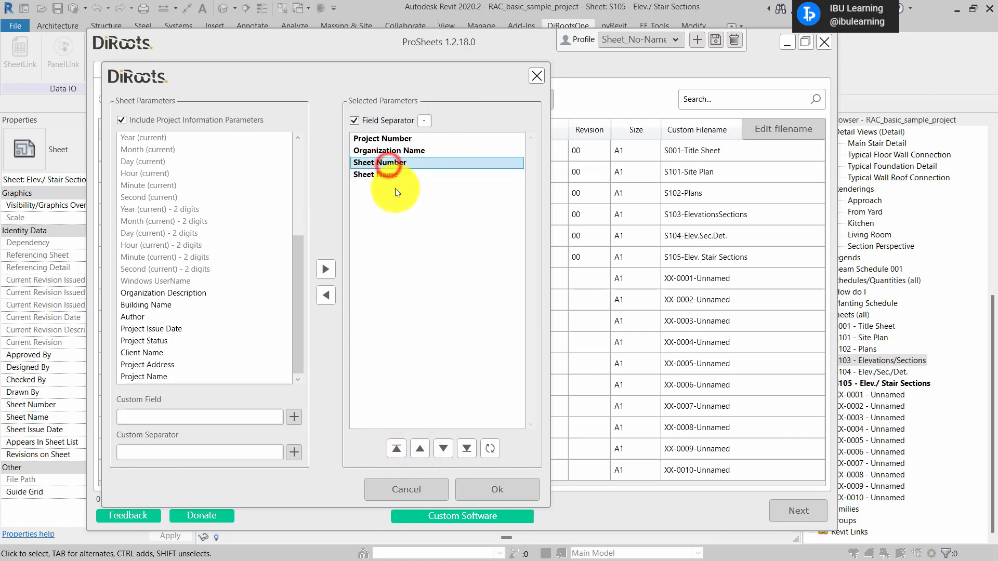
left_click(388, 175, "ctrl")
left_click(489, 491)
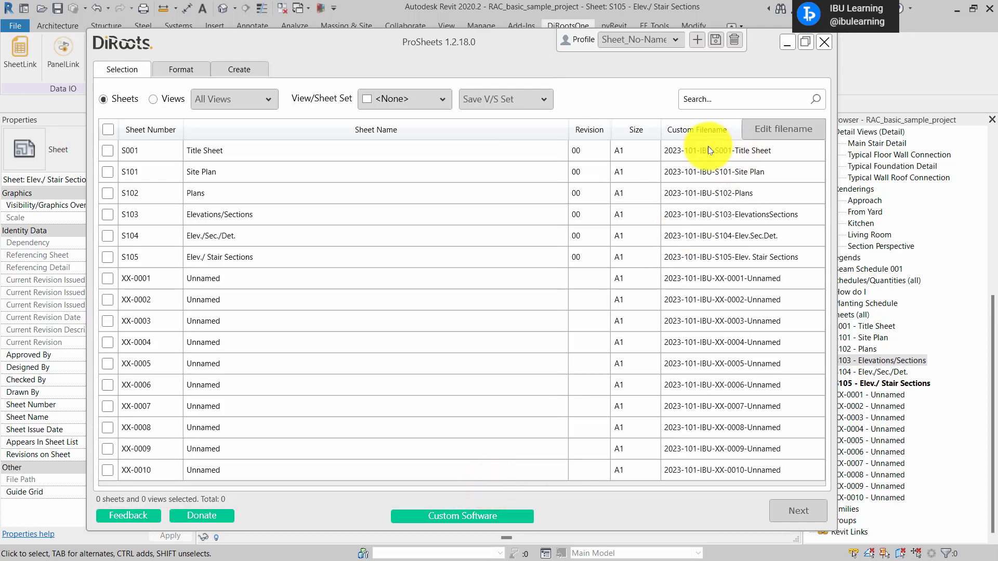
Step: Save the current profile settings to an XML file named IBU-PN-DWG in the 000_IBU Learning folder
left_click(715, 39)
left_click(496, 320)
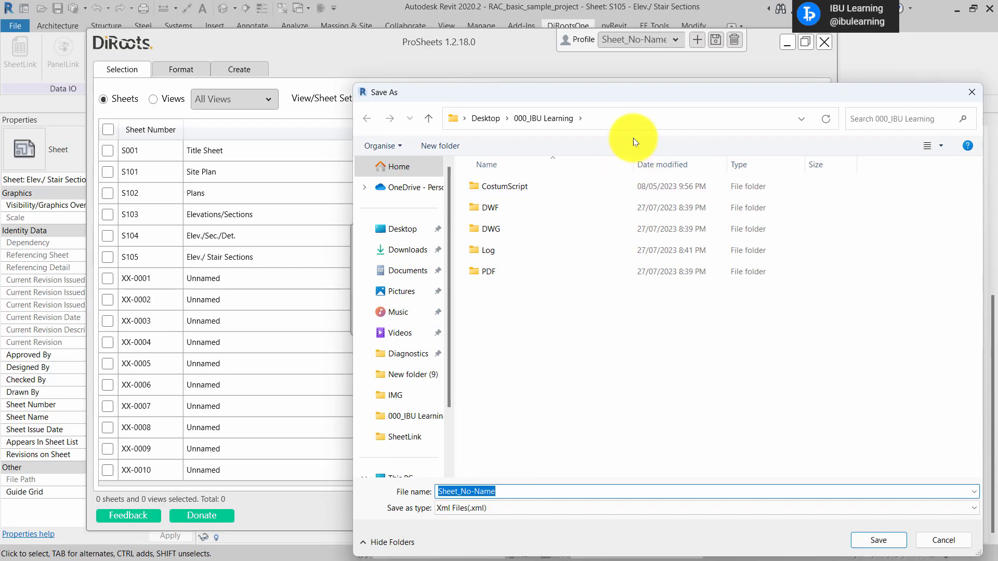
type("IBU-PN-D")
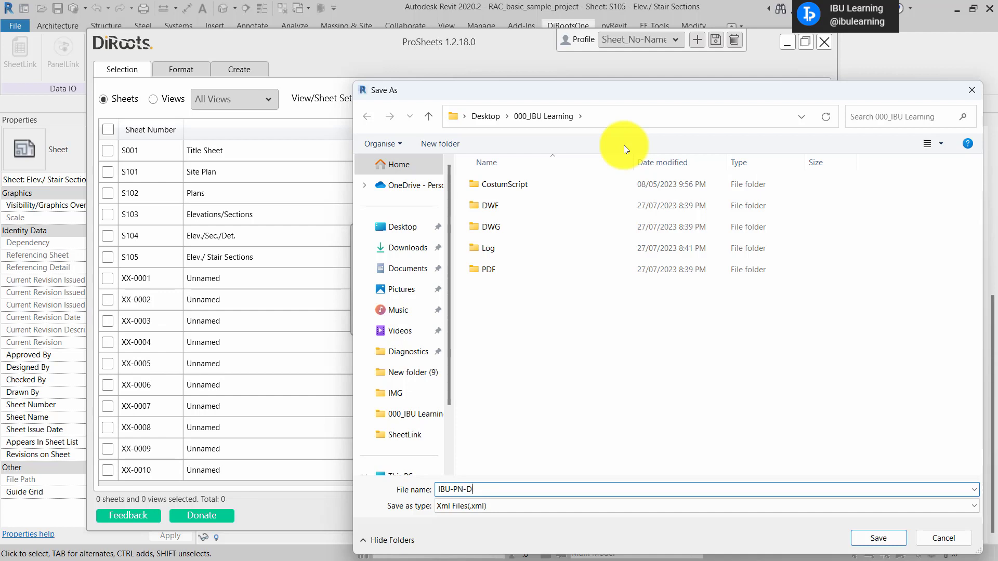
type("WG")
key("Return")
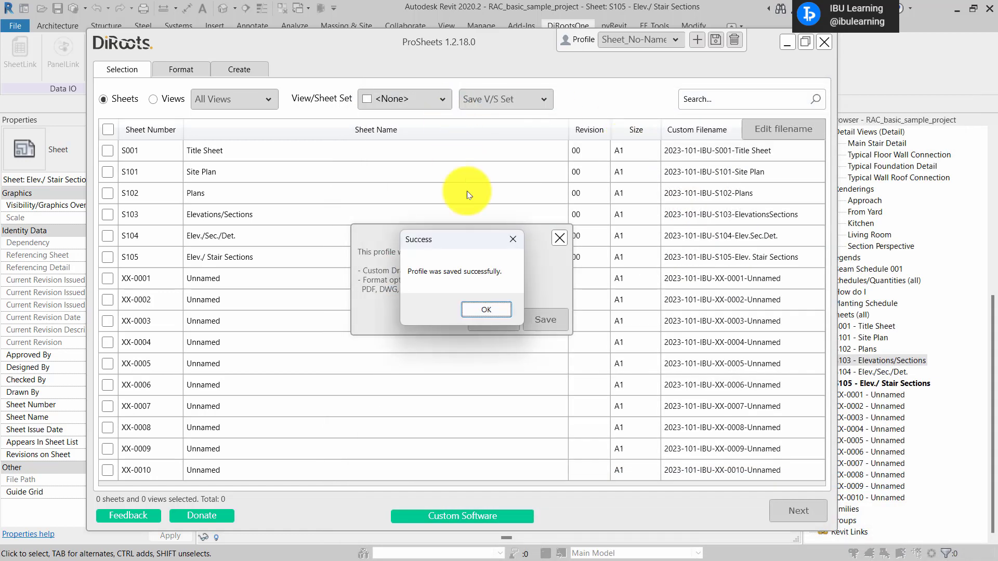
left_click(483, 310)
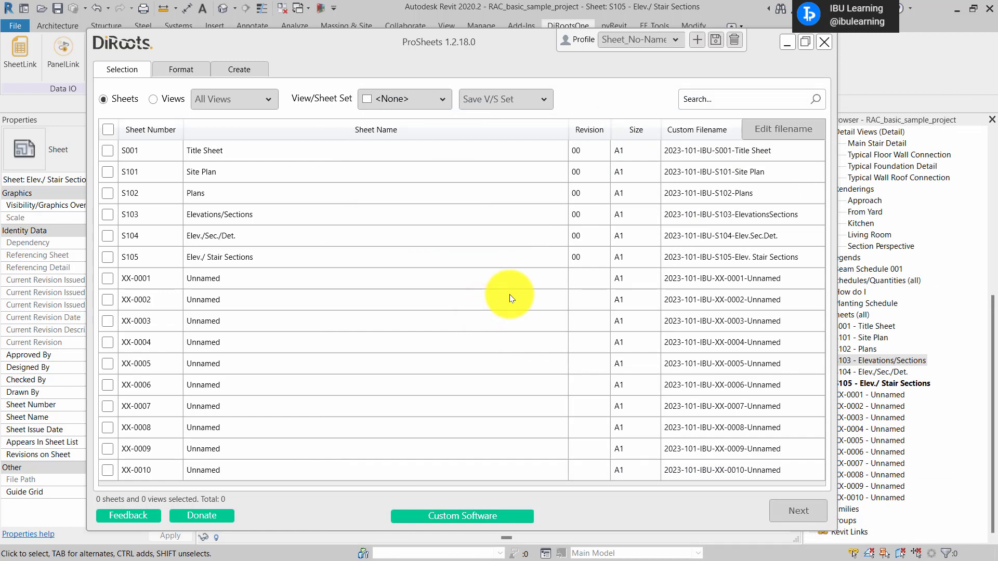
Step: Check the list of available export profiles for the saved profile
left_click(655, 38)
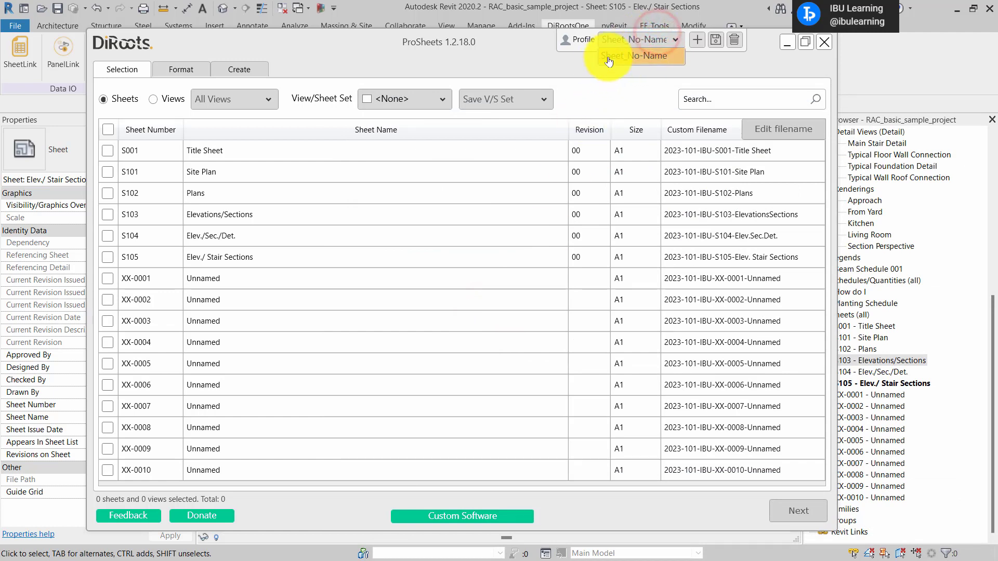
left_click(653, 38)
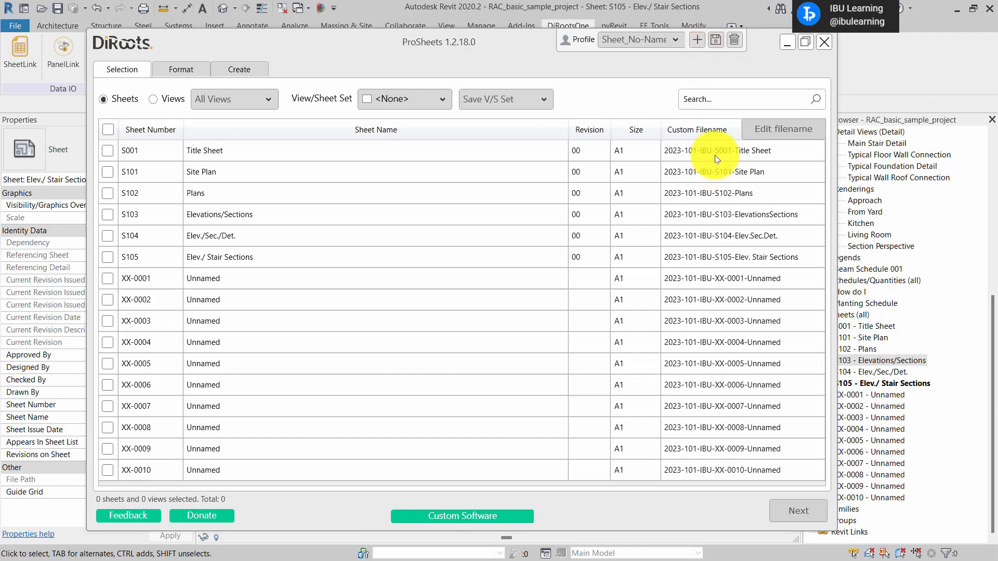
left_click(673, 38)
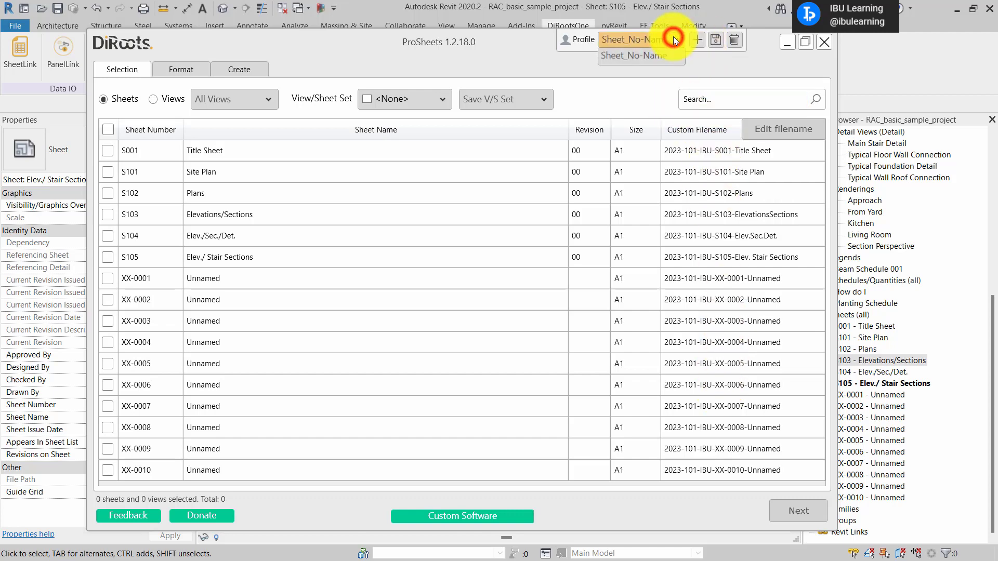
left_click(673, 37)
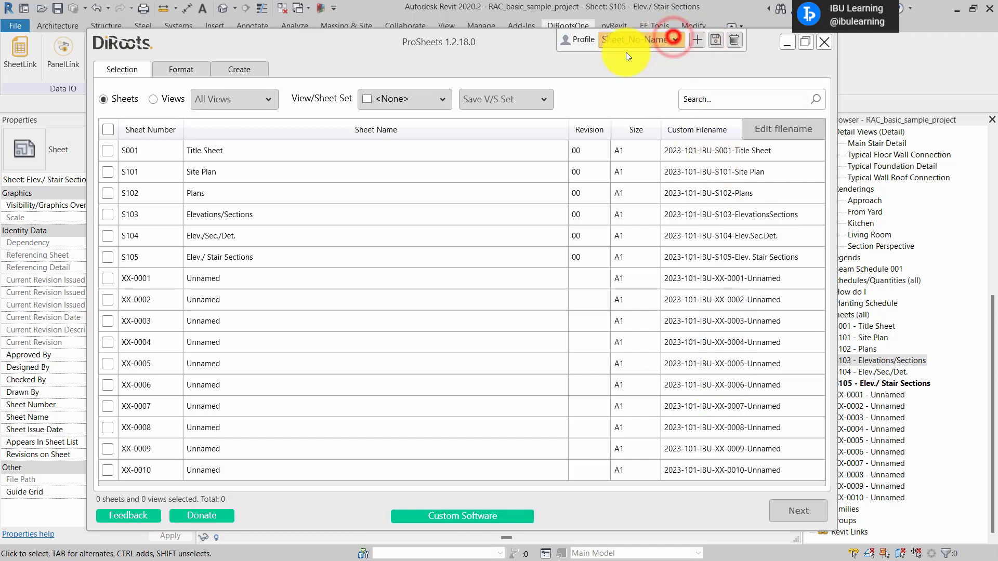
left_click(698, 40)
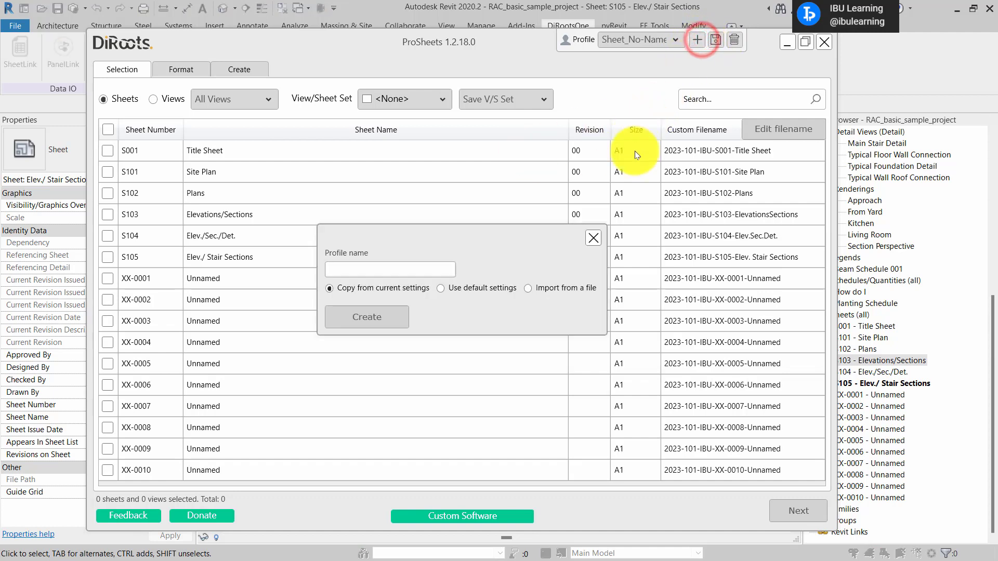
left_click(537, 288)
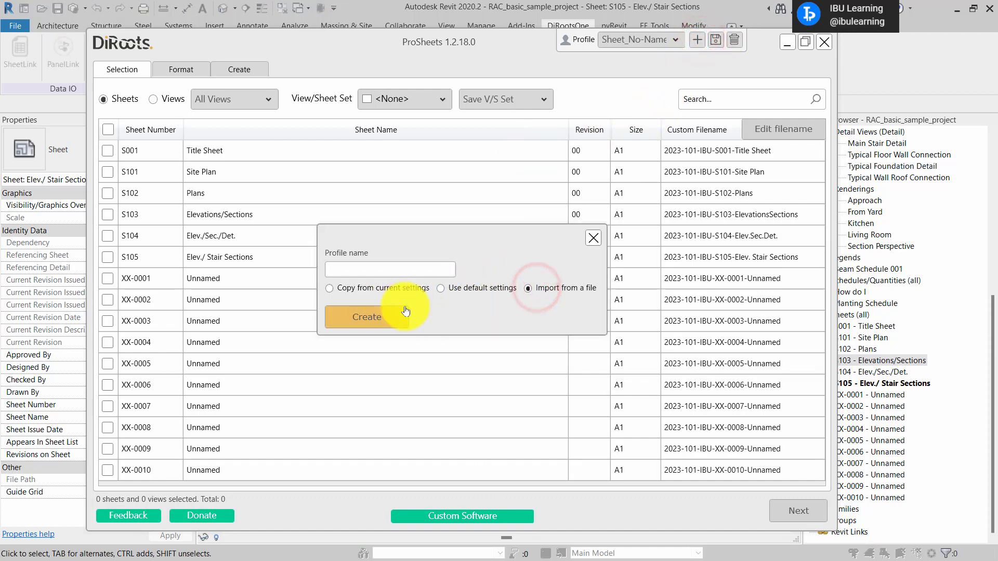
left_click(400, 267)
right_click(416, 271)
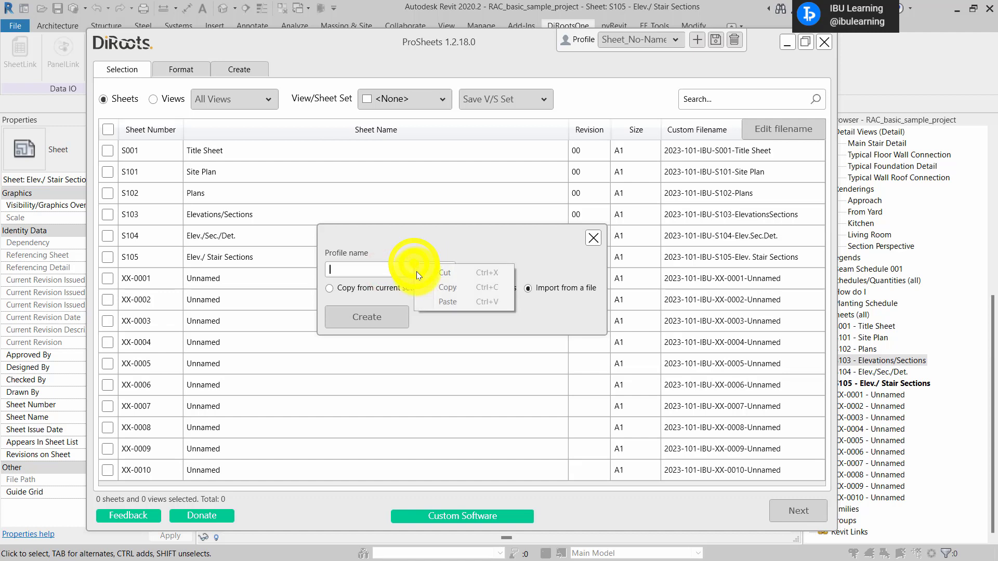
left_click(593, 237)
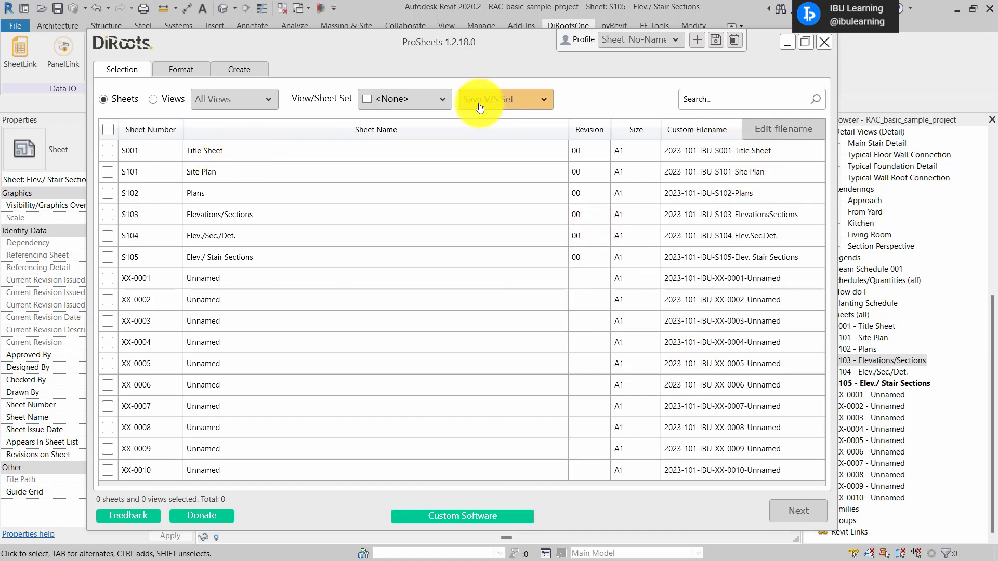
Step: Filter the sheets by the 27/07/23-SUBMISSION set and select sheet S001 Title Sheet for export
left_click(394, 100)
left_click(369, 161)
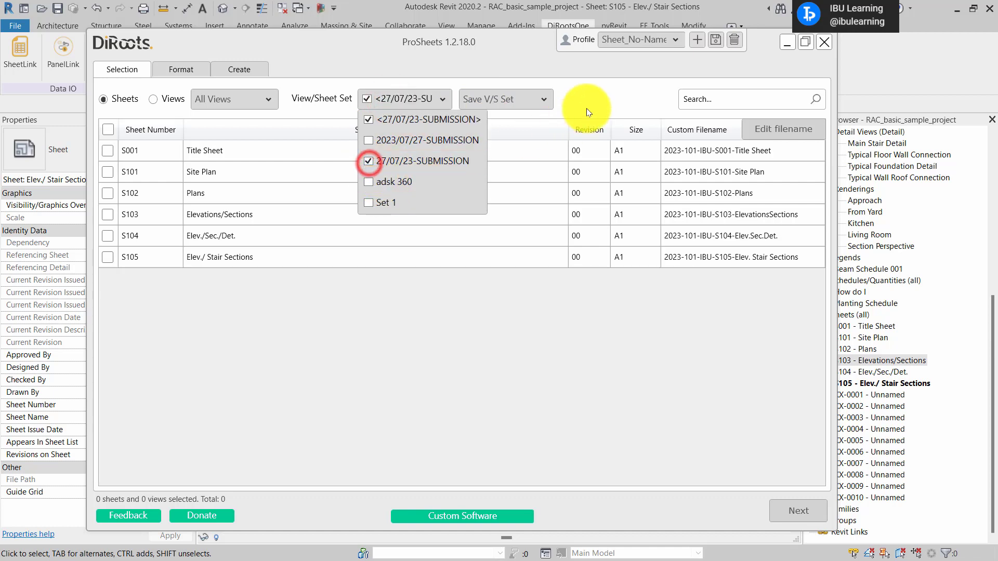
left_click(603, 95)
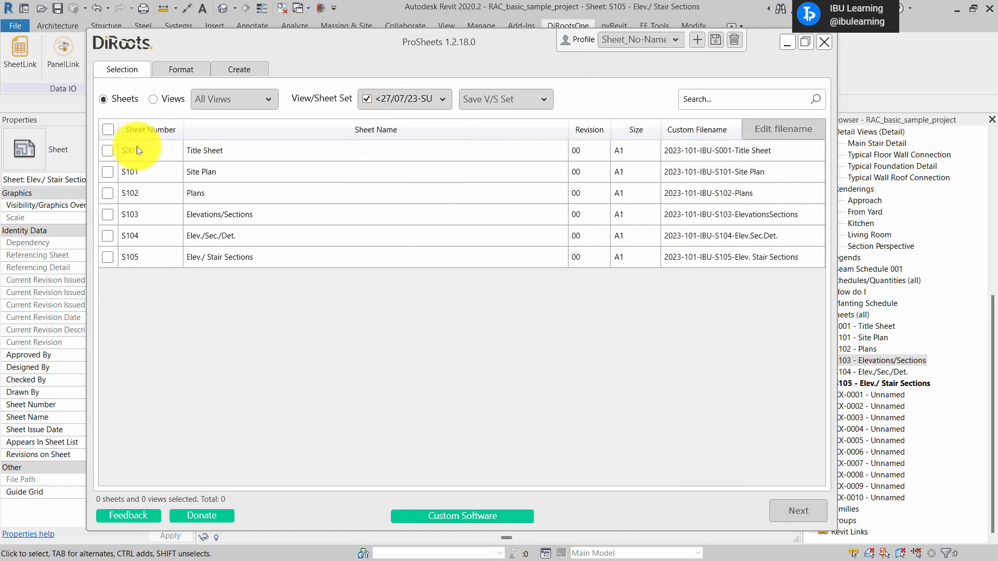
left_click(107, 150)
Step: Export the selected sheet as PDF to the 000_IBU Learning folder, keeping the current format and split-by-format settings
left_click(799, 512)
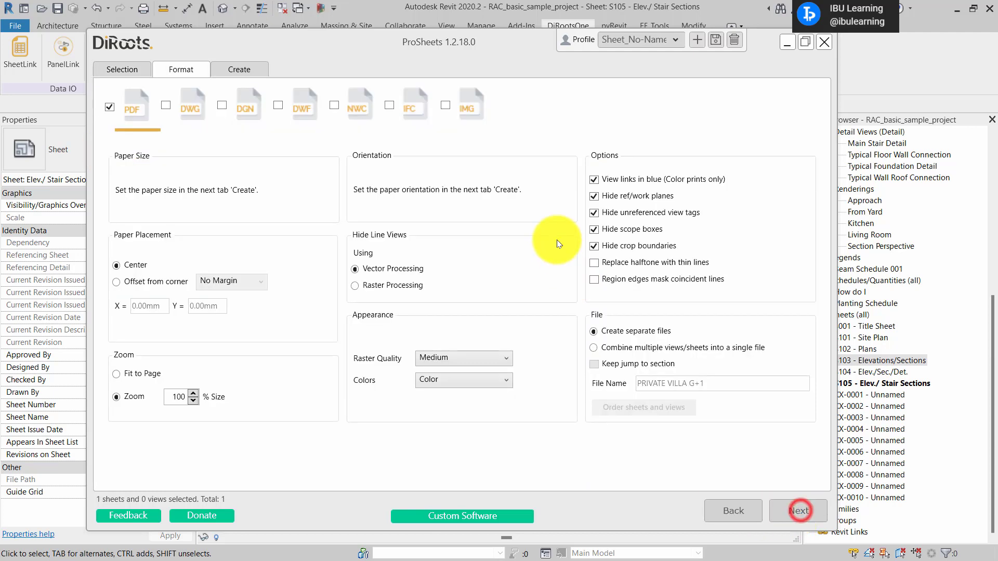
left_click(785, 507)
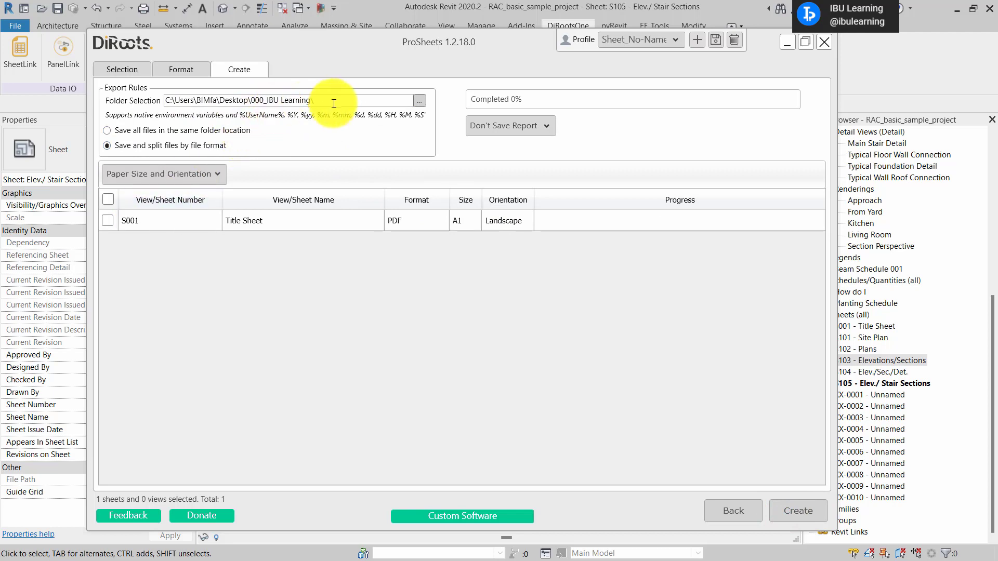
left_click(785, 509)
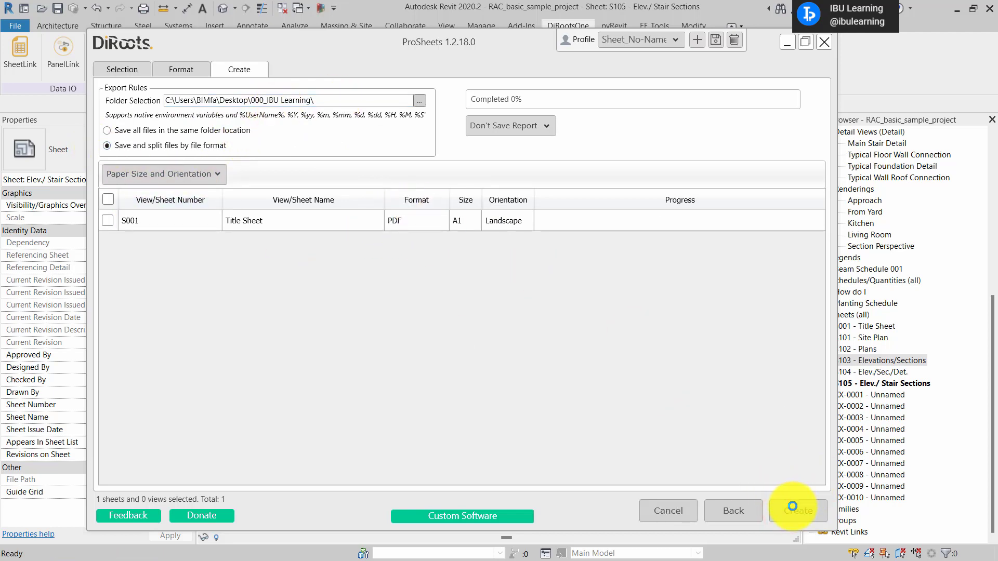
Step: Compare the exported title sheet's filename with the earlier files in the PDF output folder, and close the folder and minimise ProSheets
left_click(520, 300)
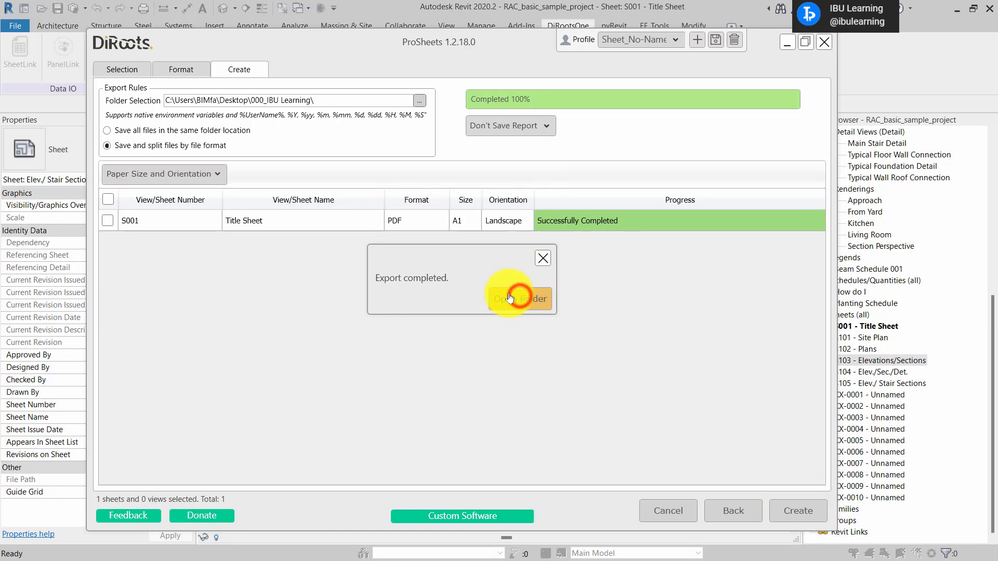
double_click(220, 273)
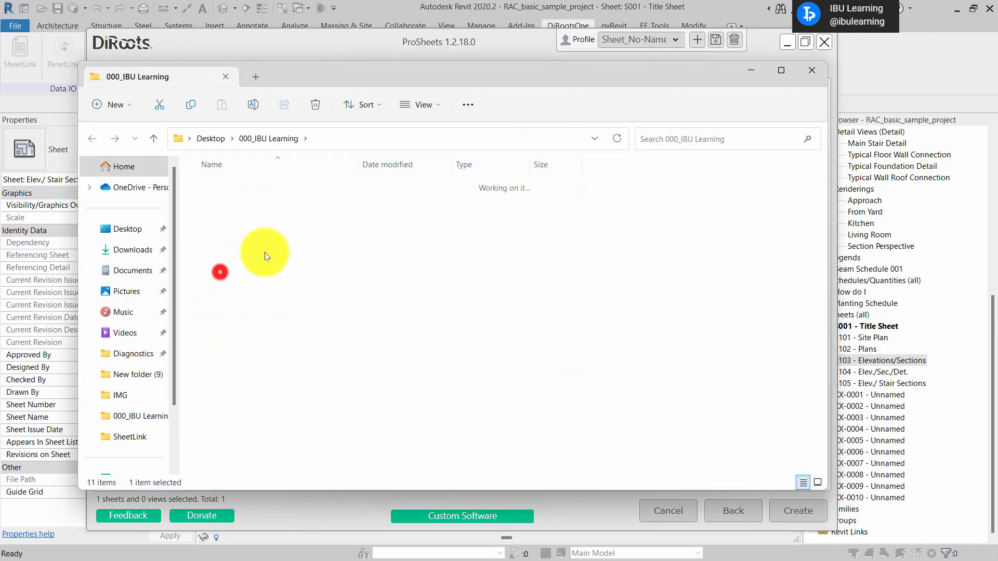
left_click(214, 188)
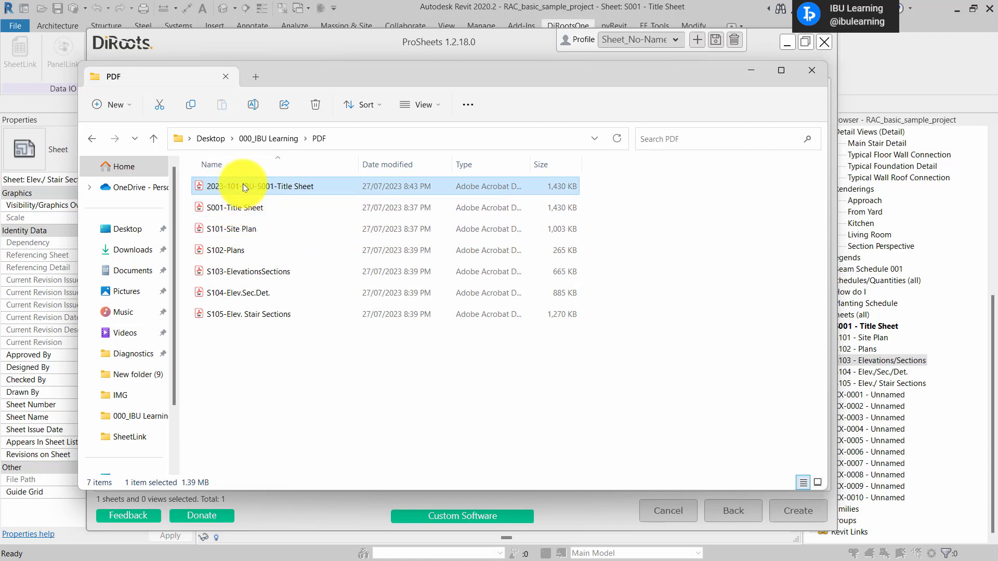
left_click(241, 316)
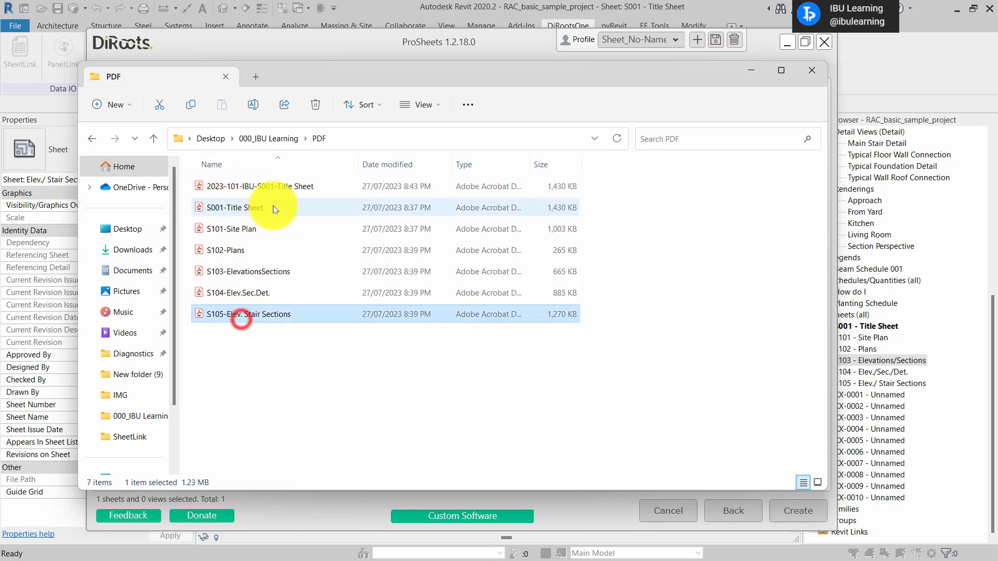
left_click(263, 359)
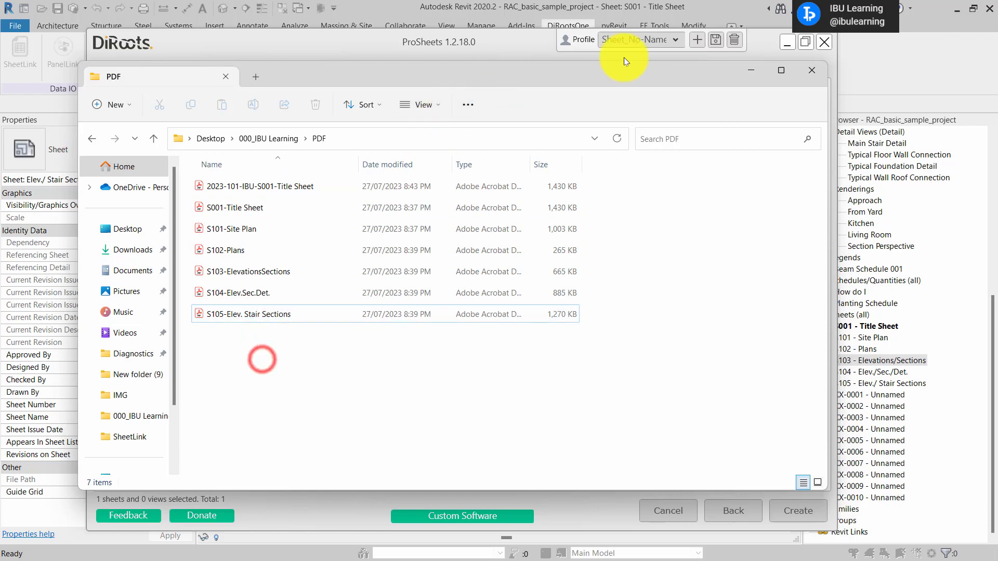
left_click(774, 66)
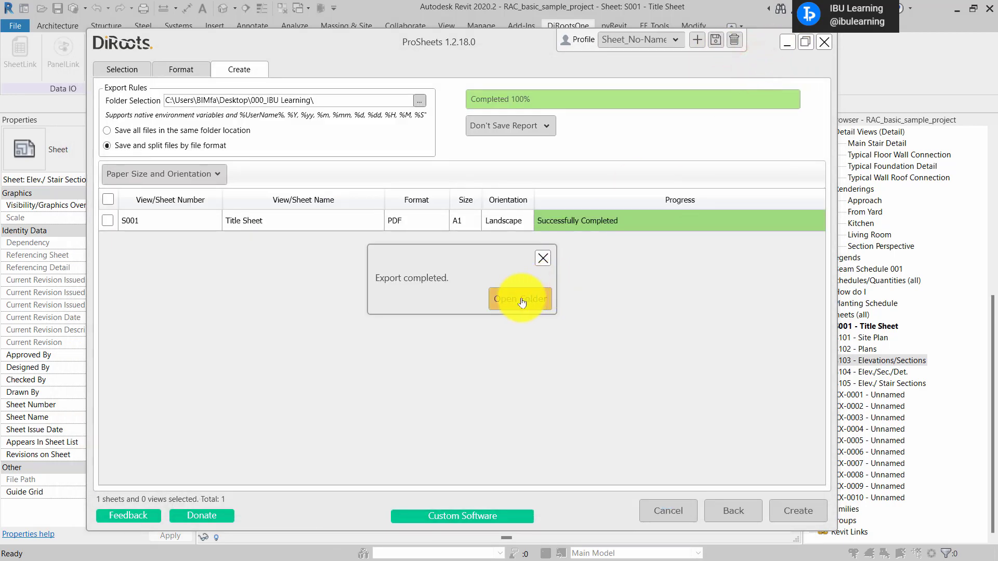
left_click(542, 258)
left_click(787, 42)
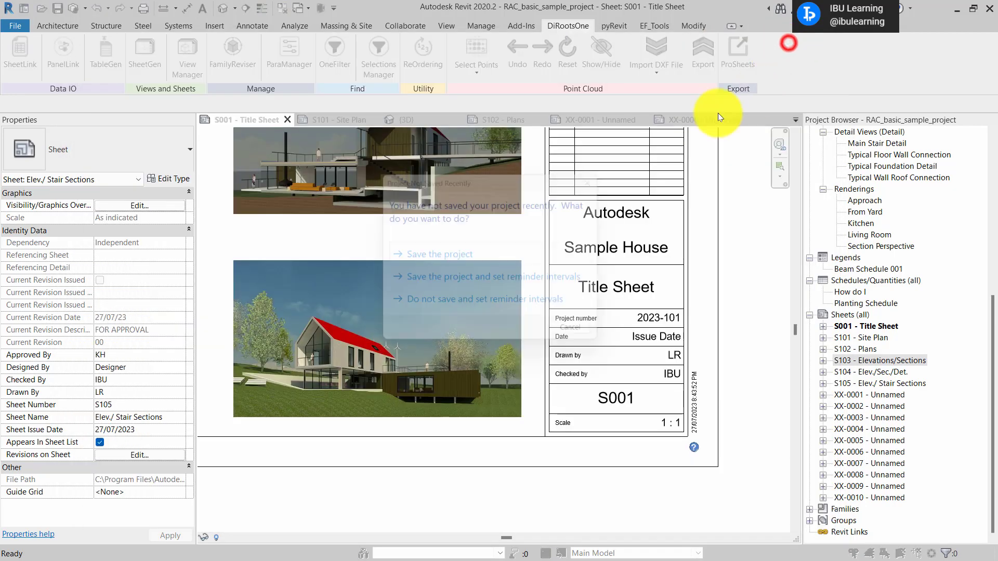